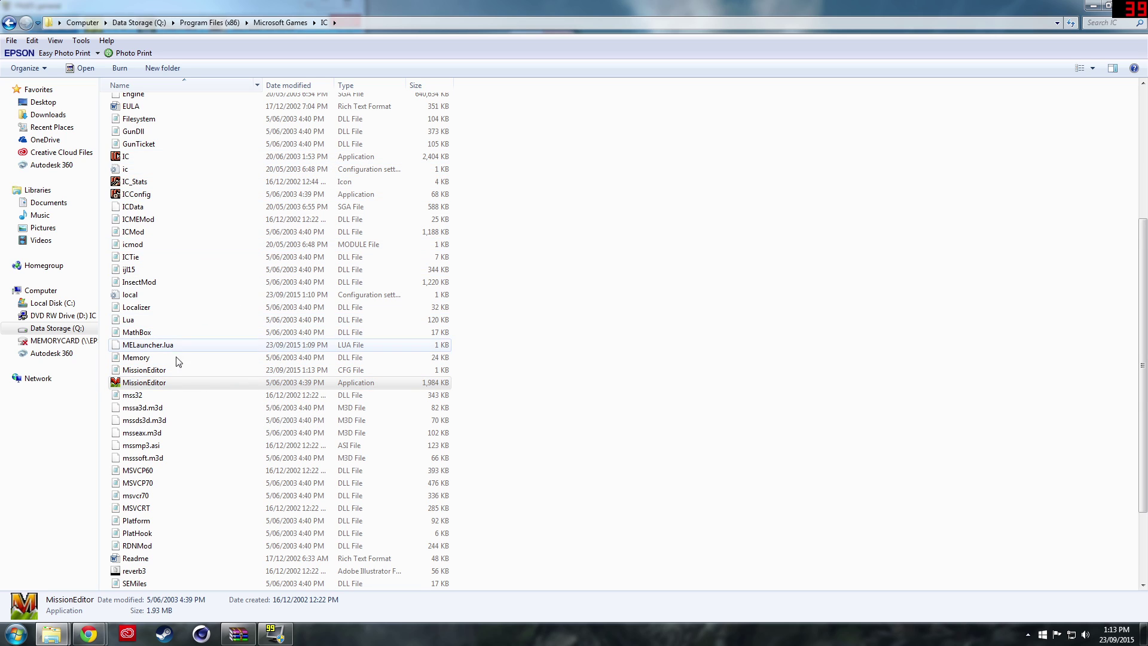
Launch MissionEditor from Program Files (x86)\Microsoft Games\IC on the Data Storage (Q:) drive and dismiss the errors window.
click(132, 27)
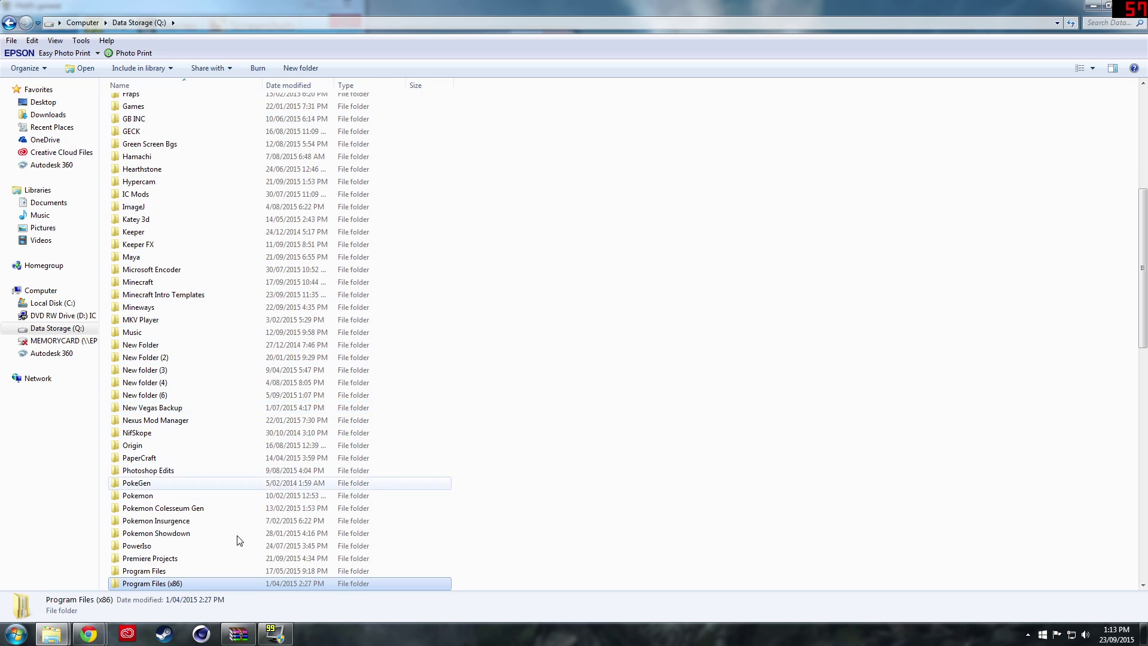
scroll(197, 514, down, 2)
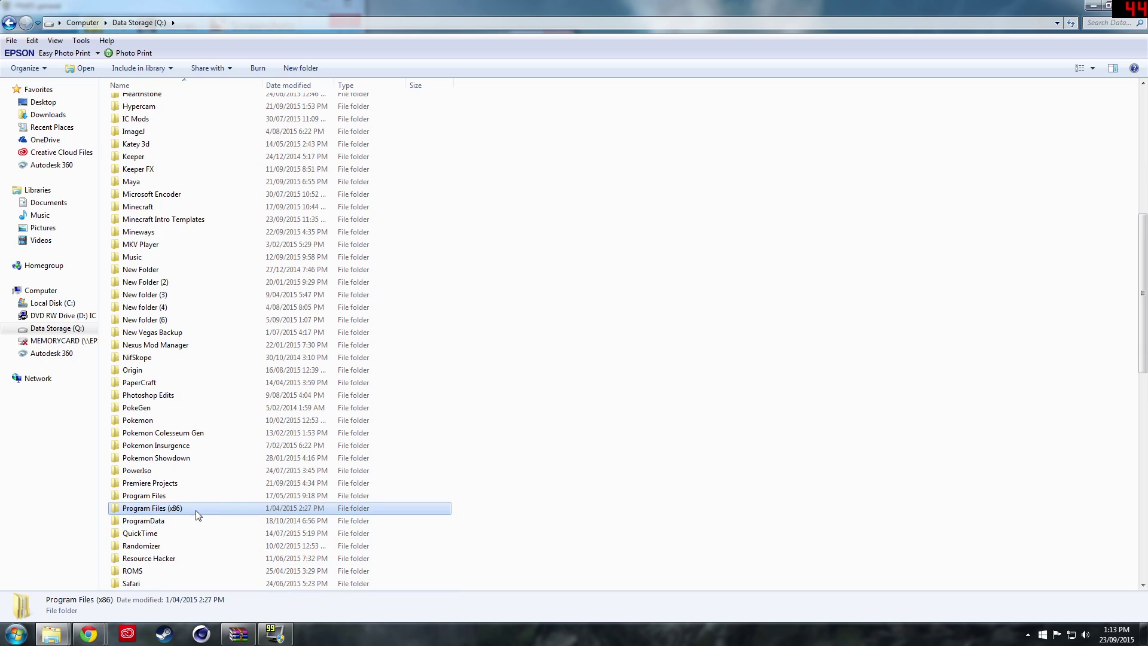
double_click(163, 509)
double_click(157, 116)
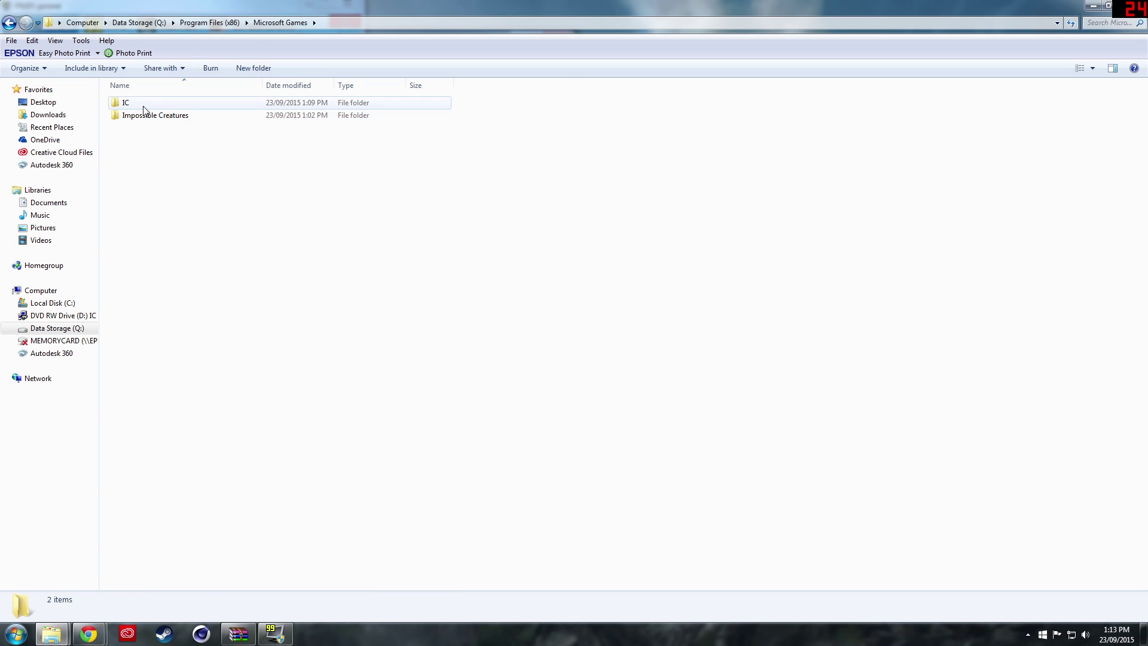
double_click(144, 107)
scroll(180, 299, down, 4)
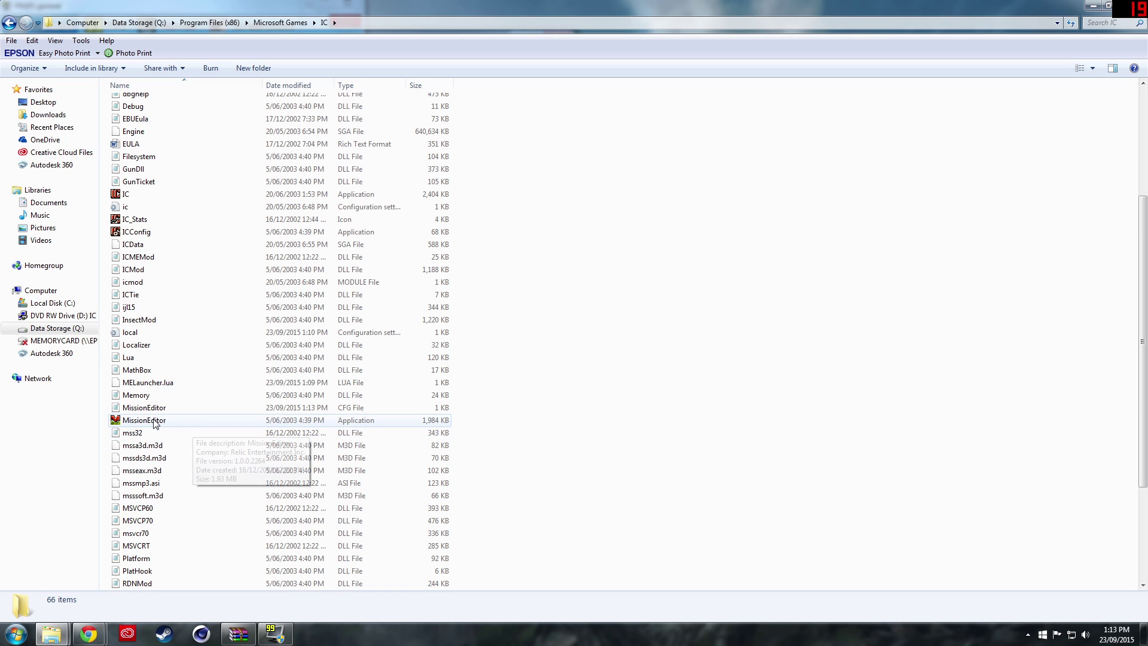
double_click(150, 420)
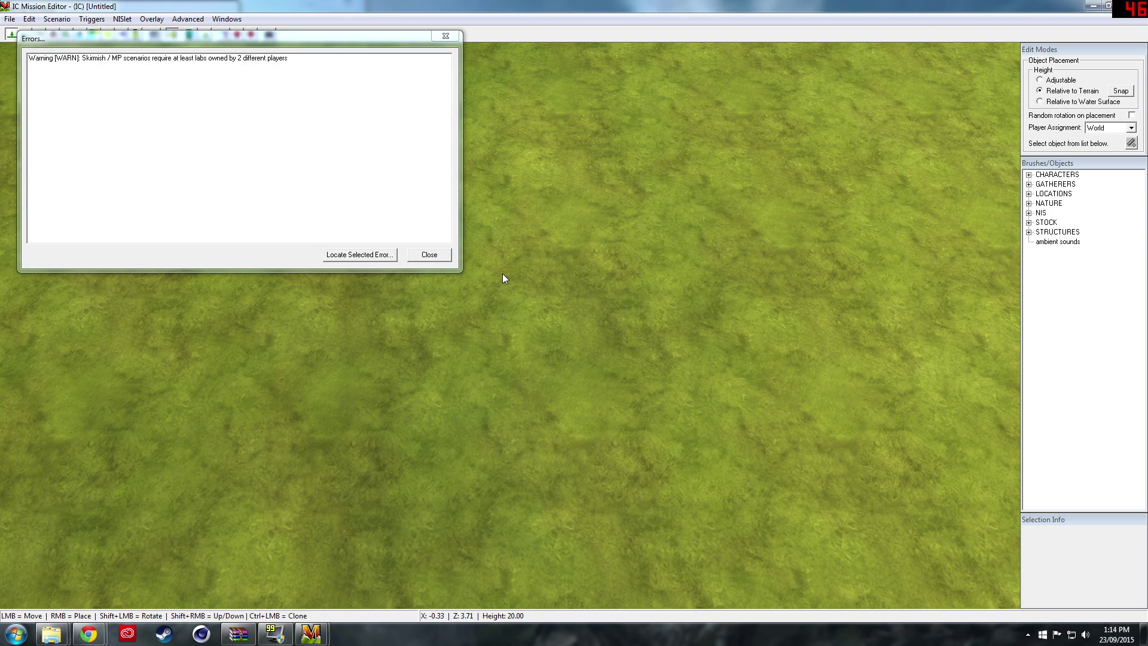
click(429, 255)
Examine the blank island terrain from several distances and angles.
scroll(570, 294, down, 5)
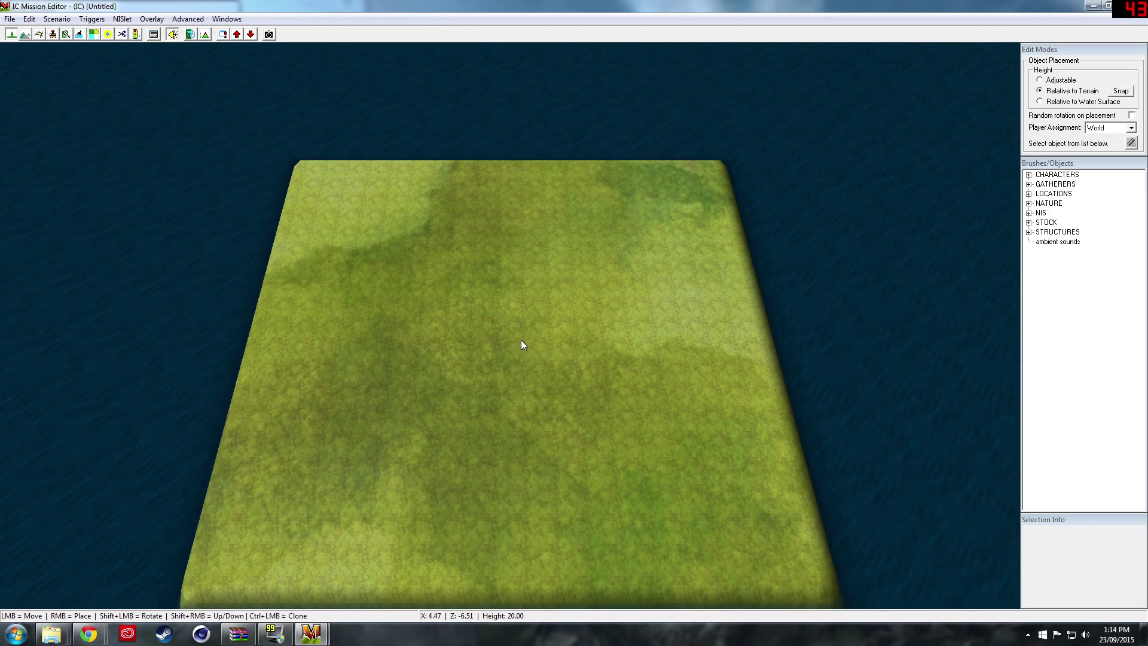
drag(562, 282, 562, 306)
middle_drag(563, 306, 729, 252)
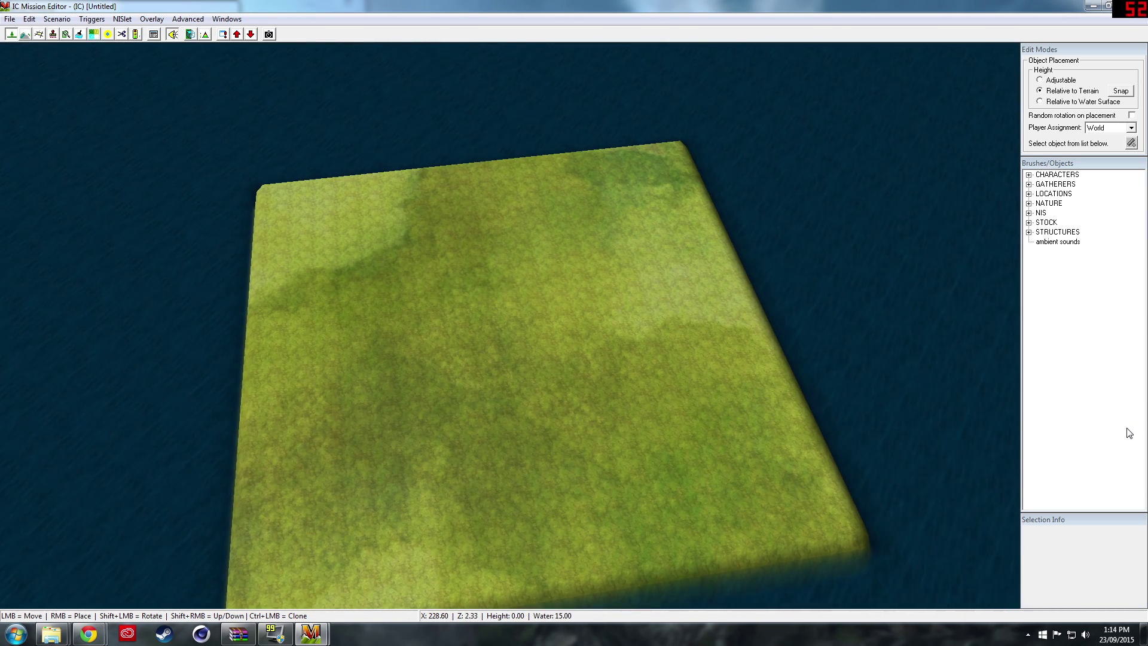
scroll(758, 241, up, 5)
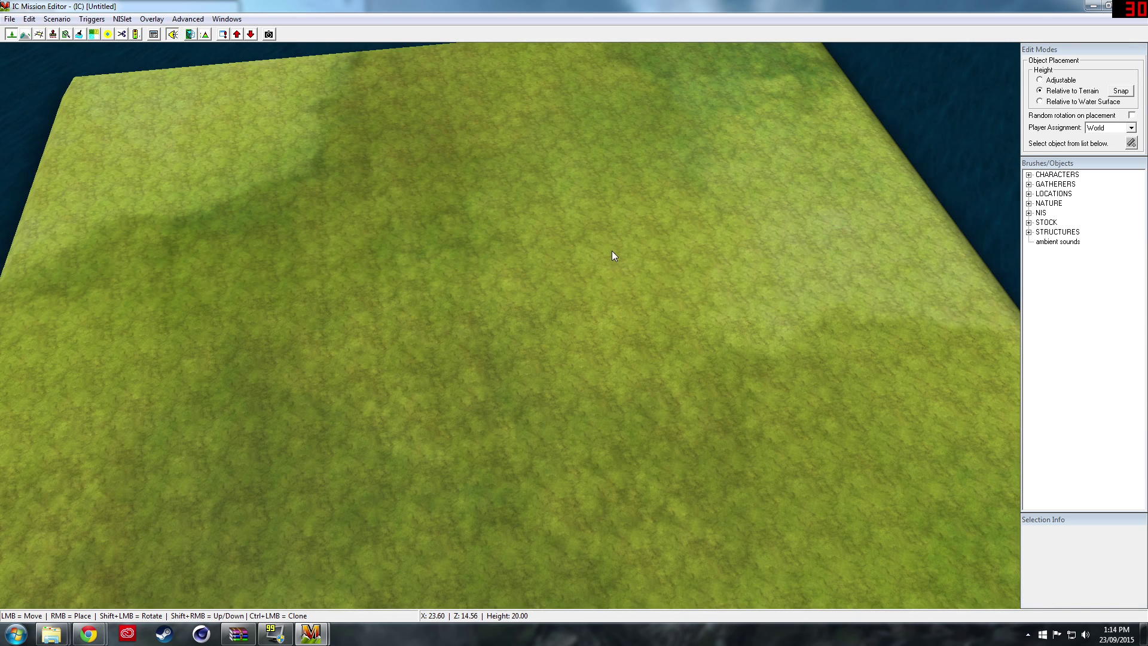
drag(708, 293, 711, 294)
middle_drag(433, 253, 550, 323)
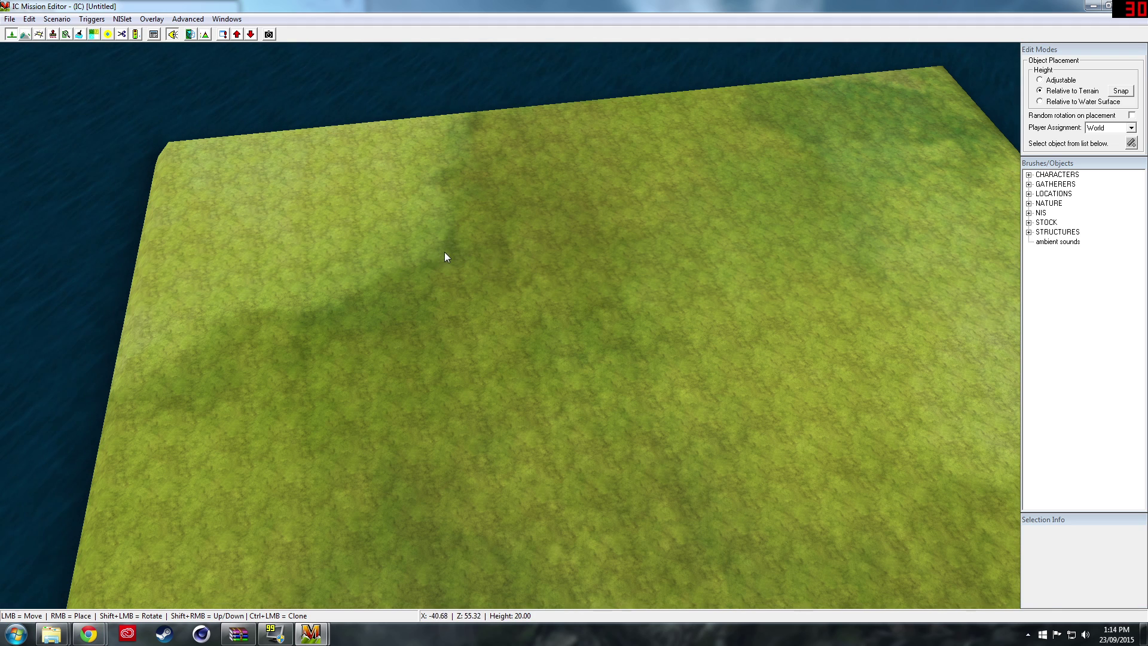
middle_drag(498, 175, 486, 178)
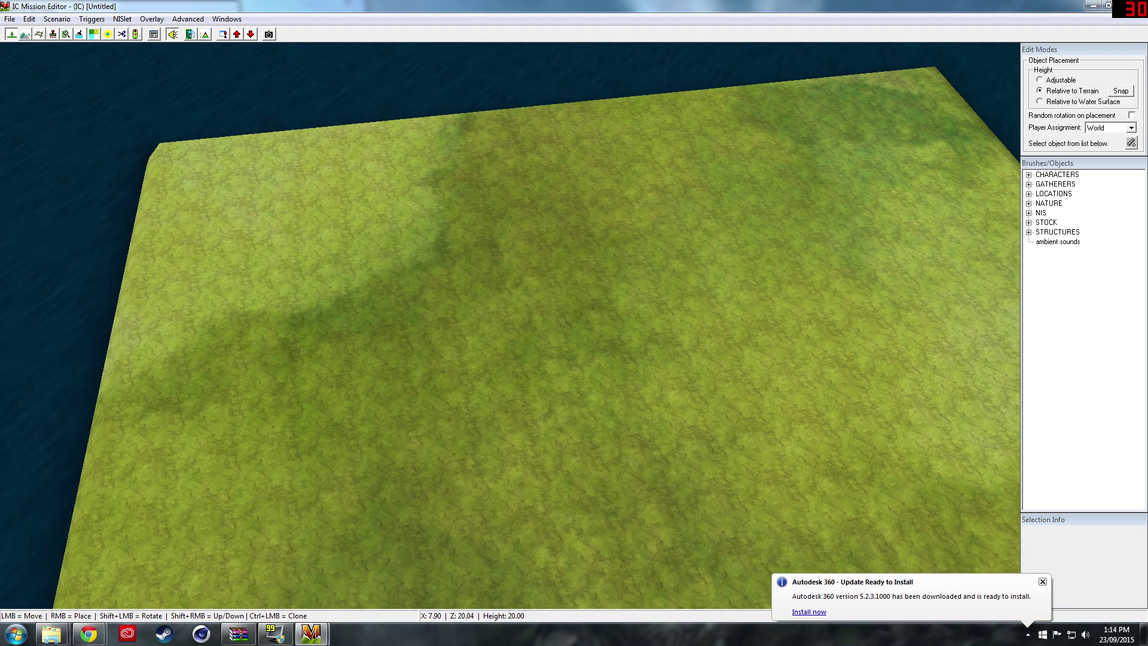
middle_drag(847, 499, 760, 464)
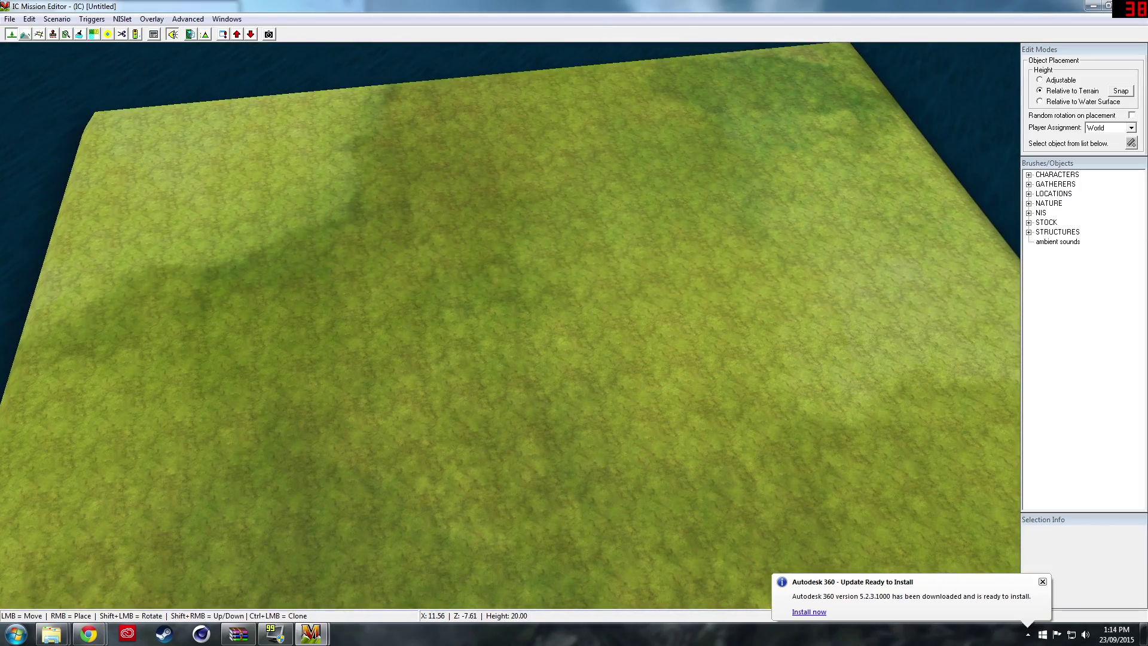
mouse_move(635, 430)
middle_down()
mouse_move(616, 335)
mouse_move(633, 299)
mouse_move(635, 429)
middle_up()
scroll(669, 468, down, 10)
scroll(529, 388, up, 8)
scroll(529, 392, up, 3)
scroll(944, 215, up, 3)
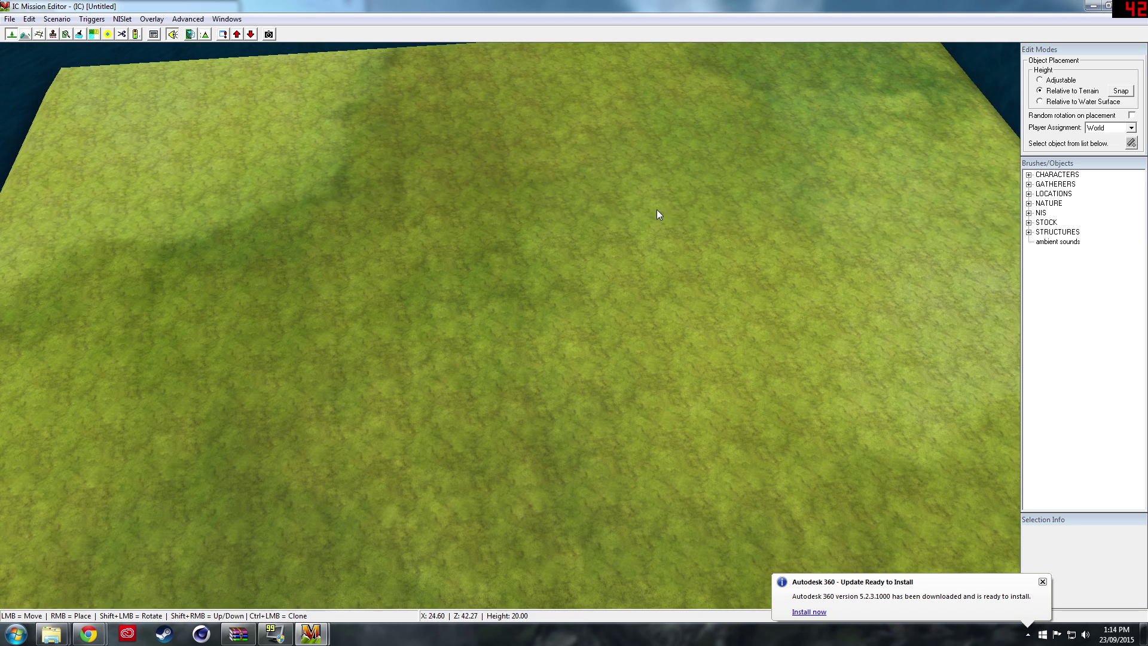
scroll(902, 198, down, 2)
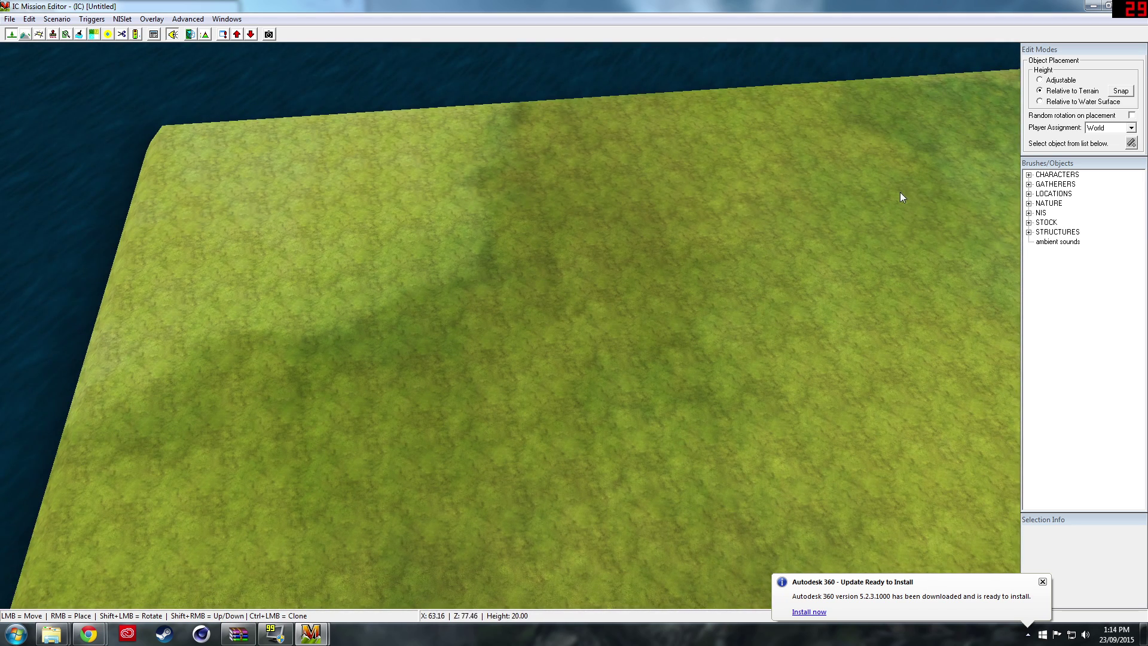
Place a LAB structure in the island's far-left corner and assign it to Player 1.
click(1029, 232)
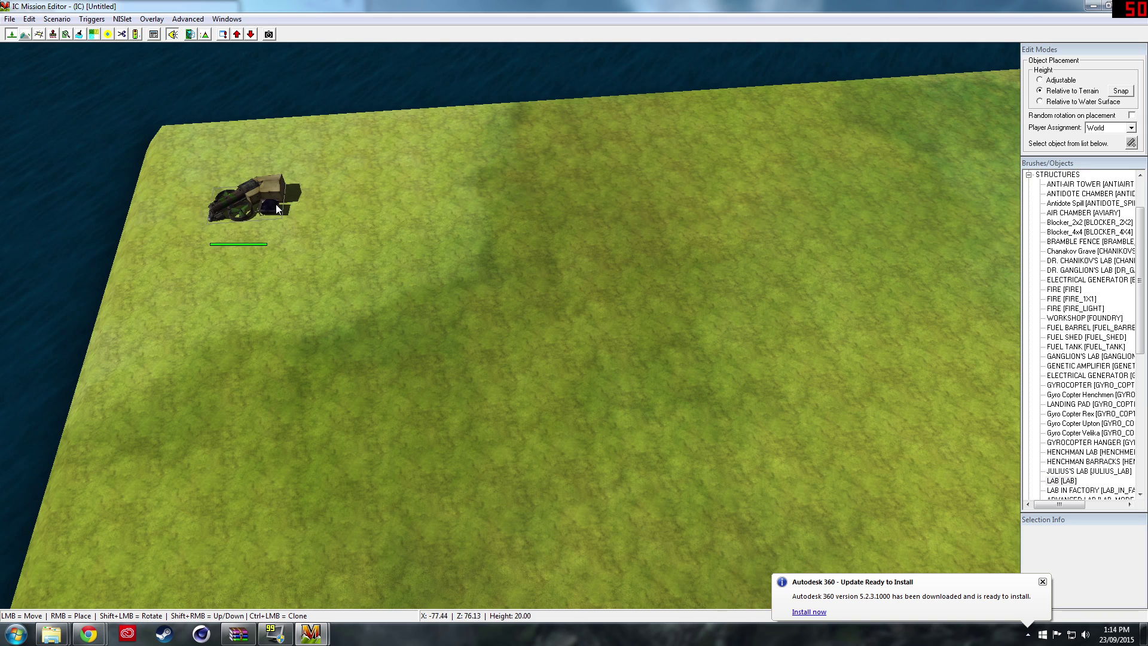
click(275, 204)
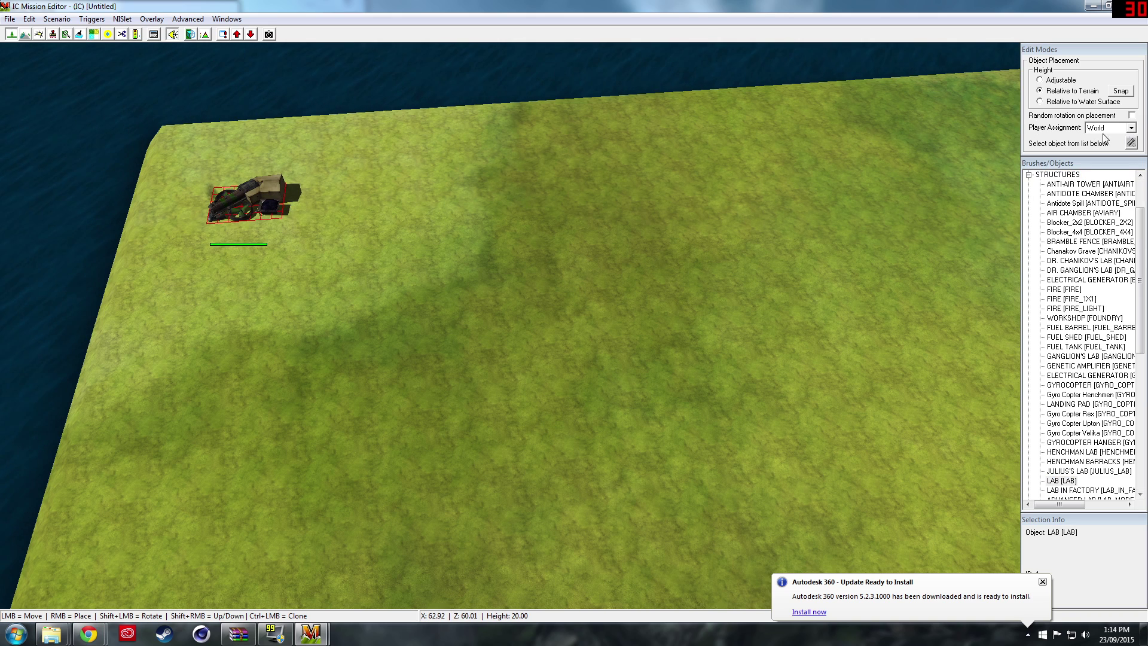
click(1130, 127)
click(1106, 144)
scroll(228, 224, up, 5)
scroll(228, 221, down, 5)
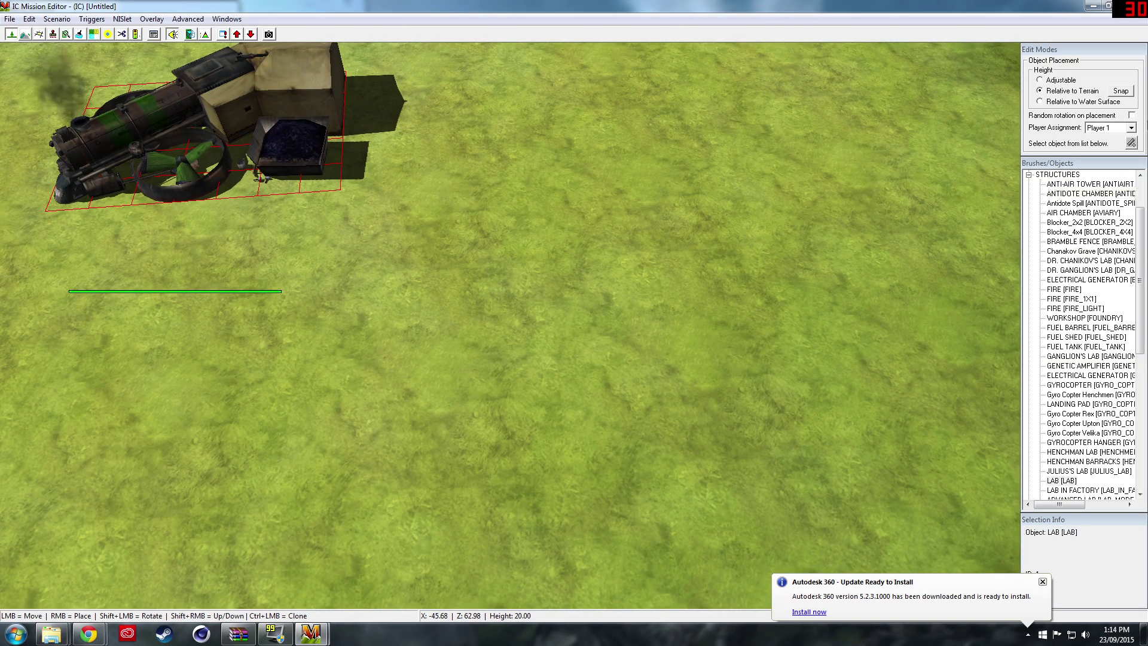
Switch the lab's player assignment to Player 2 and back to Player 1.
click(1116, 128)
click(1100, 154)
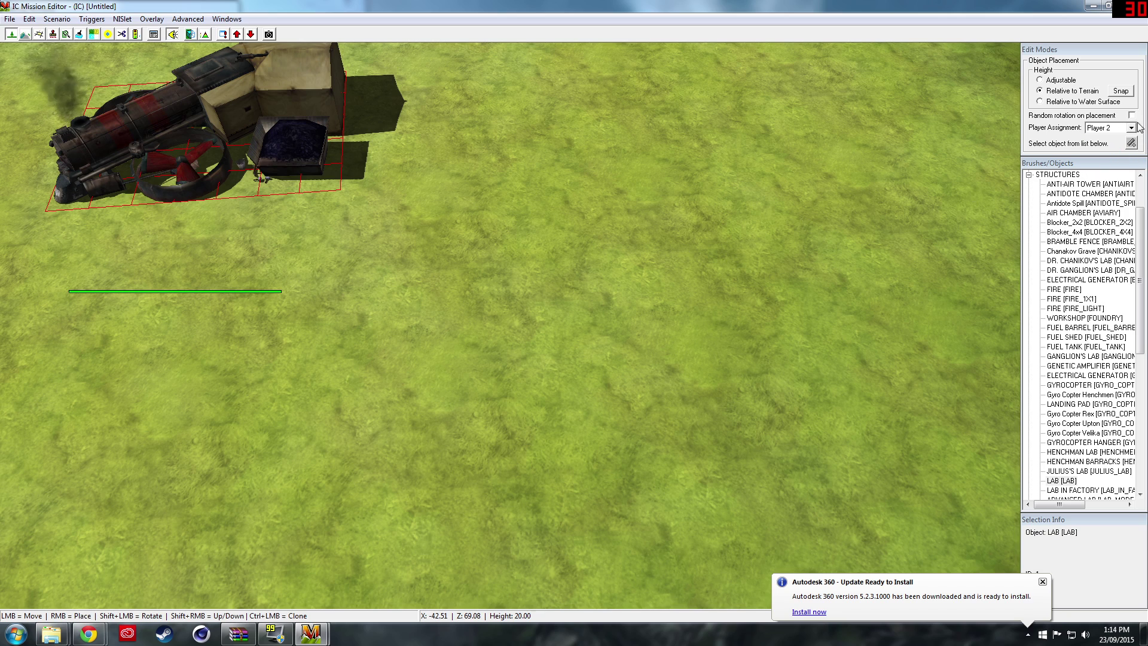
click(1110, 129)
click(1098, 146)
Place a second LAB in the diagonally opposite corner of the island and assign it to Player 2.
scroll(819, 231, down, 5)
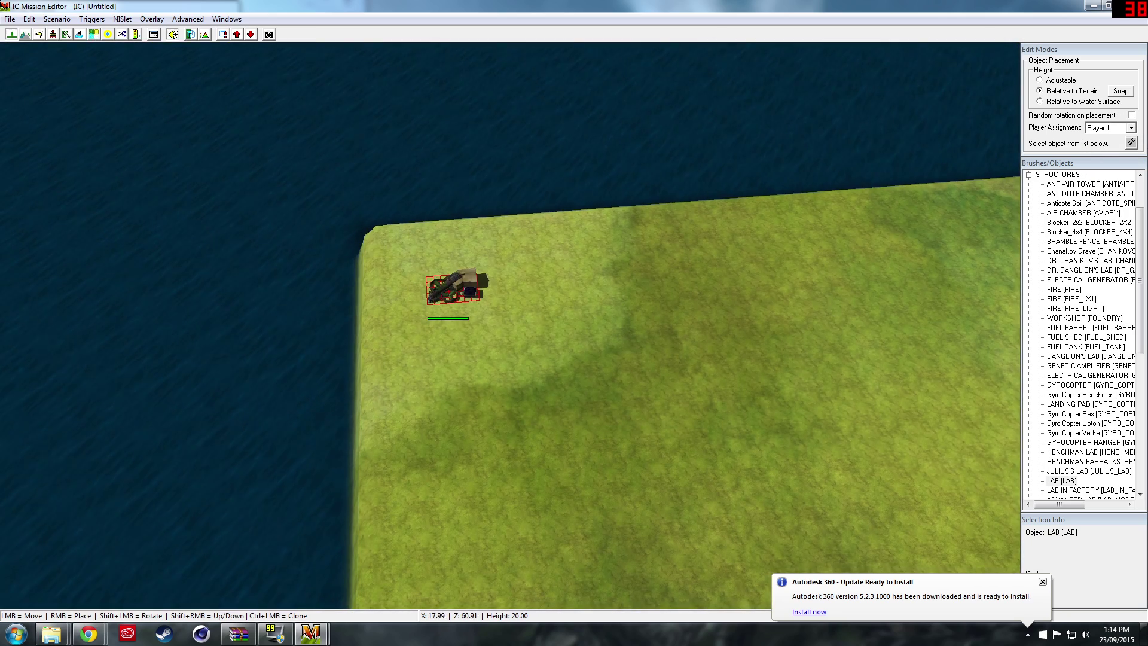
scroll(1005, 371, up, 4)
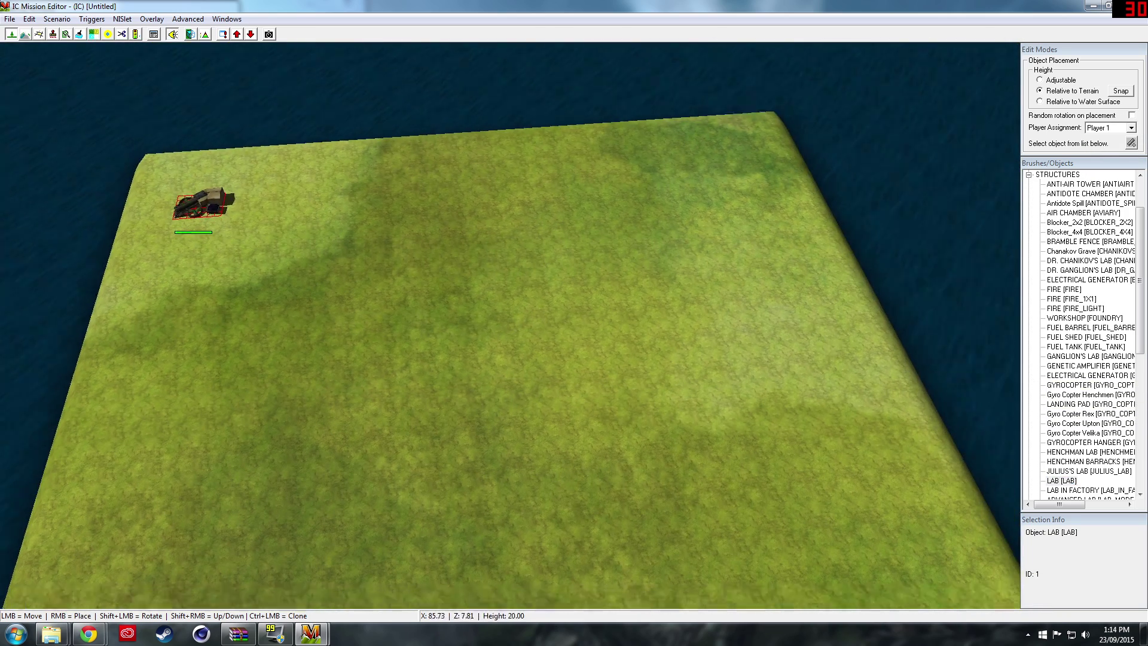
key(Down)
key(Right)
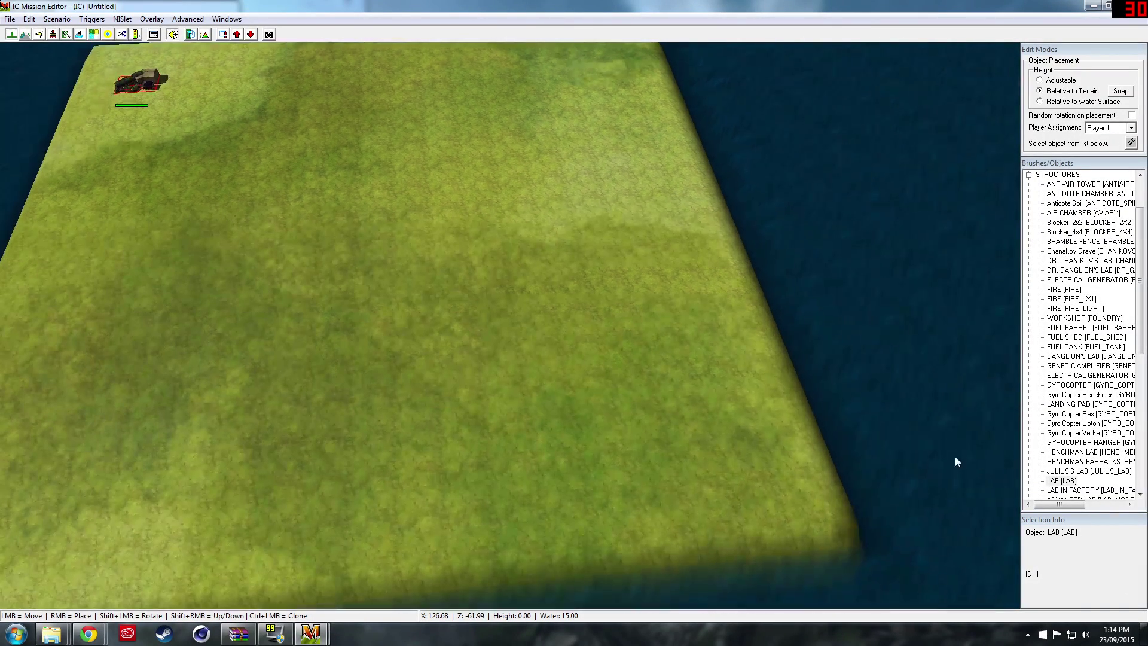
right_click(758, 474)
click(773, 477)
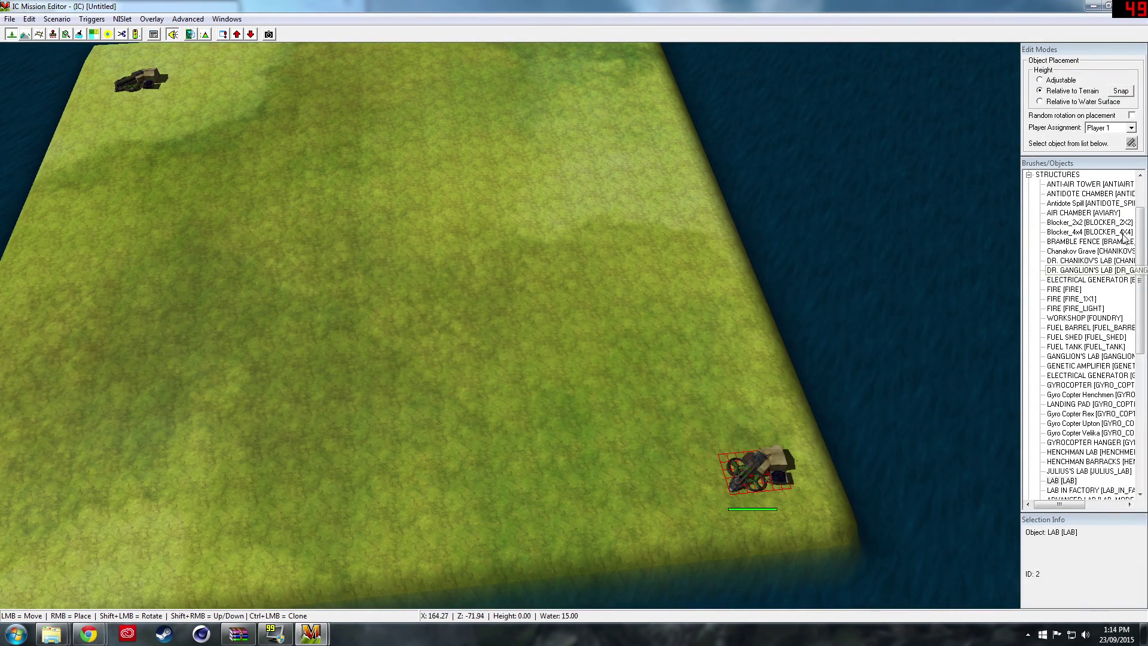
click(1131, 128)
click(1098, 154)
Return to the Player 1 lab and look through the available structures.
scroll(159, 145, down, 3)
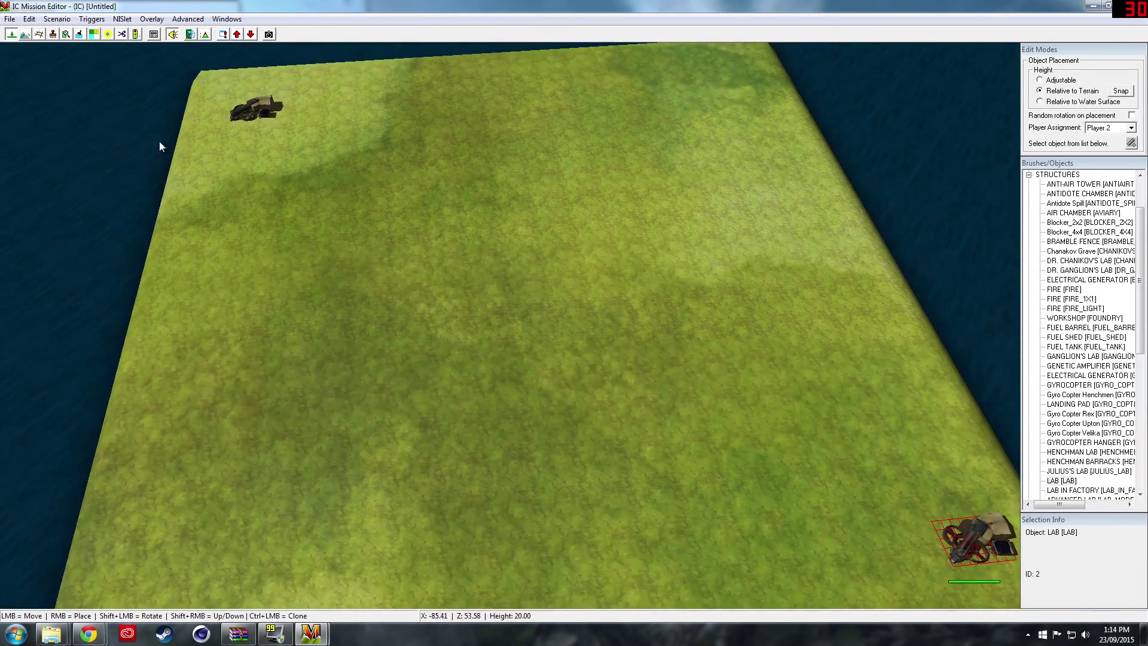
key(Up)
key(Left)
scroll(402, 123, up, 3)
key(Up)
key(Left)
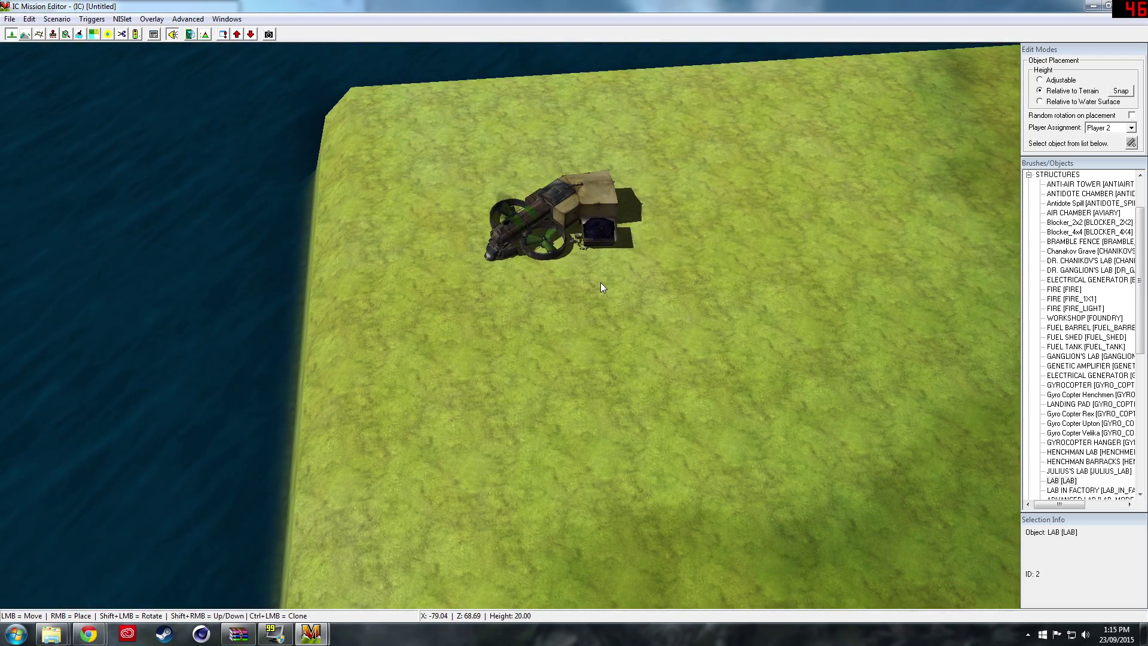
scroll(1078, 470, down, 5)
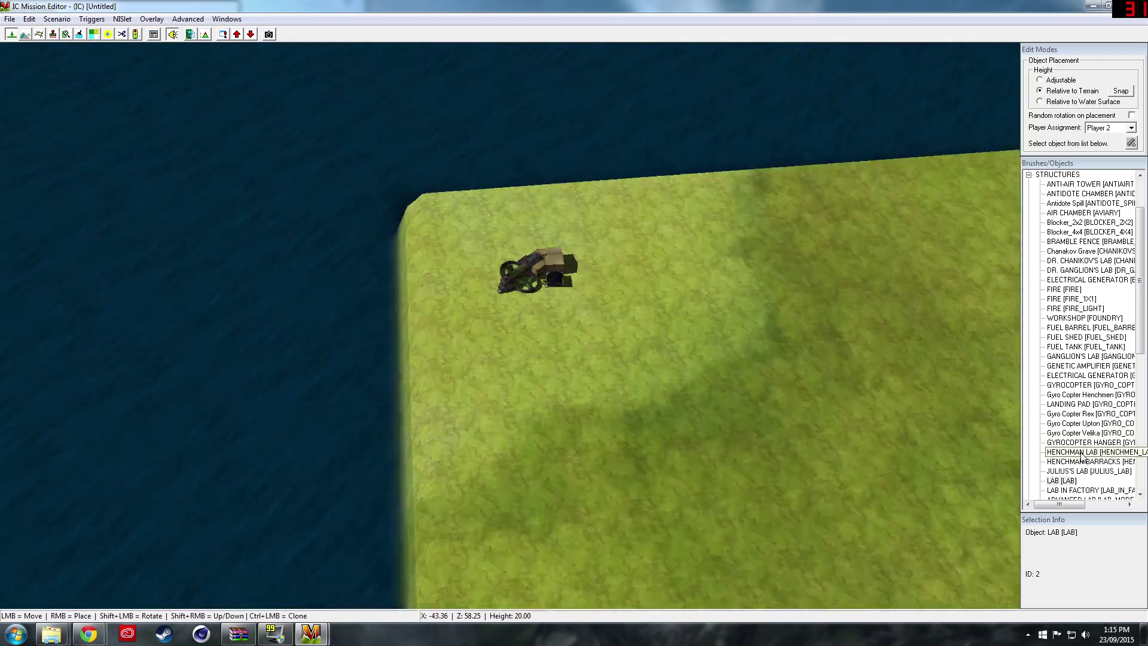
scroll(1122, 445, up, 5)
scroll(1121, 445, down, 10)
scroll(1121, 450, up, 10)
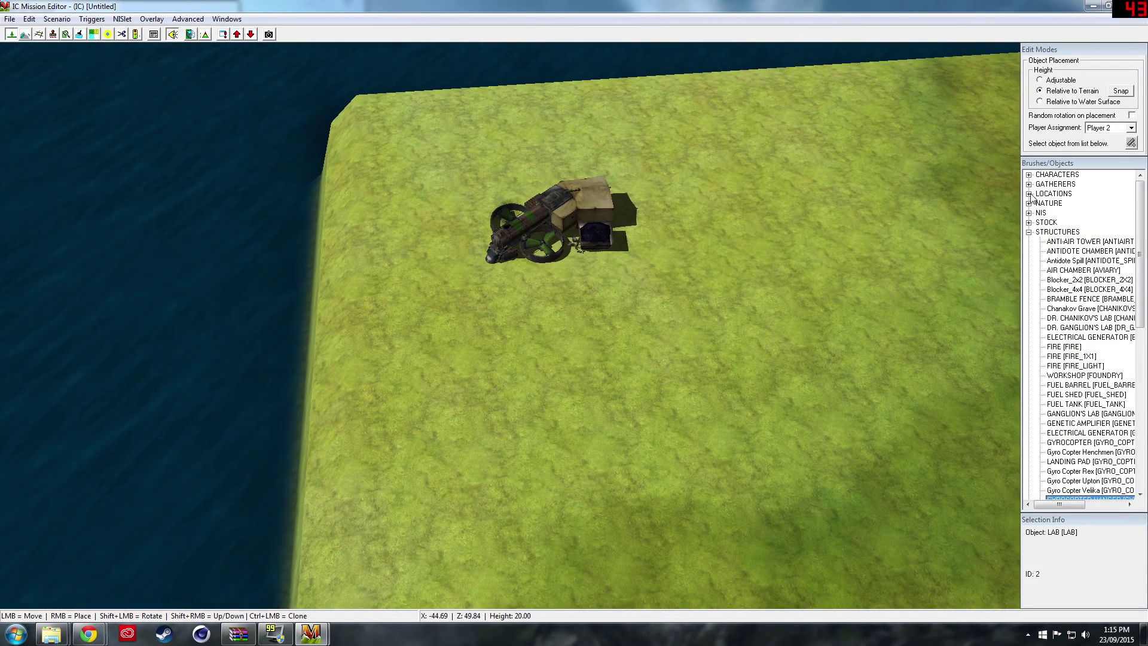
Place four COAL_01 nature objects close behind the Player 1 lab.
click(1029, 203)
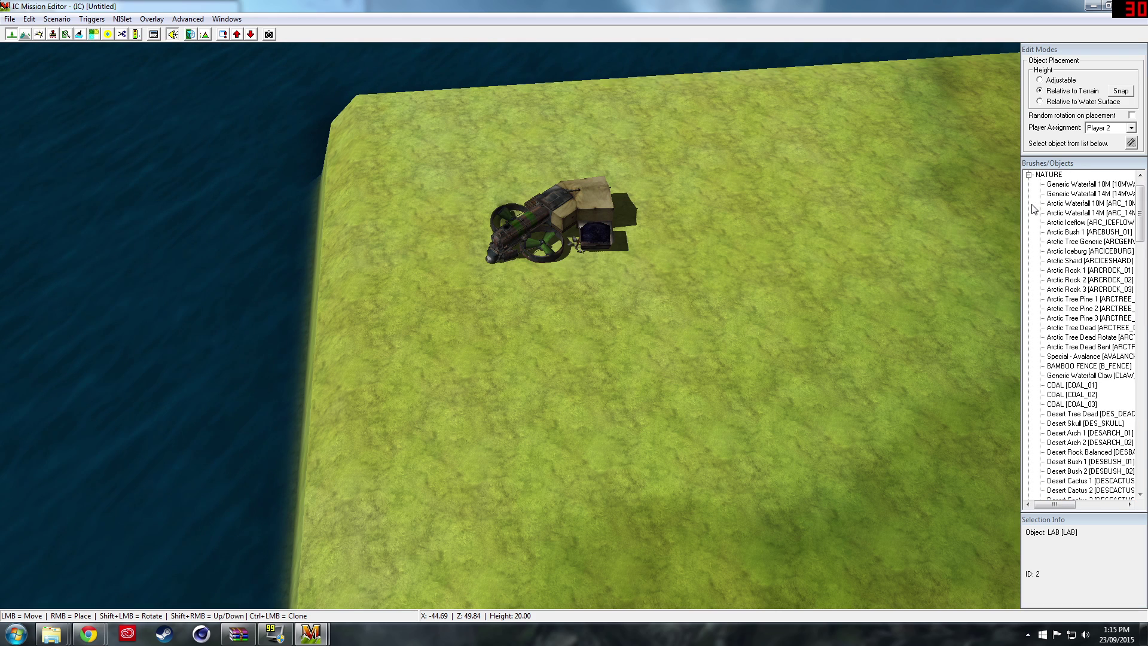
click(1092, 385)
click(481, 184)
right_click(500, 157)
right_click(530, 133)
right_click(571, 162)
right_click(495, 150)
Delete the four coal piles closest to the Player 1 lab.
click(537, 137)
key(Delete)
click(564, 164)
key(Delete)
click(501, 158)
key(Delete)
click(497, 153)
key(Delete)
Place a new group of COAL_01 piles farther behind the Player 1 lab, near the island's edge.
right_click(478, 117)
right_click(600, 122)
right_click(540, 127)
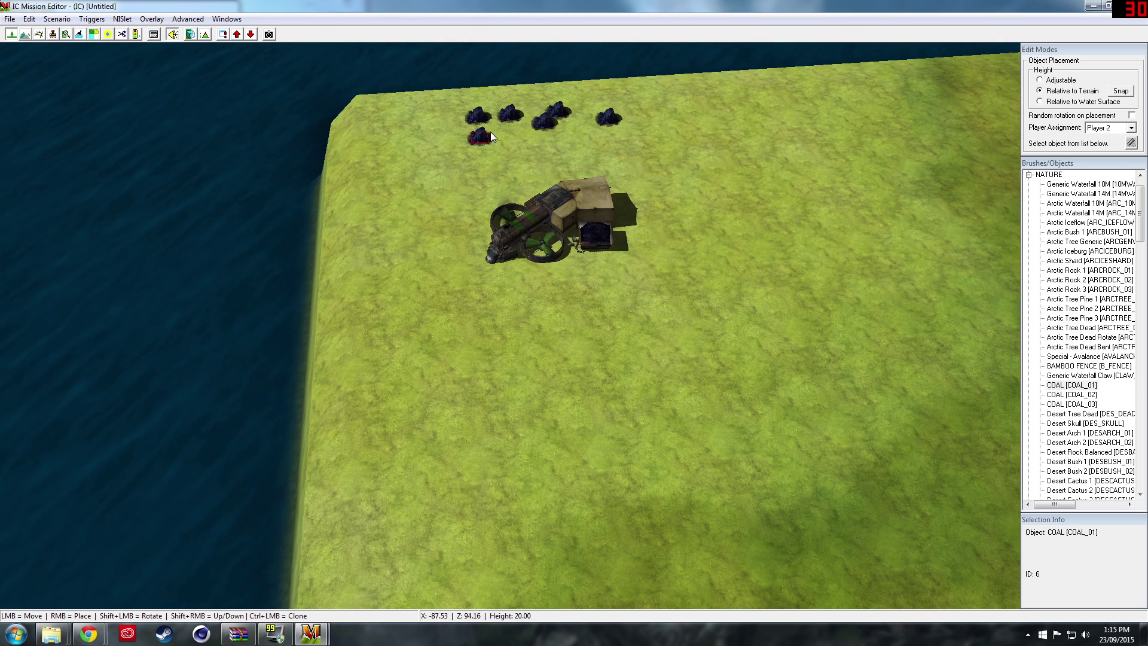
right_click(476, 116)
shift+click(506, 118)
shift+click(543, 123)
shift+click(557, 113)
shift+click(608, 119)
Set the player assignment to World and place a coal pile at the right end of the group.
click(1129, 128)
click(1105, 182)
right_click(643, 128)
Delete all the coal piles placed before the World assignment, keeping only the rightmost one.
click(612, 119)
key(Delete)
click(554, 118)
key(Delete)
click(542, 124)
key(Delete)
click(510, 118)
key(Delete)
key(Delete)
click(482, 136)
key(Delete)
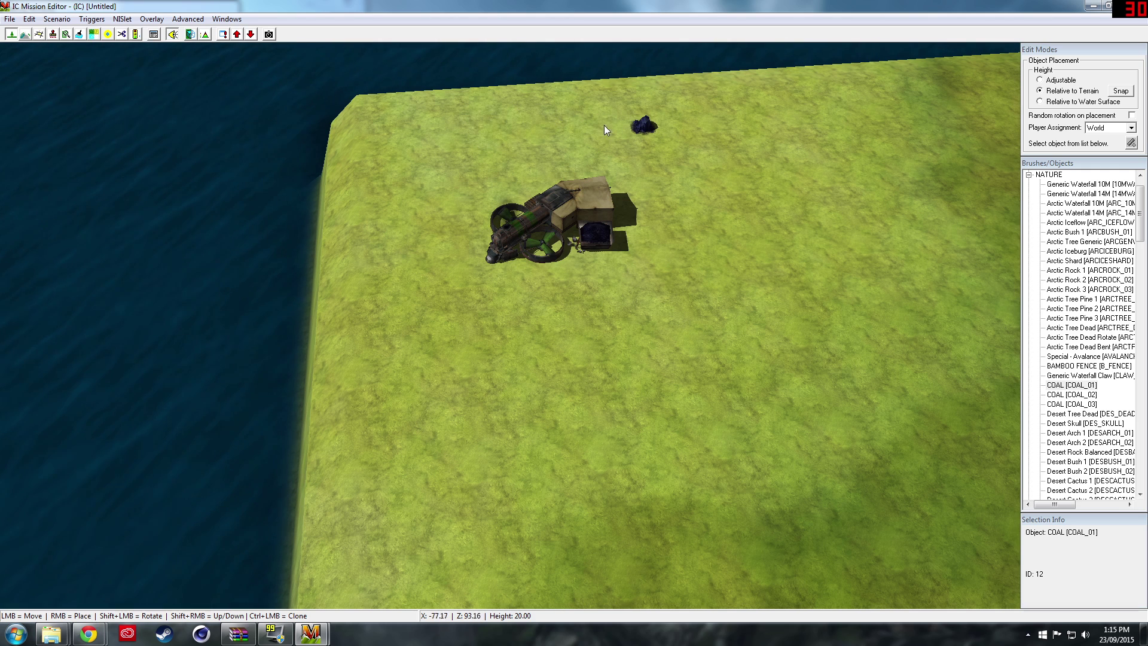
Fill in a row of World-owned COAL_01 piles behind the Player 1 lab and collapse the expanded object categories.
right_click(489, 128)
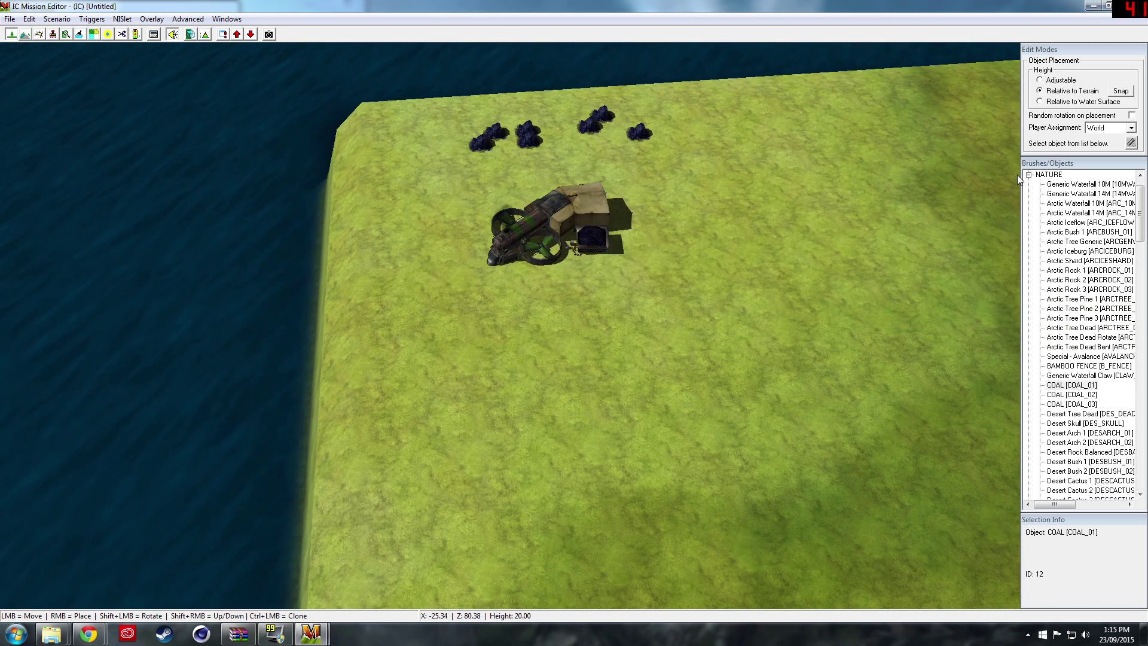
click(1029, 176)
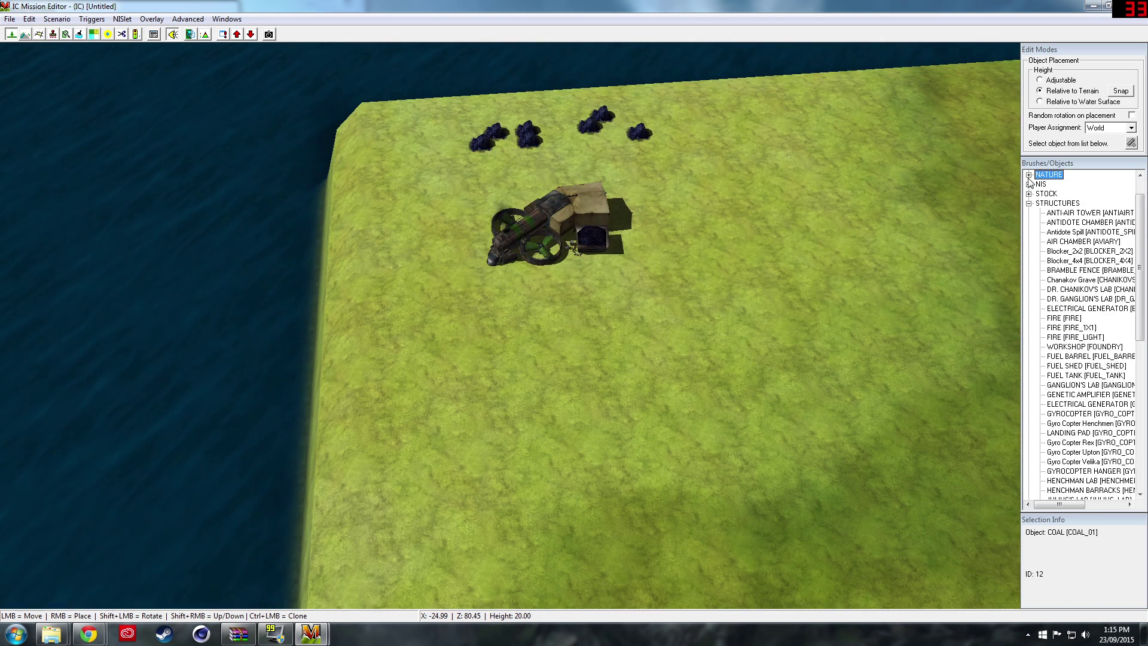
click(1029, 194)
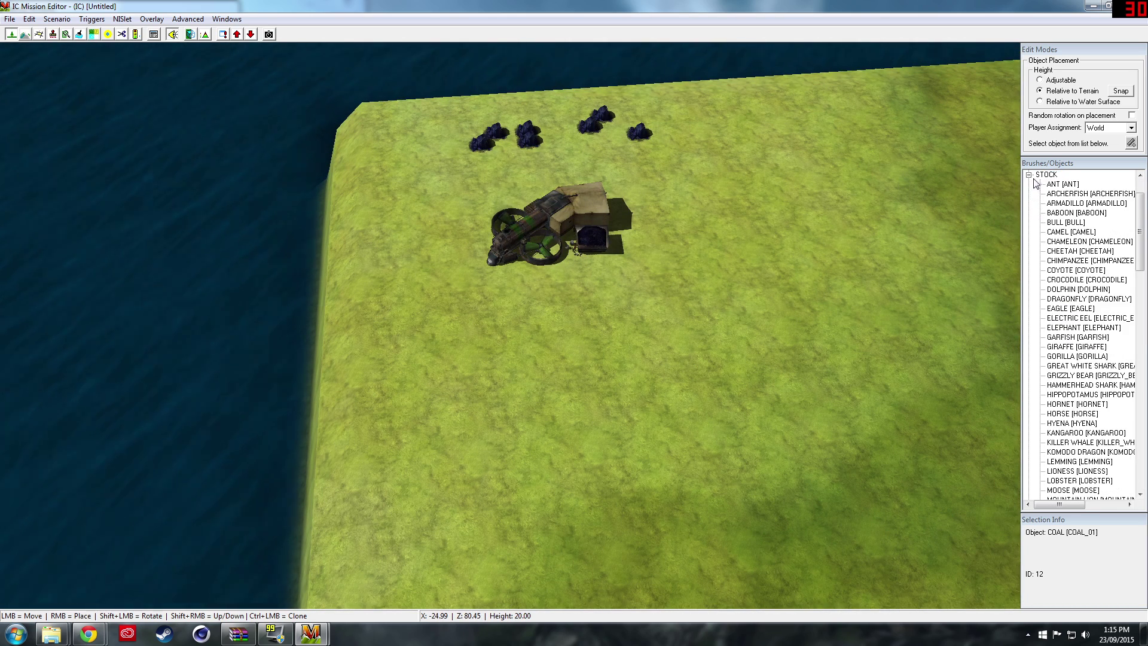
click(1029, 176)
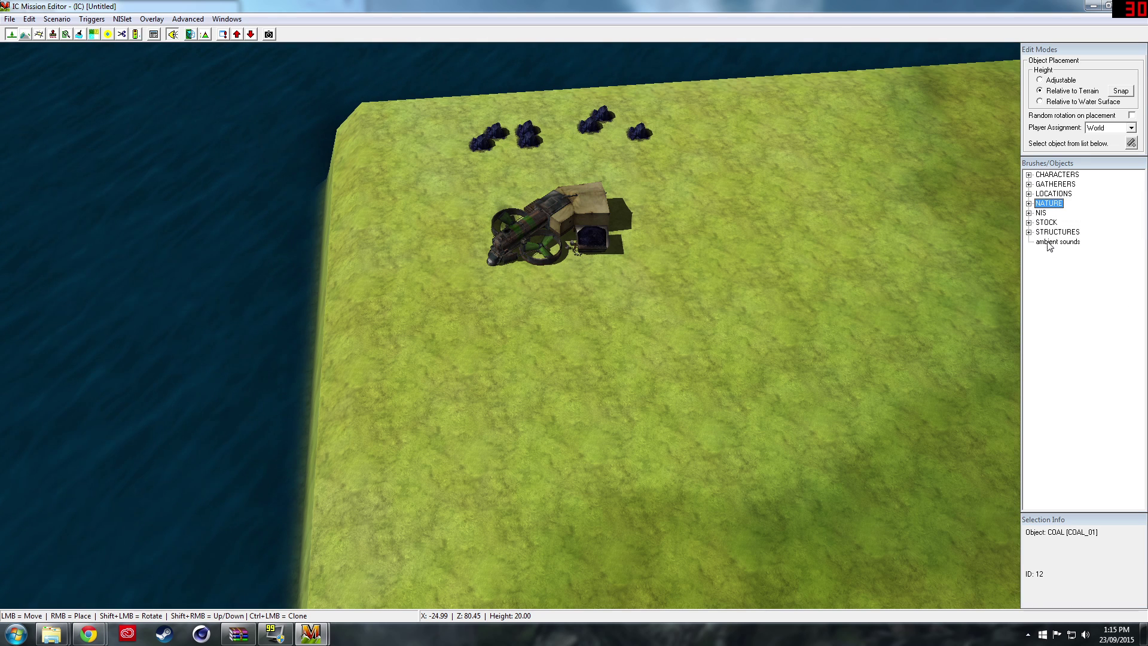
Place four HENCHMAN gatherers assigned to Player 1 around the back of the lab, near the coal.
click(1029, 184)
click(1076, 194)
click(1113, 132)
click(1109, 147)
right_click(520, 165)
right_click(572, 171)
right_click(607, 170)
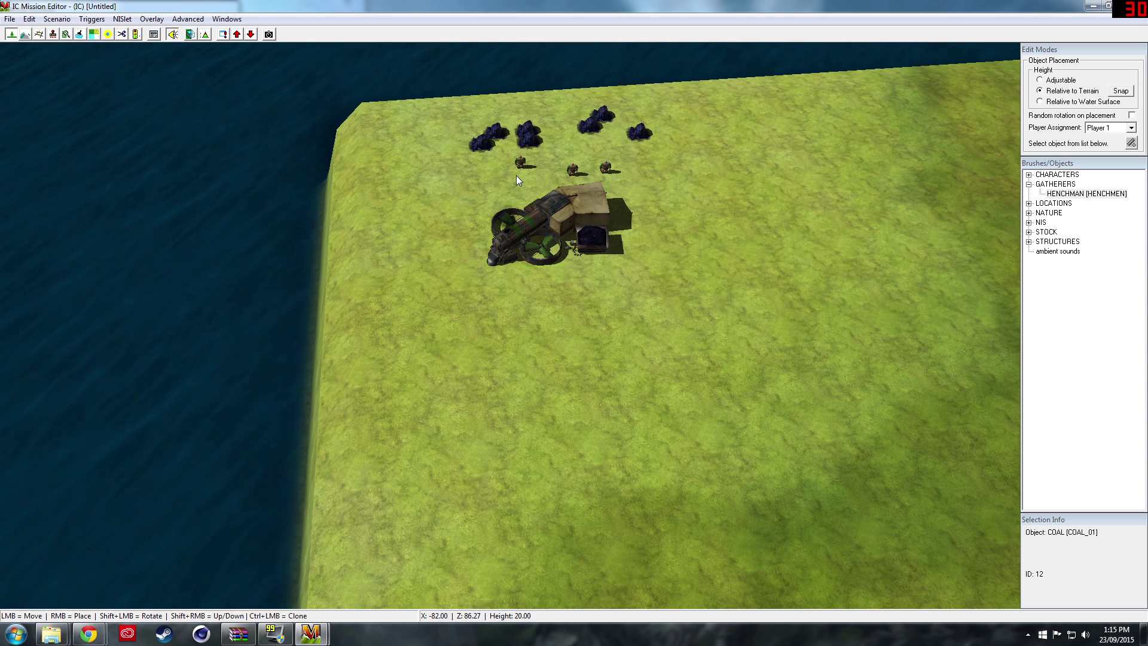
right_click(490, 190)
click(1028, 184)
Place the first two World-owned COAL_01 piles on the shore side of the Player 2 lab.
middle_drag(717, 298, 947, 487)
scroll(992, 419, down, 3)
scroll(991, 418, down, 3)
scroll(991, 418, up, 3)
scroll(964, 451, down, 3)
scroll(947, 491, down, 2)
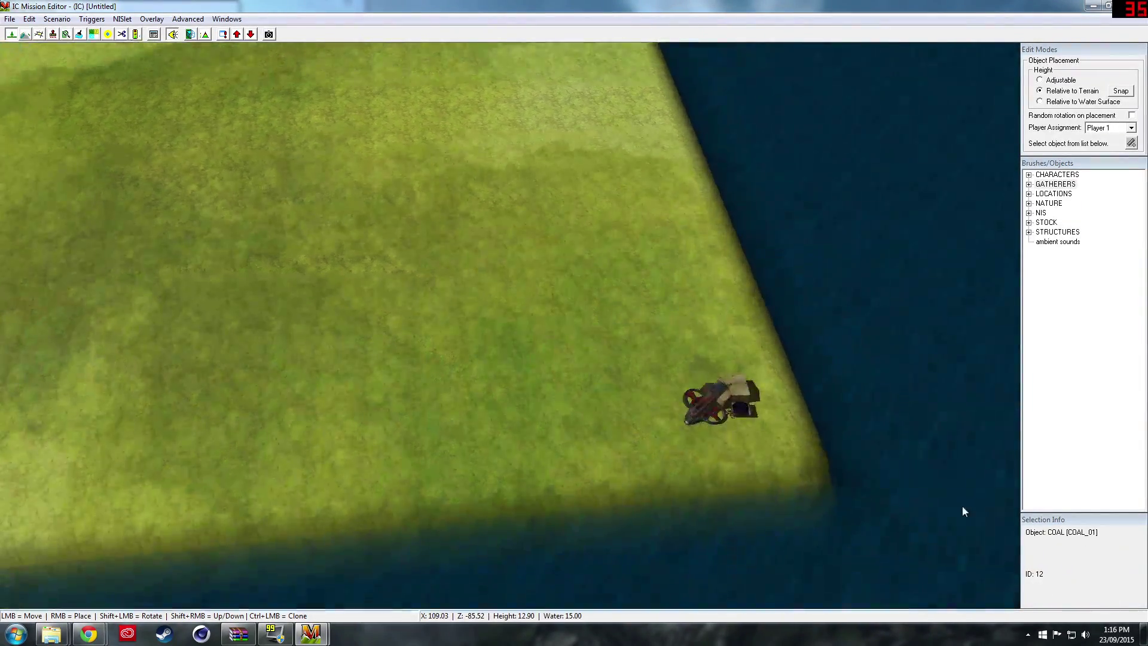
scroll(957, 538, up, 1)
scroll(909, 525, up, 3)
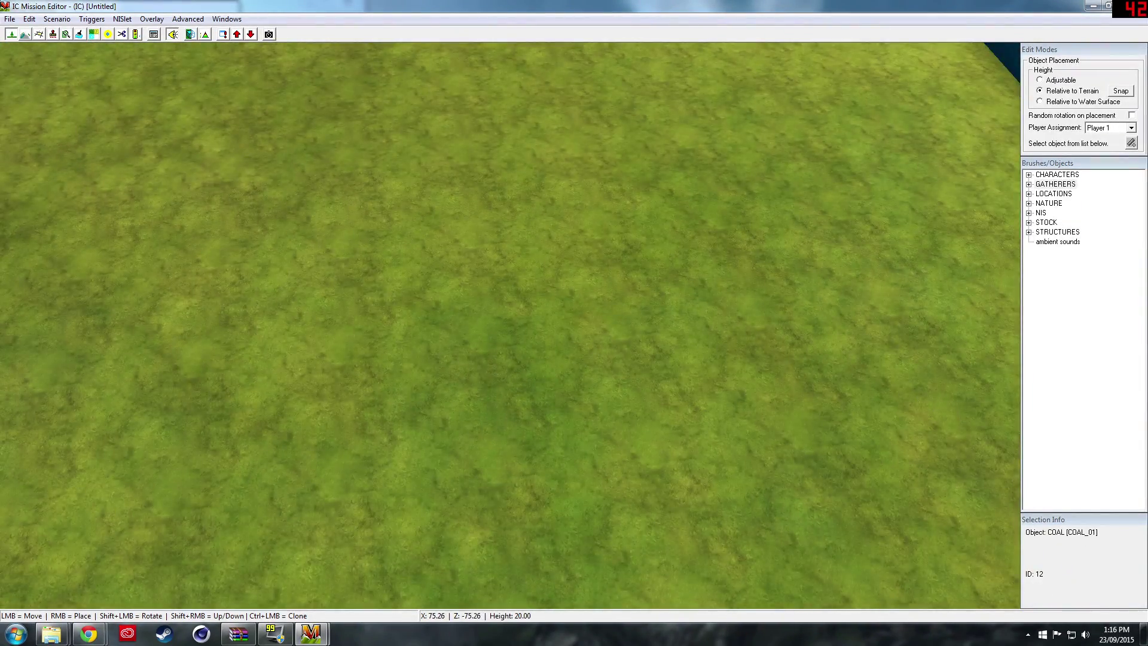
scroll(1004, 388, down, 3)
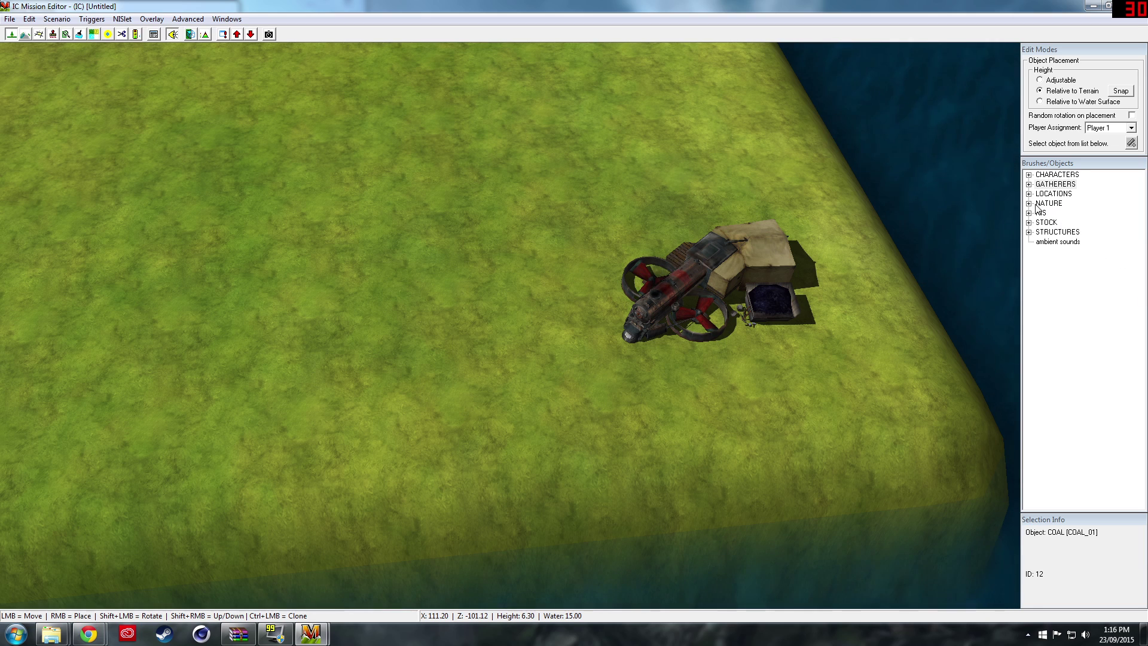
click(1030, 204)
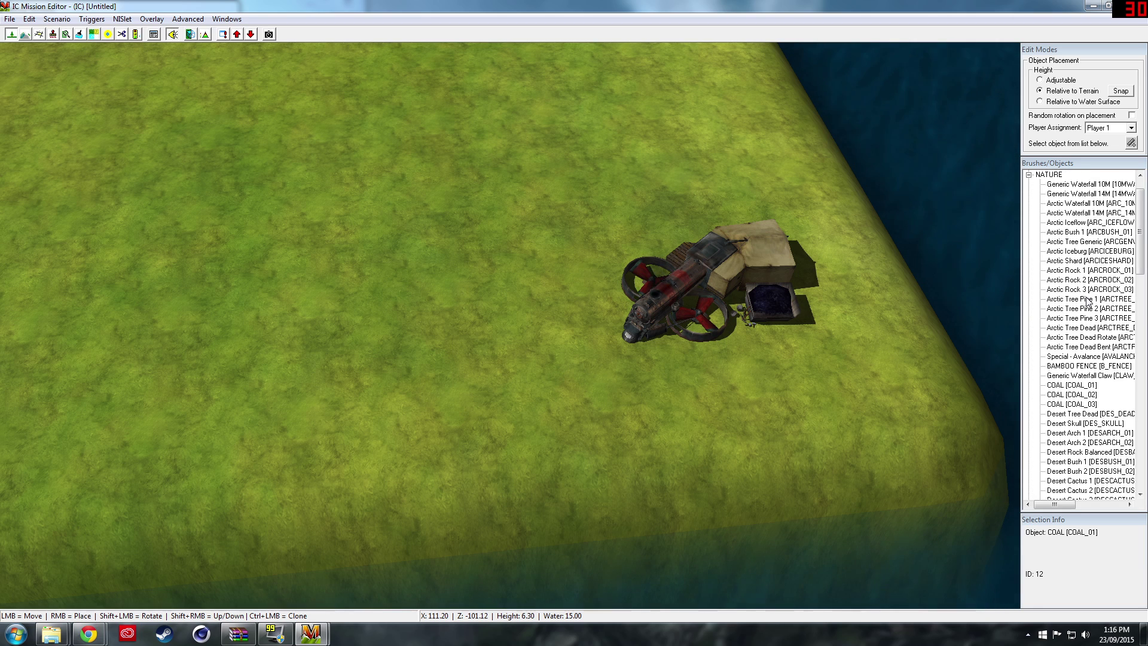
click(1068, 384)
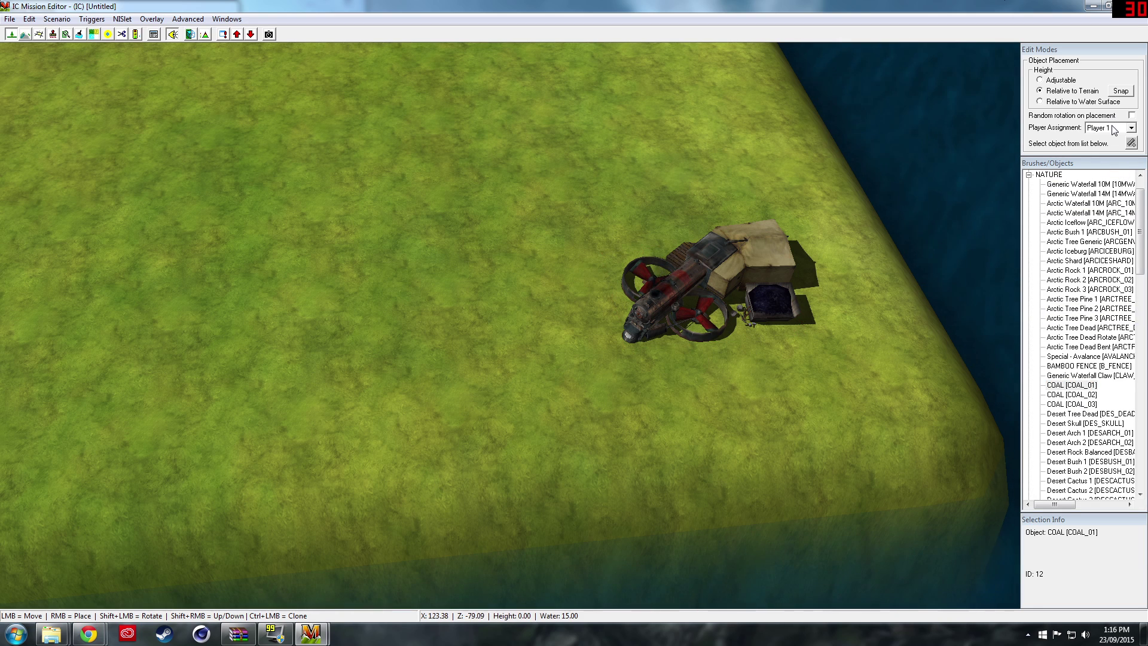
click(1113, 128)
click(1103, 138)
right_click(623, 390)
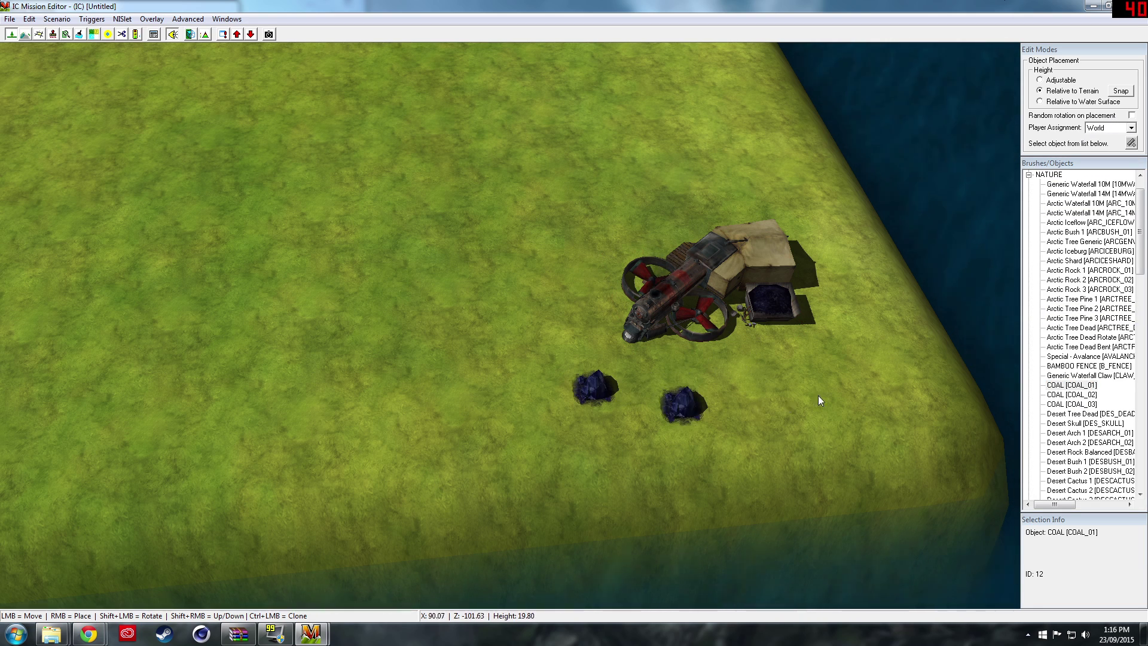
Add four more coal piles around the corner side of the Player 2 lab, deleting a misplaced one.
right_click(887, 367)
right_click(859, 202)
click(870, 197)
key(Delete)
right_click(839, 232)
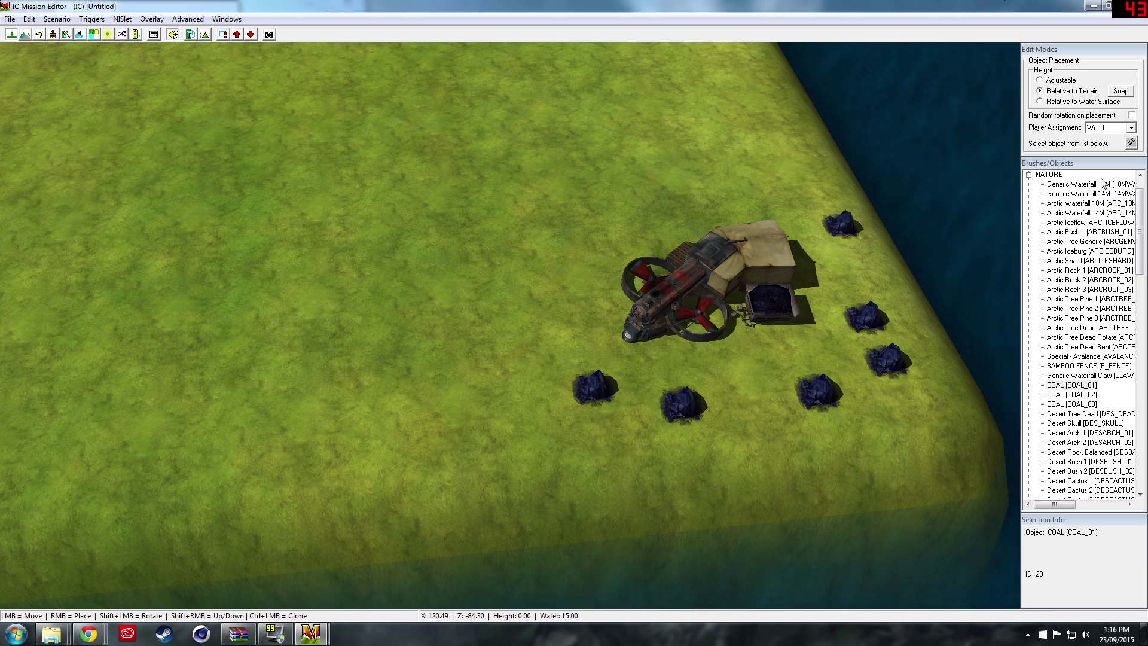
Collapse the nature objects and place four HENCHMAN gatherers assigned to Player 2 on the inland side of the lab.
click(1028, 175)
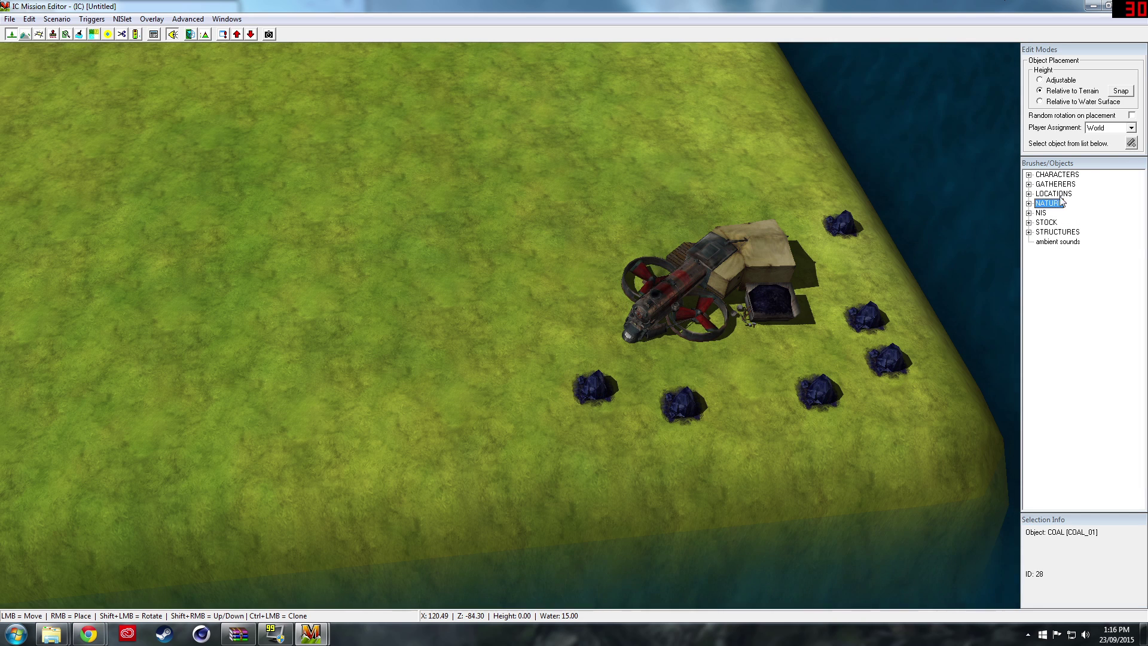
click(1029, 184)
click(1076, 194)
click(1110, 128)
click(1100, 154)
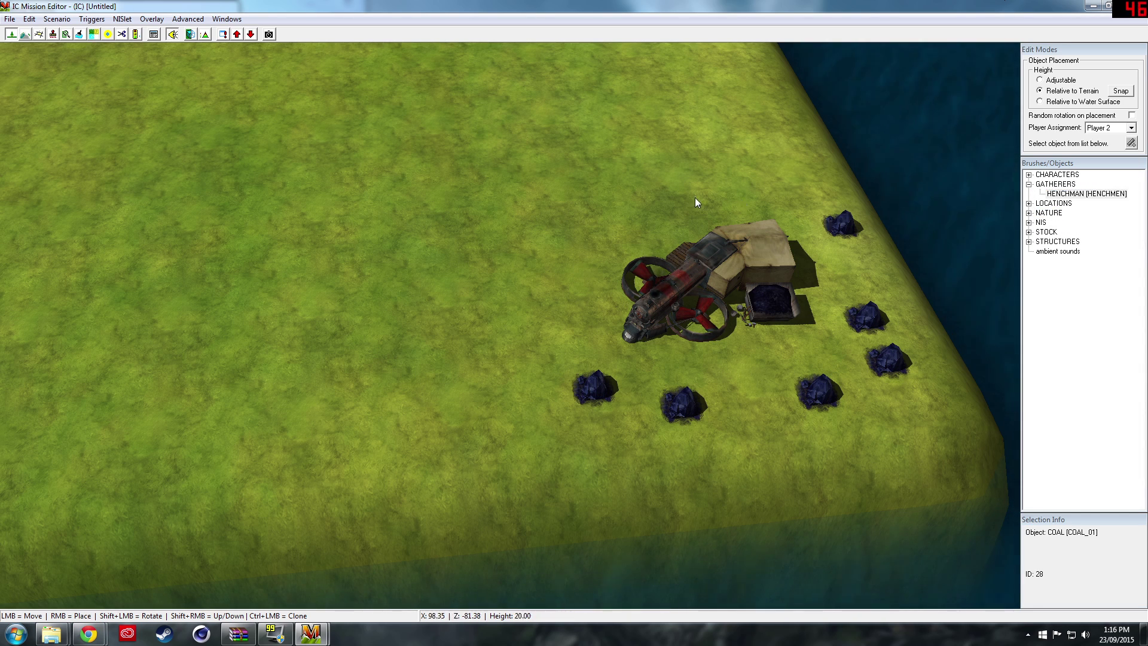
scroll(538, 238, down, 3)
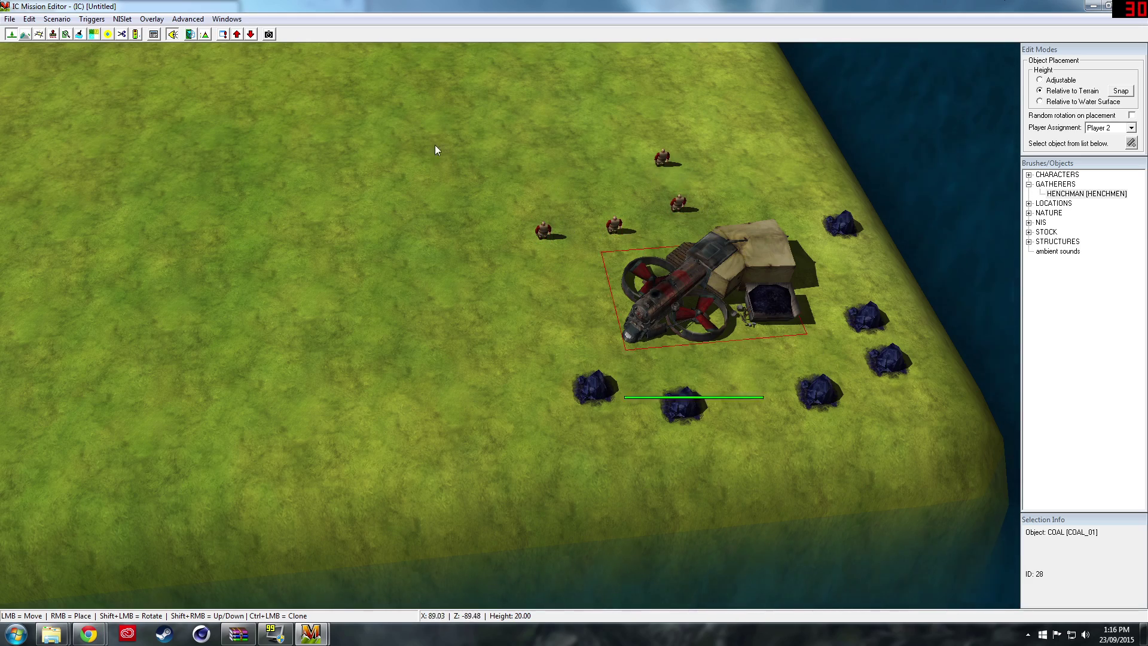
Place the REX CHANCE and LUCY WILLING characters beside the Player 1 lab, assigned to Player 1.
scroll(458, 206, down, 6)
scroll(225, 101, up, 5)
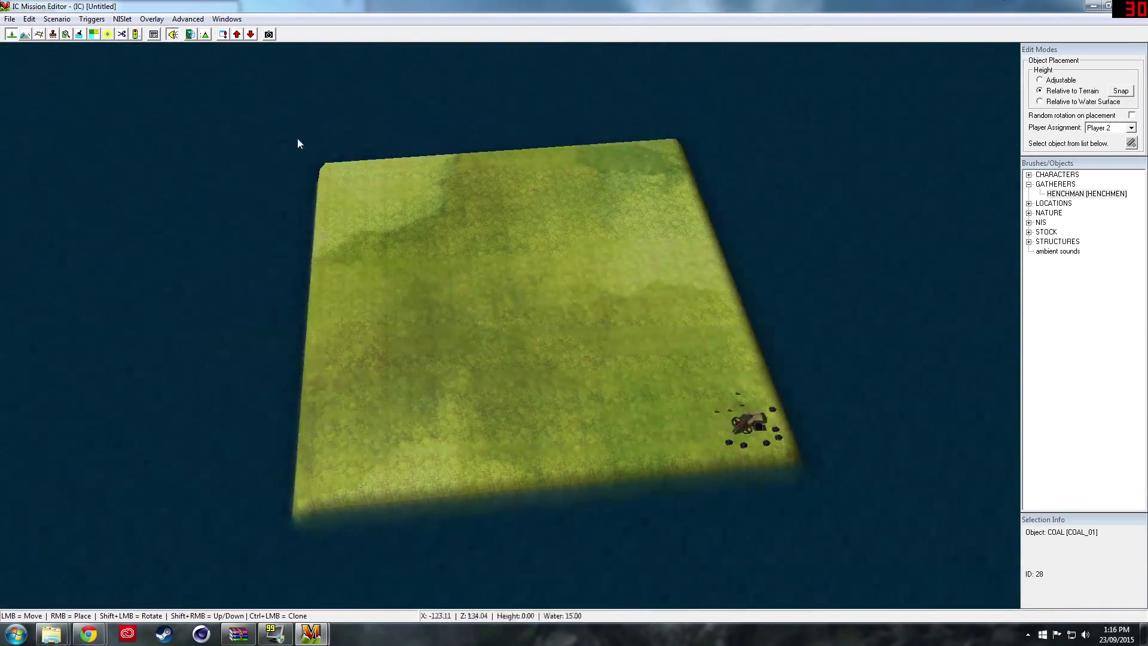
scroll(297, 98, up, 5)
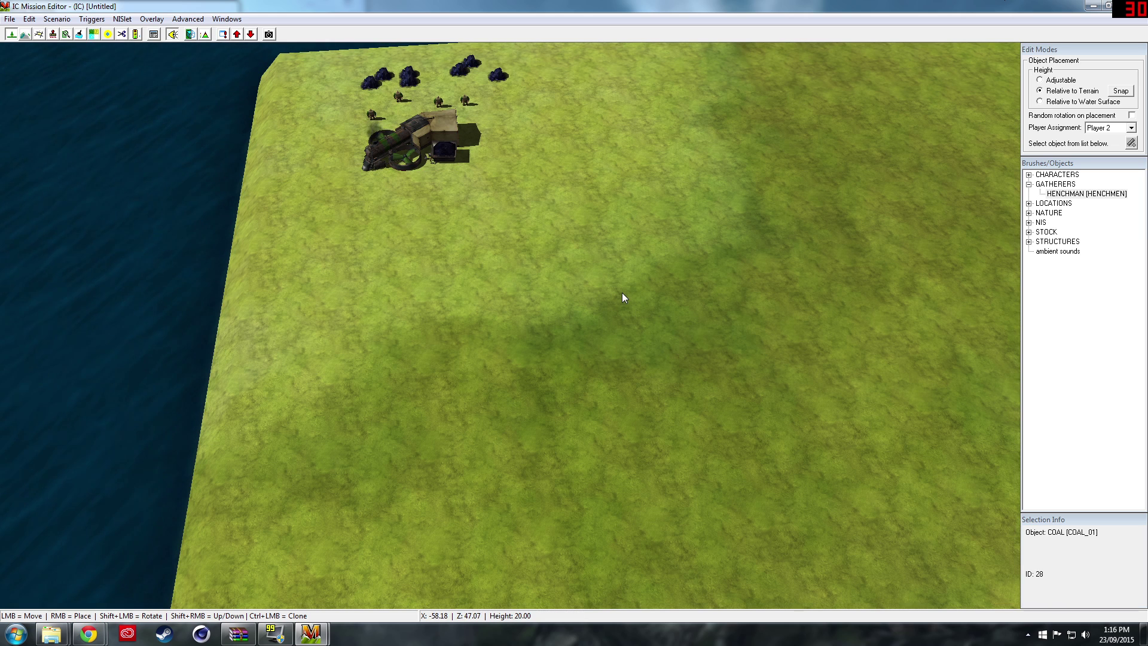
scroll(598, 286, up, 3)
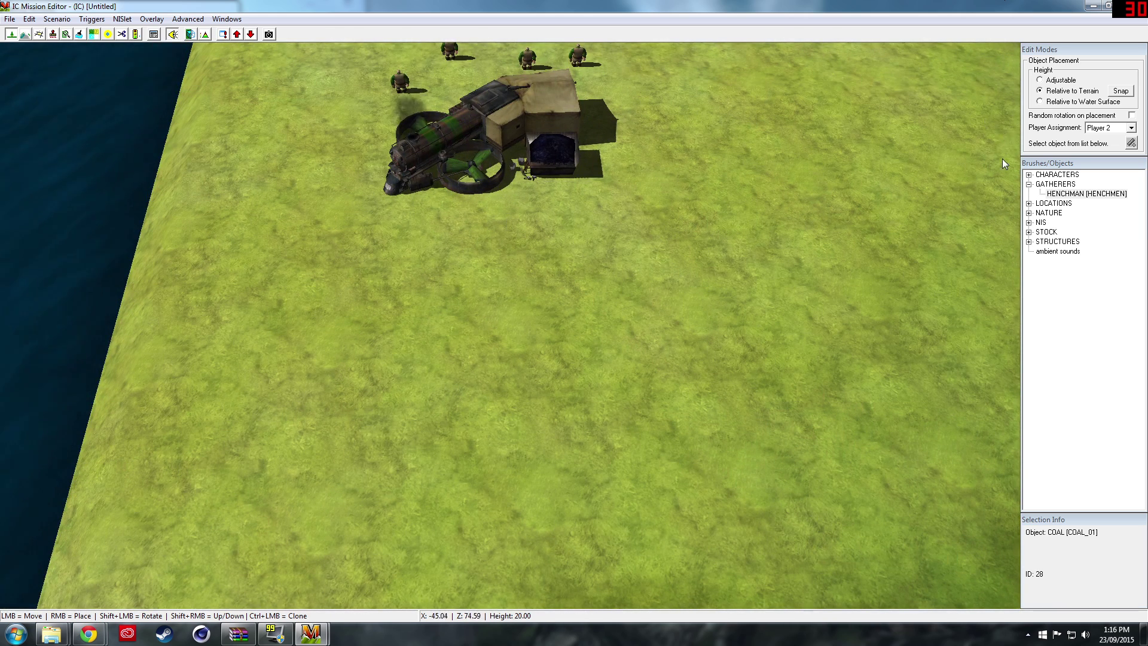
click(1029, 184)
click(1029, 174)
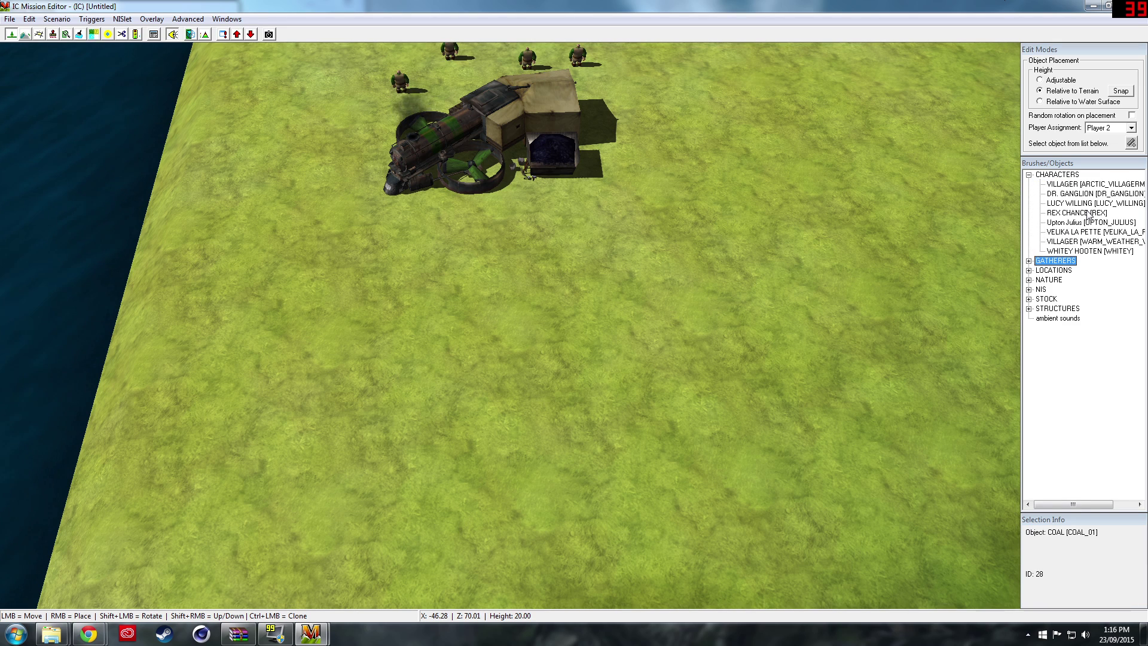
click(1082, 194)
click(1076, 212)
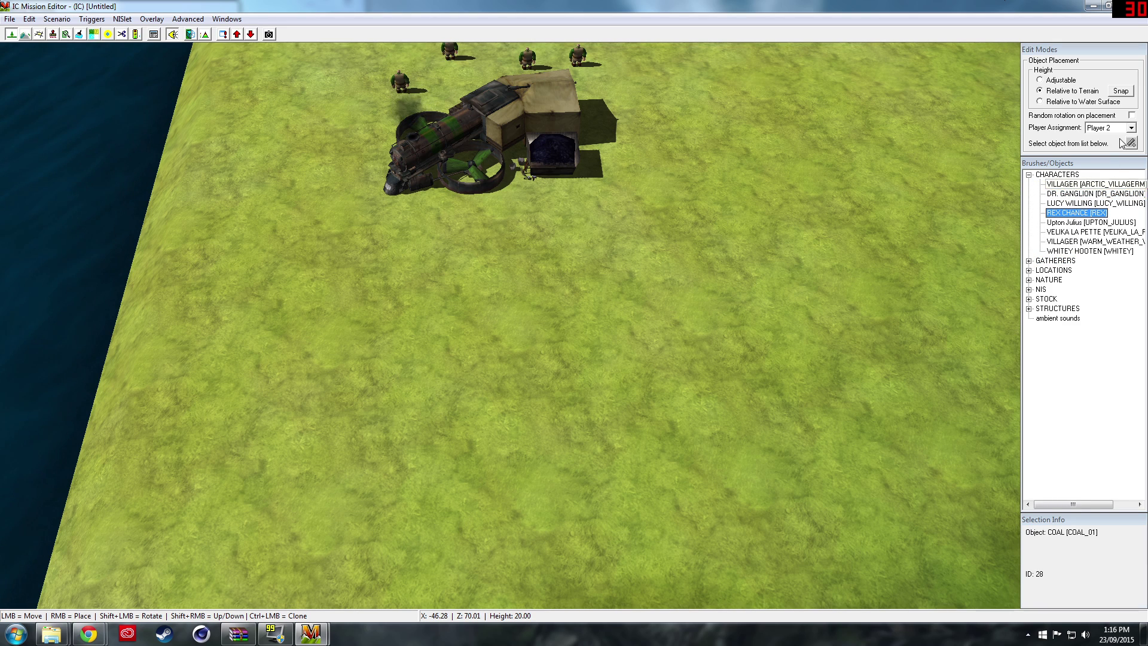
click(1131, 128)
click(1103, 137)
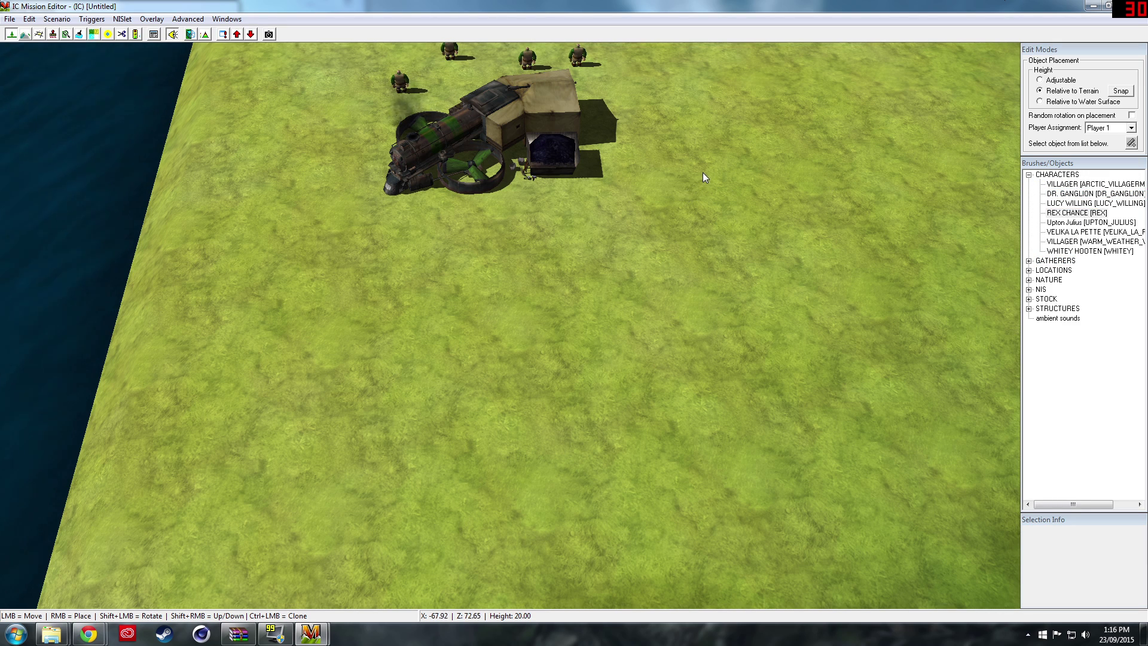
right_click(702, 175)
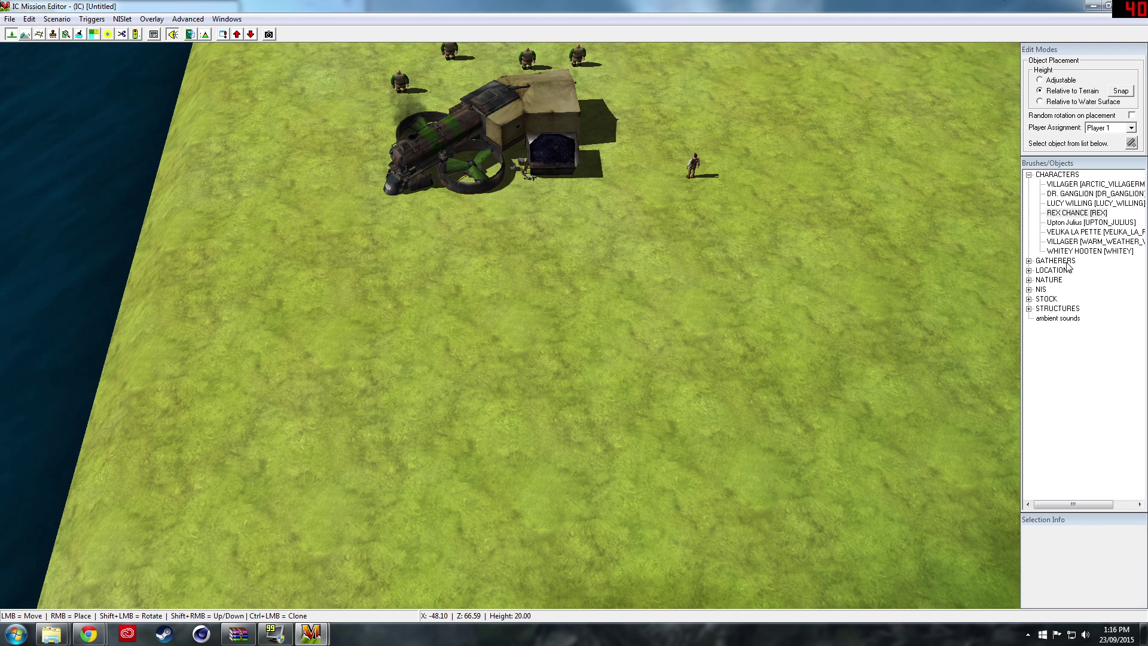
click(1067, 204)
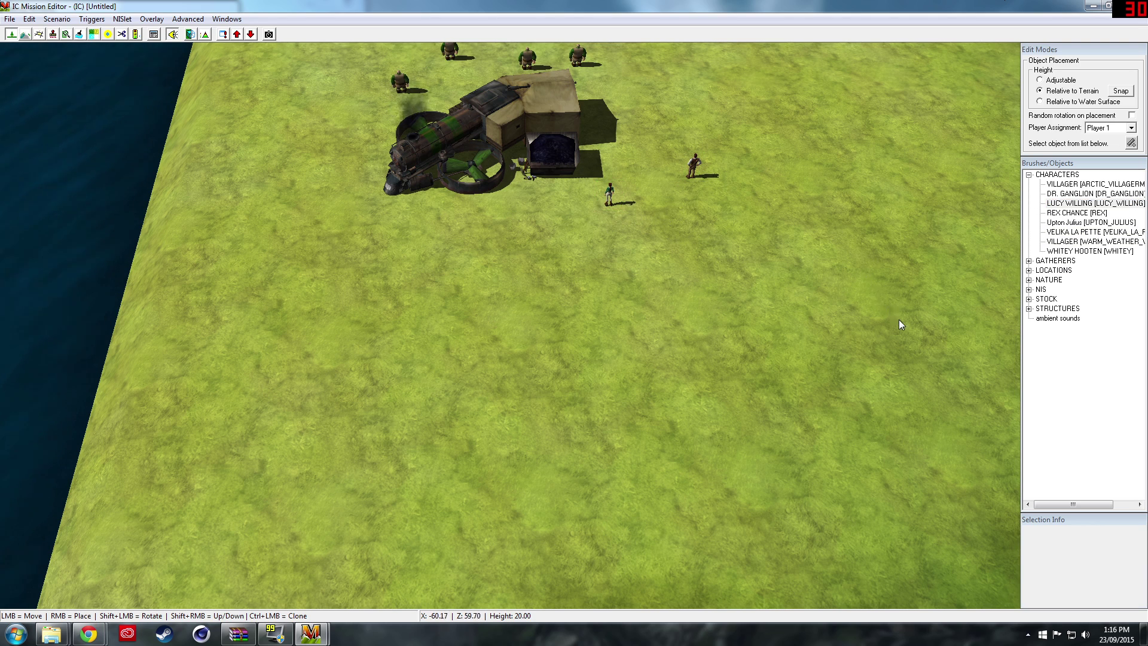
Place VELIKA LA PETTE and three other characters near the Player 2 lab, assigned to Player 2.
scroll(904, 300, down, 5)
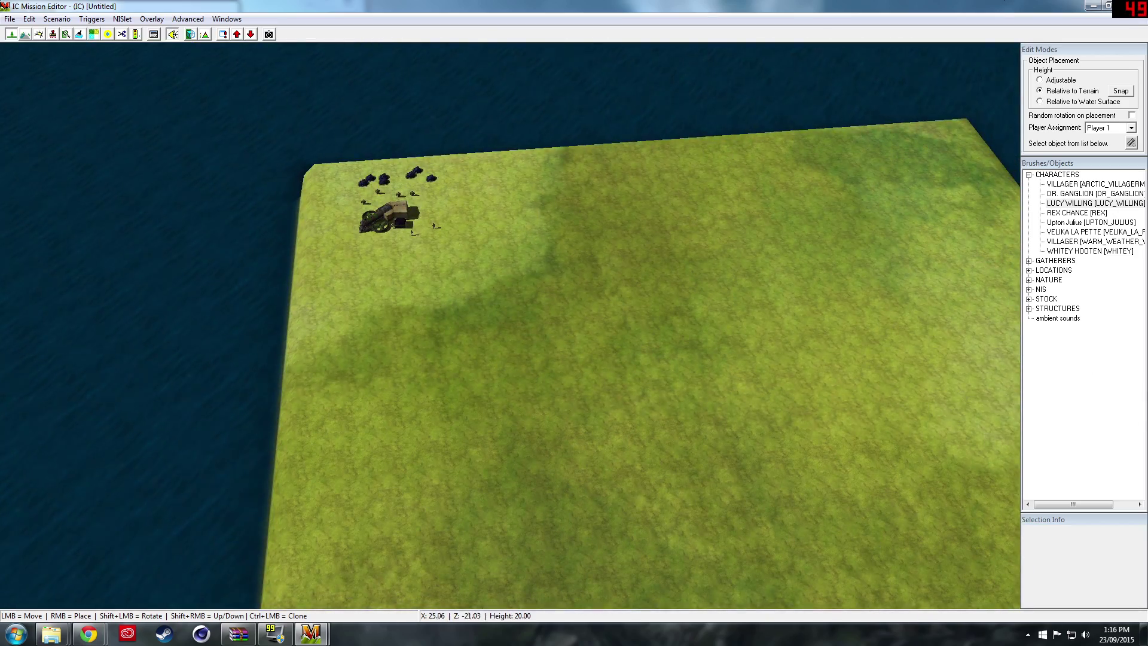
mouse_move(1143, 559)
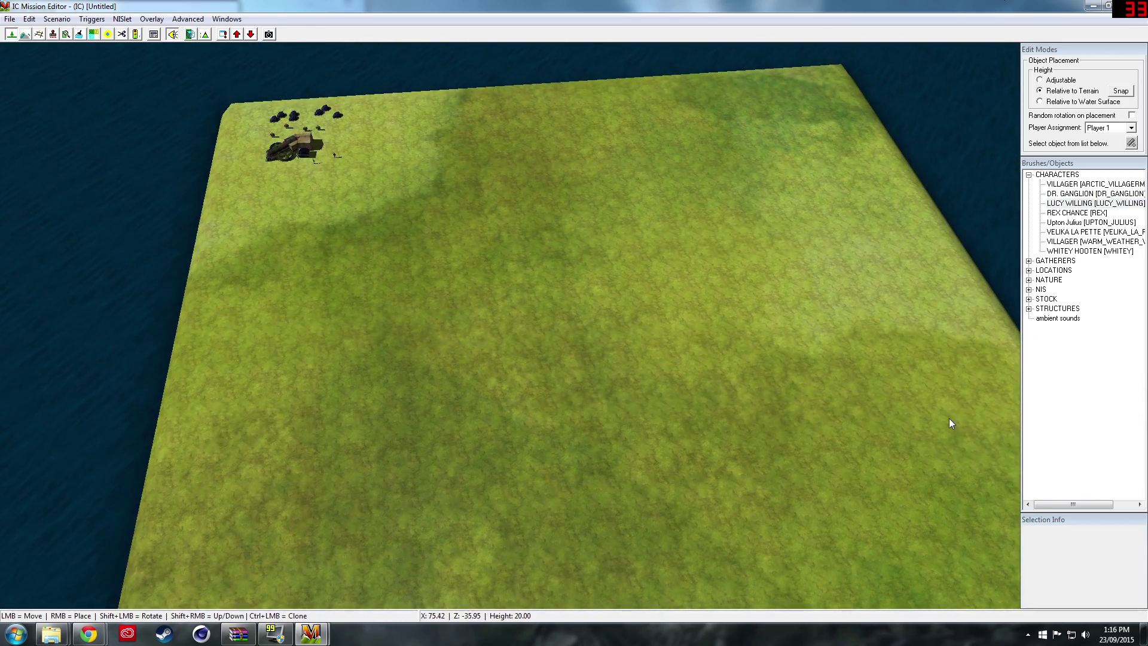
scroll(949, 419, down, 3)
scroll(751, 206, up, 5)
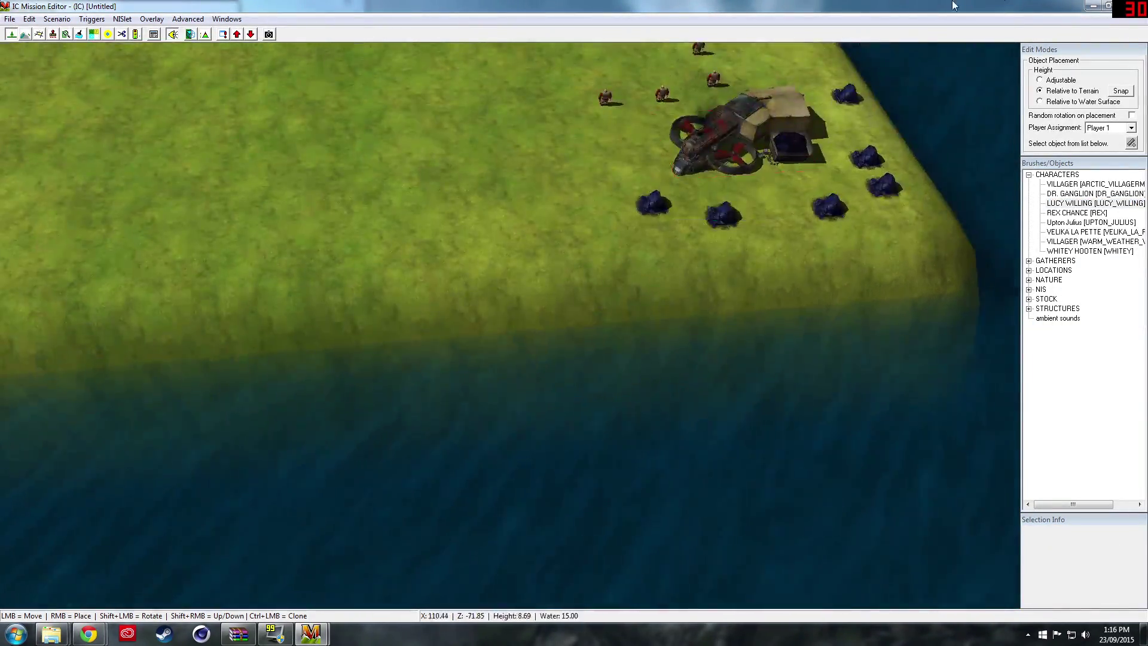
key(Up)
key(Right)
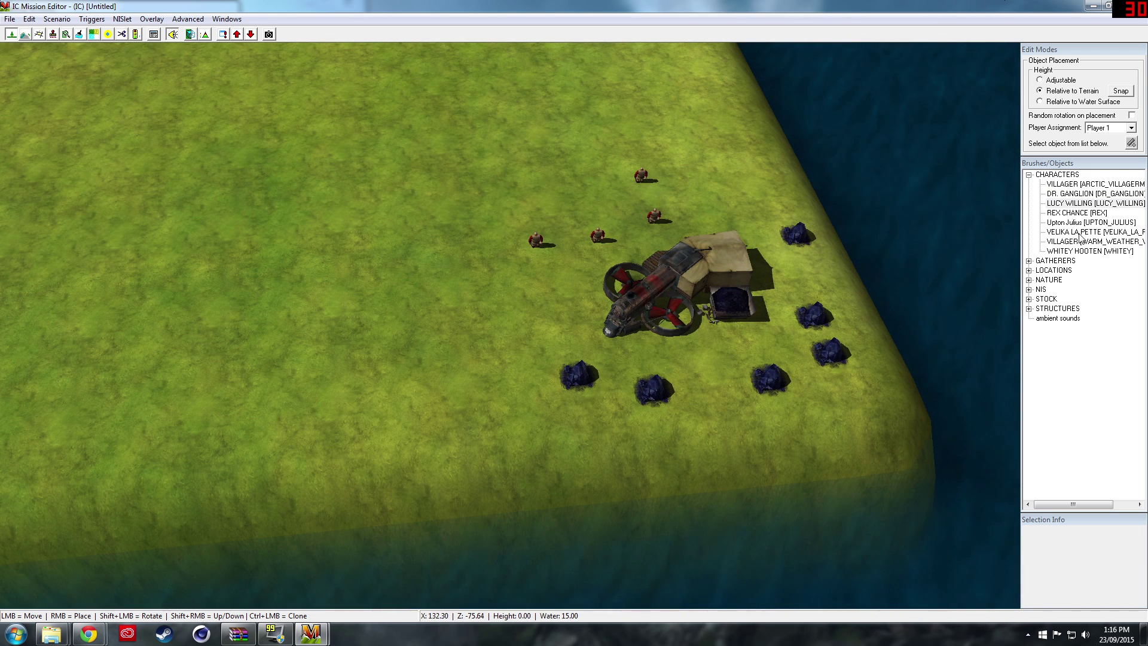
click(1079, 233)
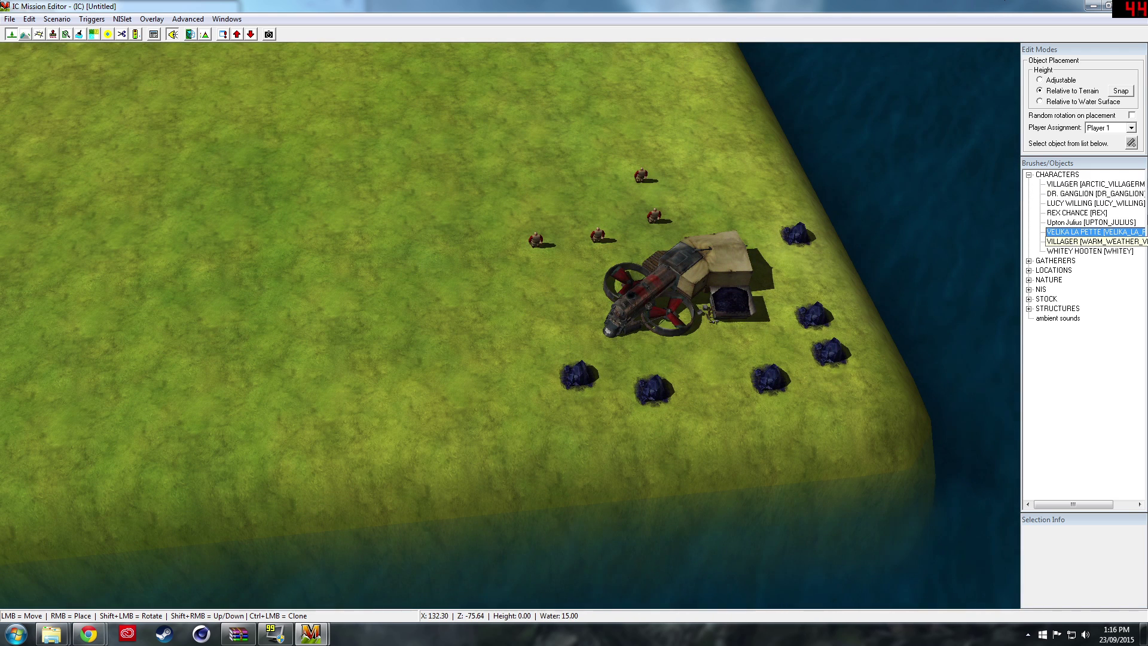
click(1132, 128)
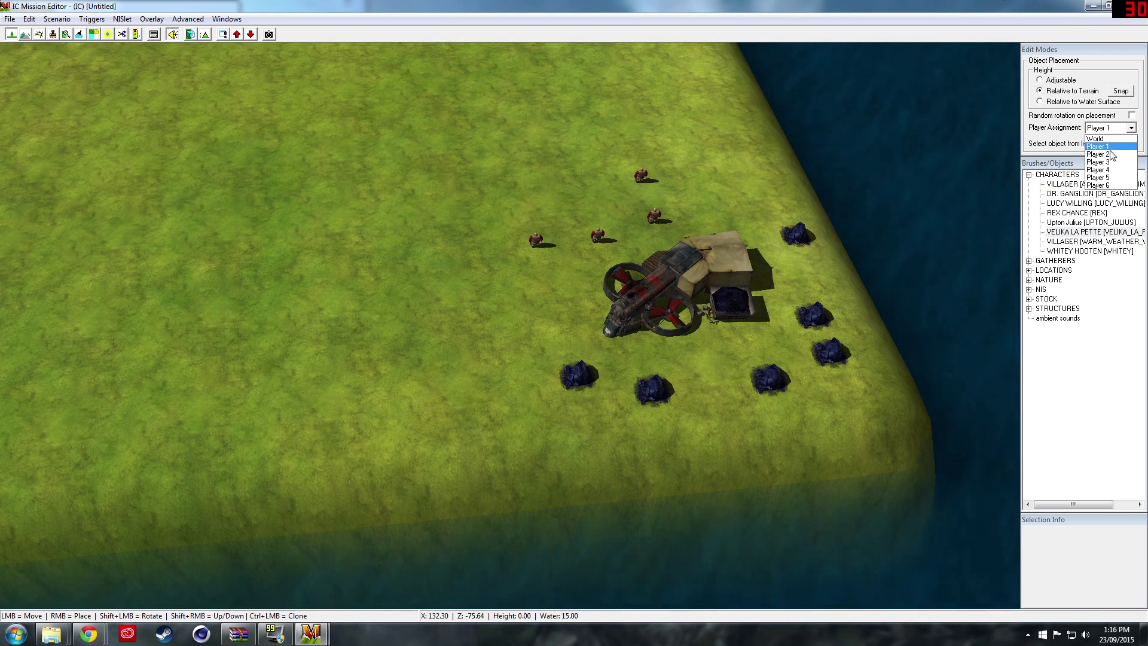
click(1099, 154)
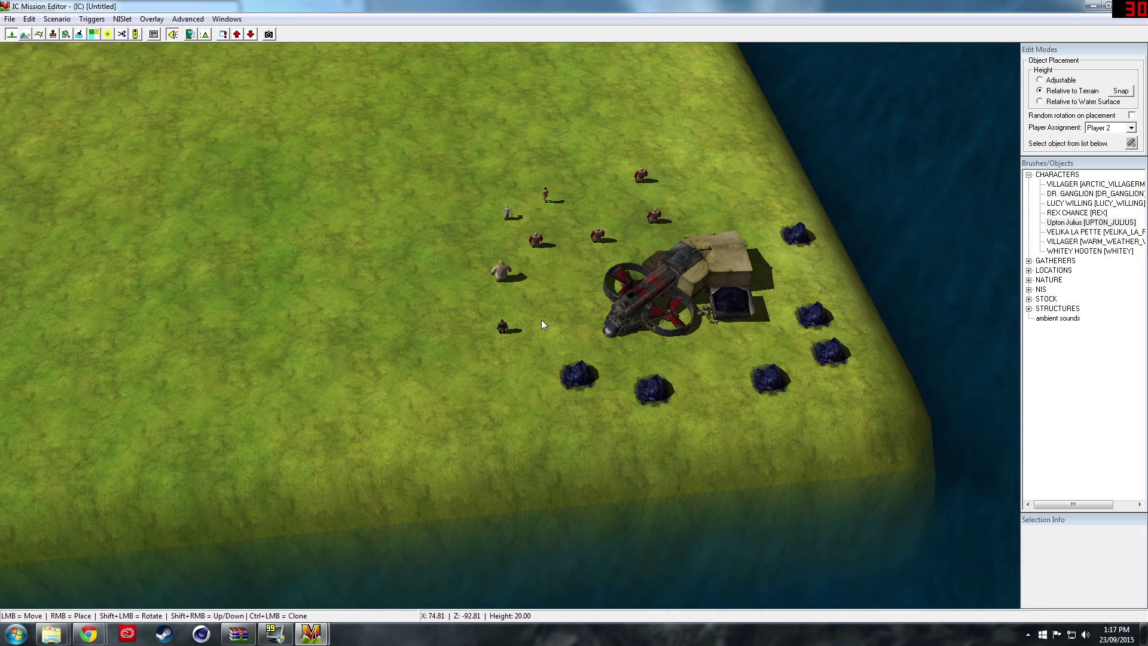
Examine the characters placed around the Player 2 lab up close and collapse the characters category.
scroll(541, 324, up, 5)
scroll(544, 273, down, 5)
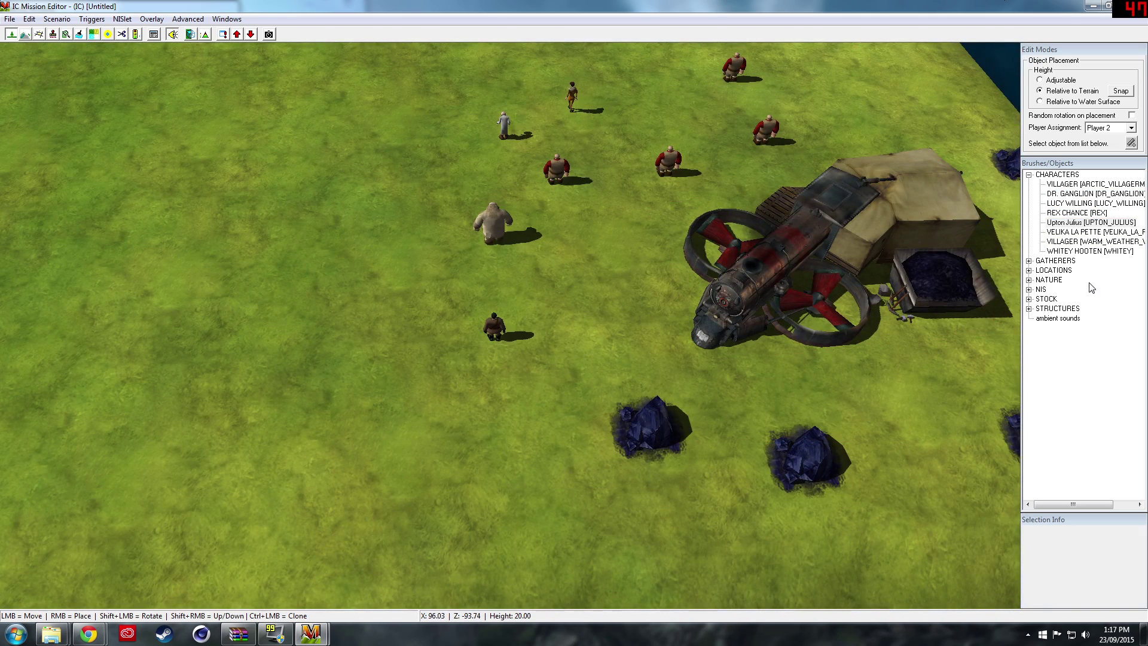
click(1029, 175)
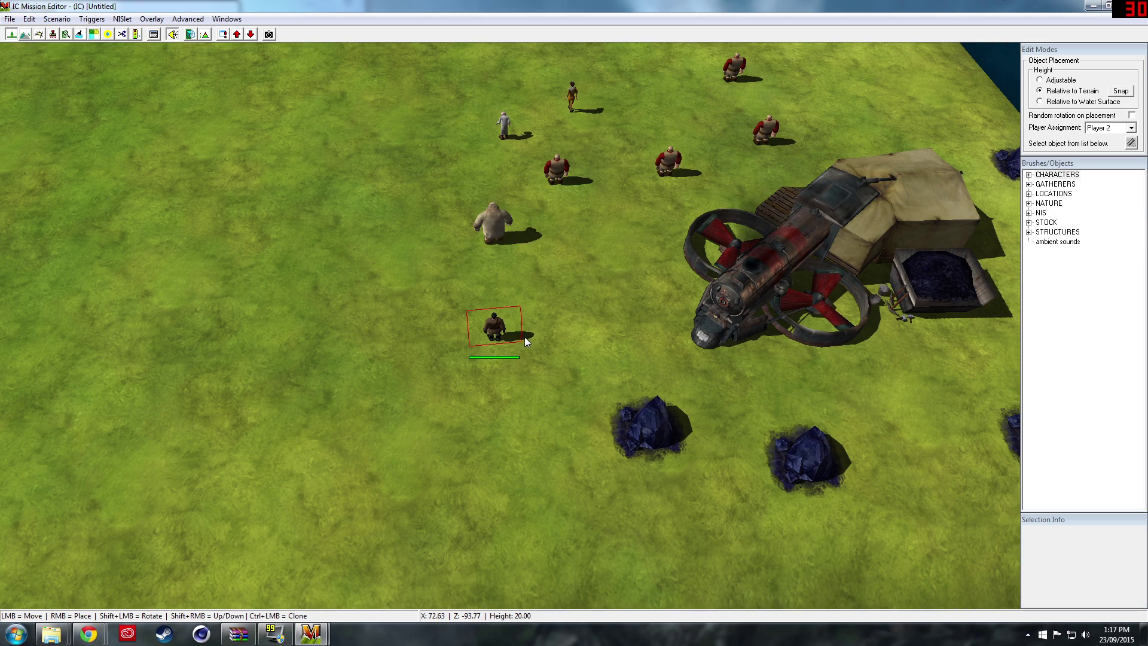
middle_drag(506, 242, 631, 210)
middle_drag(466, 363, 450, 279)
scroll(466, 362, up, 6)
scroll(456, 385, down, 3)
scroll(438, 394, down, 5)
scroll(450, 279, down, 5)
key(Left)
key(Up)
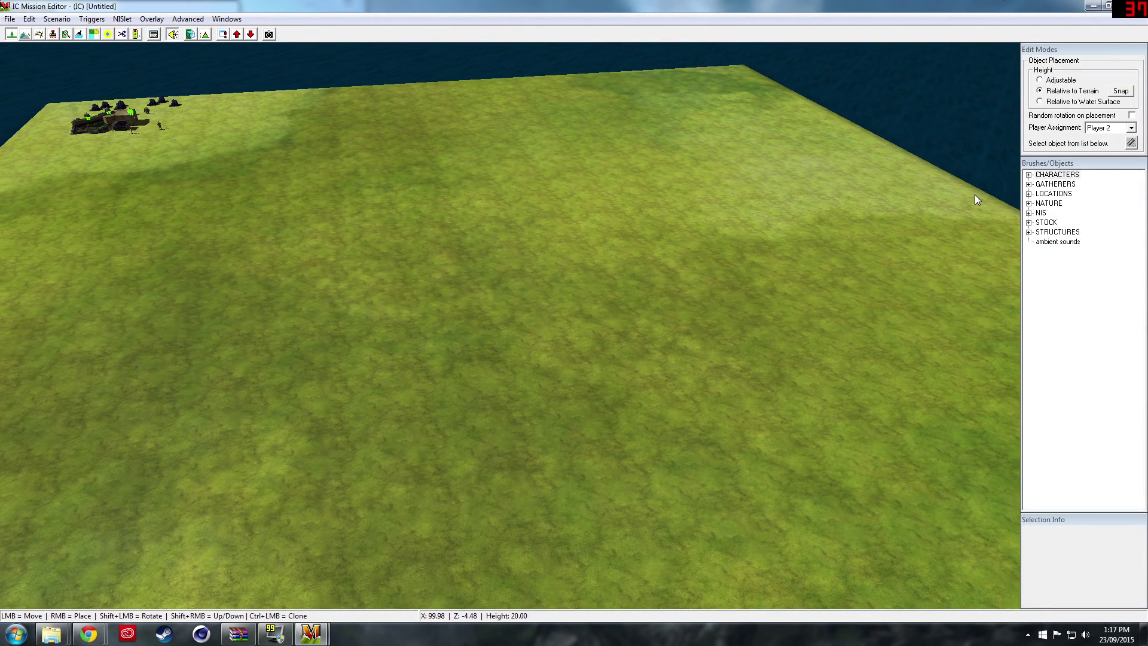
Set the player assignment to World and scatter several STOCK animals, including a CHIMPANZEE, across the middle of the map.
click(1029, 222)
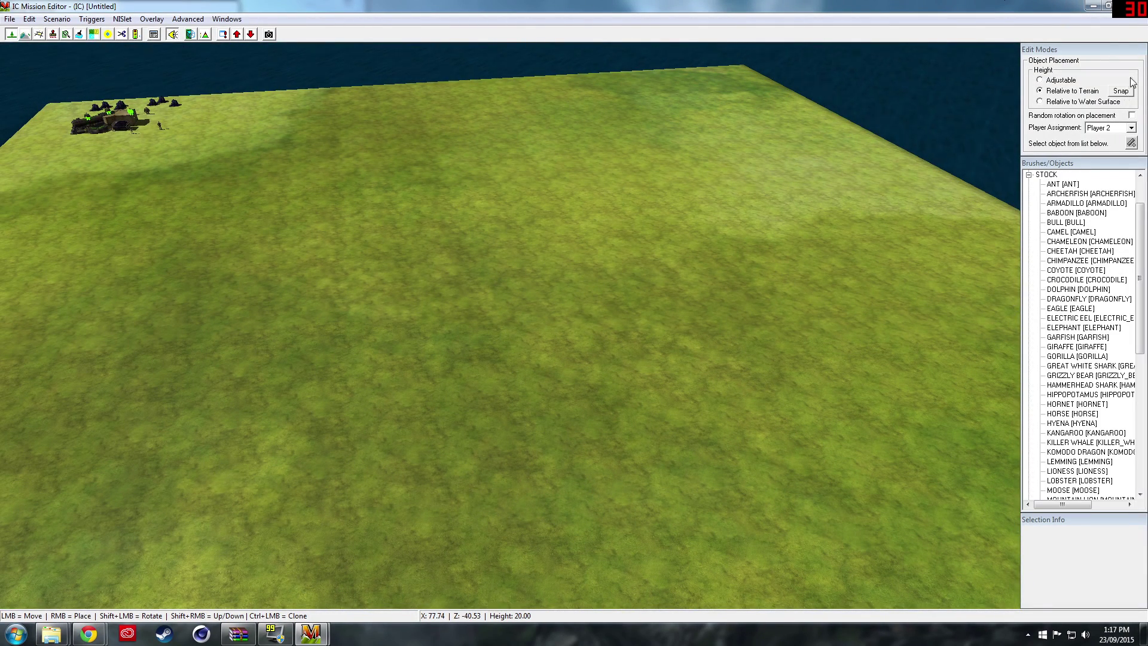
click(1111, 133)
click(1106, 138)
scroll(566, 321, down, 5)
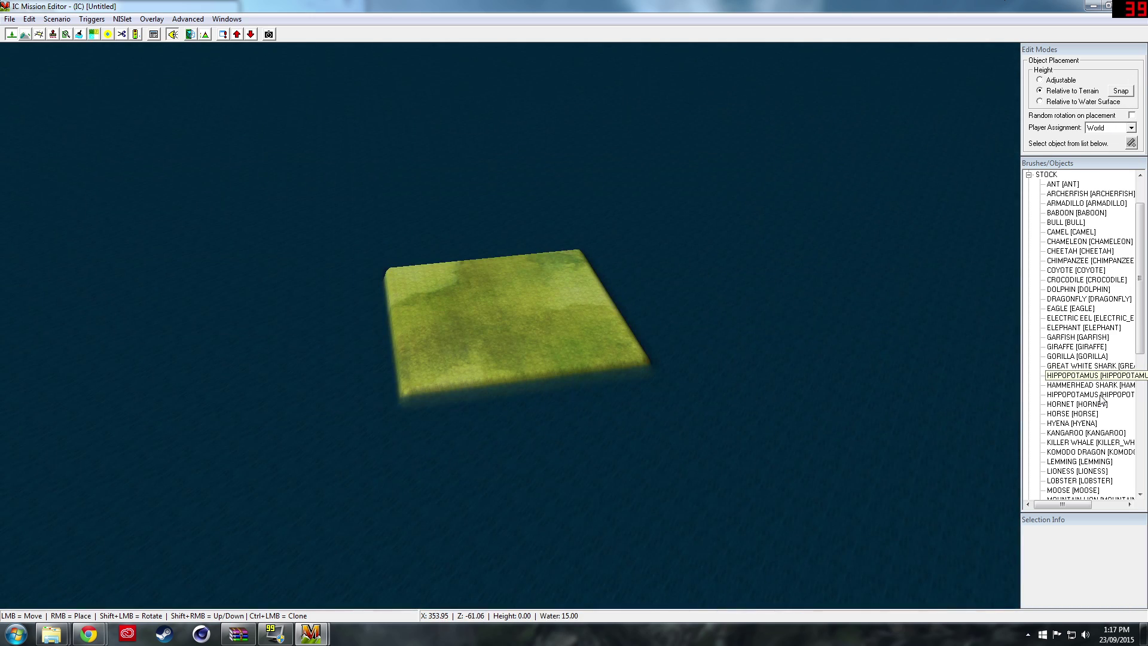
scroll(598, 327, up, 6)
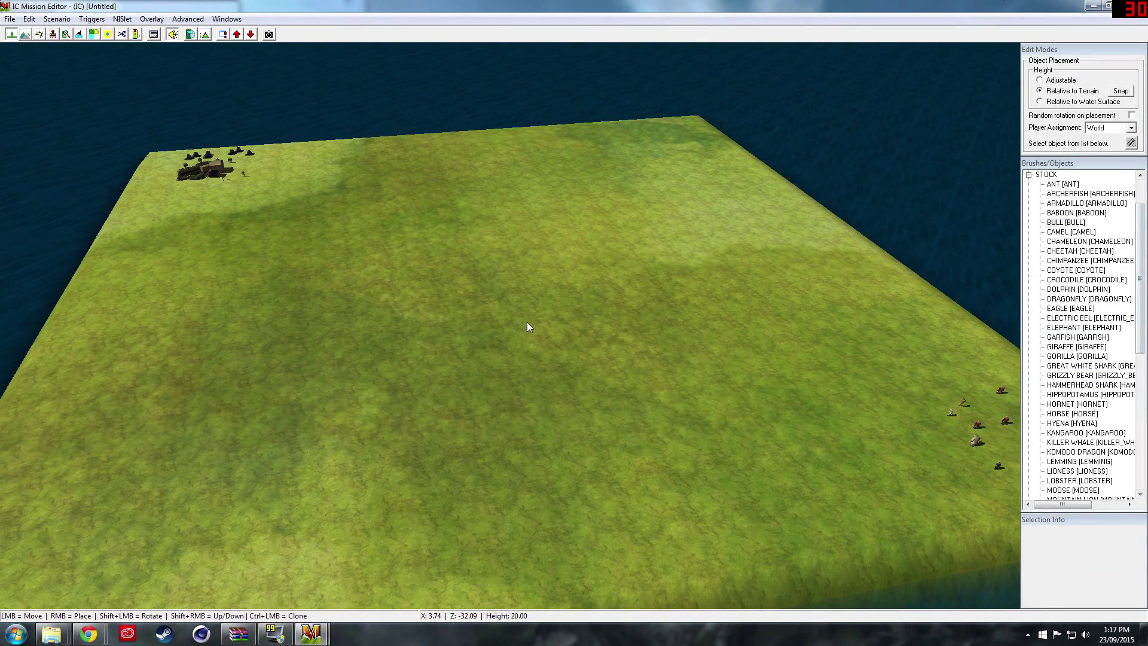
click(1063, 261)
right_click(706, 276)
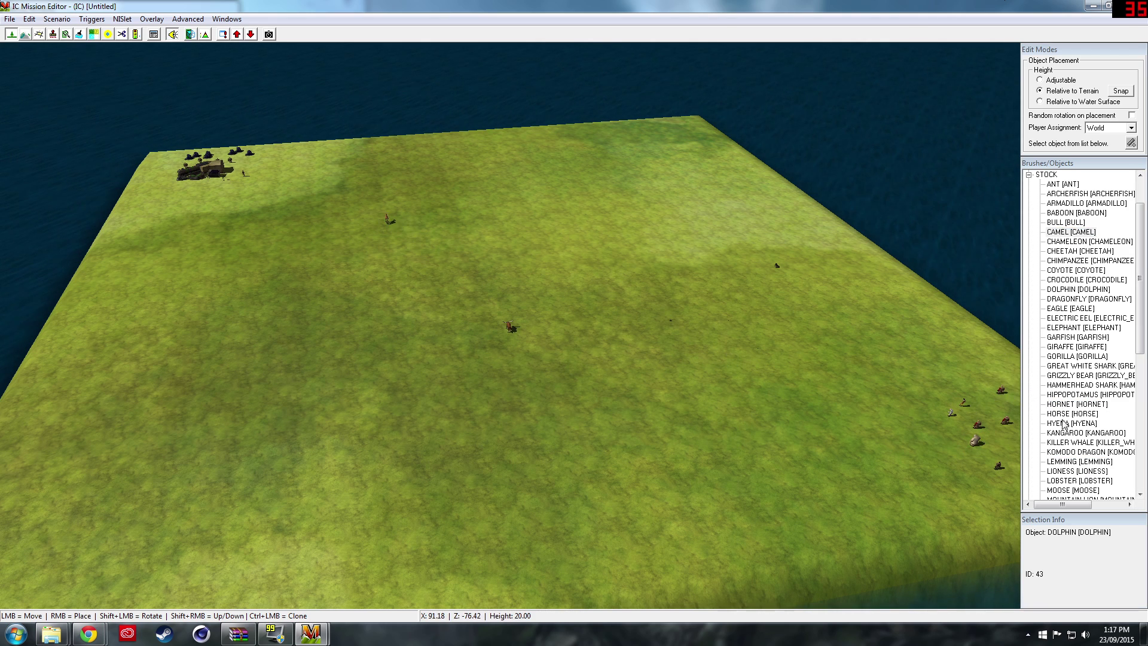
Place a KILLER WHALE on the land, delete it, and add a World-owned MOOSE near the middle of the map.
right_click(460, 403)
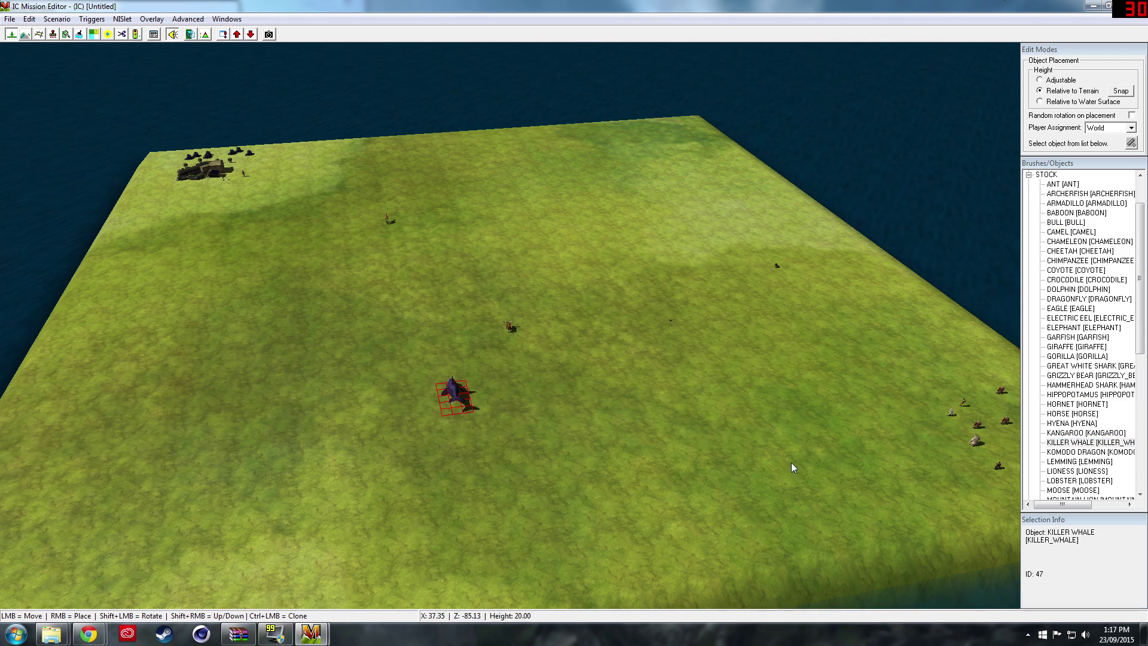
key(Delete)
scroll(1107, 483, down, 3)
scroll(576, 364, up, 3)
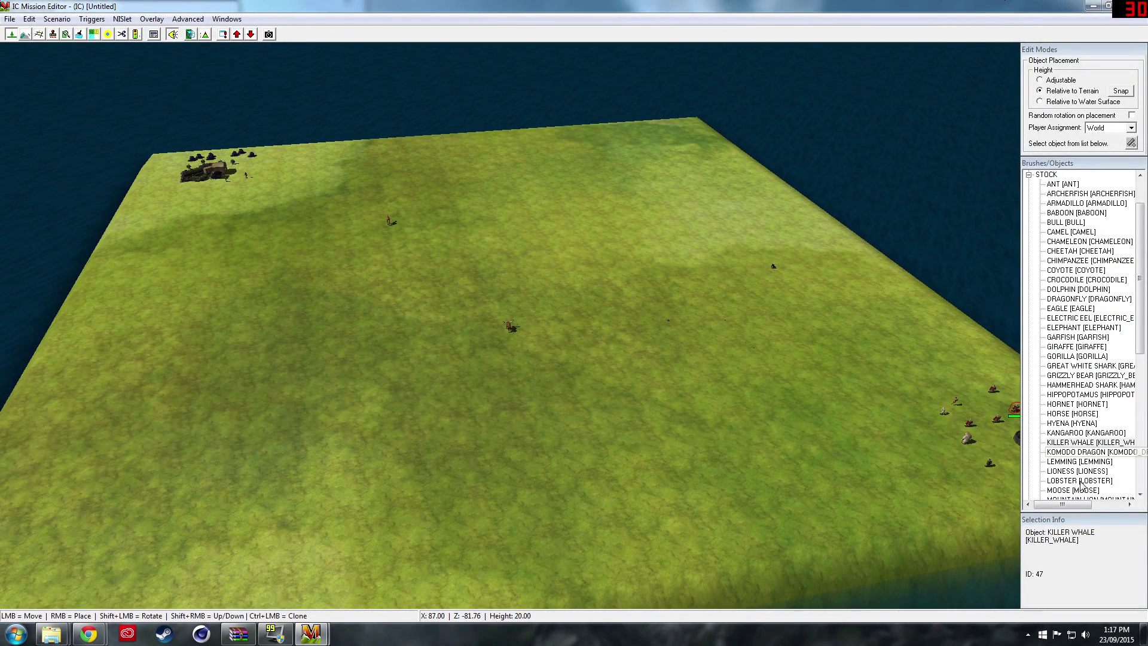
click(1079, 490)
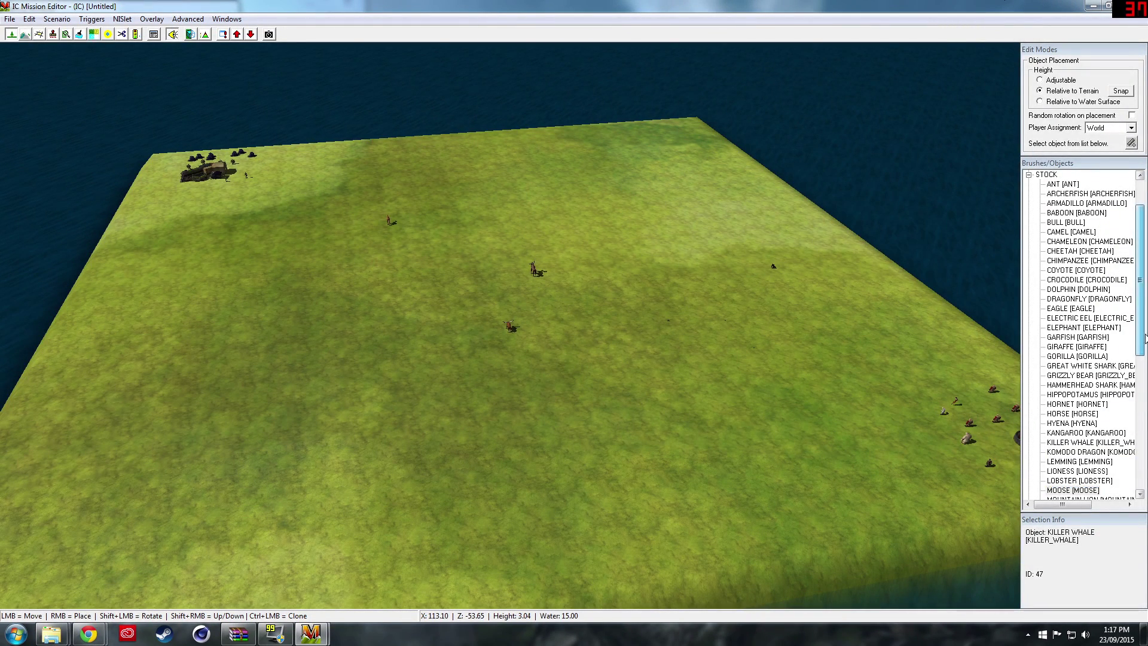
Examine the stock animal list and the terrain around the Player 1 lab corner of the map.
scroll(1099, 388, down, 4)
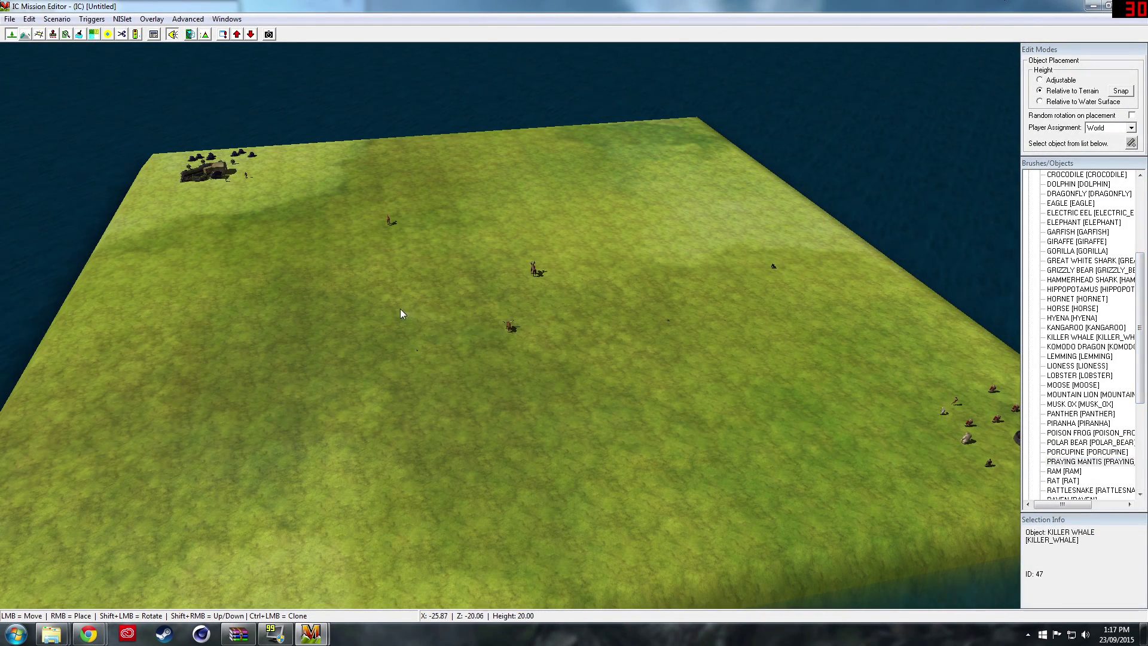
scroll(419, 317, up, 3)
scroll(324, 334, down, 3)
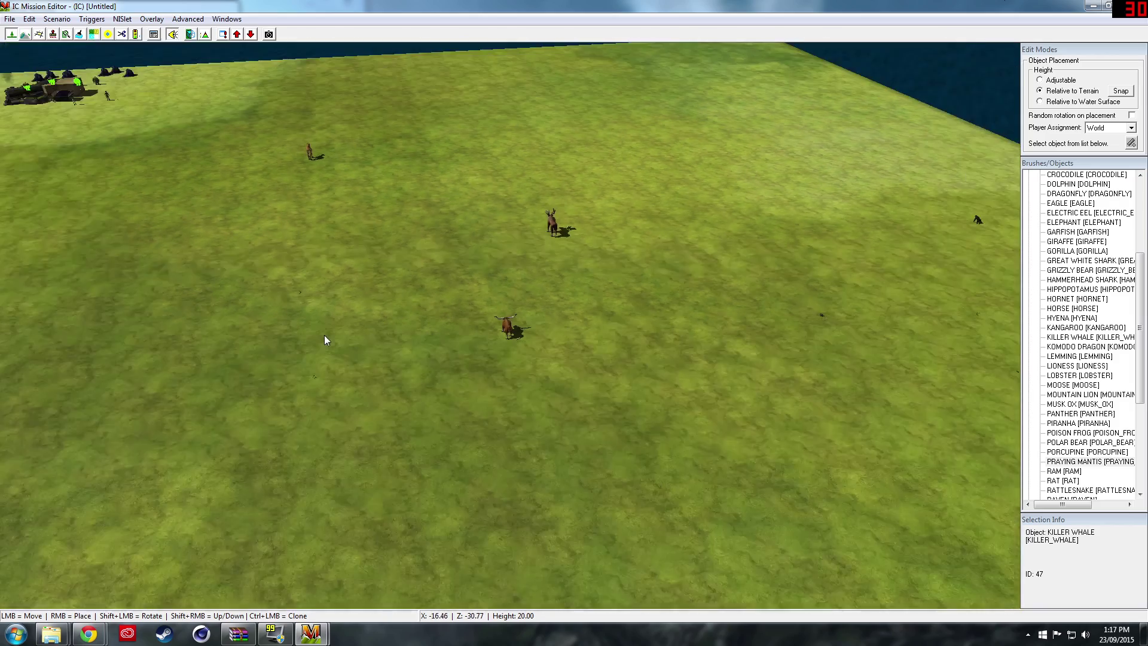
middle_drag(379, 321, 127, 190)
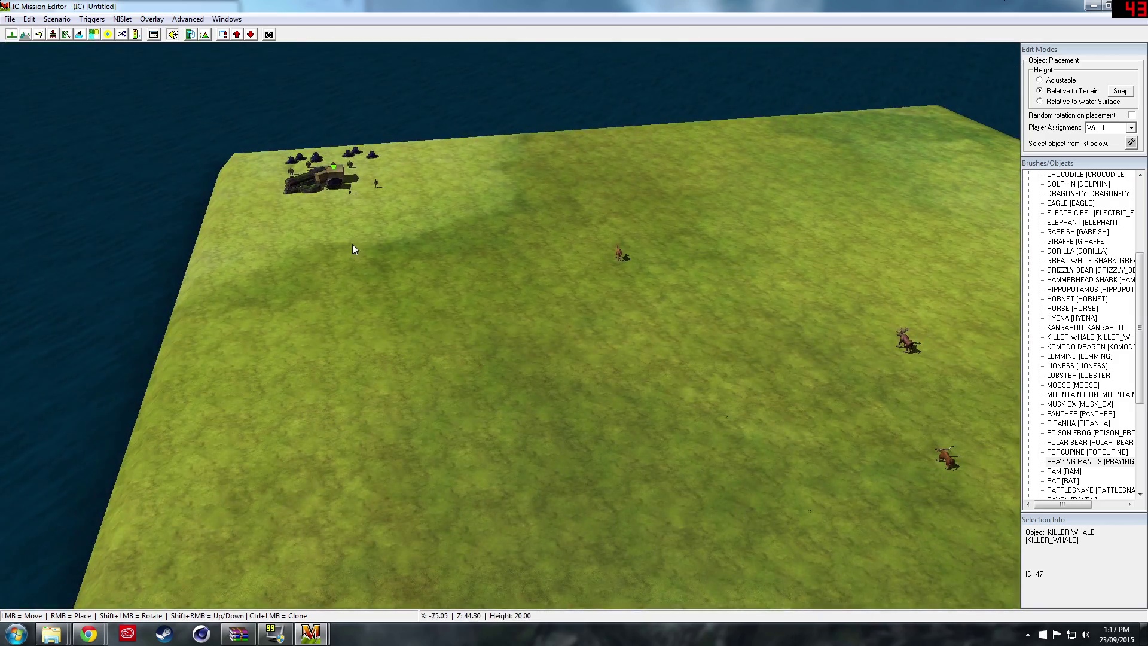
middle_drag(353, 245, 394, 268)
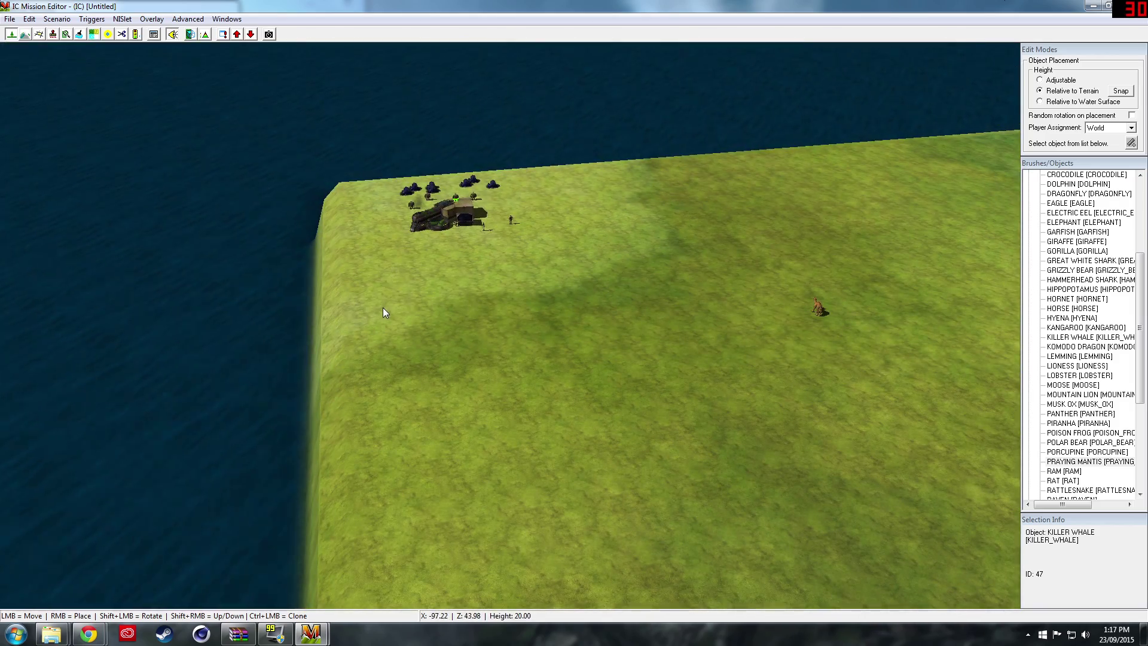
scroll(597, 213, up, 2)
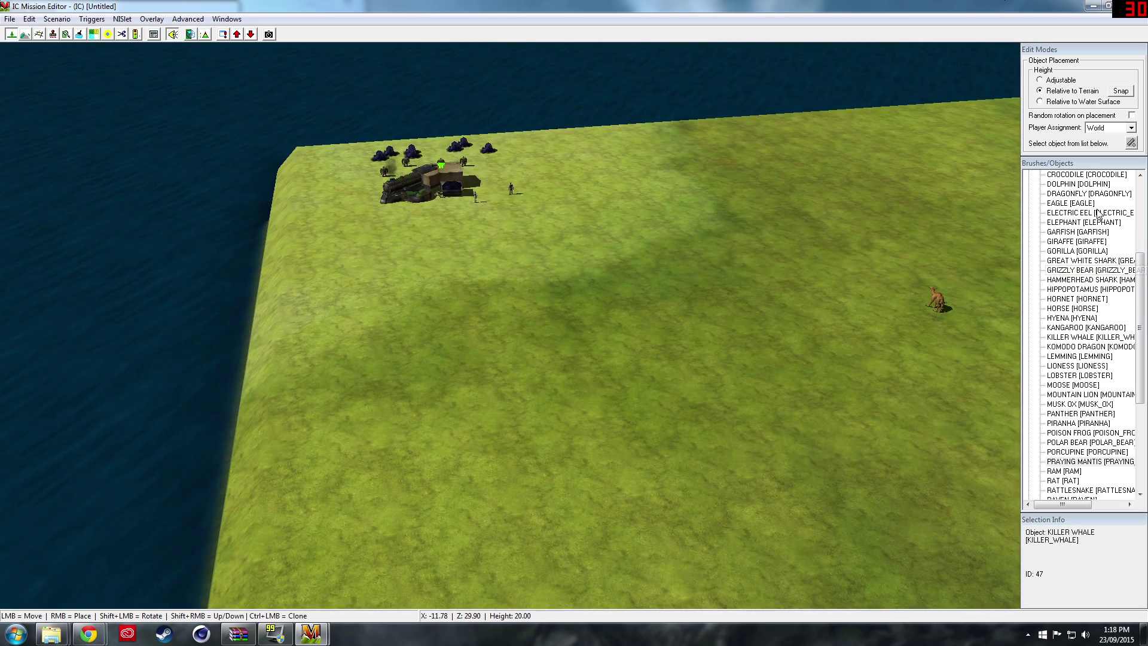
scroll(1064, 283, up, 3)
scroll(1106, 272, down, 2)
scroll(1143, 237, up, 5)
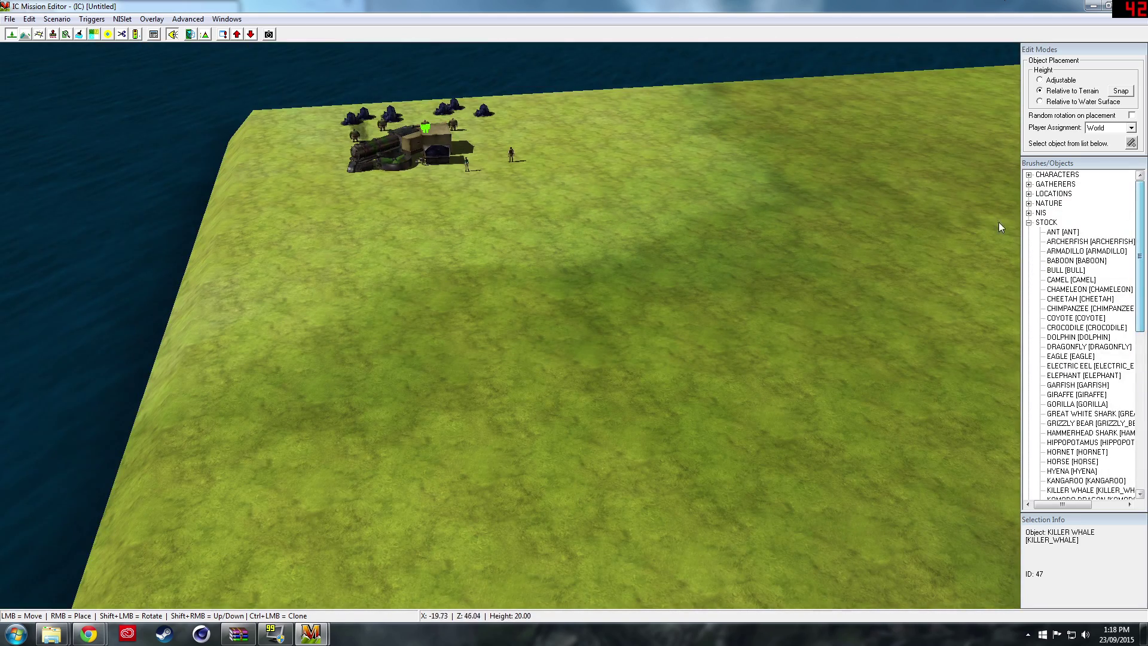
Collapse the STOCK category and expand the NATURE category of objects.
click(1029, 222)
click(1029, 213)
click(1029, 212)
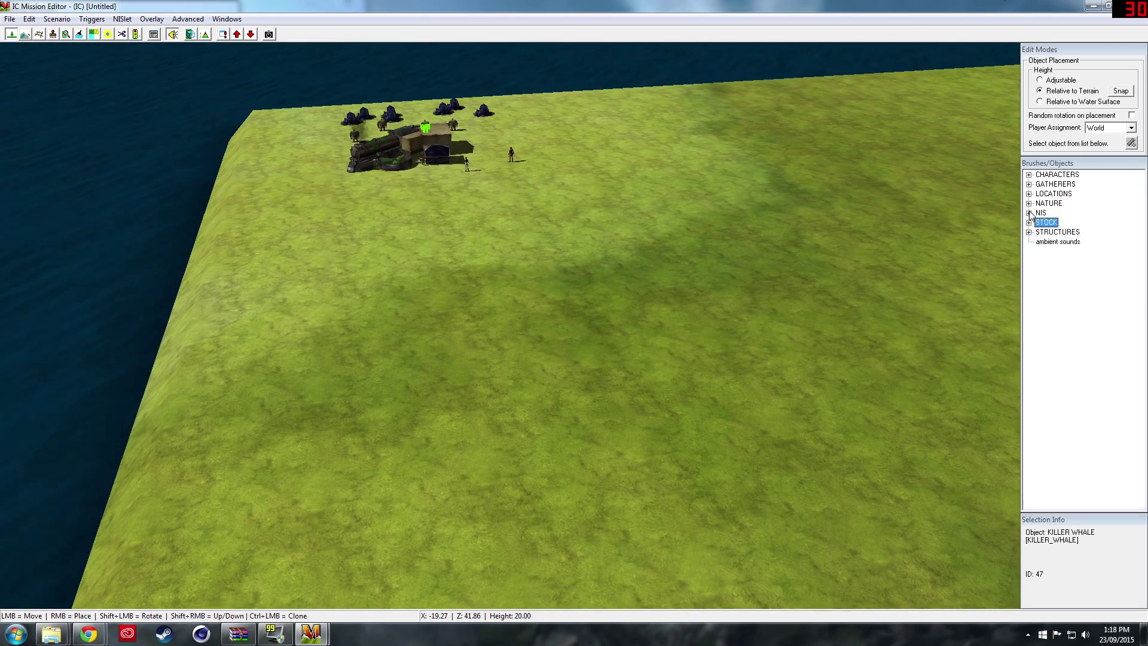
click(1028, 203)
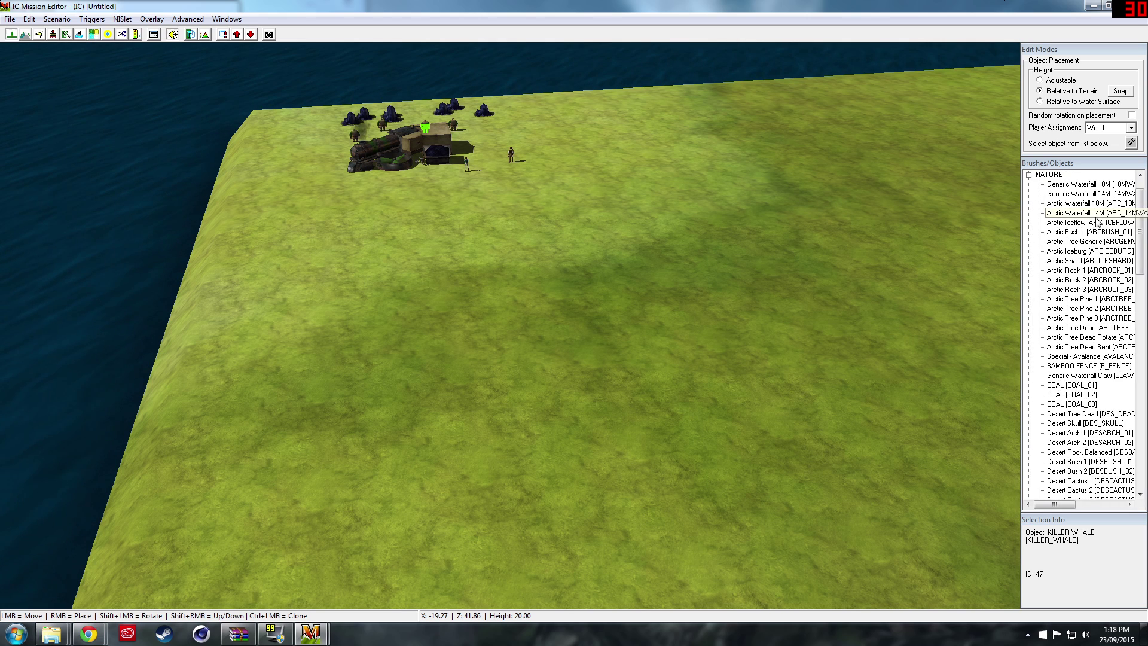
Try an Arctic Waterfall 14M on the land near the Player 1 lab and delete it.
right_click(793, 169)
click(865, 149)
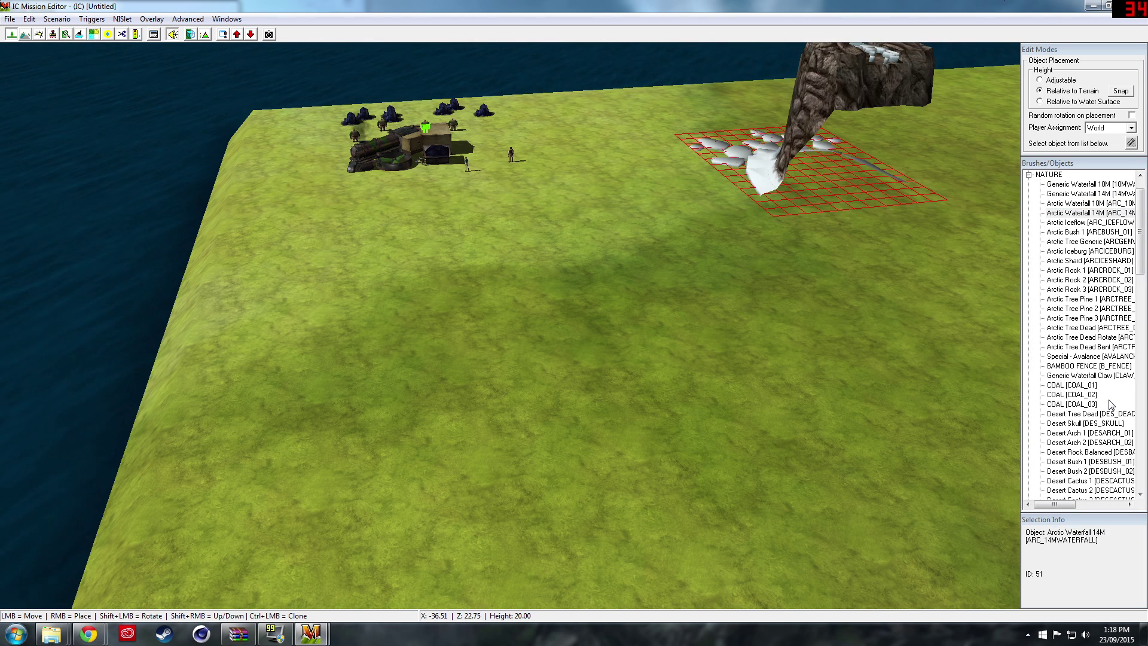
key(Delete)
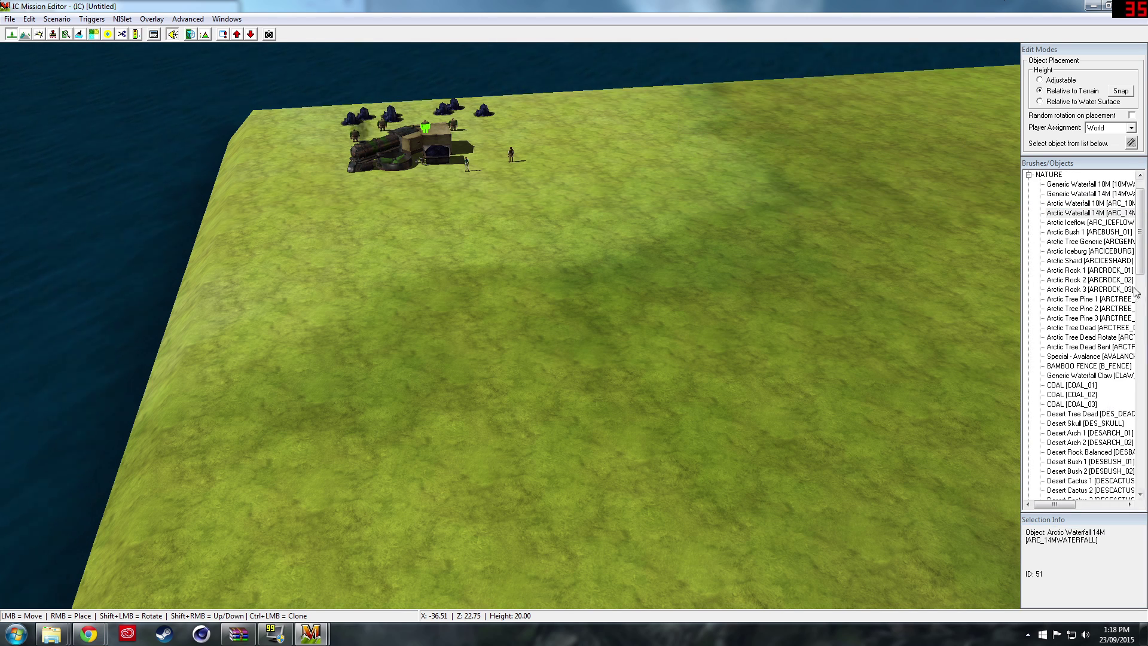
Place a Generic Waterfall 10M on the map edge near the Player 1 lab, turned to pour into the sea.
click(1097, 186)
right_click(270, 383)
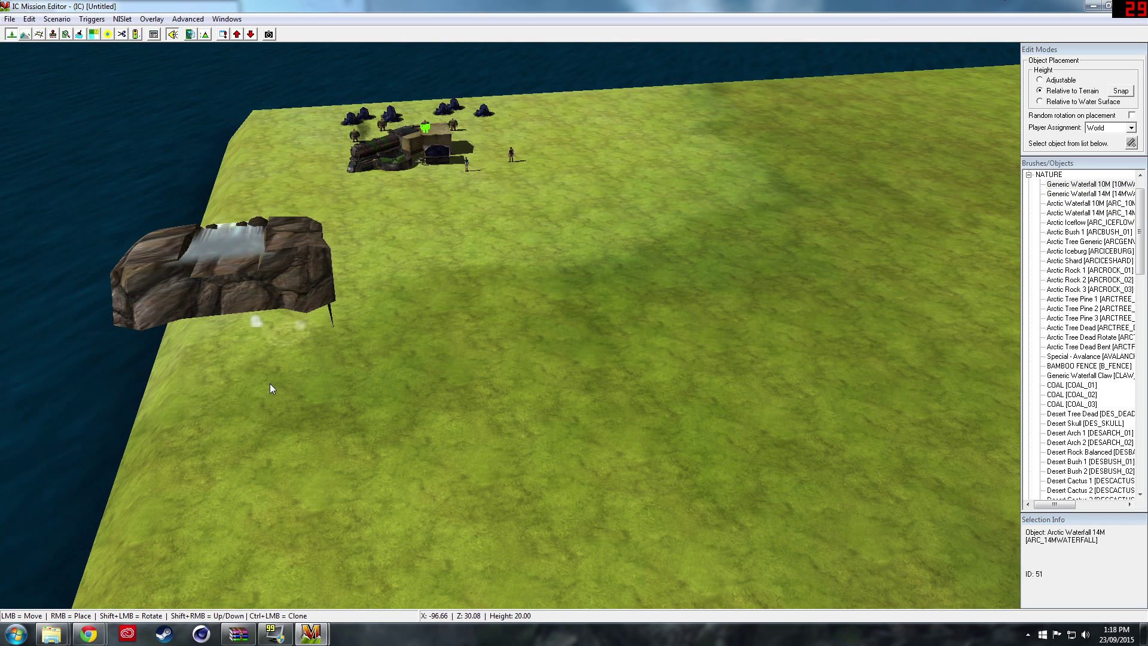
click(281, 316)
drag(323, 412, 168, 444)
key(Delete)
middle_drag(293, 392, 364, 414)
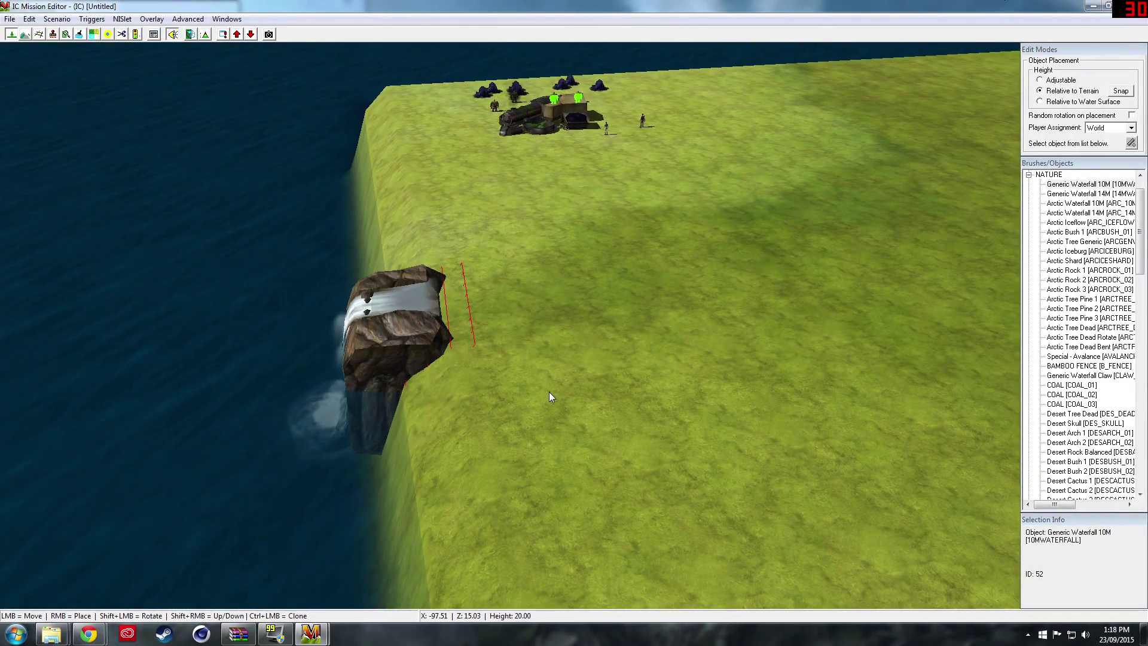
middle_drag(549, 392, 656, 240)
middle_drag(667, 365, 838, 286)
scroll(838, 282, down, 4)
scroll(838, 282, up, 3)
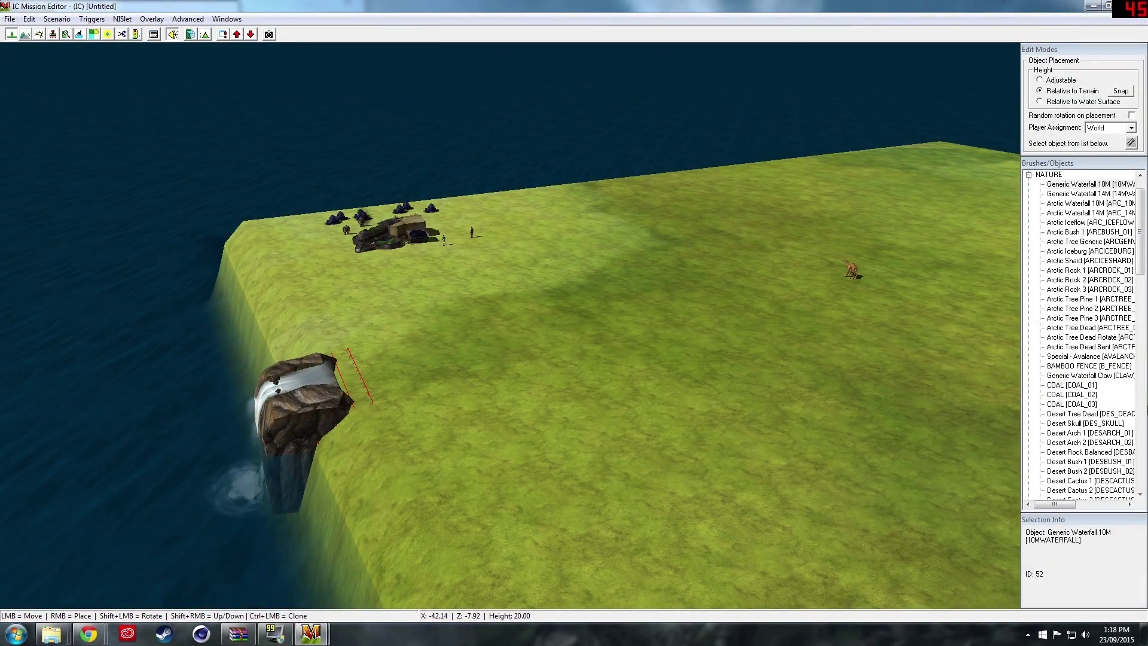
Scatter a grove of Generic Tree 1 objects across the middle of the map around the stock animals.
click(1082, 413)
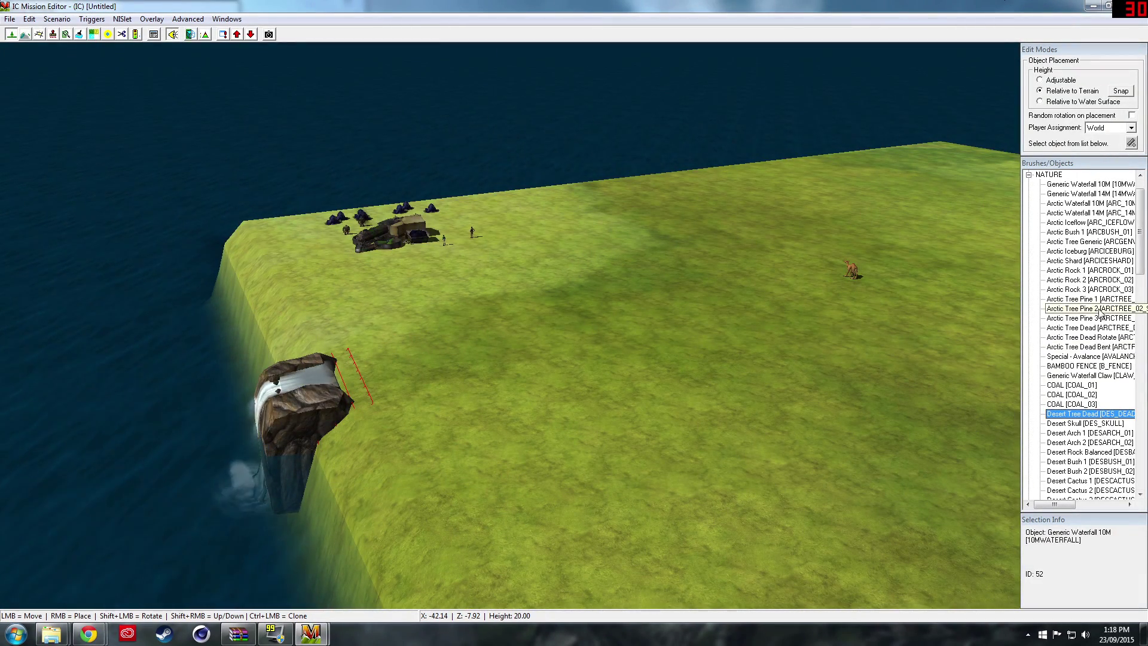
scroll(1101, 316, down, 8)
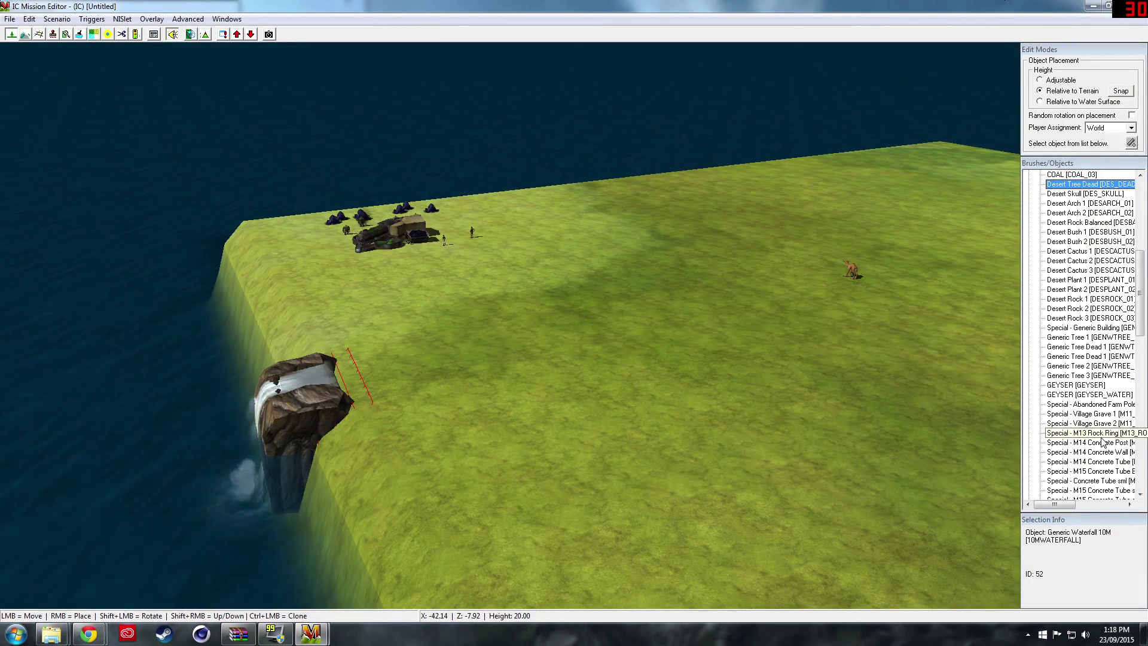
click(1076, 337)
right_click(662, 271)
right_click(683, 367)
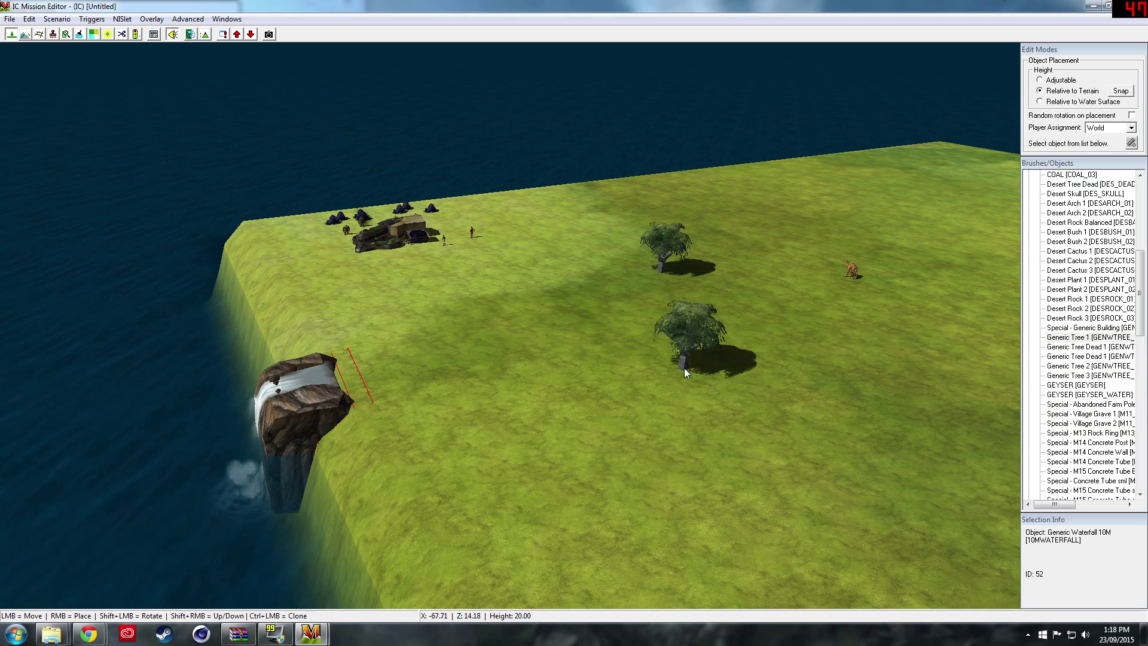
right_click(823, 252)
right_click(864, 366)
scroll(896, 361, down, 5)
middle_drag(902, 361, 789, 356)
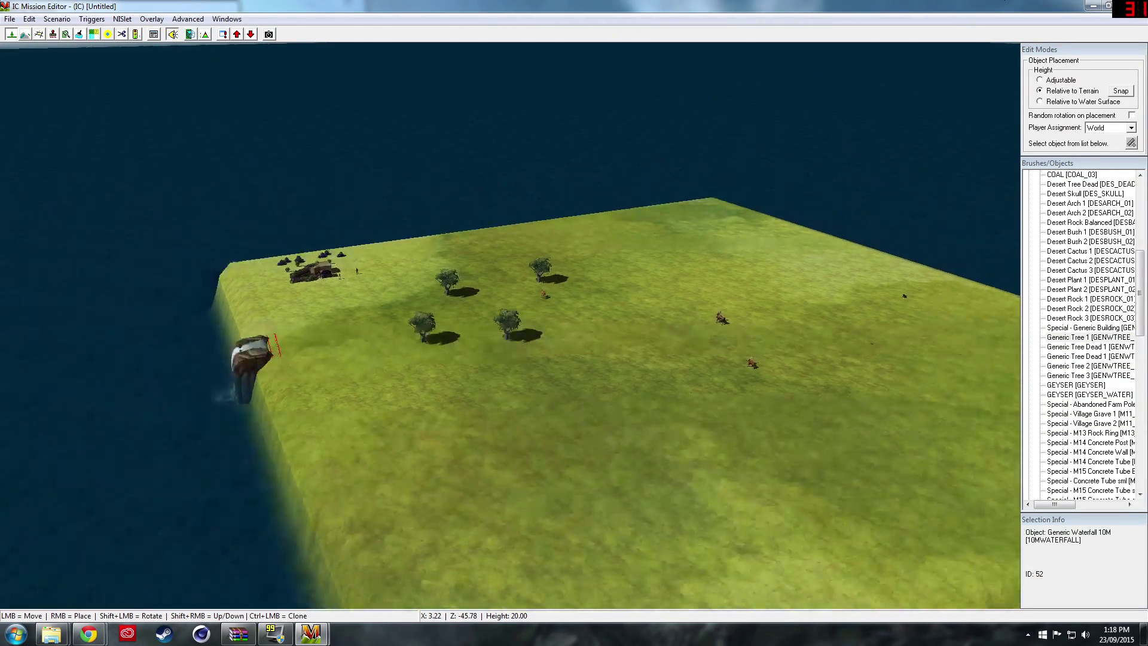
middle_drag(861, 290, 828, 288)
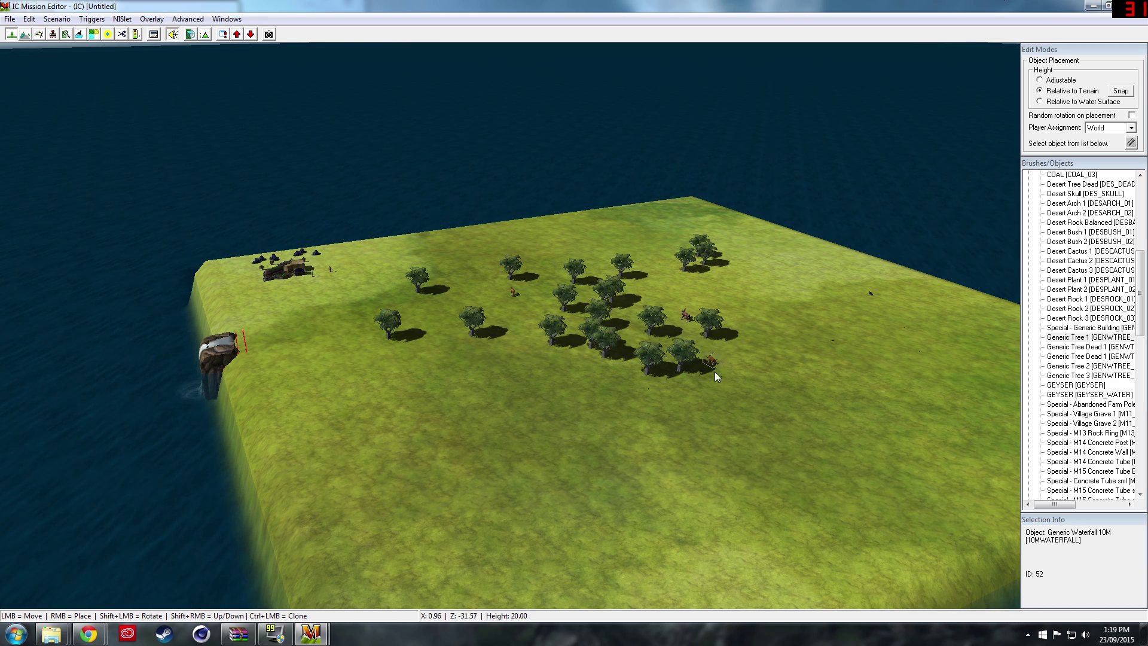
right_click(630, 467)
scroll(657, 430, down, 5)
scroll(705, 361, up, 7)
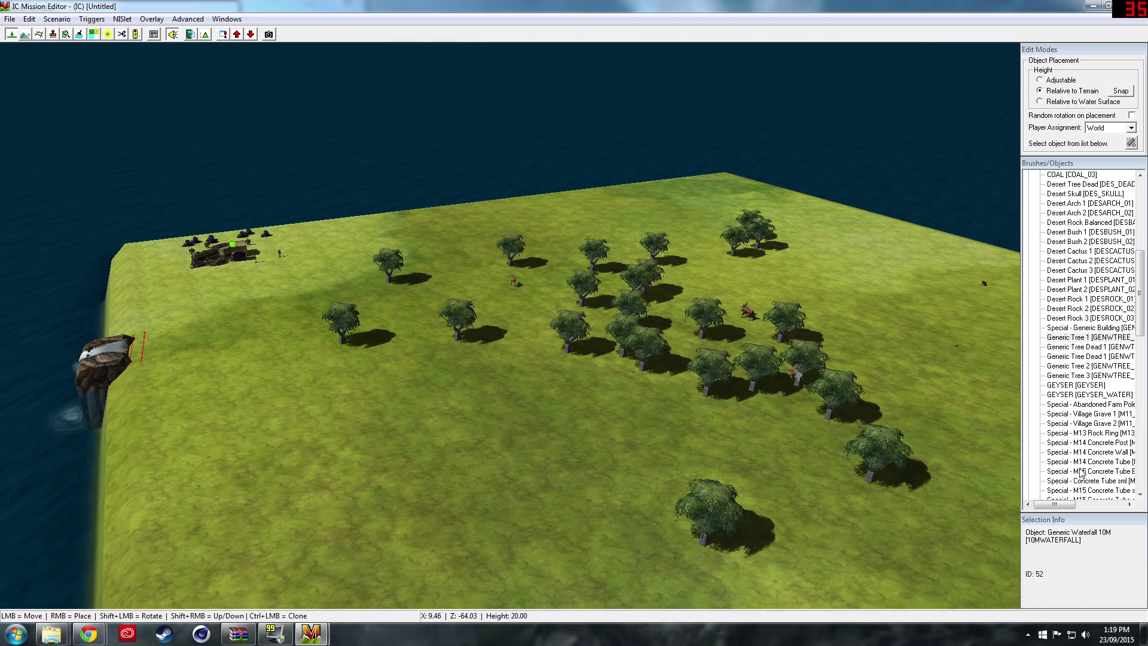
Place three Special - M15 Smoke Stack objects, one in front of the trees and two near the far corner.
scroll(1081, 472, down, 4)
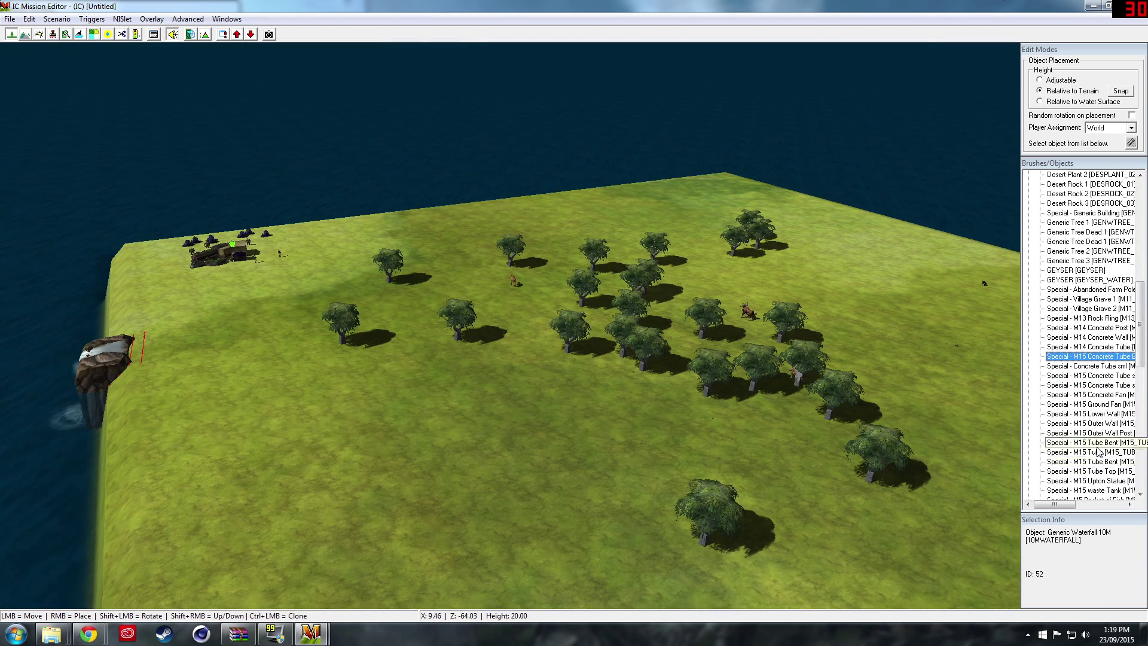
right_click(501, 423)
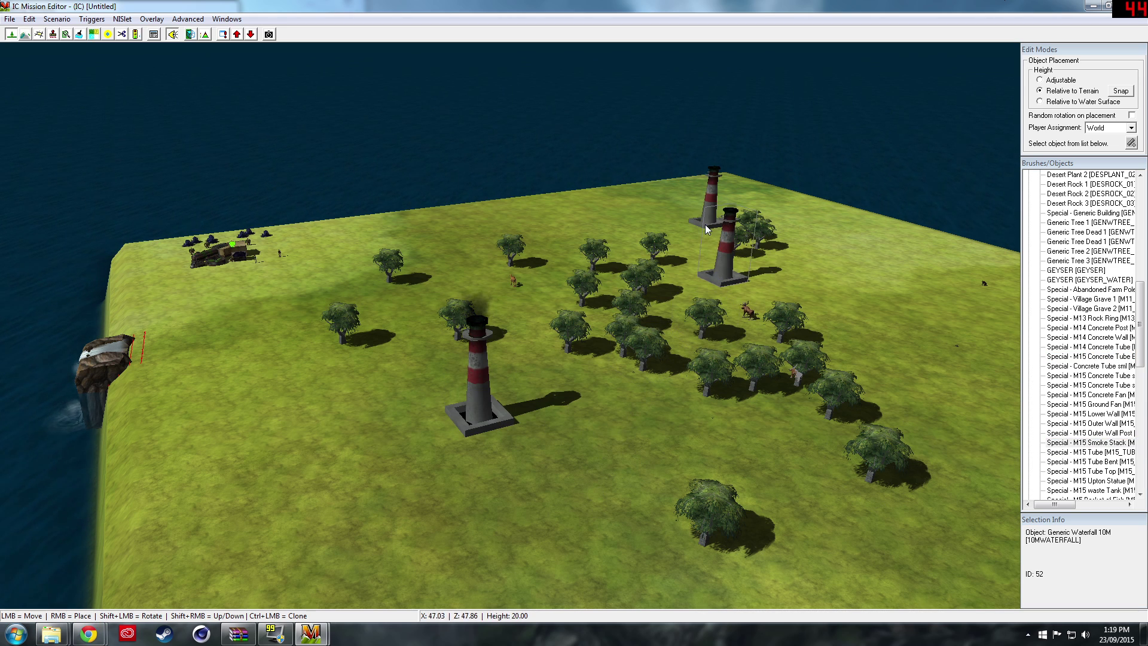
scroll(1056, 426, down, 5)
scroll(1057, 428, up, 5)
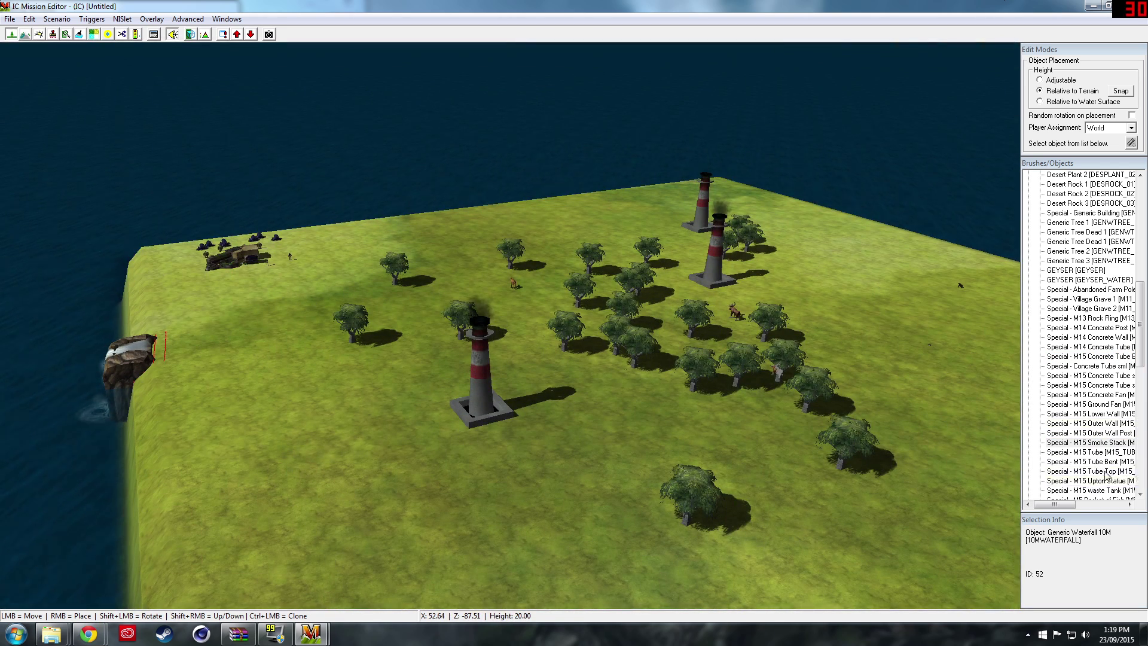
Browse the remaining nature objects and collapse the NATURE category.
click(1105, 471)
scroll(1105, 471, down, 7)
scroll(1099, 467, down, 4)
scroll(1088, 412, up, 9)
scroll(1077, 364, up, 15)
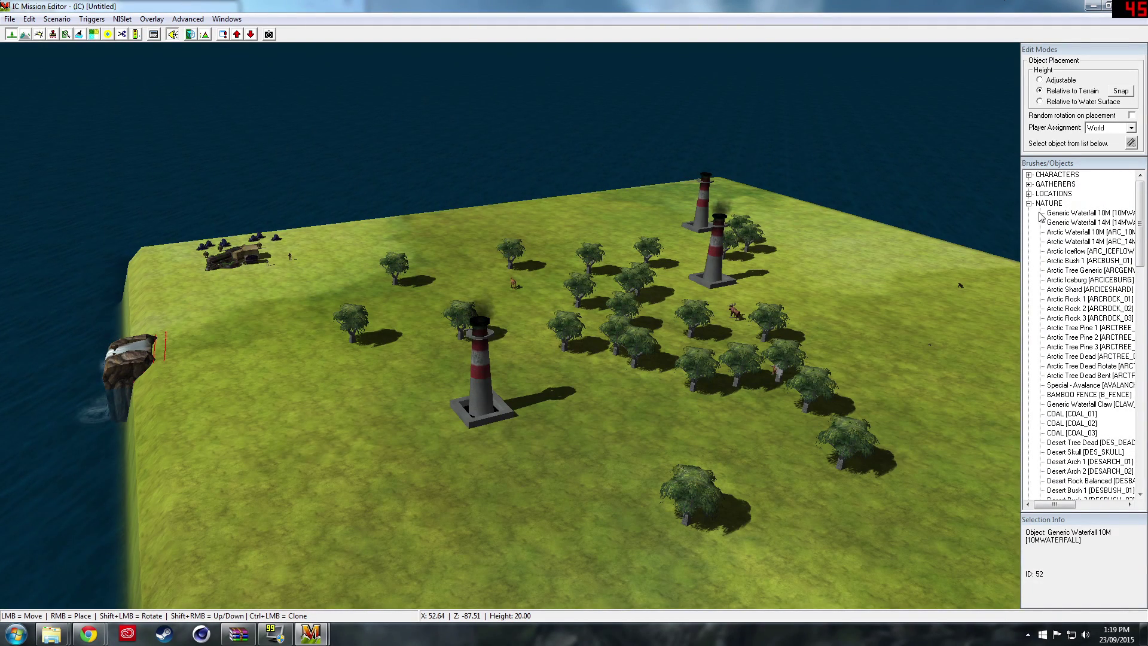
click(1030, 204)
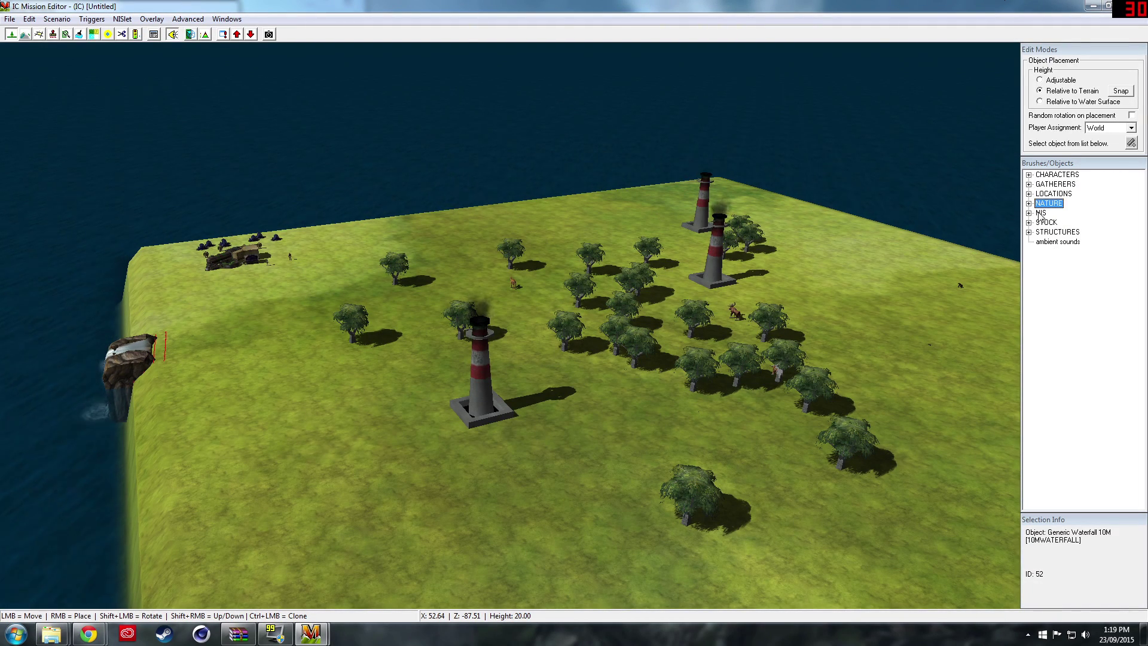
Expand the STRUCTURES category and place a cluster of FIRE objects beside the trees in the middle of the map.
click(1029, 233)
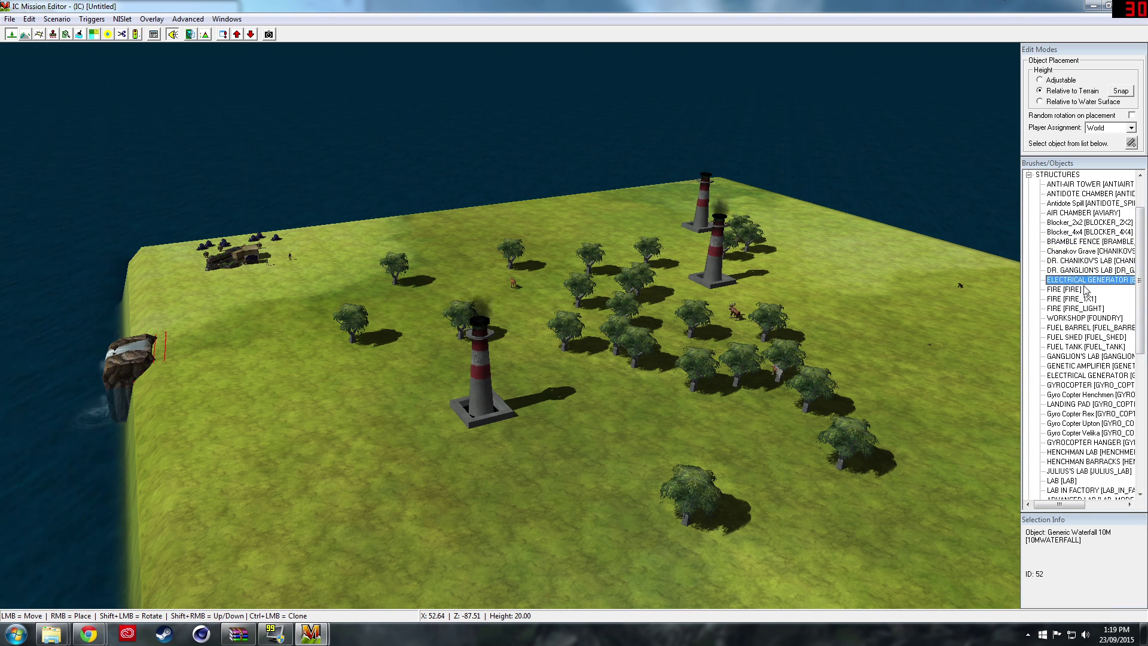
click(1063, 289)
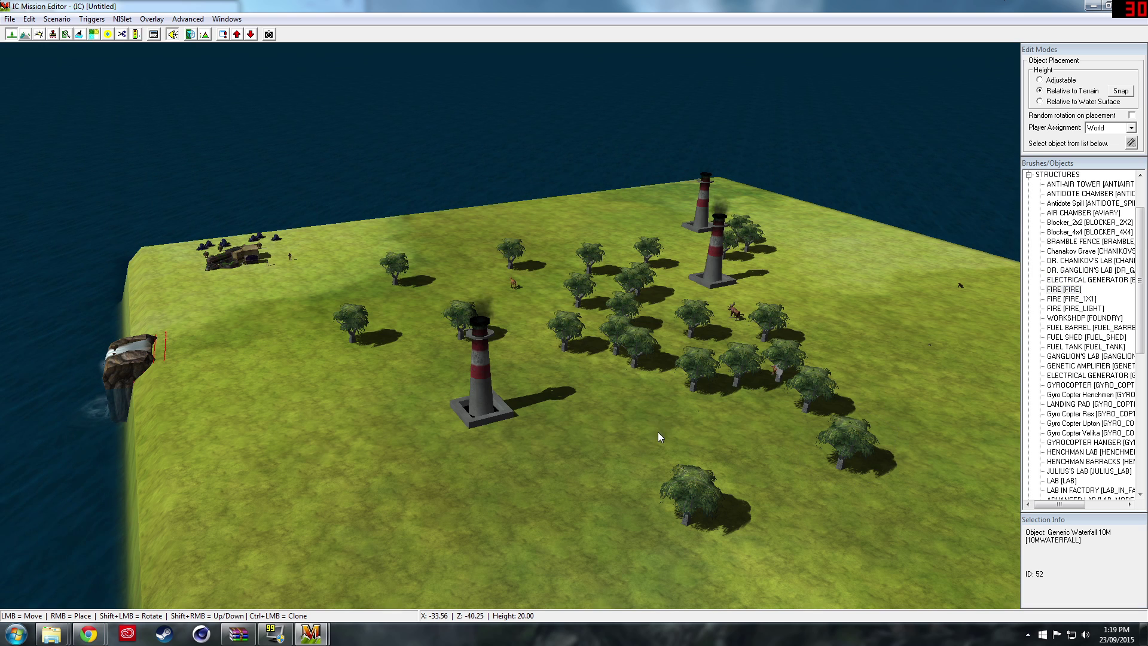
right_click(620, 389)
right_click(635, 429)
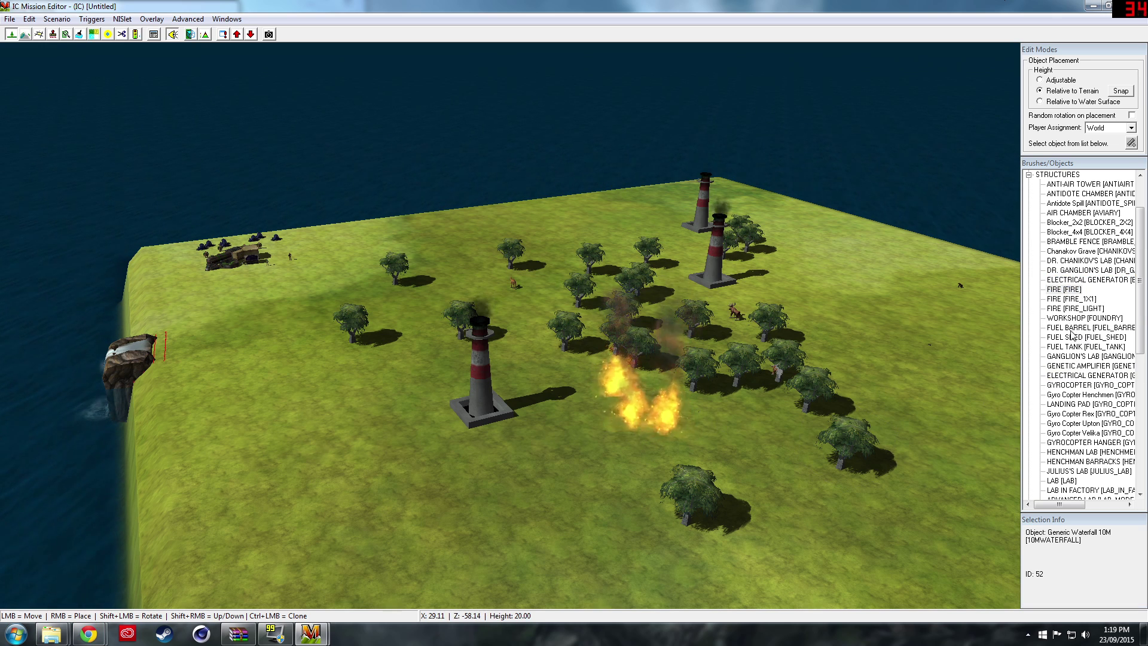
Place the ADVANCED LAB [M10_TRAIN] structure on open land beyond the trees, assigned to Player 3.
scroll(1092, 384, down, 3)
scroll(1095, 435, up, 2)
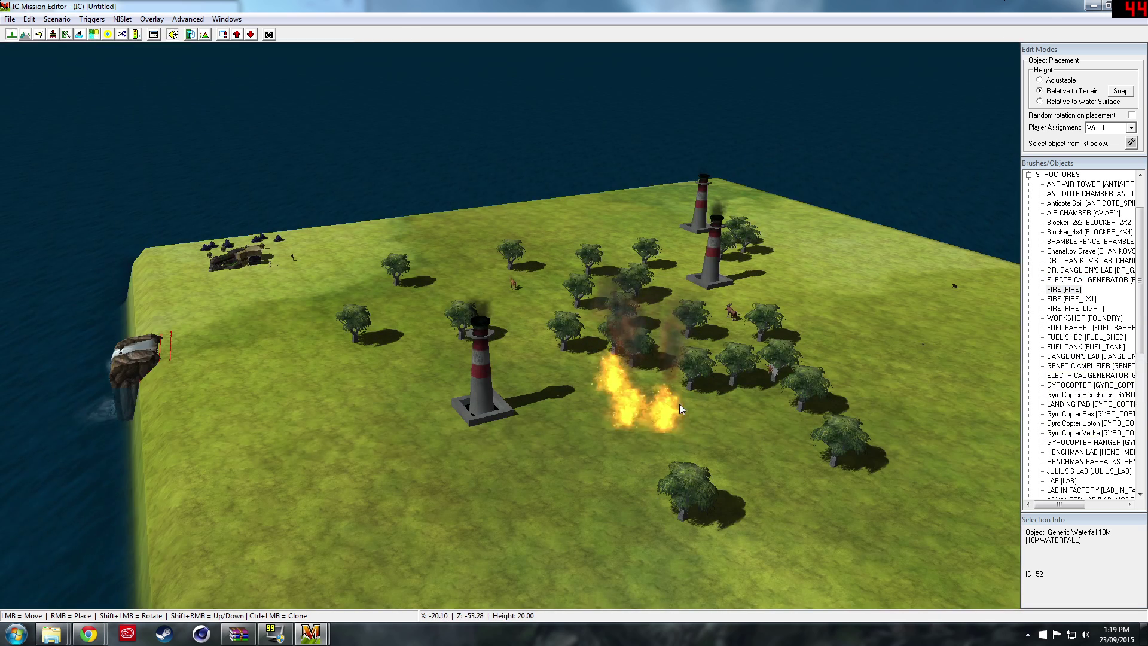
click(1098, 452)
scroll(1094, 461, down, 4)
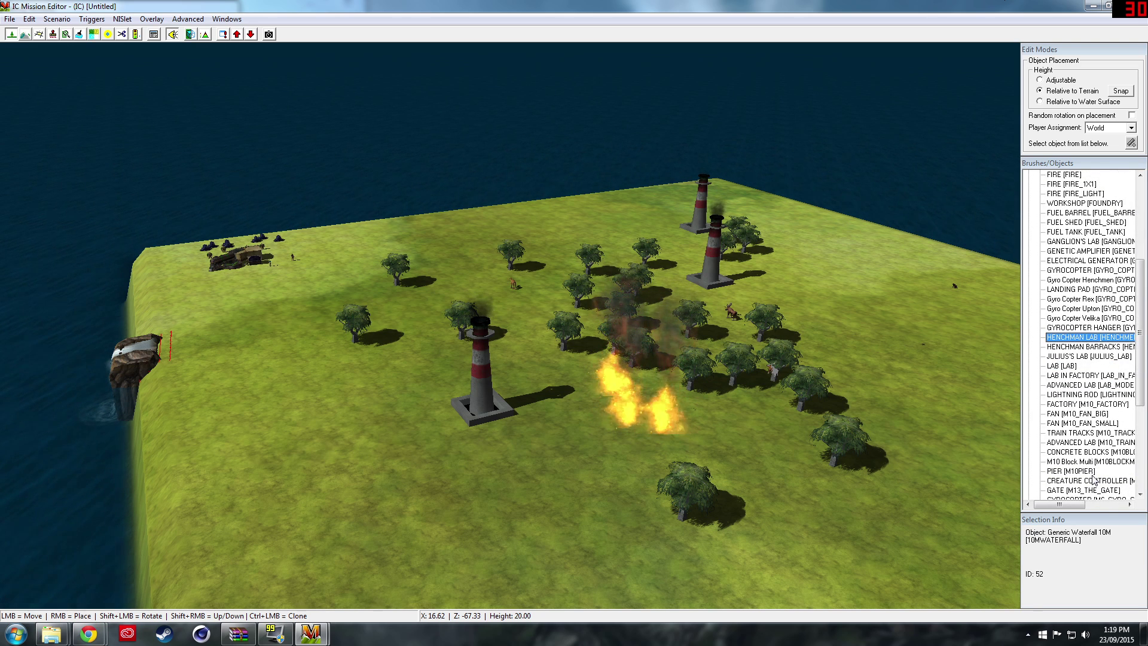
click(1090, 443)
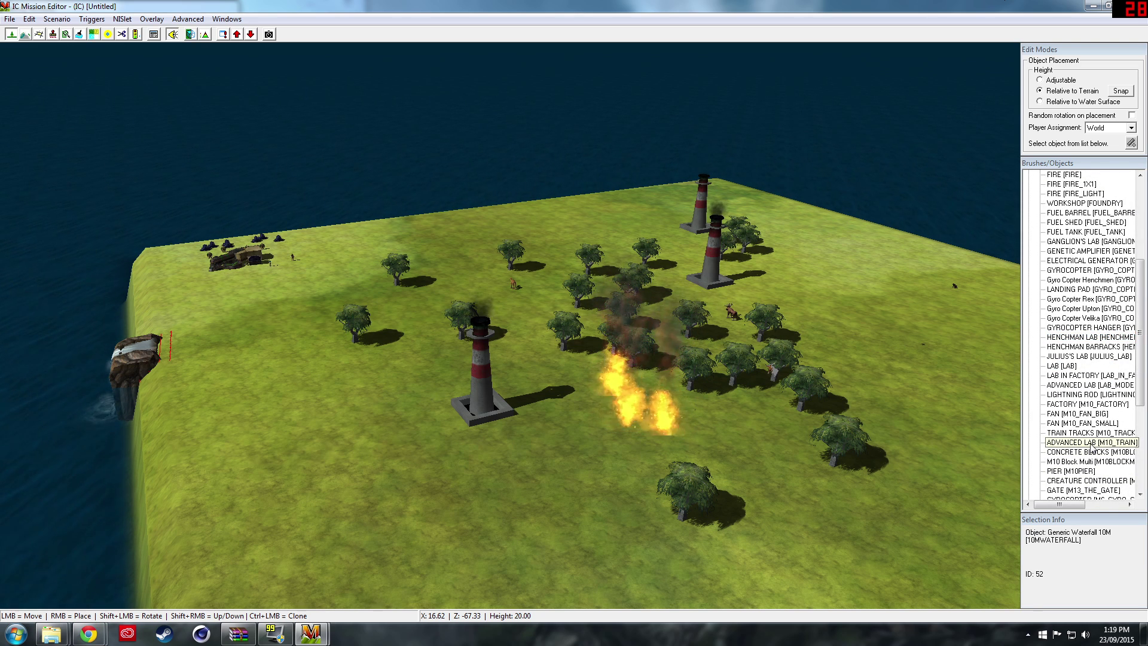
click(1131, 128)
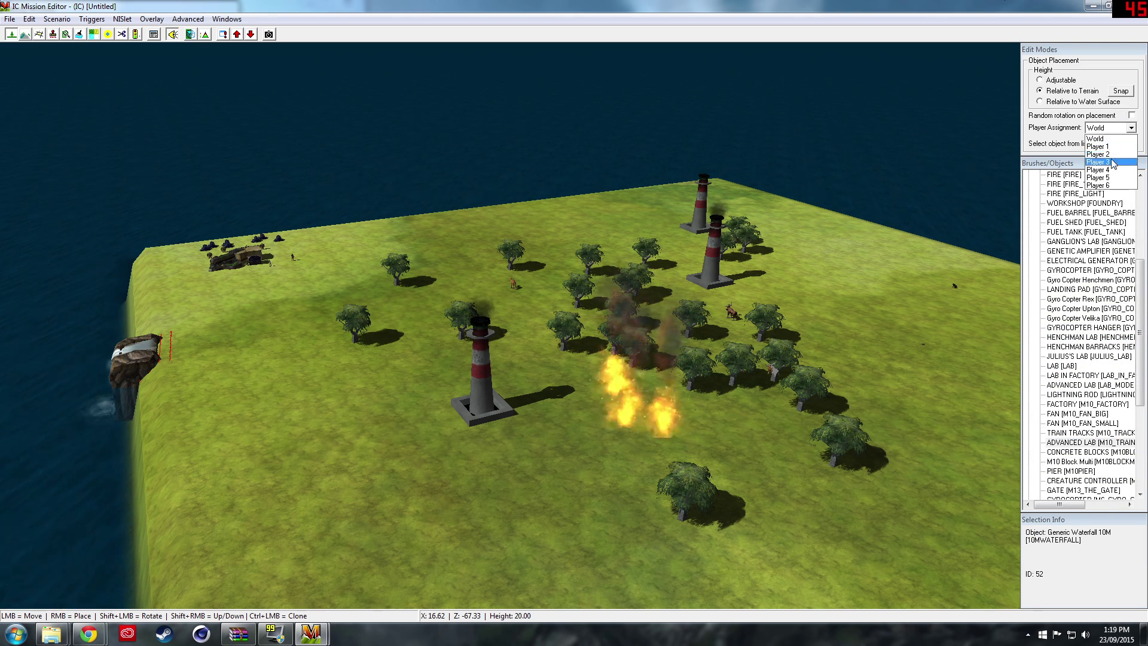
click(1106, 162)
right_click(911, 284)
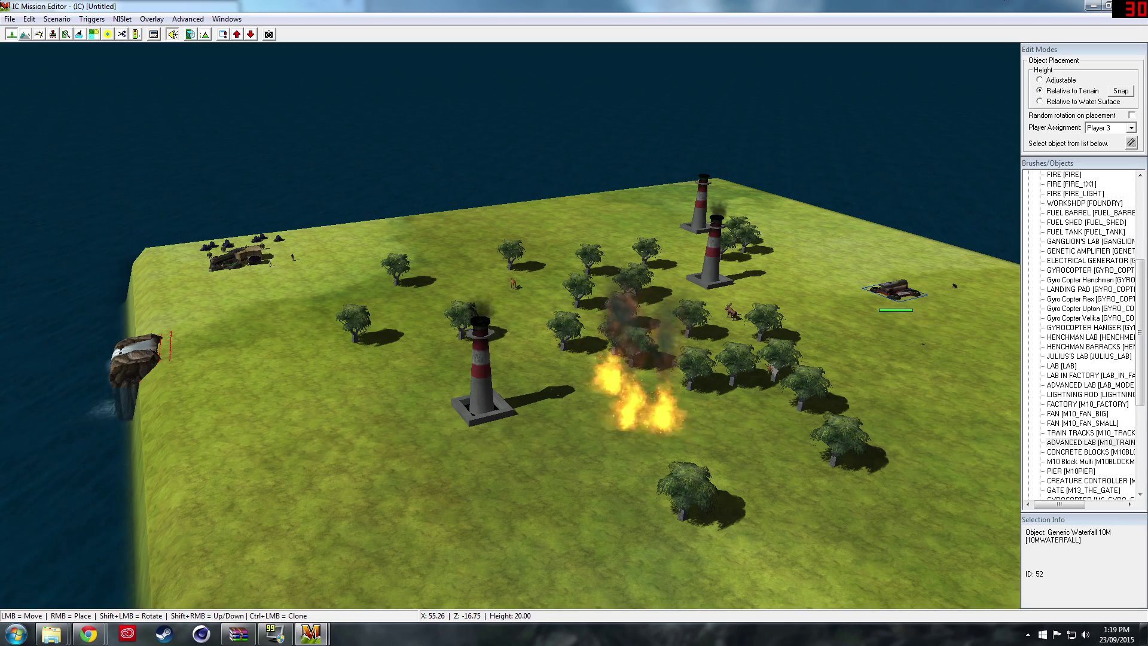
middle_drag(903, 299, 661, 344)
scroll(862, 331, up, 3)
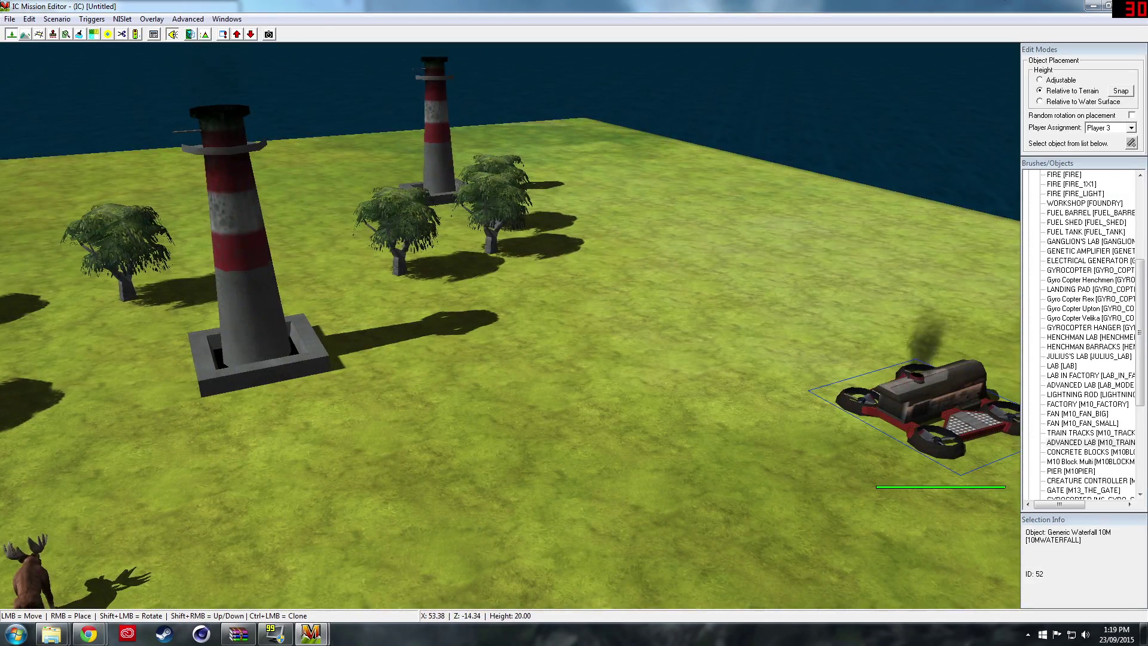
Place JULIUS'S LAB for Player 4 near the far corner behind the smoke stack and rotate it to face the open land.
key(Right)
scroll(959, 404, down, 3)
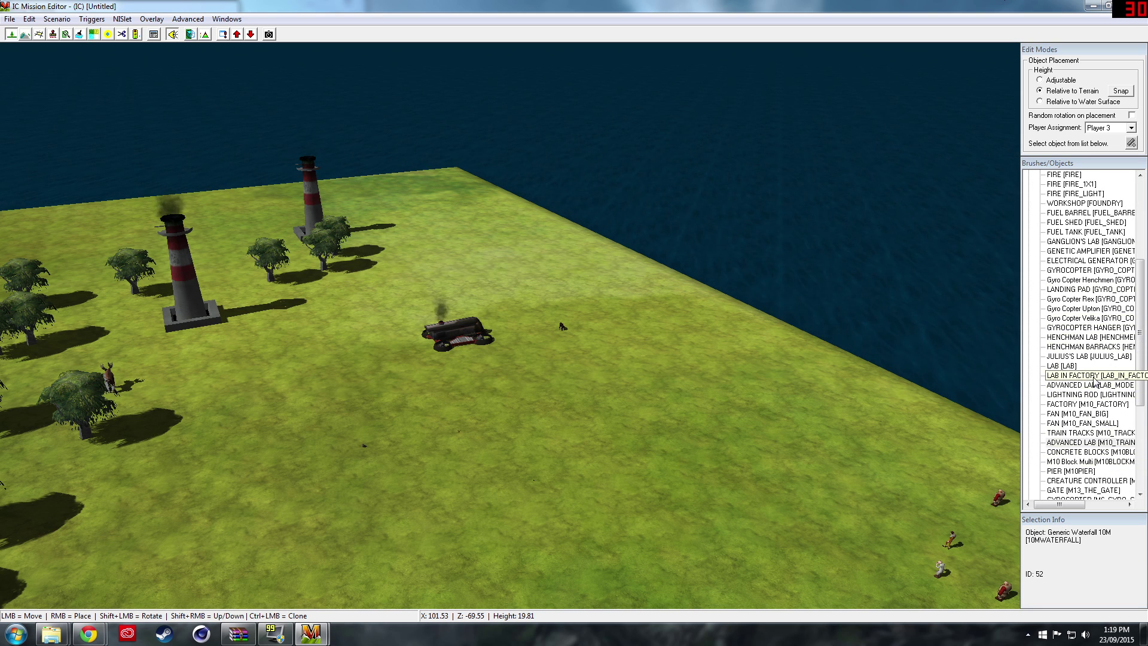
click(1089, 356)
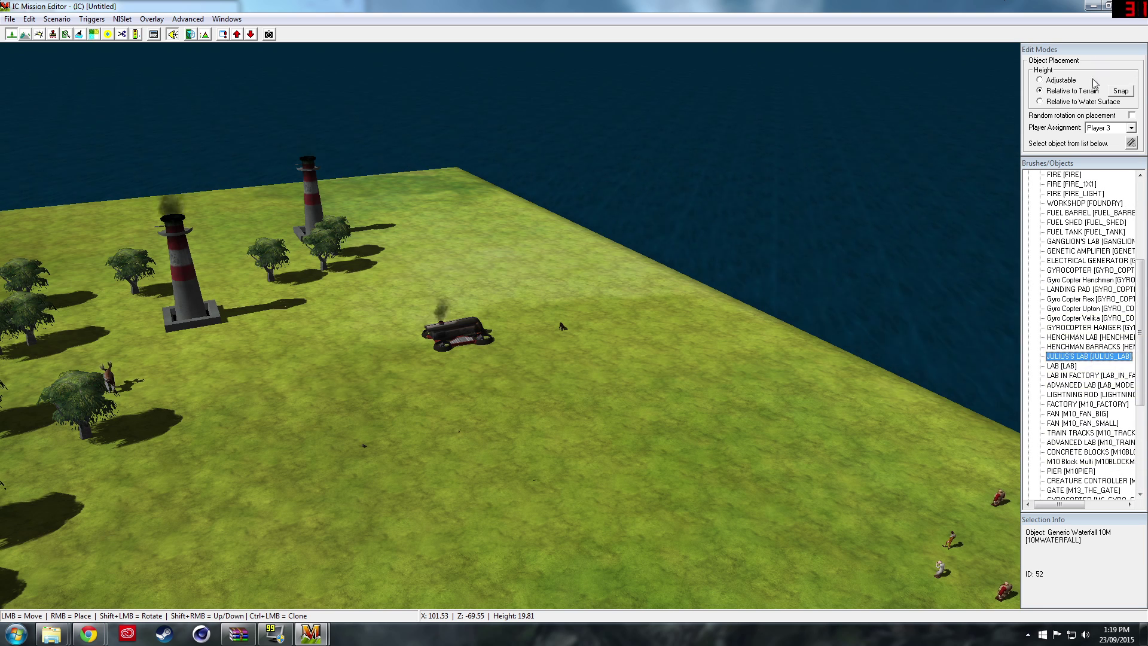
click(1130, 128)
click(1106, 177)
right_click(401, 217)
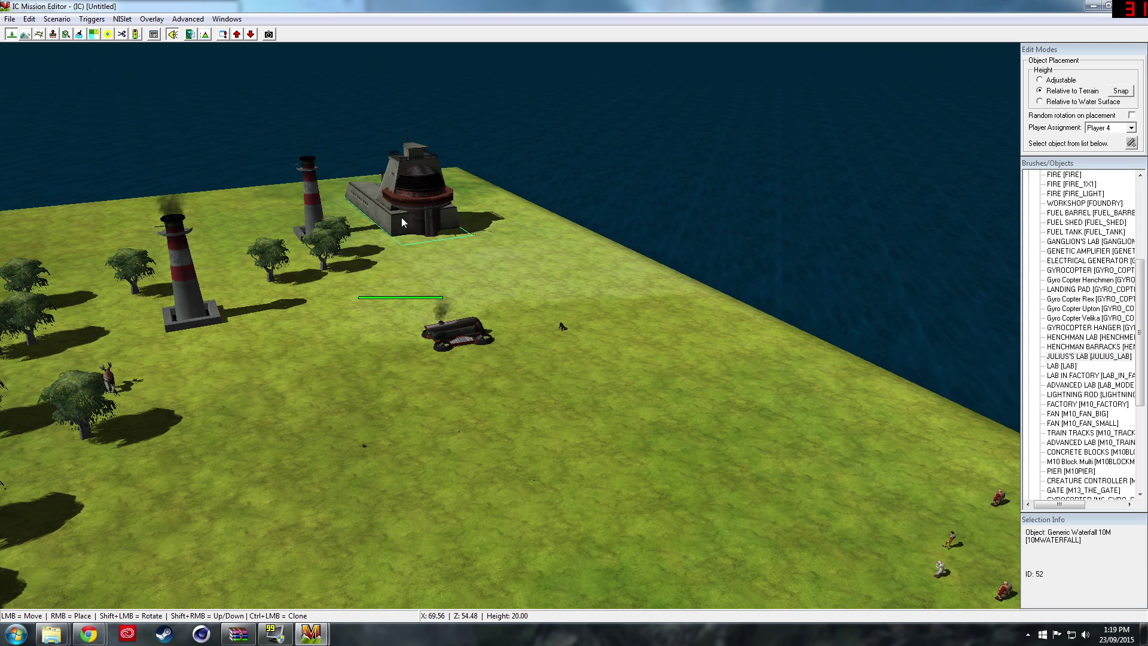
shift+drag(420, 219, 466, 268)
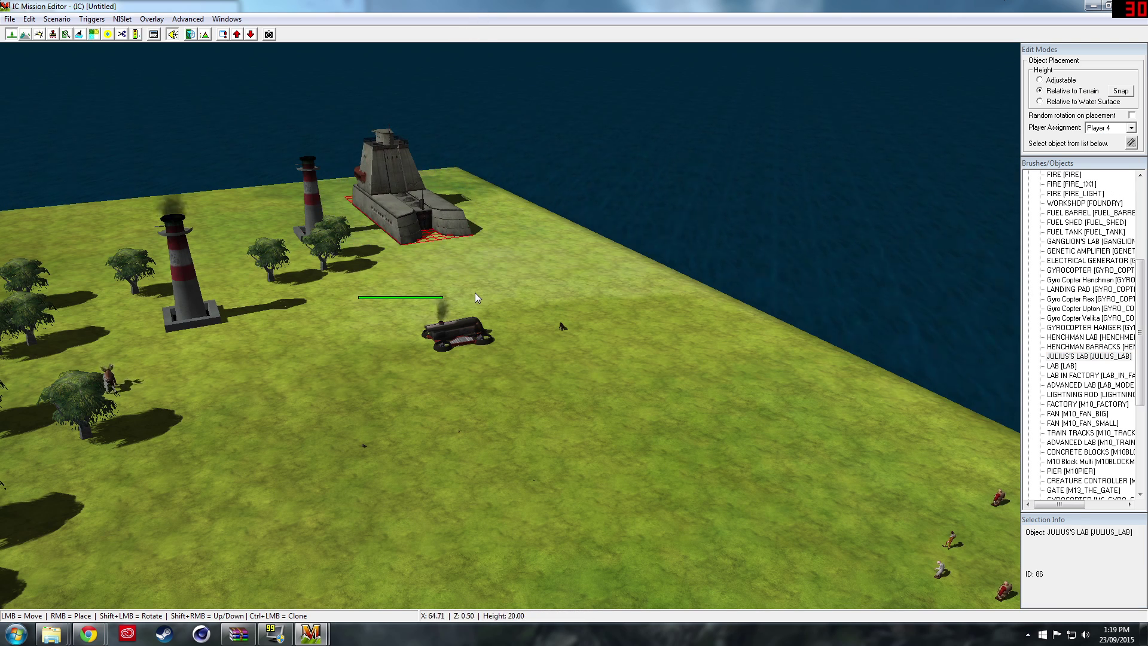
Place VELIKA'S LAB on open land near the front edge of the map, assigned to Player 5.
scroll(1108, 436, down, 3)
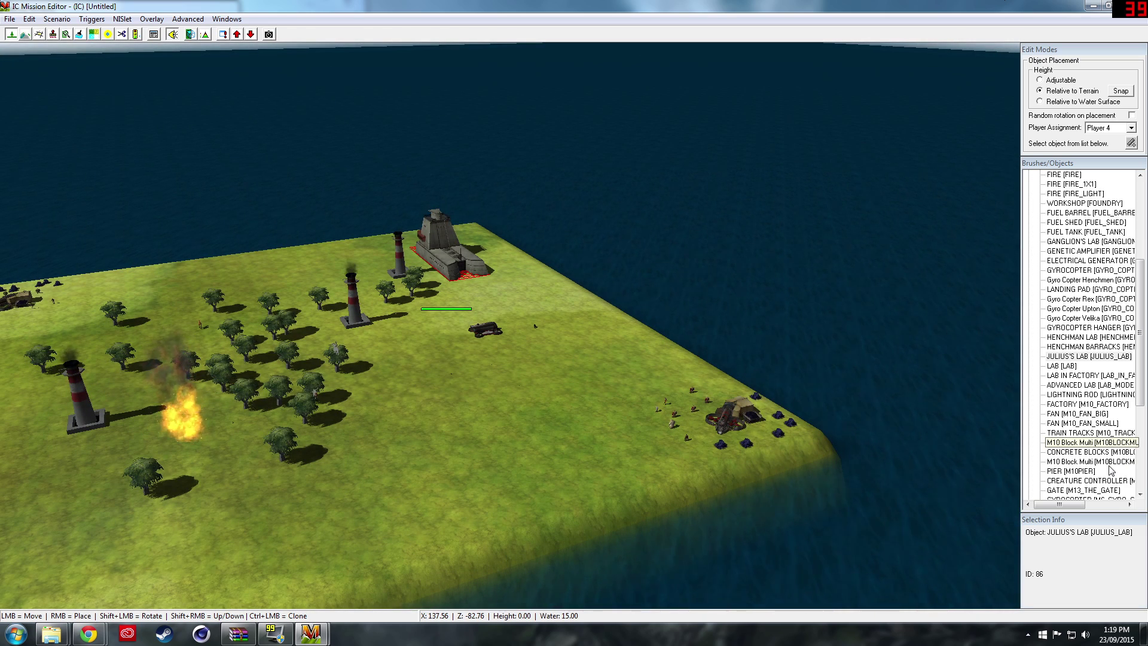
click(1088, 452)
scroll(1093, 471, down, 3)
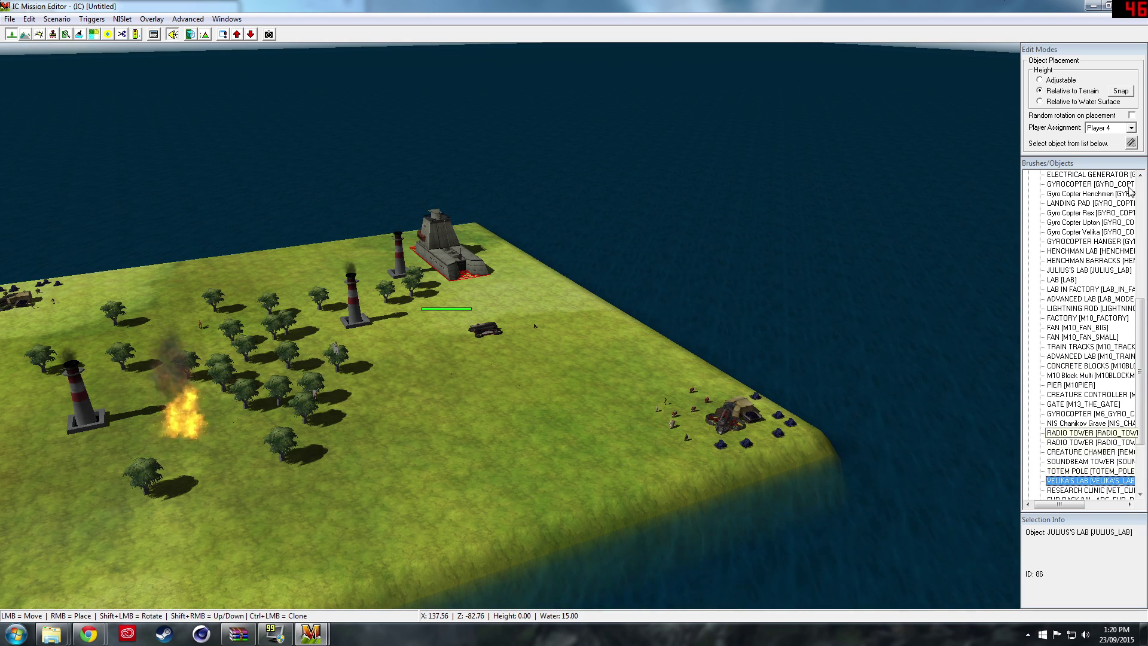
click(1131, 129)
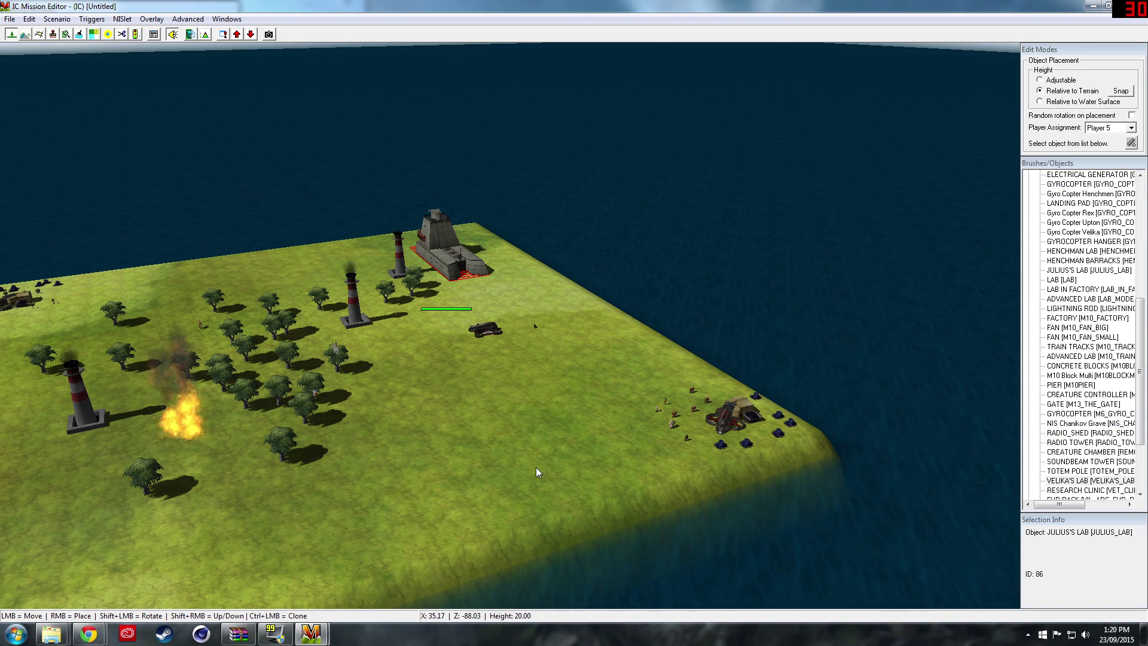
right_click(280, 537)
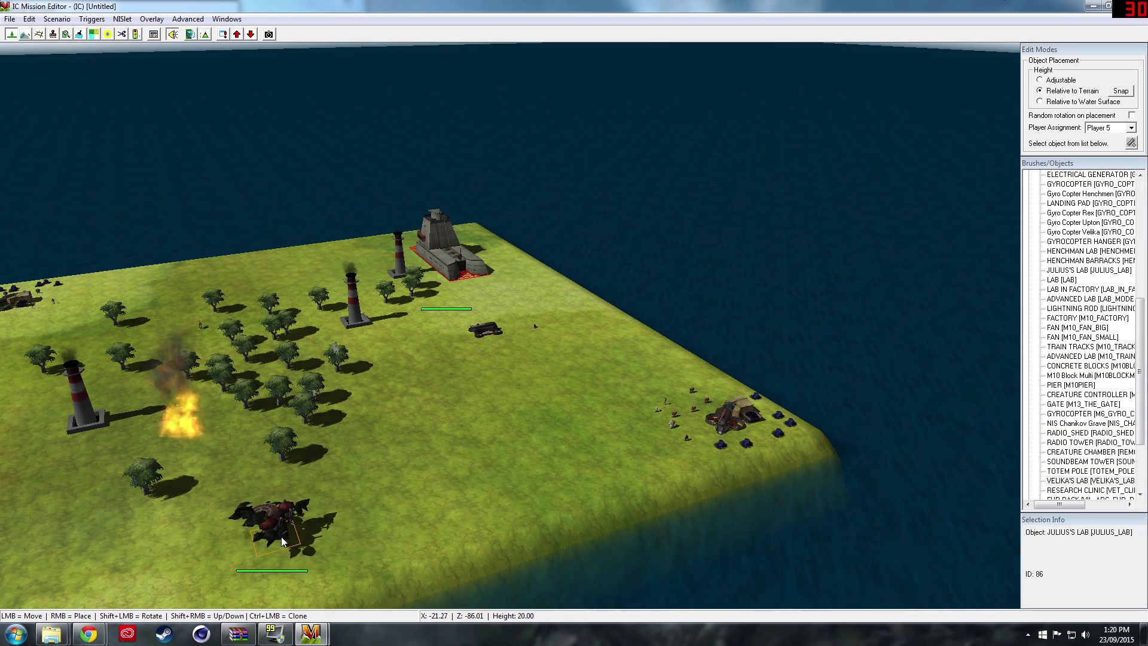
Go back through the structure objects and collapse the STRUCTURES category.
scroll(281, 537, up, 5)
scroll(299, 523, down, 10)
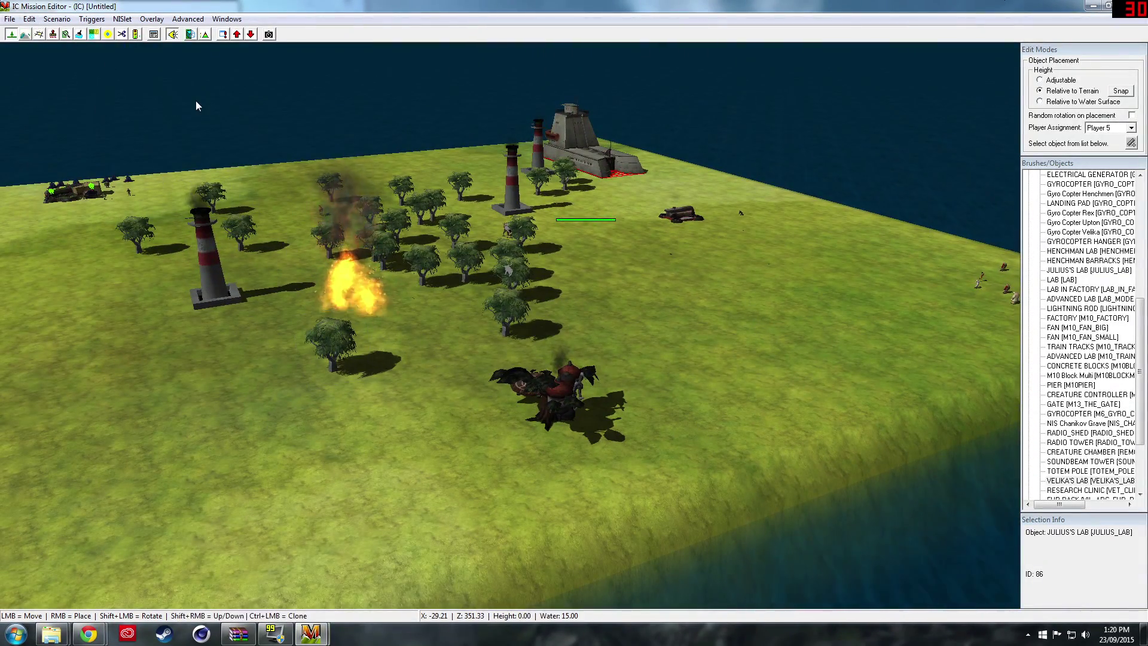
scroll(1100, 241, up, 4)
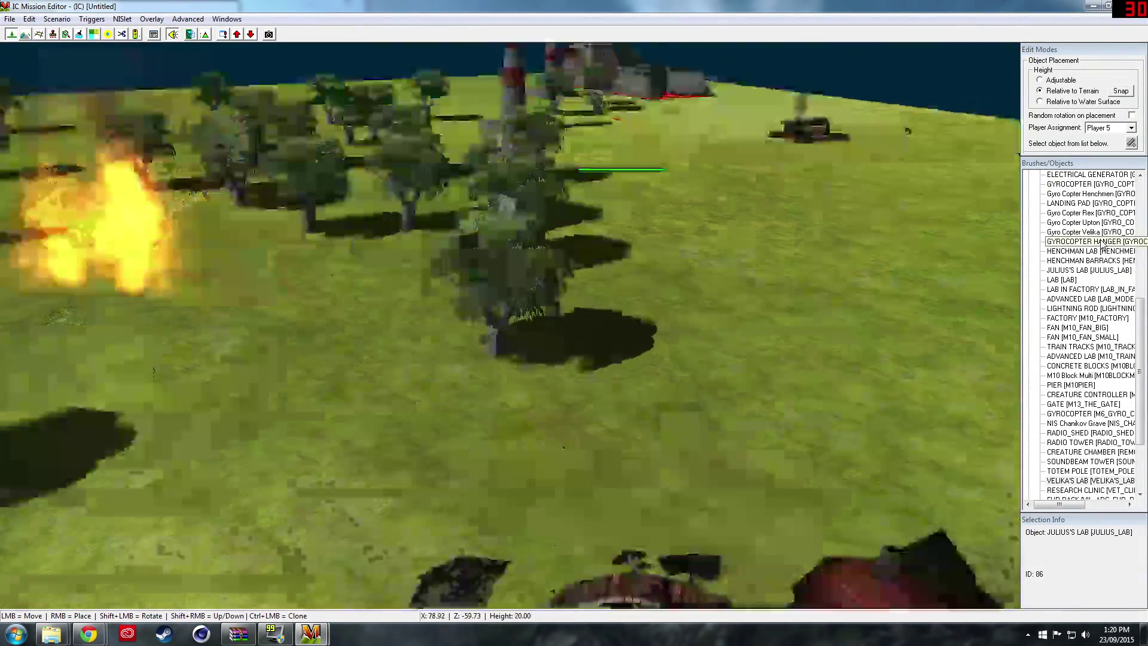
scroll(1100, 239, down, 3)
scroll(1123, 351, up, 10)
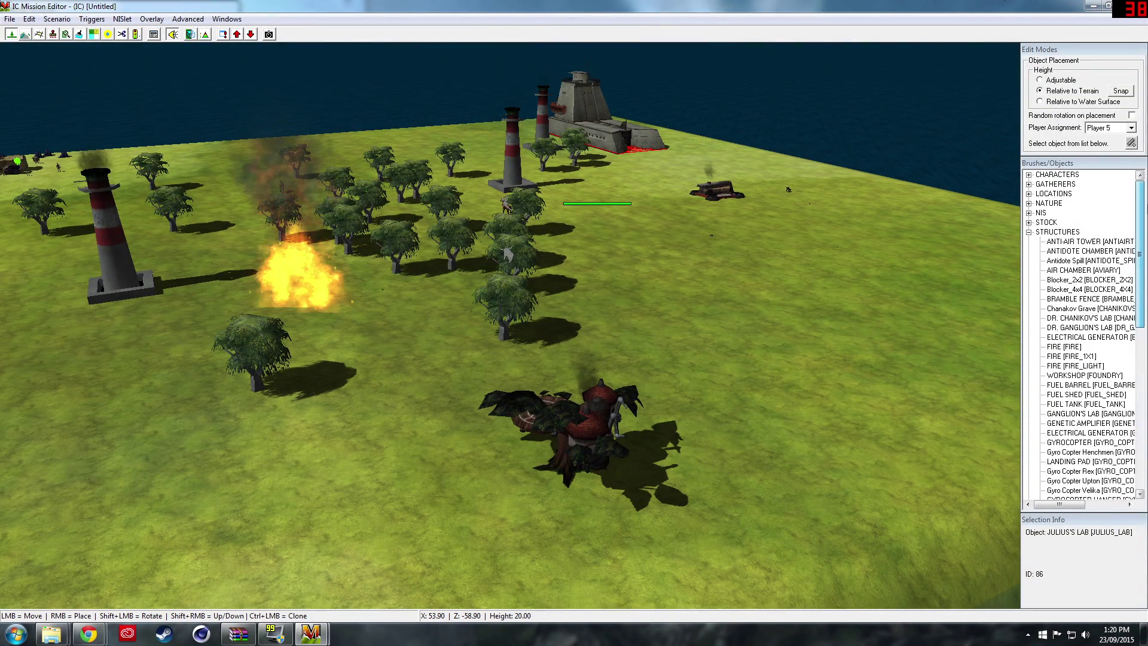
click(1029, 232)
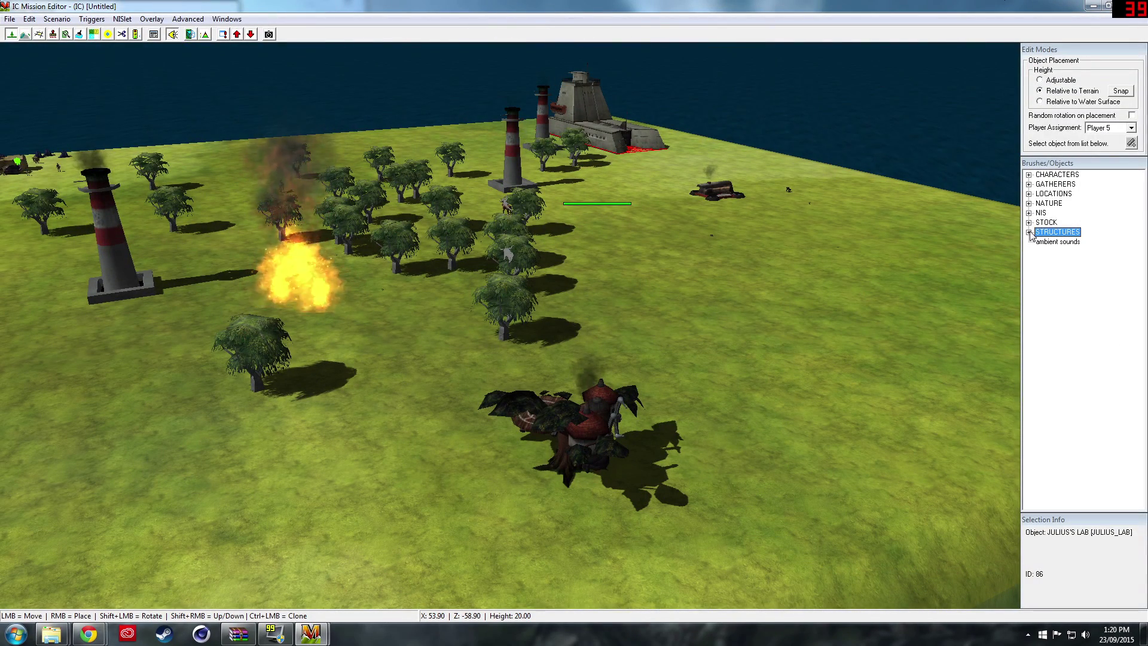
Try an AIWALL2 object from the LOCATIONS category on the open land, delete it and collapse the category.
click(1029, 194)
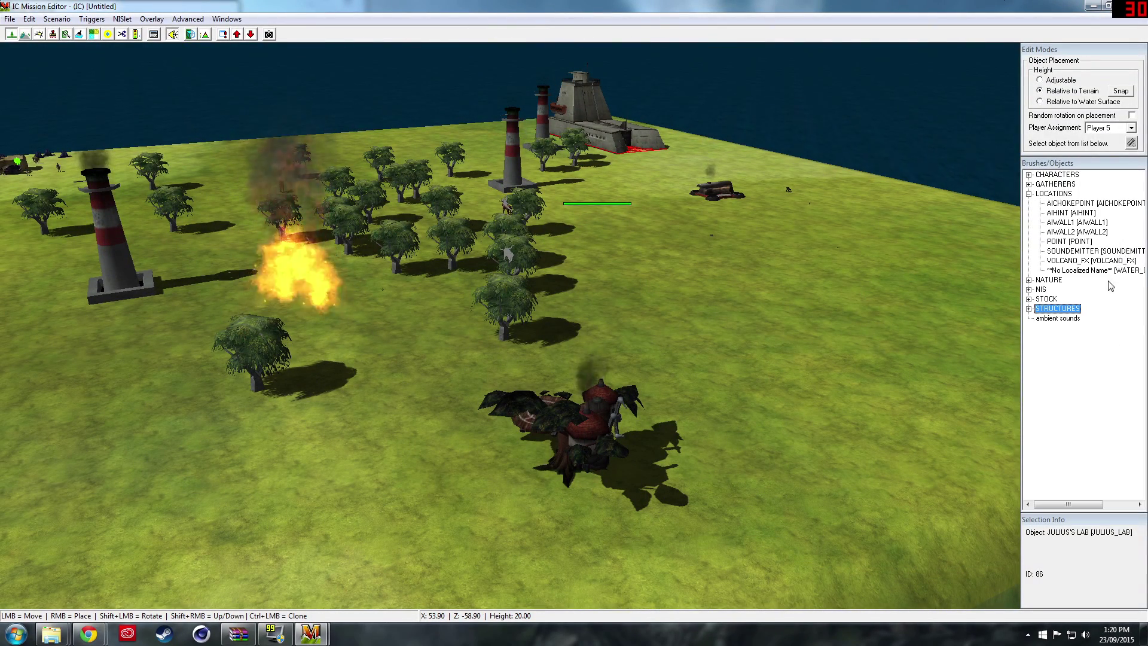
click(1083, 232)
right_click(790, 256)
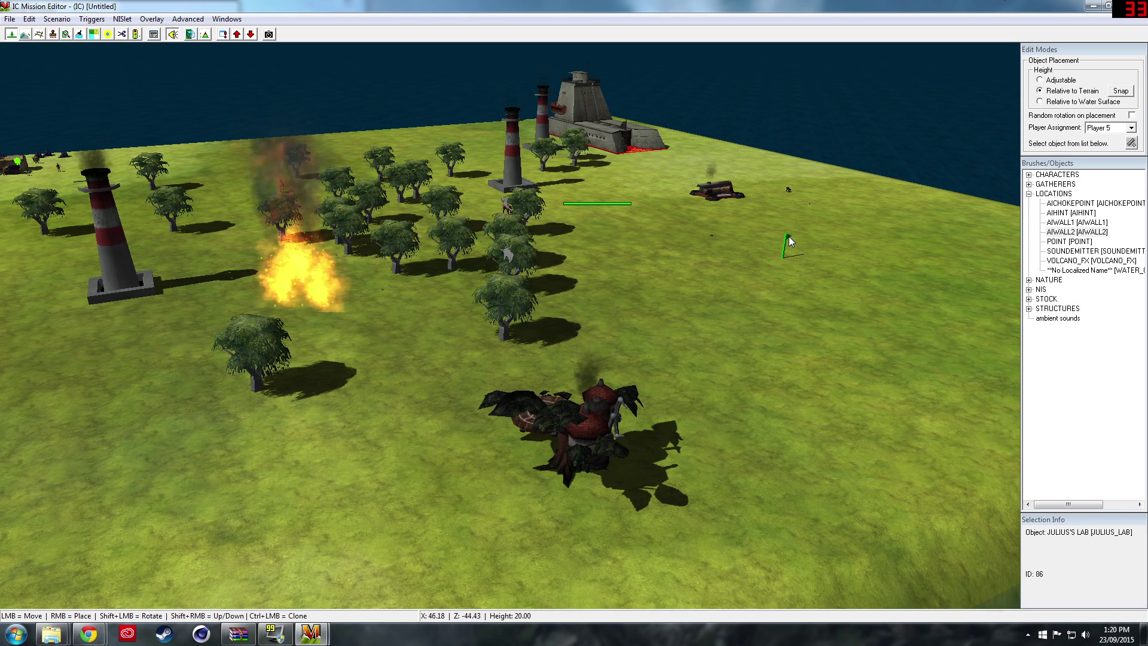
click(788, 239)
key(Delete)
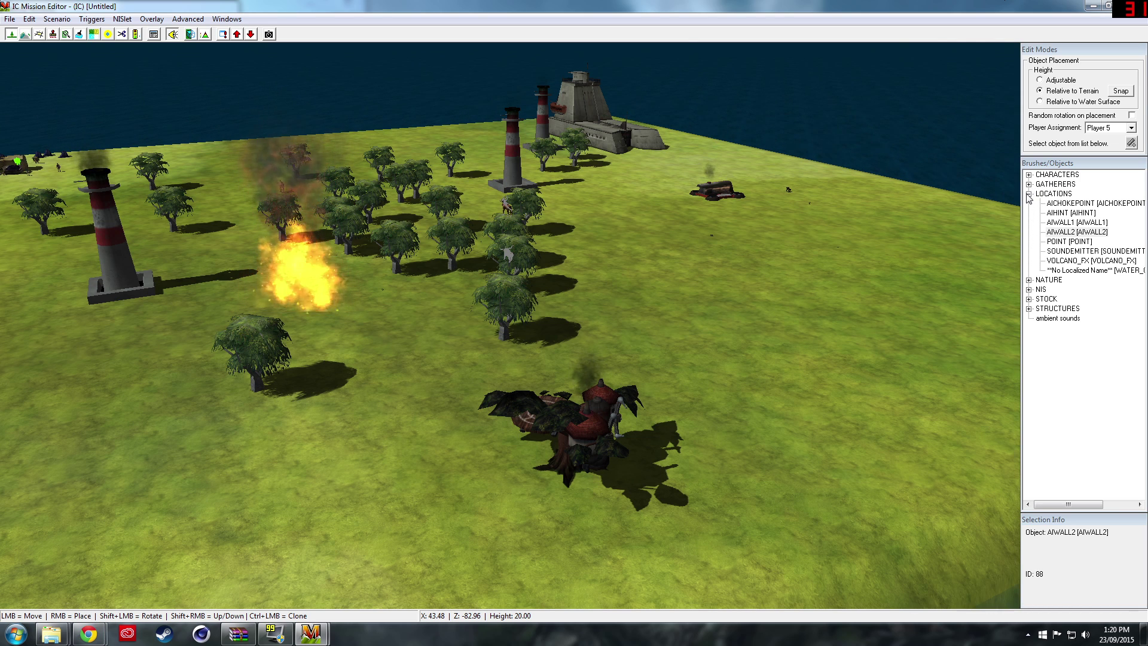
click(1029, 194)
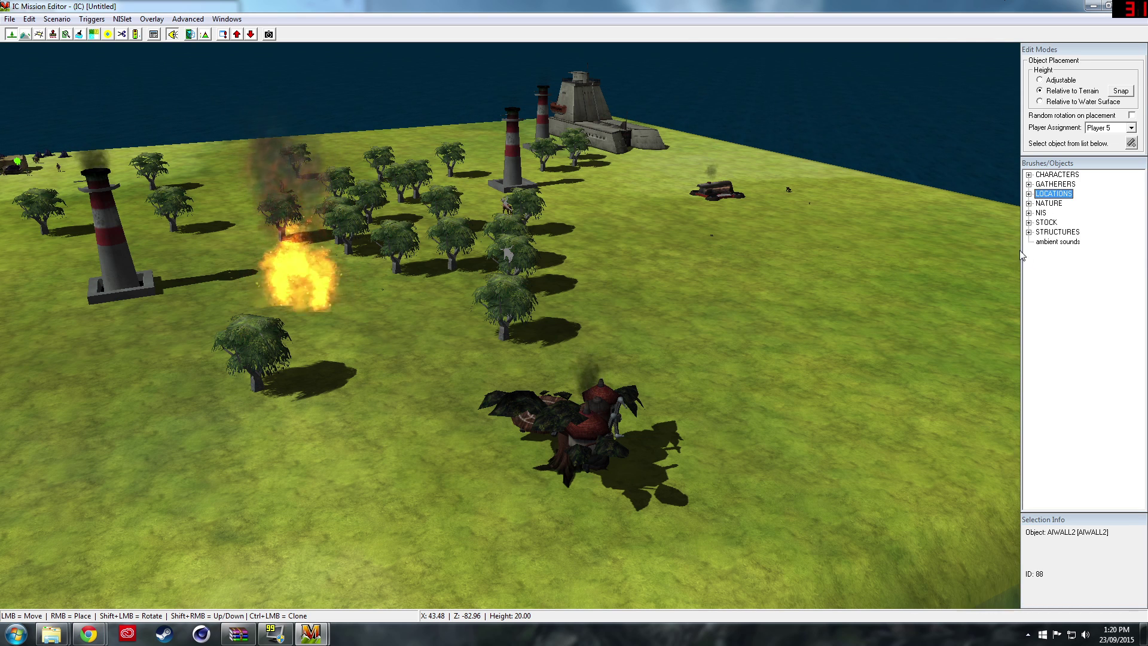
Switch to 3D terrain painting and paint Additive Water at strength 42 on the open land beside the trees.
click(24, 35)
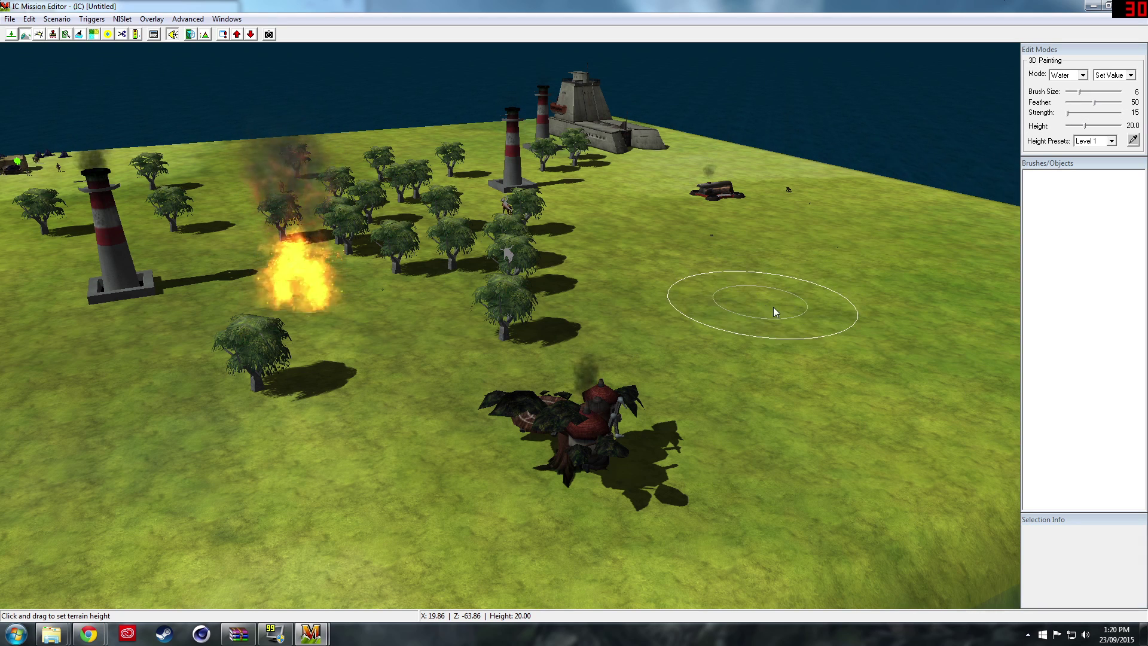
right_click(774, 266)
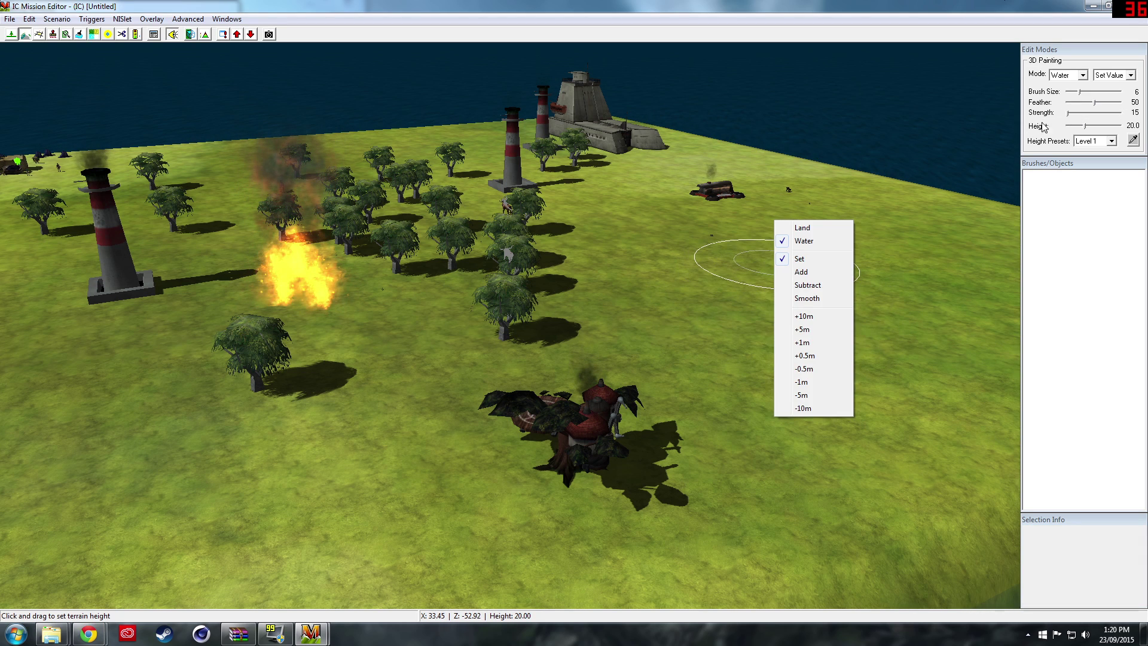
click(840, 243)
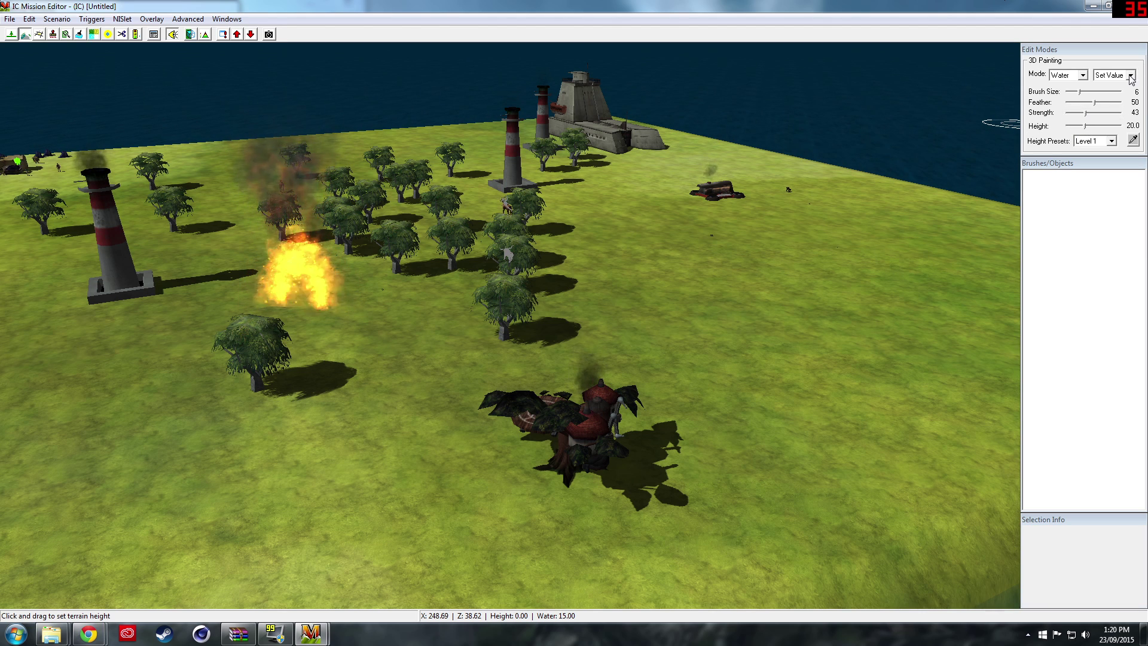
click(1115, 95)
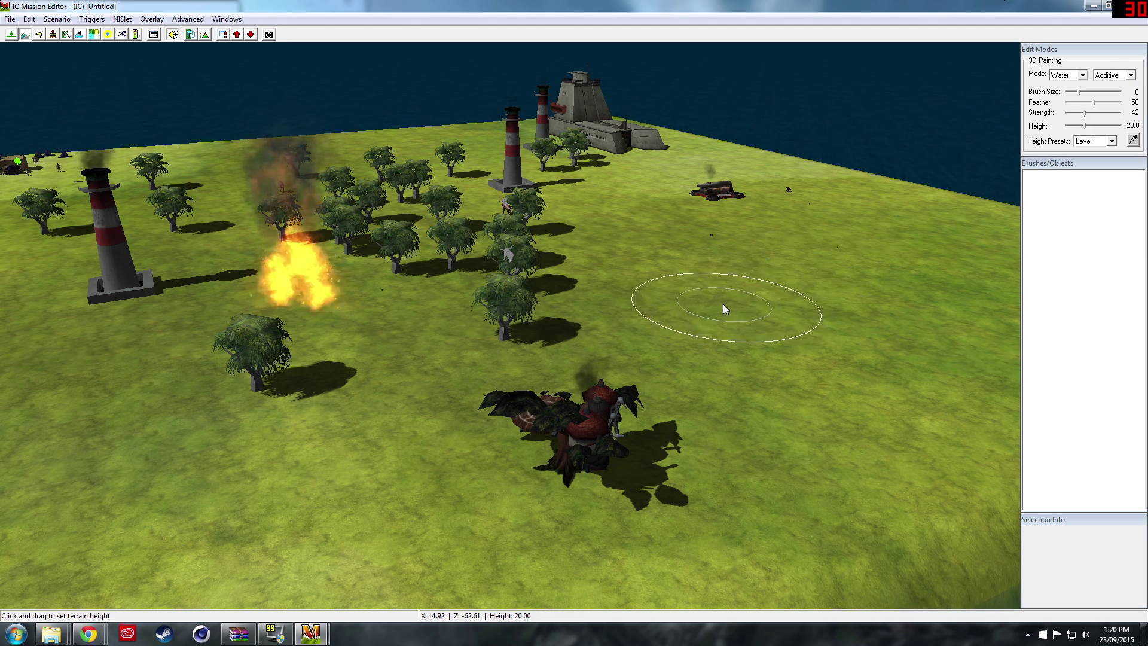
right_click(757, 299)
click(723, 304)
right_click(701, 311)
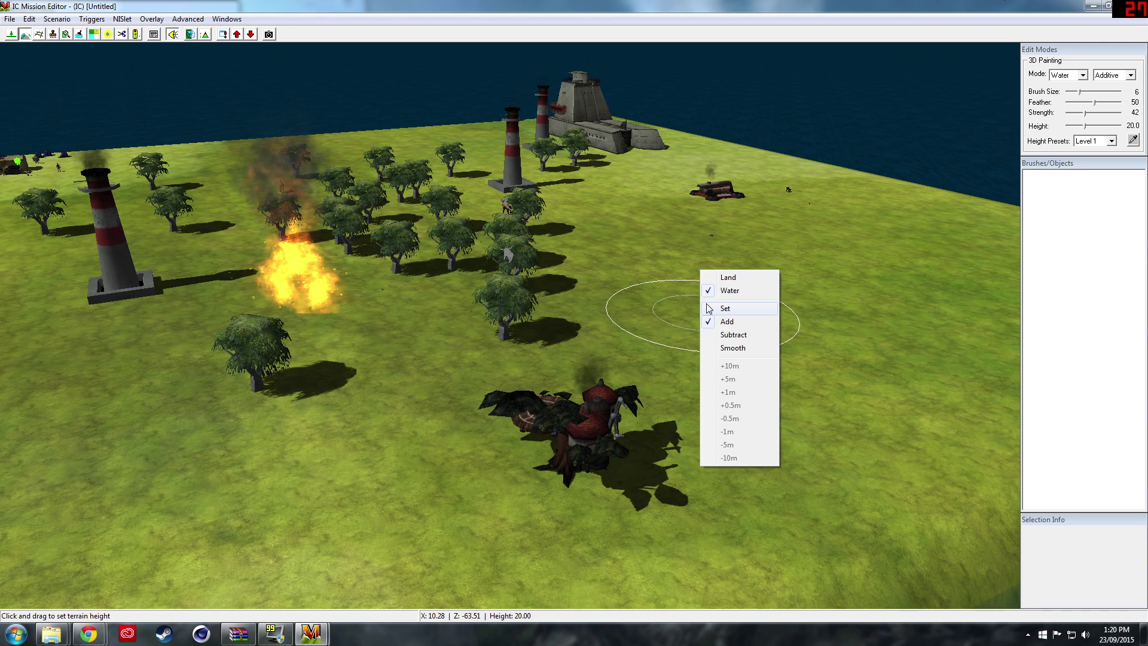
click(739, 290)
mouse_move(715, 305)
mouse_down()
mouse_move(666, 311)
mouse_move(751, 272)
mouse_up()
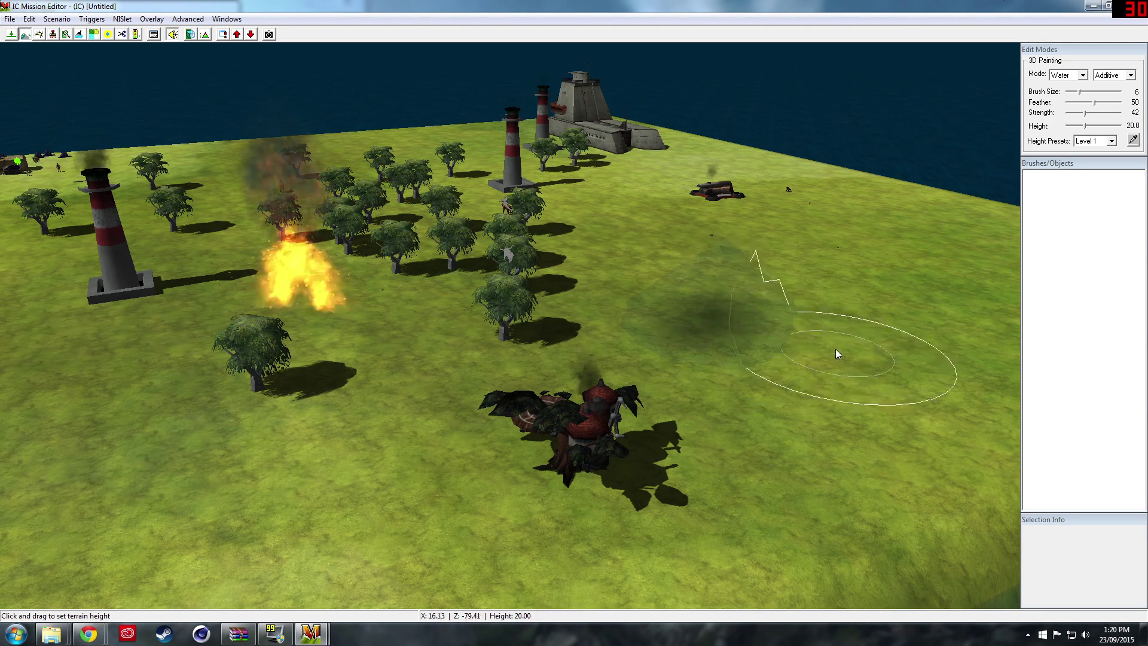
Change the painting mode to Land and raise an additive hill over the painted water.
middle_drag(831, 346, 834, 347)
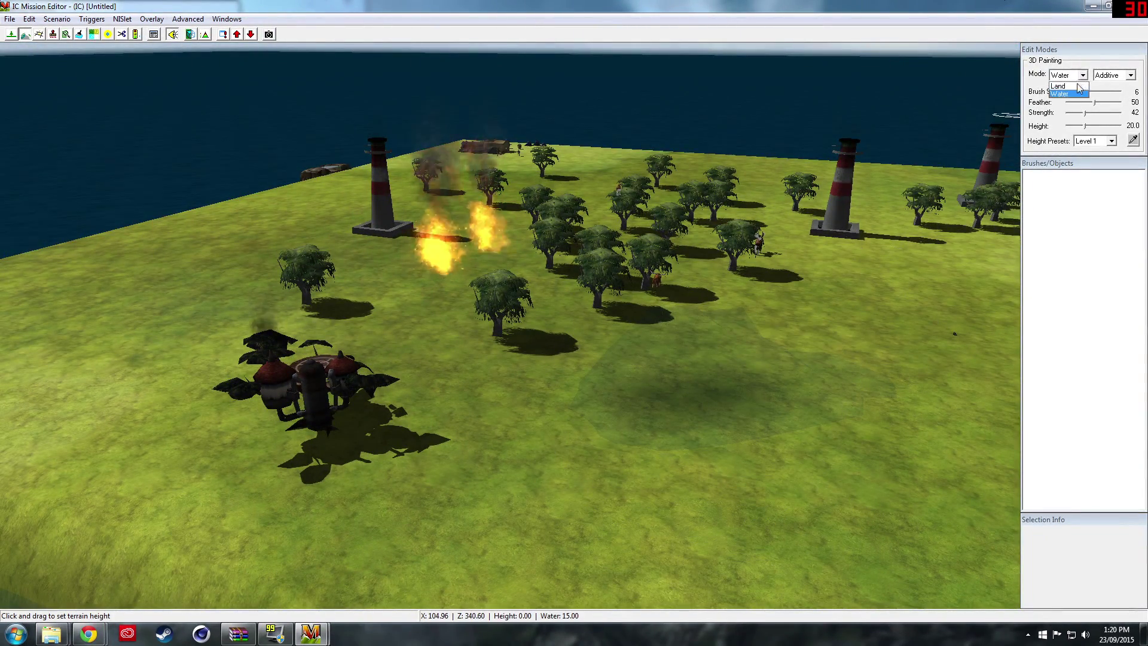
click(1076, 86)
mouse_move(734, 373)
mouse_down()
mouse_move(664, 350)
mouse_move(683, 327)
mouse_move(791, 329)
mouse_up()
mouse_move(828, 386)
middle_down()
mouse_move(877, 383)
mouse_move(859, 422)
middle_up()
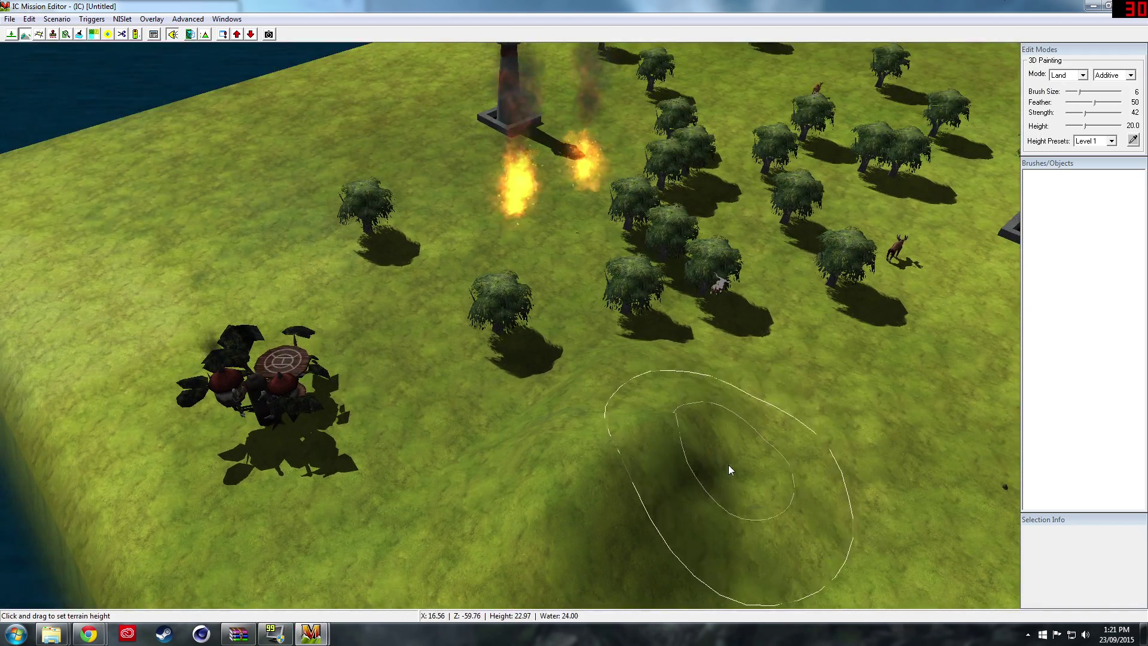
mouse_move(879, 494)
middle_down()
mouse_move(876, 418)
mouse_move(828, 472)
middle_up()
Raise the terrain around and beneath Velika's Lab with the additive land brush.
mouse_move(418, 473)
mouse_down()
mouse_move(396, 459)
mouse_move(503, 489)
mouse_move(529, 427)
mouse_move(459, 386)
mouse_move(355, 357)
mouse_move(336, 404)
mouse_move(283, 433)
mouse_move(248, 505)
mouse_up()
middle_drag(248, 506, 257, 511)
mouse_move(433, 489)
mouse_down()
mouse_move(541, 412)
mouse_move(604, 407)
mouse_up()
Lower the brush strength to 25 and raise a gentler ridge between Velika's Lab and the nearest trees.
drag(1085, 112, 1074, 113)
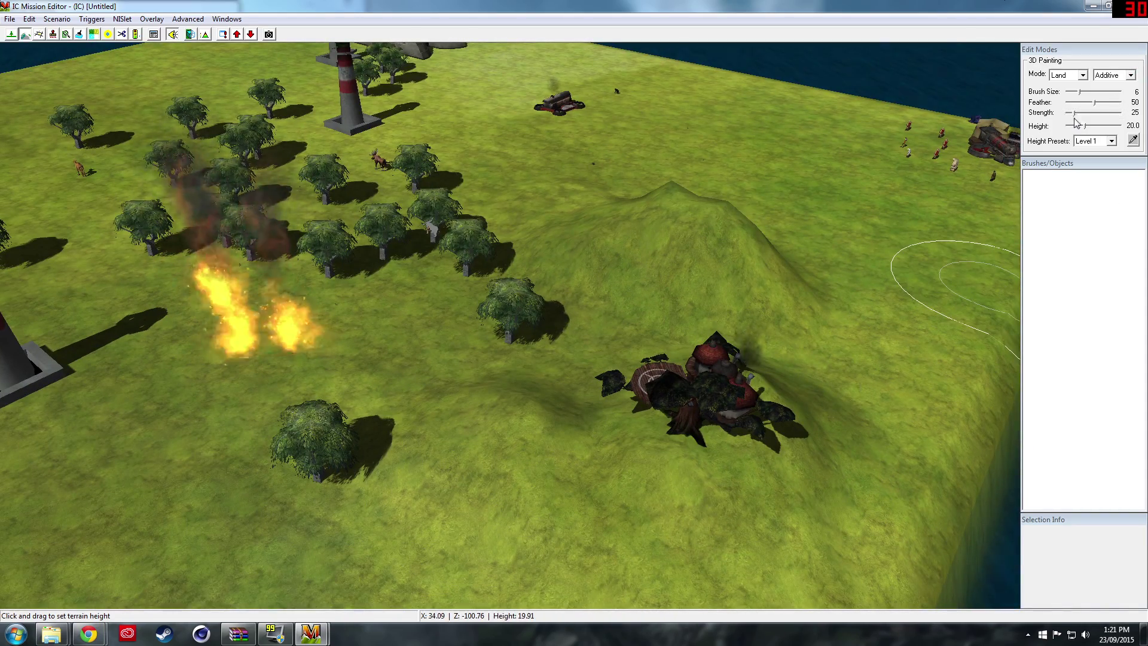
mouse_move(584, 425)
mouse_down()
mouse_move(540, 402)
mouse_move(322, 396)
mouse_up()
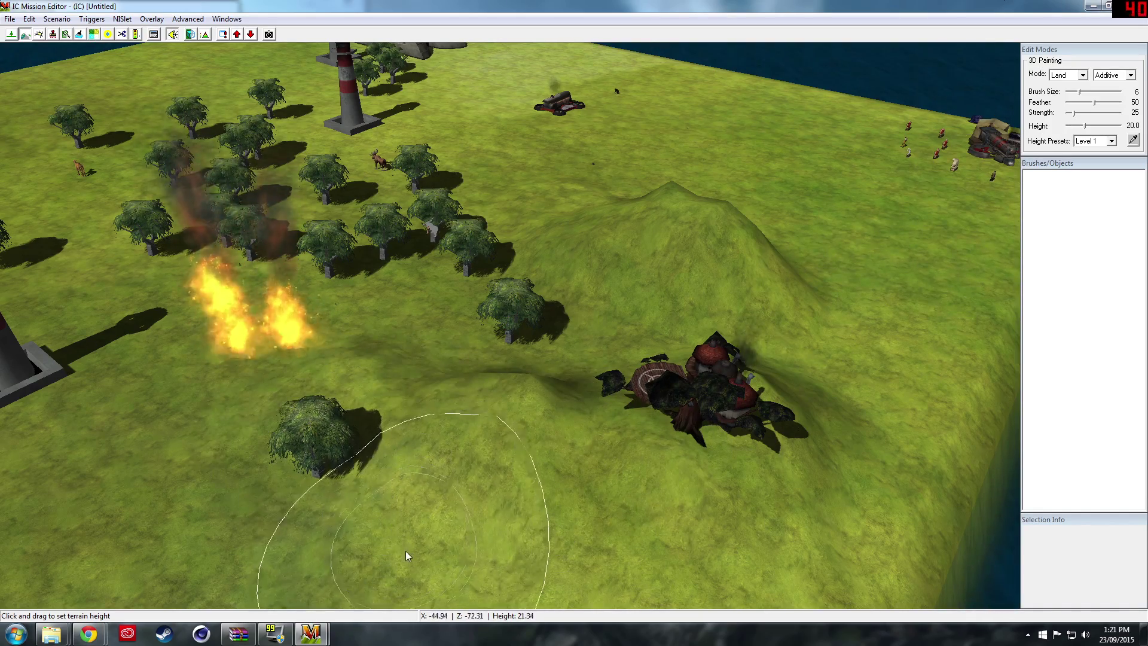
mouse_move(577, 526)
middle_down()
mouse_move(585, 517)
mouse_move(574, 524)
mouse_move(588, 532)
mouse_move(577, 526)
middle_up()
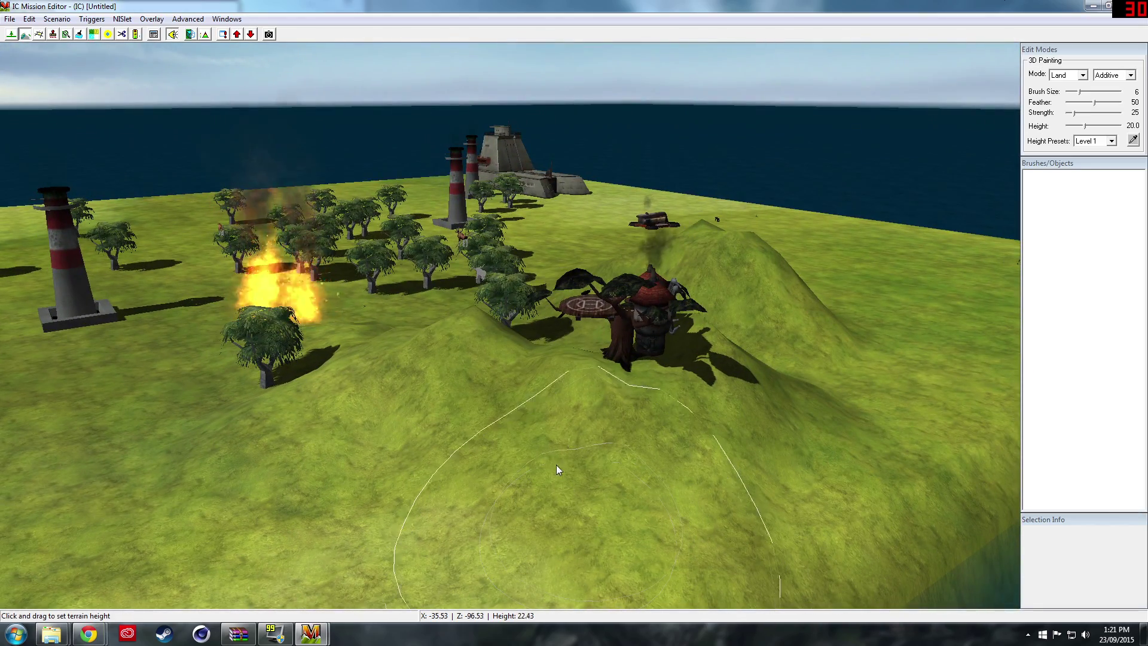
scroll(472, 413, up, 3)
key(Left)
scroll(460, 366, down, 5)
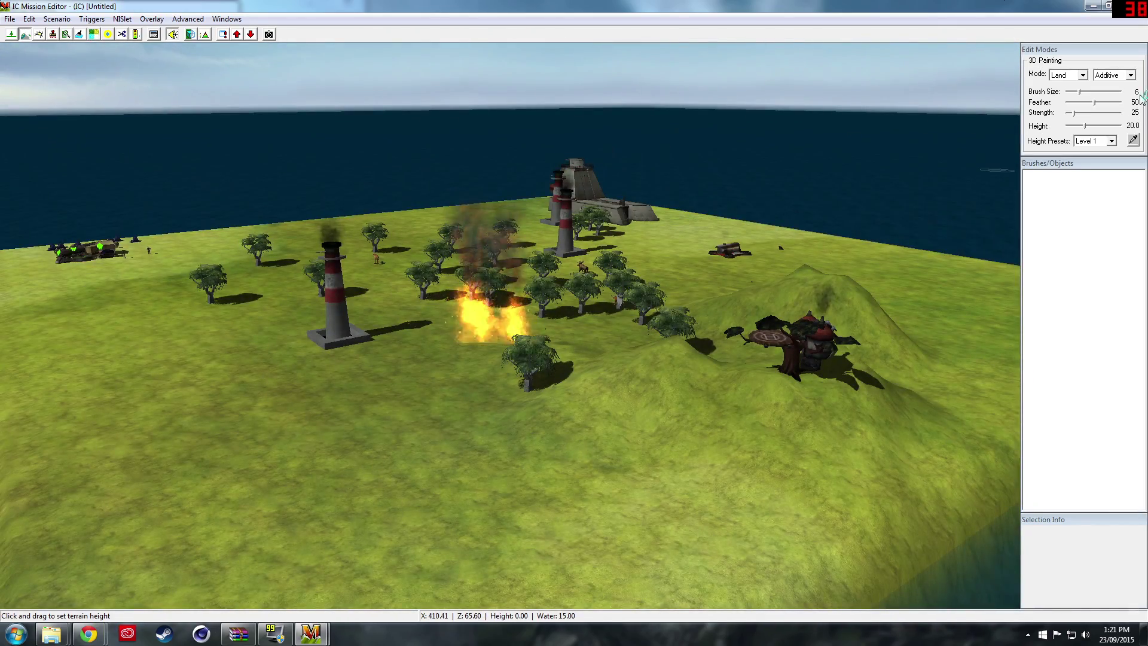
Choose the Ocean Surface height preset and set the painting mode to Water.
click(1082, 75)
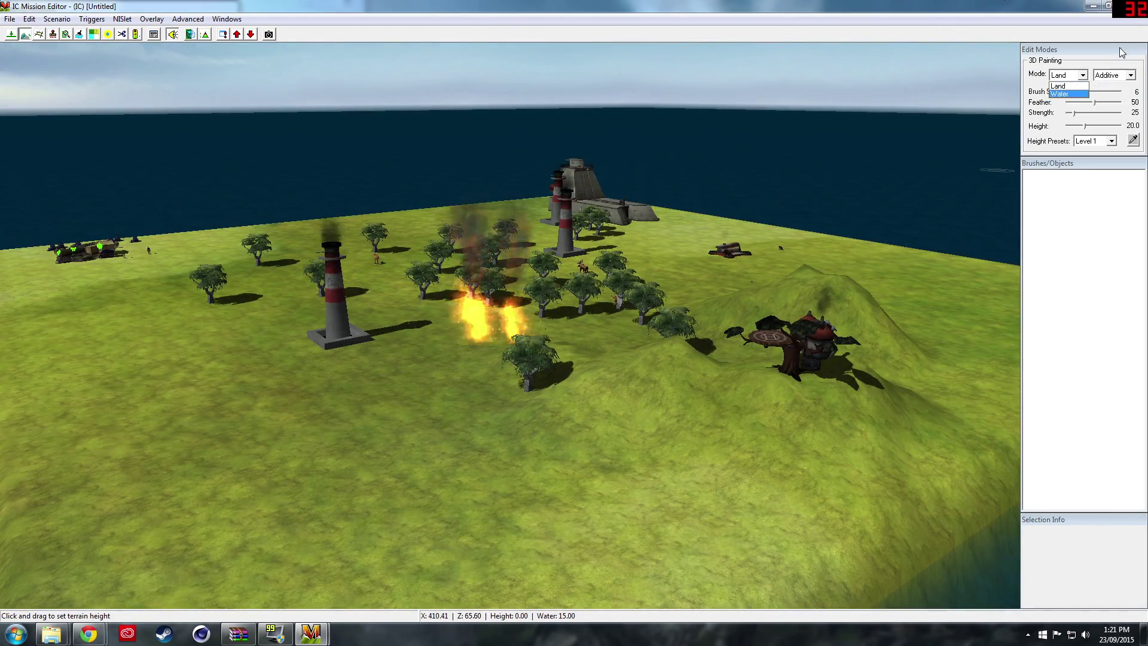
click(1060, 86)
click(1112, 141)
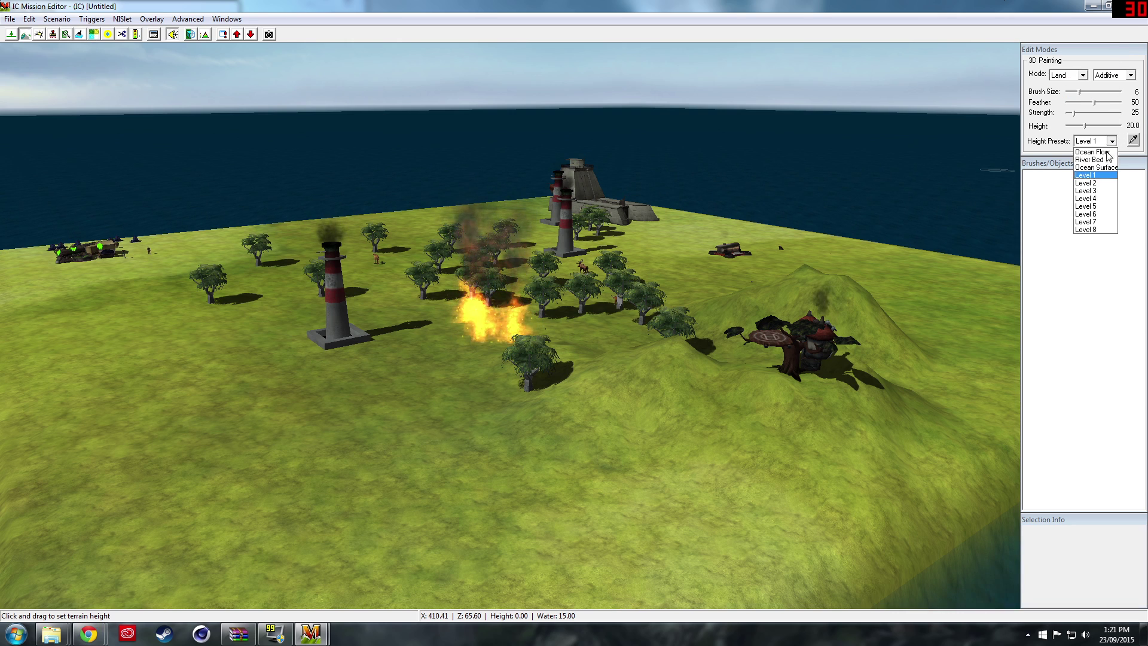
click(1097, 167)
click(1082, 75)
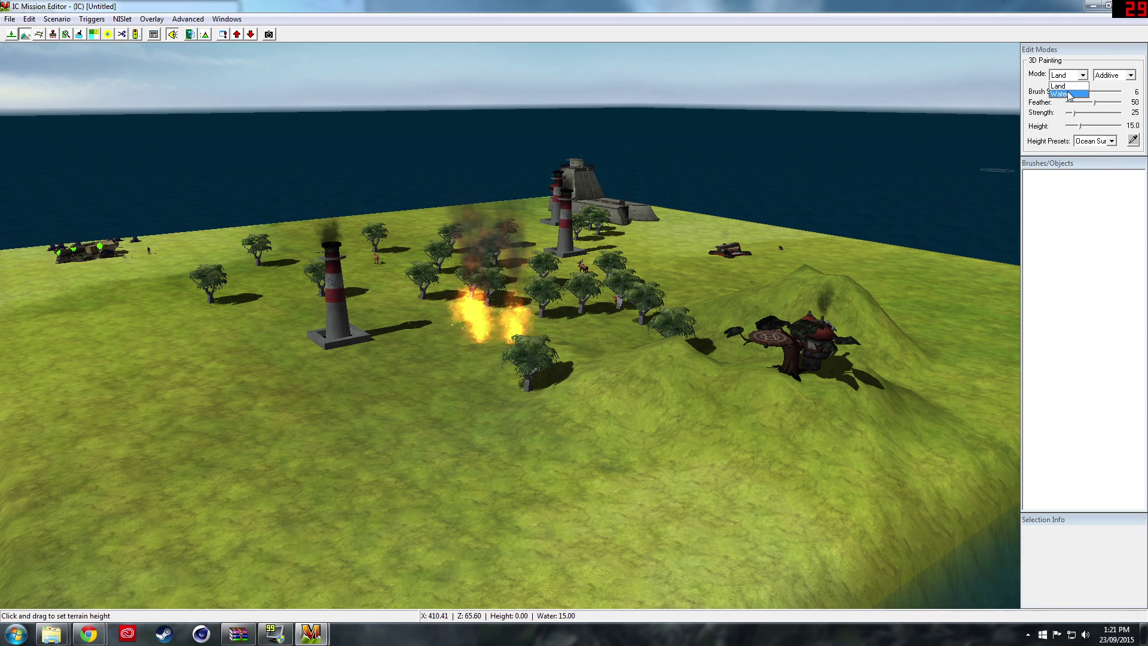
click(1059, 94)
Try the Set Value operation for the water brush and change it to Subtractive.
click(1130, 75)
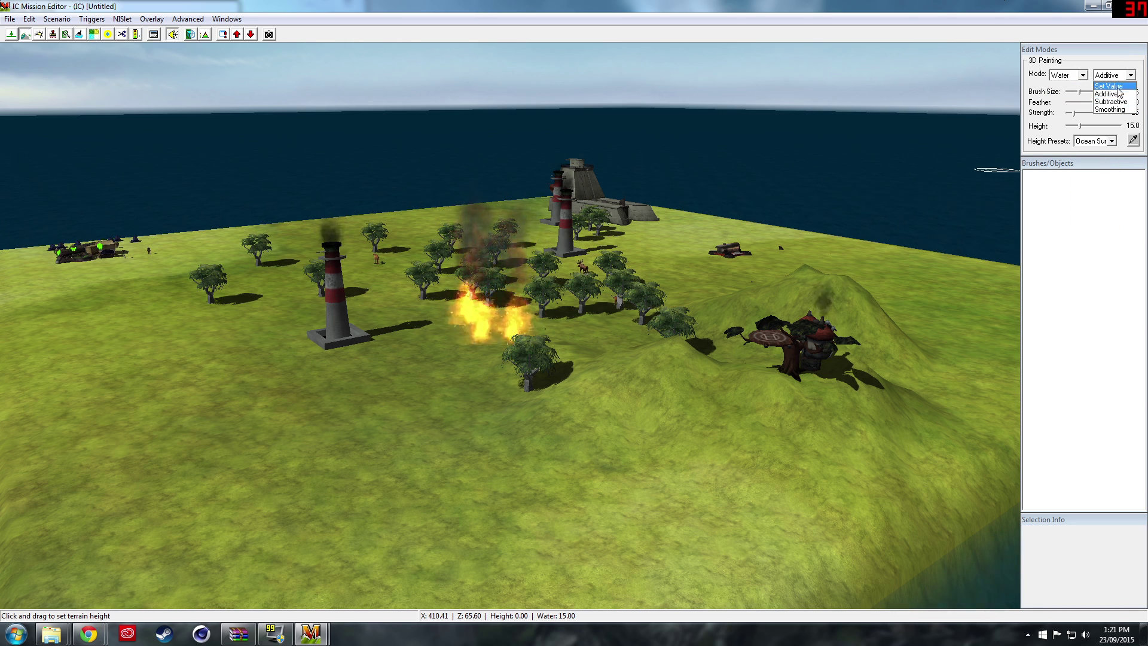
click(1109, 85)
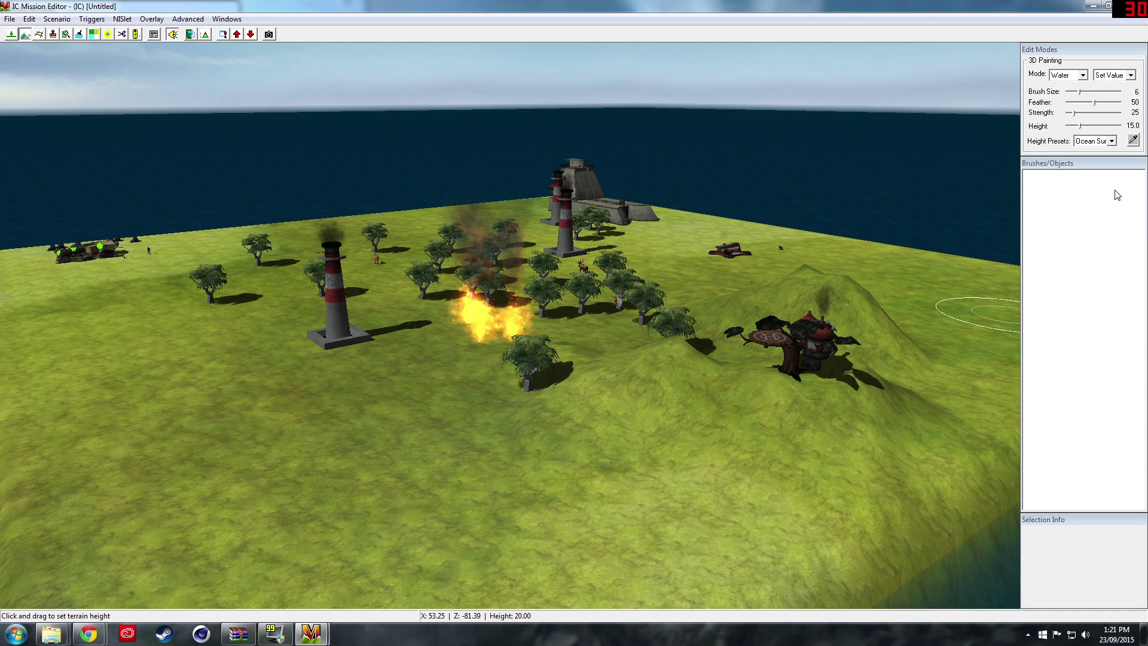
click(1130, 75)
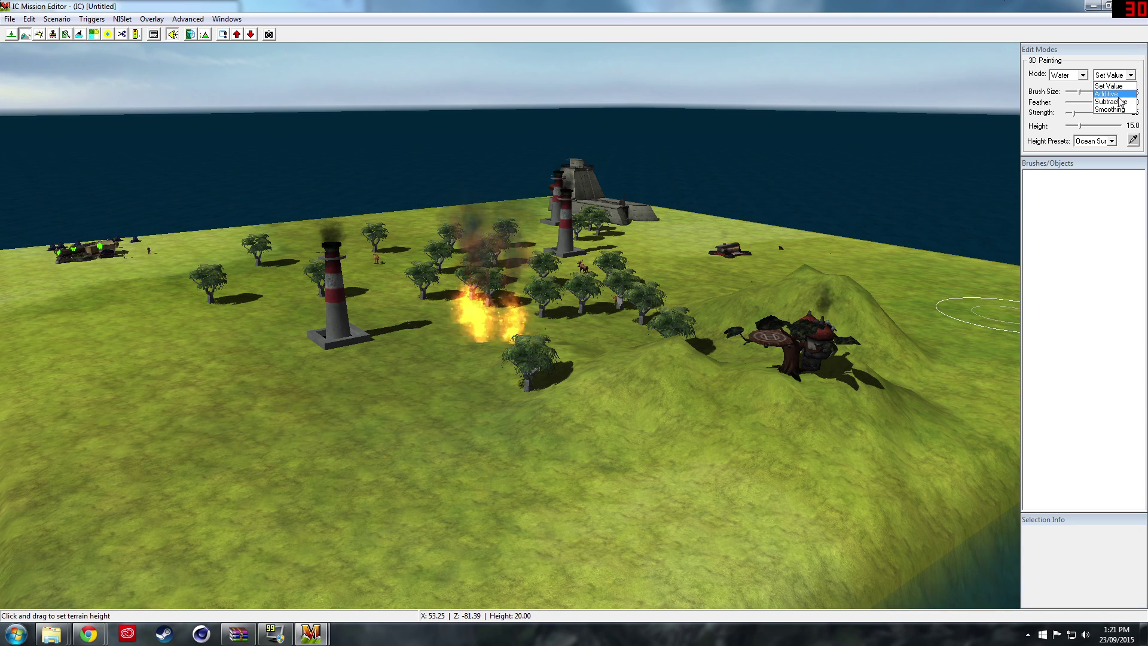
click(1118, 102)
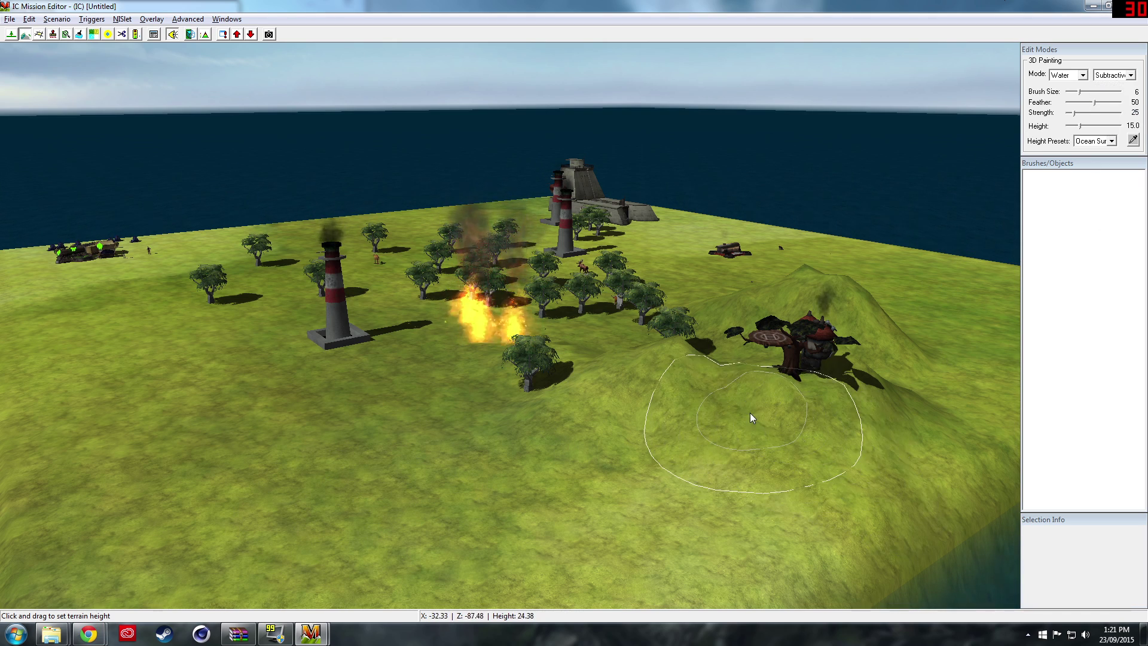
Lower a patch of ocean beside the island with the water brush, and paint over it with the operation set to Additive.
mouse_move(752, 418)
right_down()
mouse_move(843, 478)
mouse_move(844, 554)
right_up()
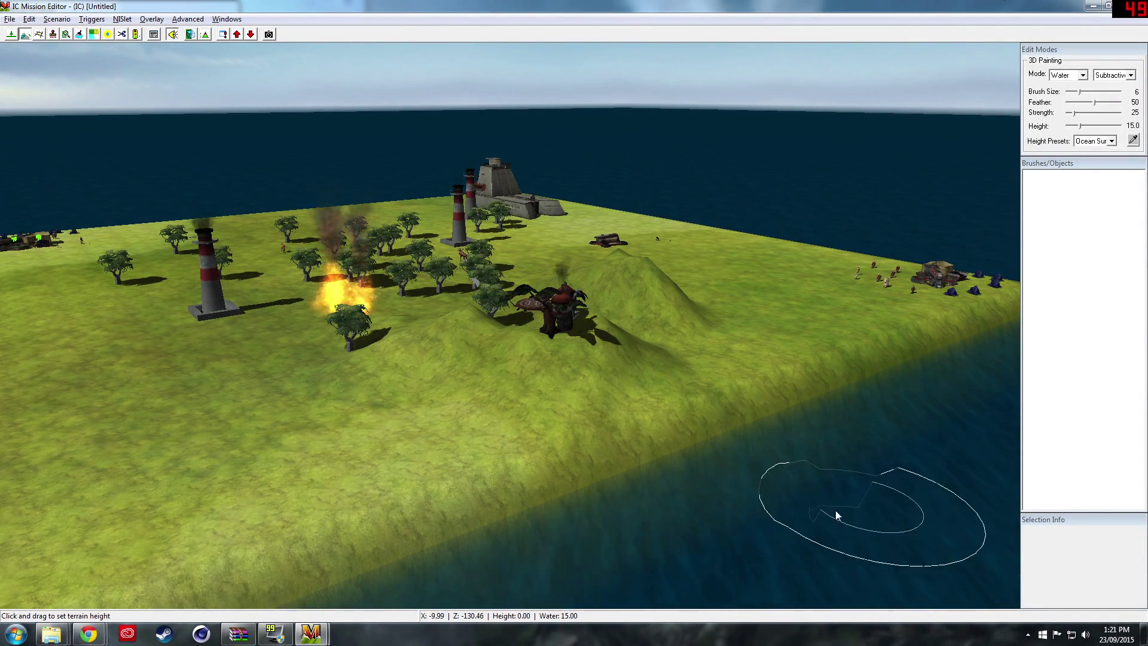
middle_drag(861, 513, 921, 395)
middle_drag(889, 500, 884, 493)
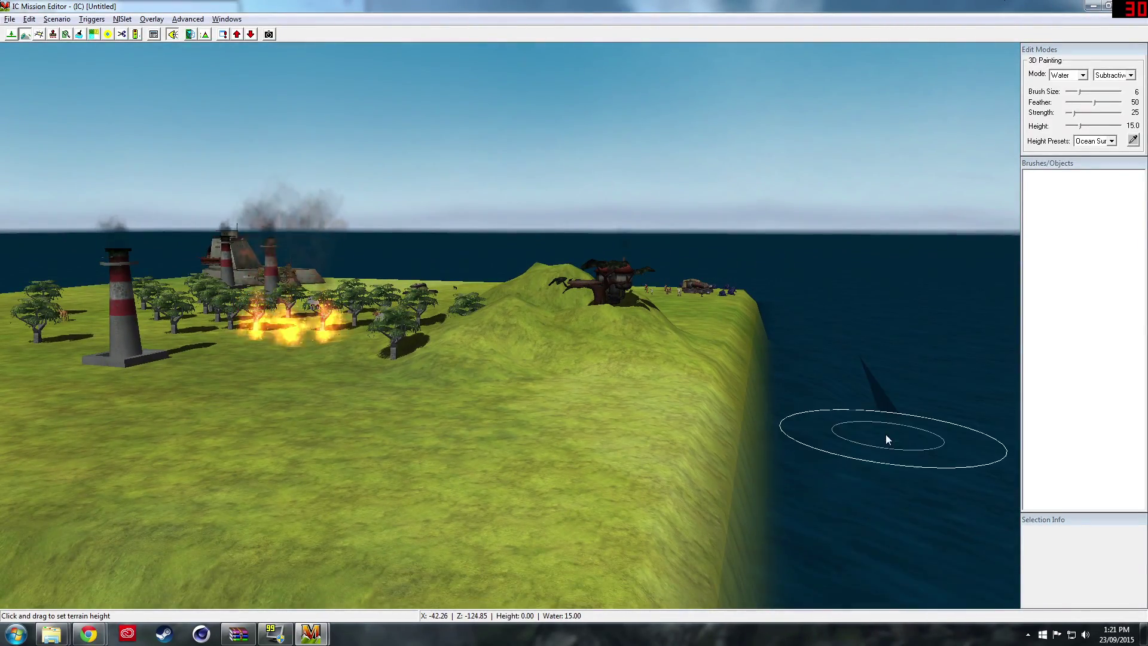
middle_drag(867, 264, 874, 262)
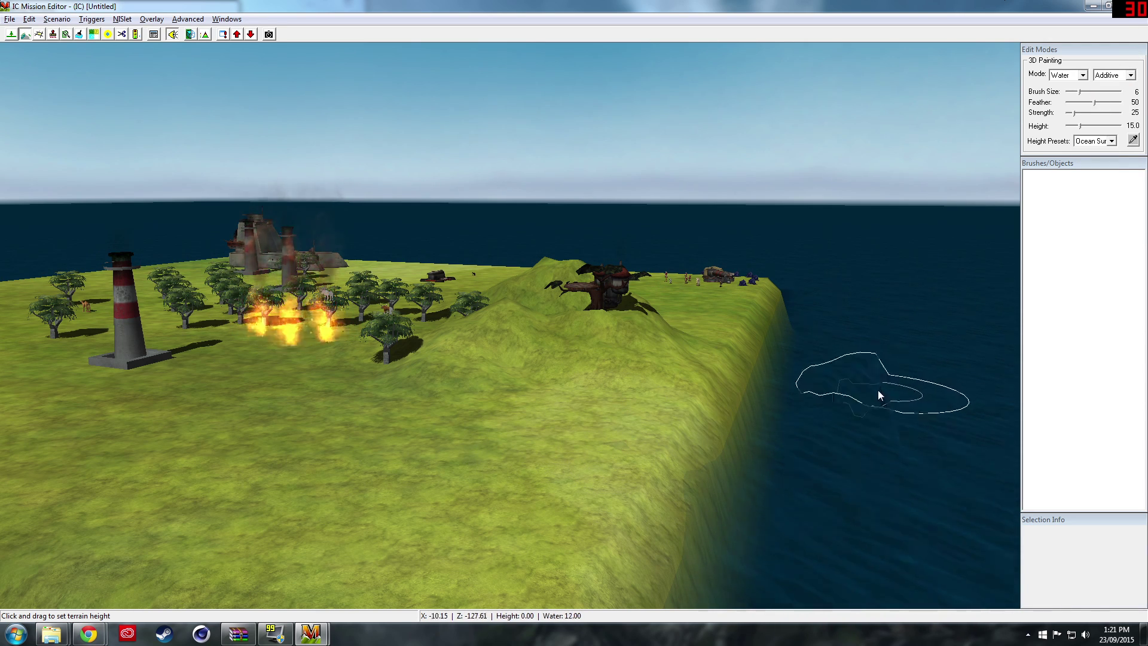
mouse_move(886, 412)
mouse_down()
mouse_move(890, 390)
mouse_move(899, 438)
mouse_up()
mouse_move(899, 437)
middle_down()
mouse_move(915, 438)
mouse_move(846, 439)
mouse_move(897, 437)
mouse_move(619, 337)
middle_up()
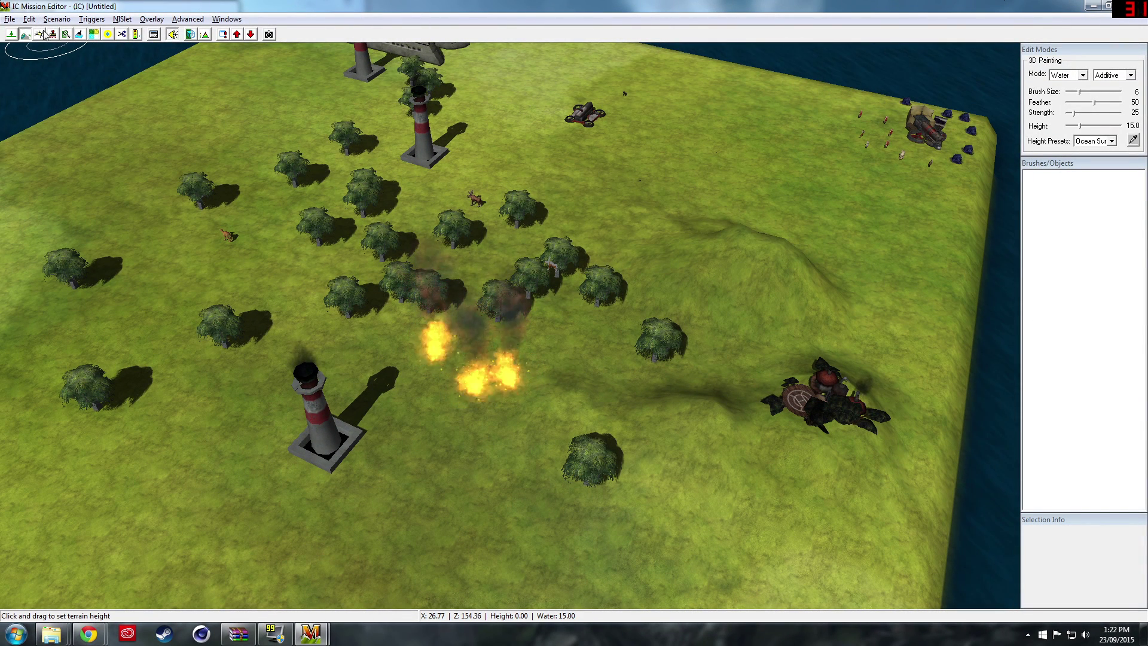
Place a CORAL_02GRS.TGA decal on the grass beyond the raised hills and undo the extra copy beside it.
click(39, 34)
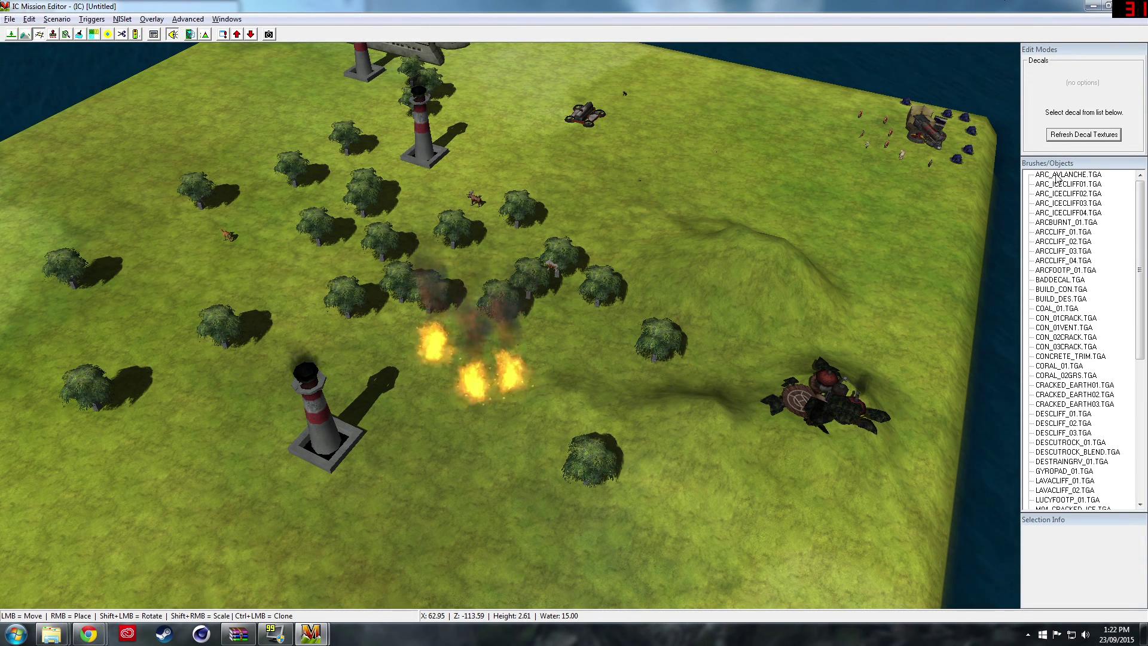
middle_drag(588, 295, 601, 323)
click(1076, 376)
right_click(679, 189)
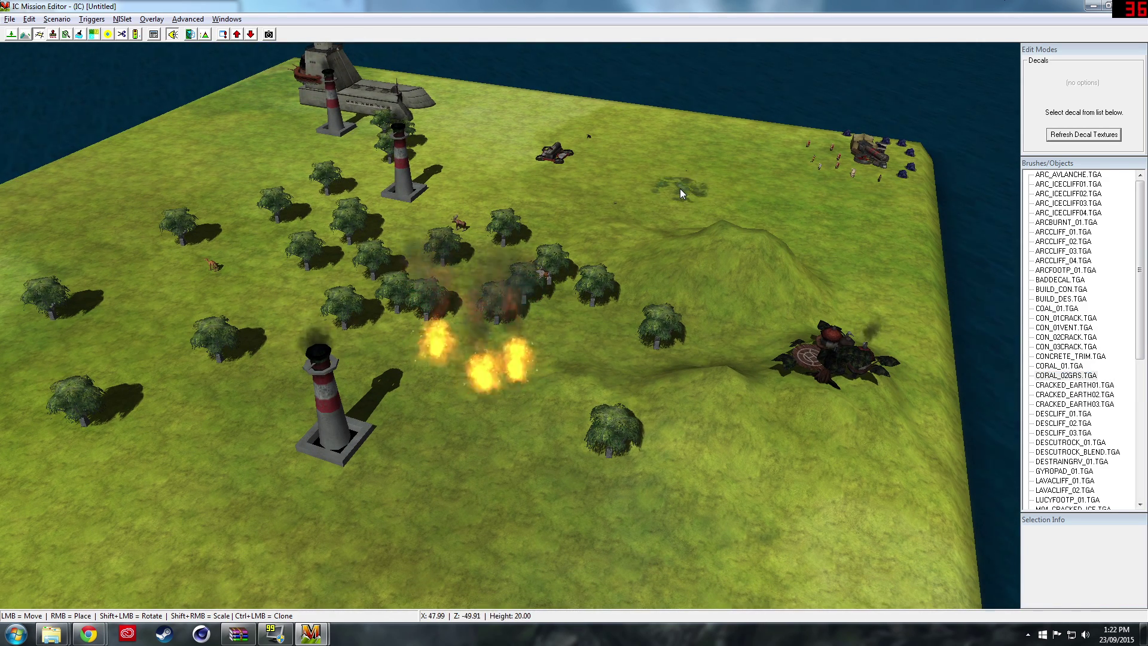
right_click(745, 196)
key(ctrl+z)
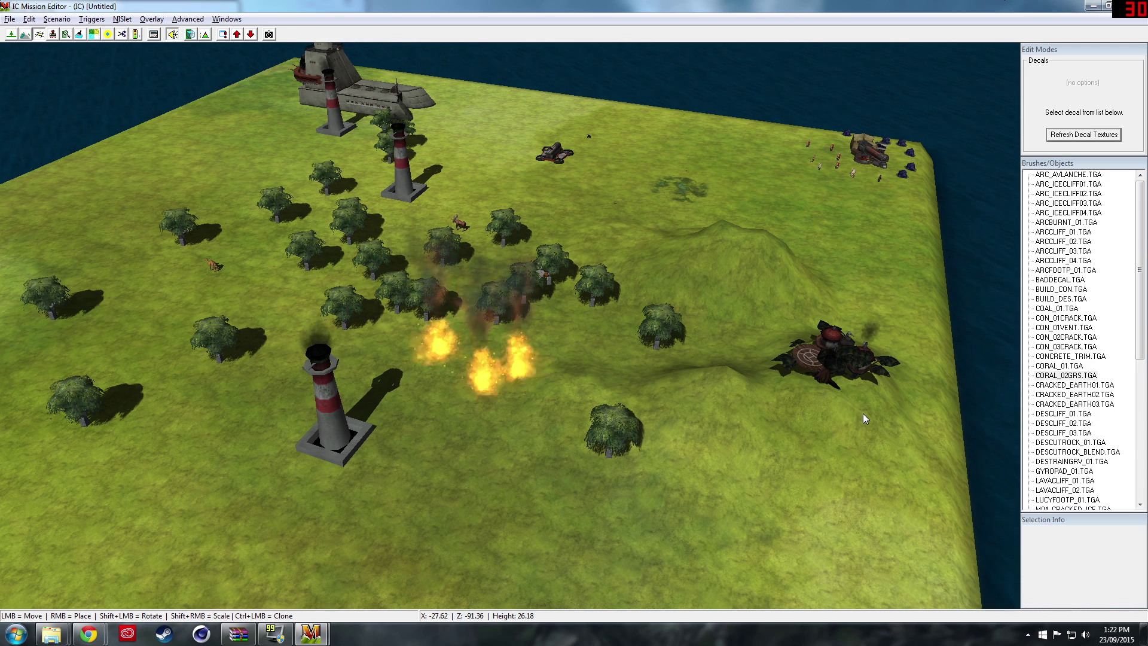
Place a trail of LUCYFOOTP_01.TGA footprint decals running from the green player's lab across the grass.
scroll(1084, 471, down, 5)
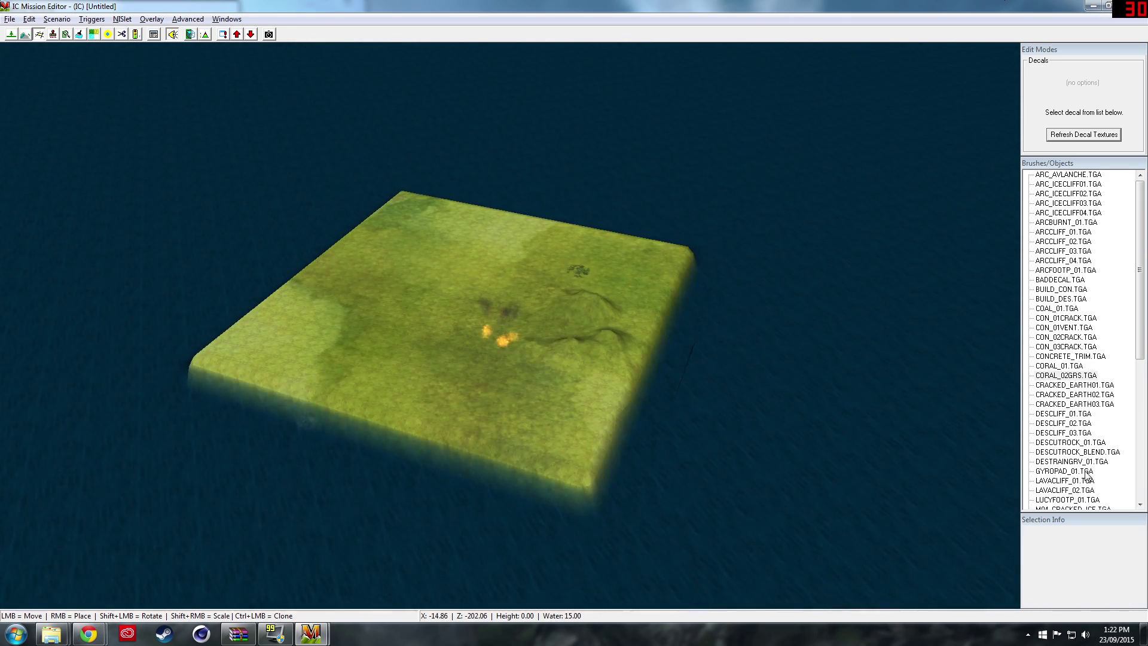
scroll(1084, 471, up, 5)
click(1064, 500)
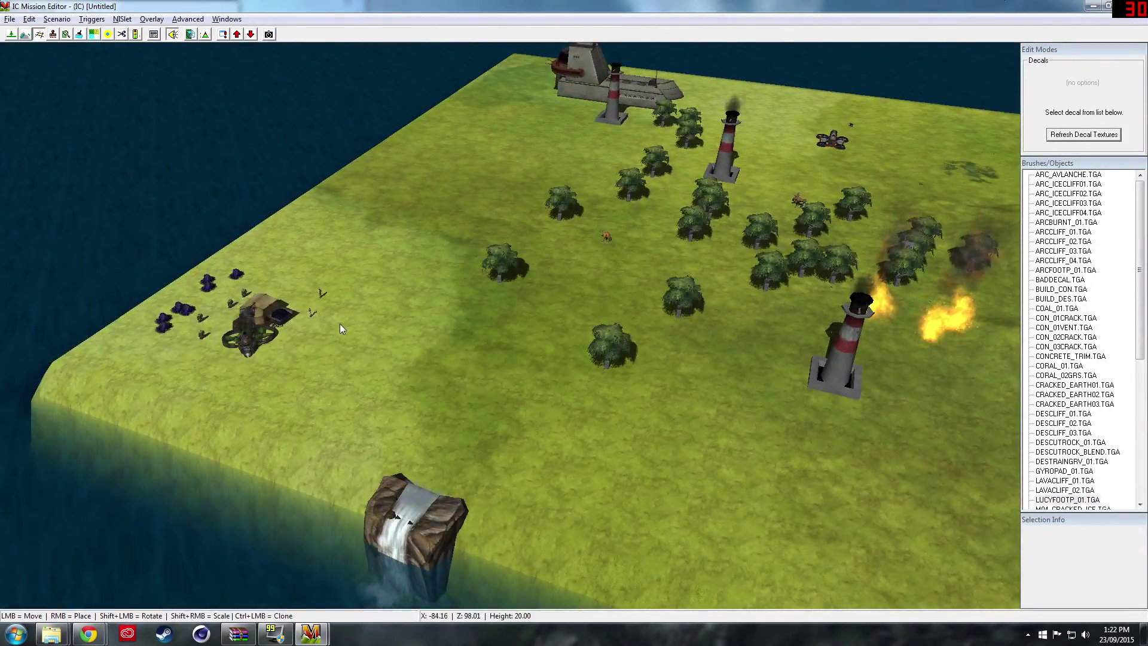
scroll(231, 334, up, 5)
key(Left)
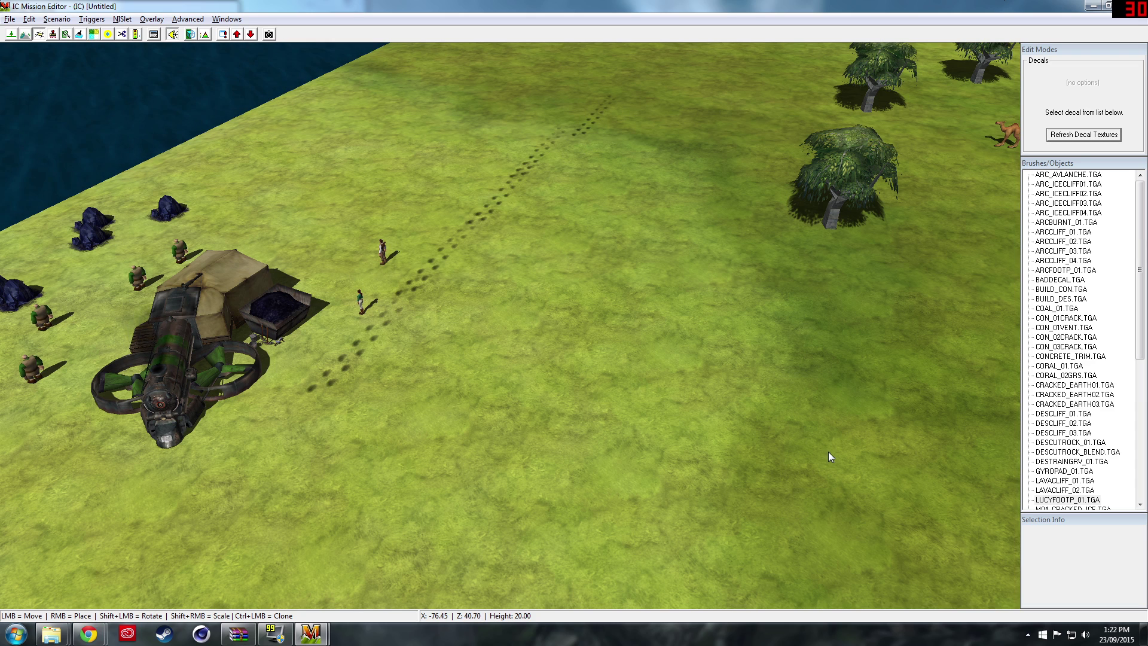
scroll(1109, 497, down, 5)
scroll(1109, 498, up, 5)
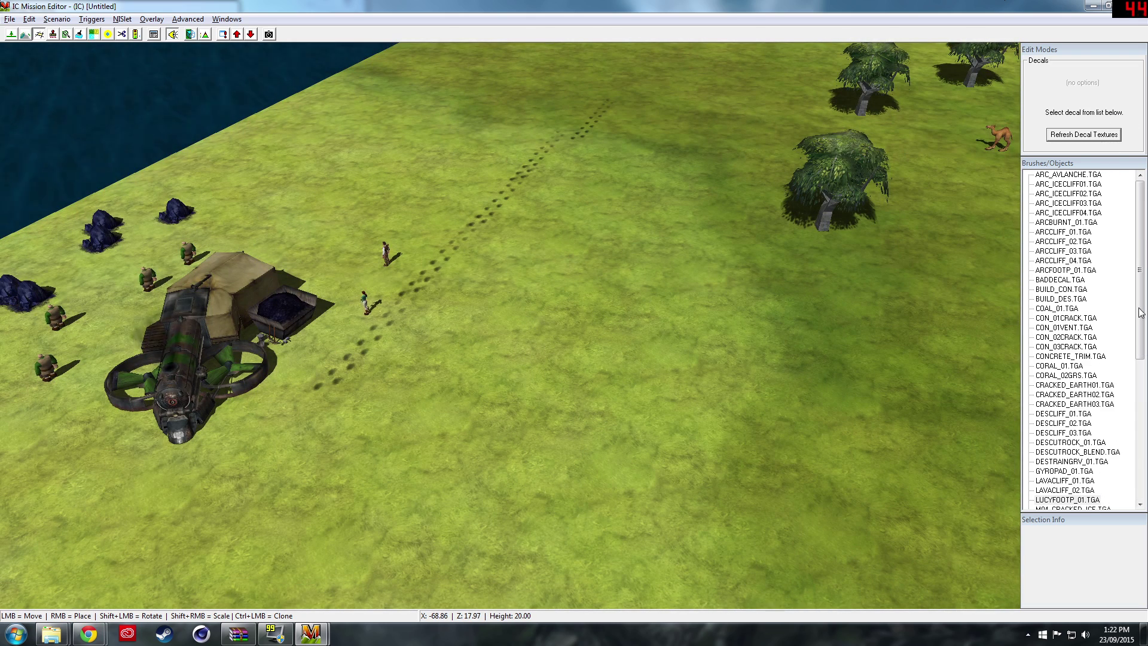
Place overlapping VOLROCK_03.TGA rock decals on the grass between the green player's lab and the nearest trees.
mouse_move(1142, 301)
mouse_down()
mouse_move(1127, 383)
mouse_move(1080, 472)
mouse_up()
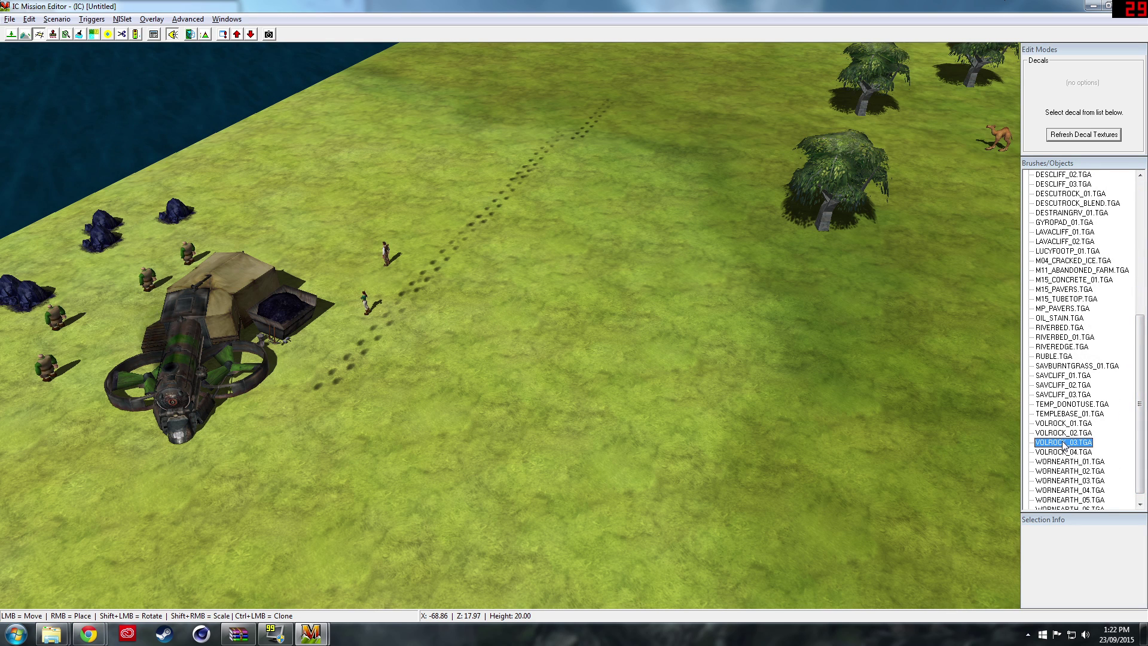
right_click(726, 322)
right_click(748, 121)
right_click(713, 186)
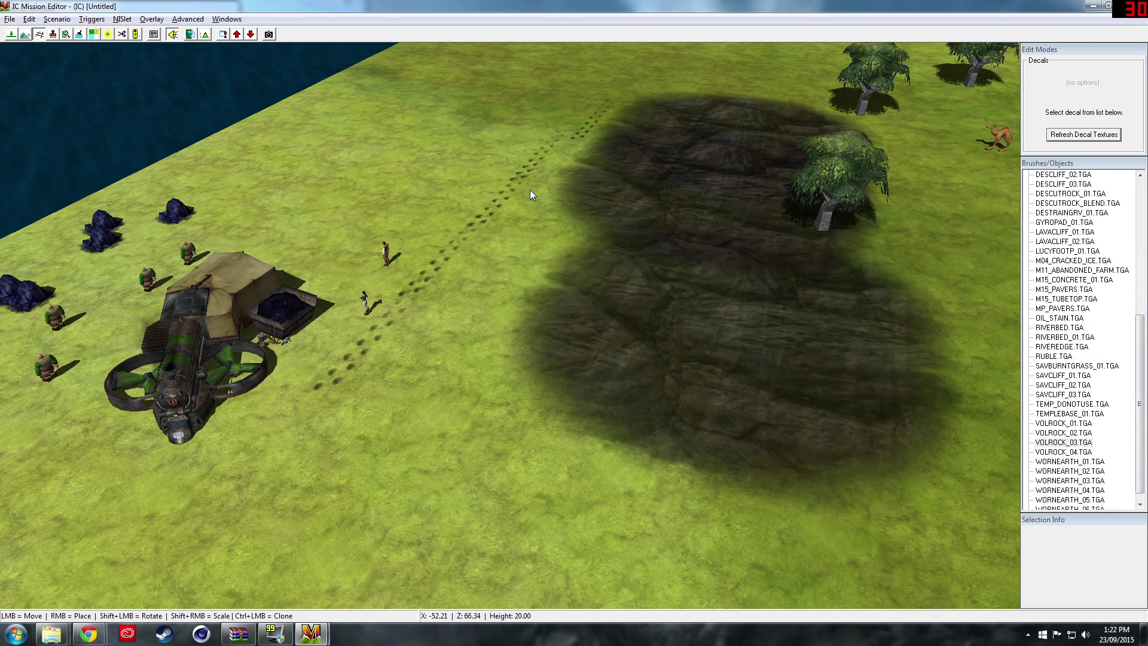
right_click(528, 193)
right_click(518, 268)
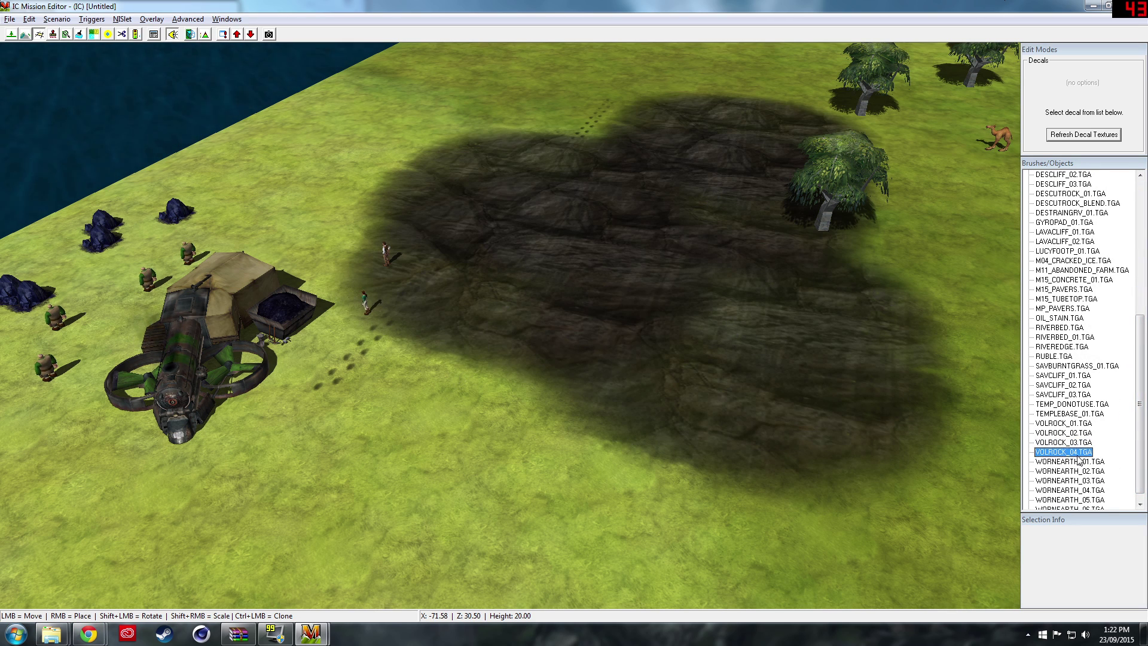
Place VOLROCK_04.TGA decals on the ground around the green player's lab and its two nearby characters.
right_click(424, 405)
right_click(453, 367)
right_click(364, 206)
right_click(257, 191)
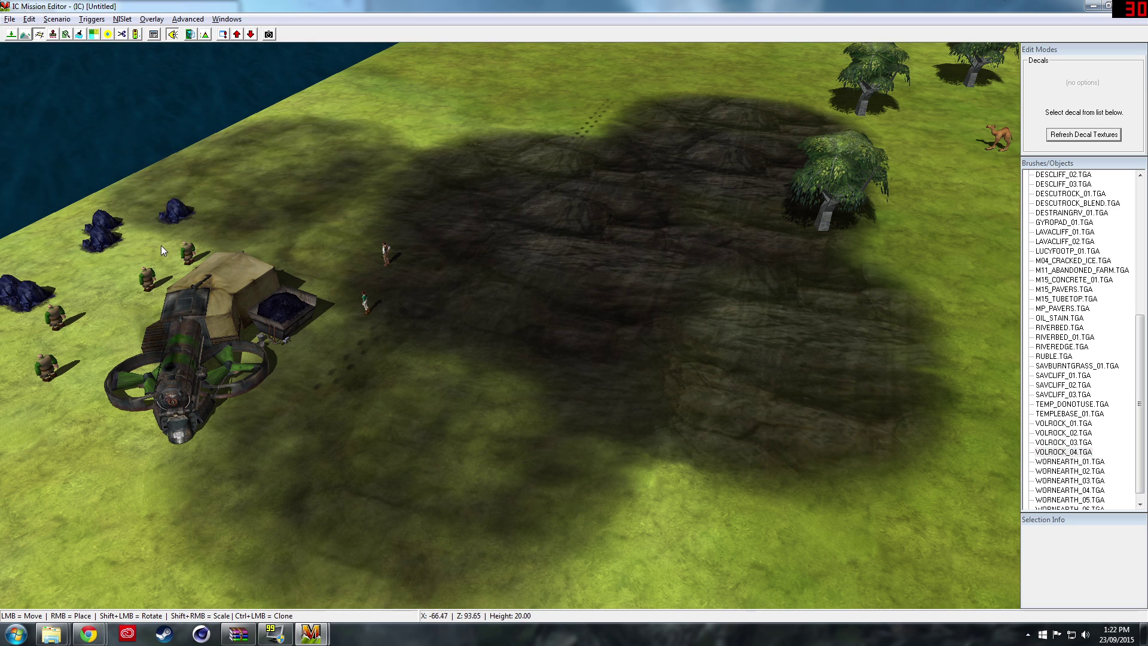
right_click(160, 245)
right_click(176, 305)
right_click(329, 238)
Extend the VOLROCK_04.TGA decals past the coal piles and over the grass toward the island's corner.
middle_drag(343, 220, 249, 318)
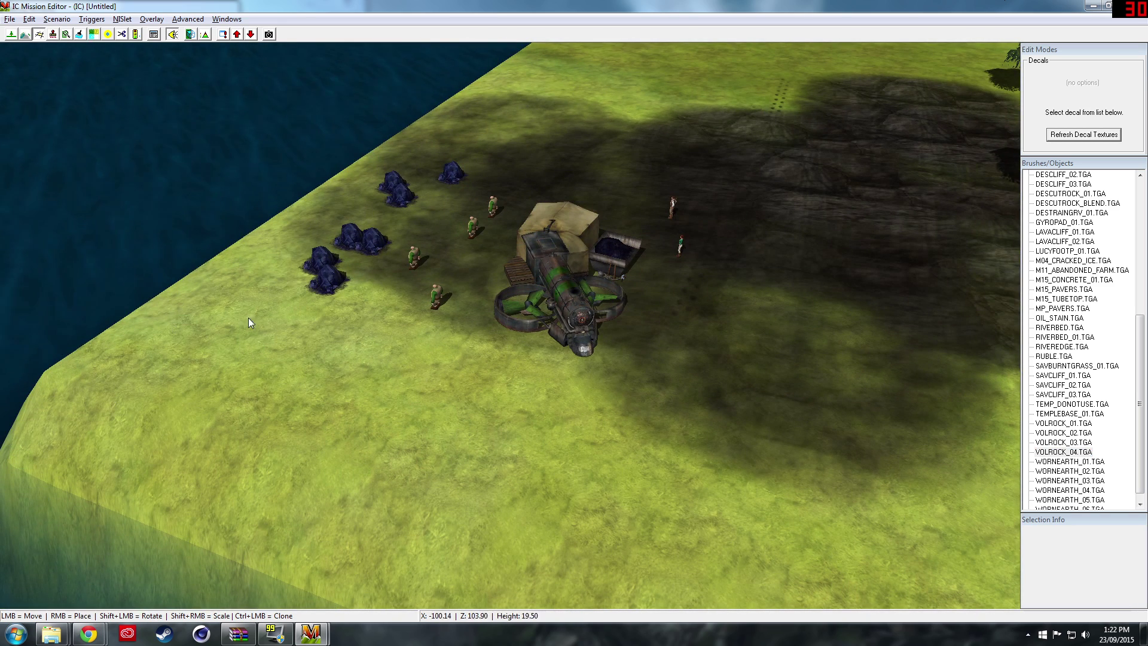
right_click(262, 310)
right_click(254, 384)
right_click(414, 438)
right_click(486, 446)
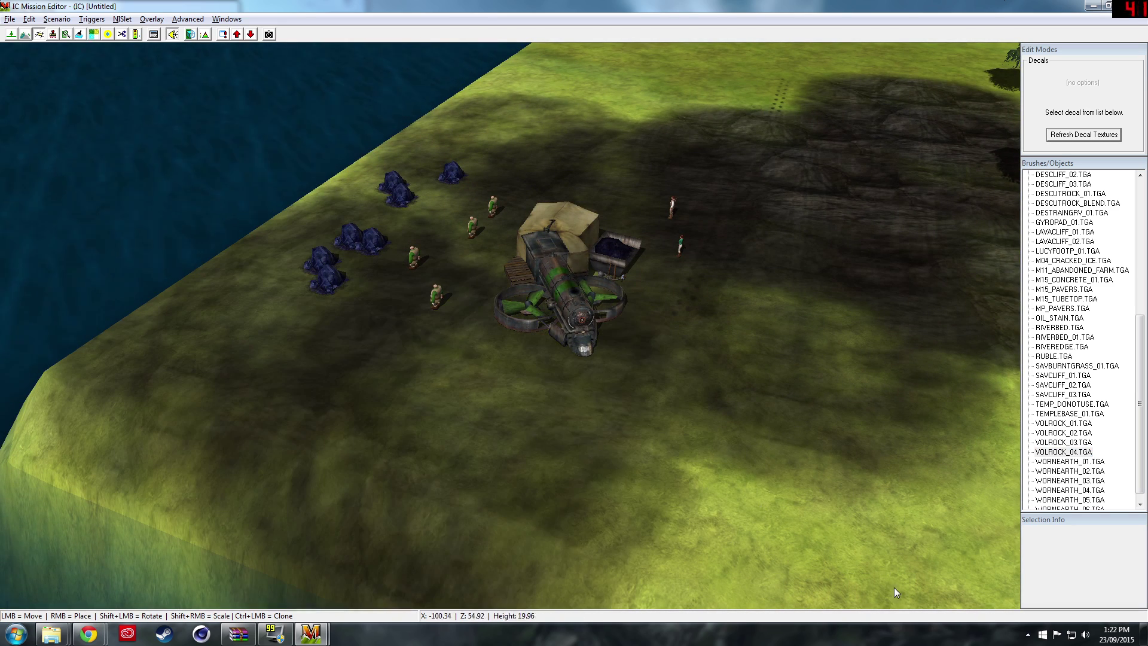
right_click(928, 577)
right_click(838, 372)
right_click(681, 481)
right_click(418, 184)
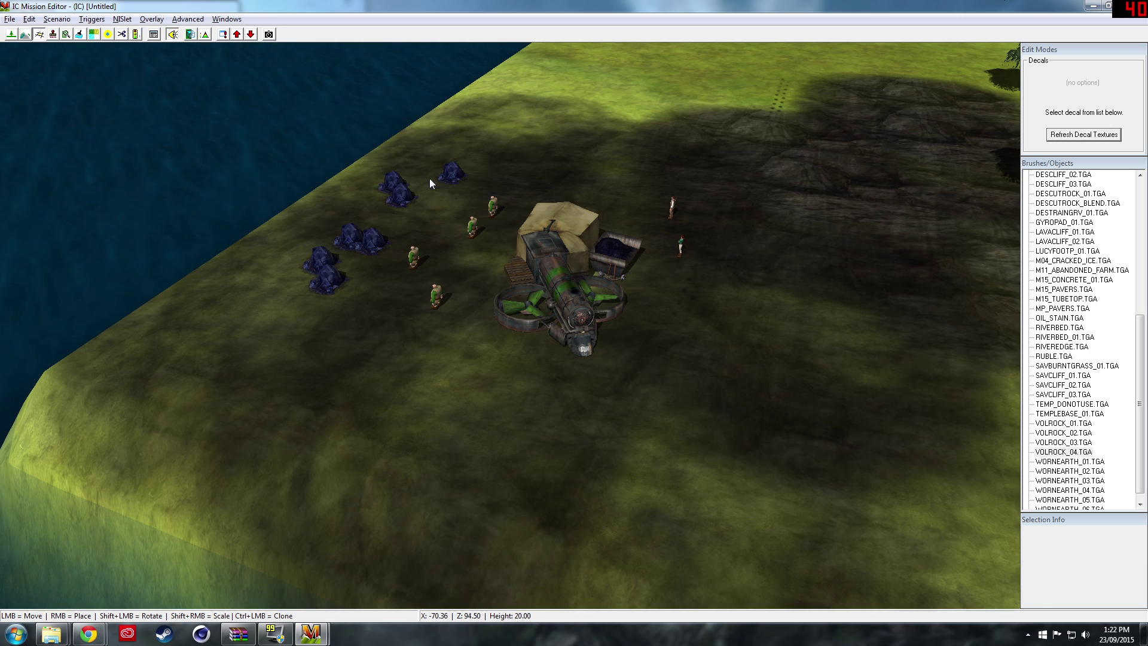
Layer more VOLROCK_04.TGA decals over the whole lab area and its coastline to darken the remaining grass.
right_click(475, 124)
right_click(567, 122)
right_click(689, 117)
right_click(852, 221)
right_click(783, 305)
right_click(792, 439)
right_click(604, 463)
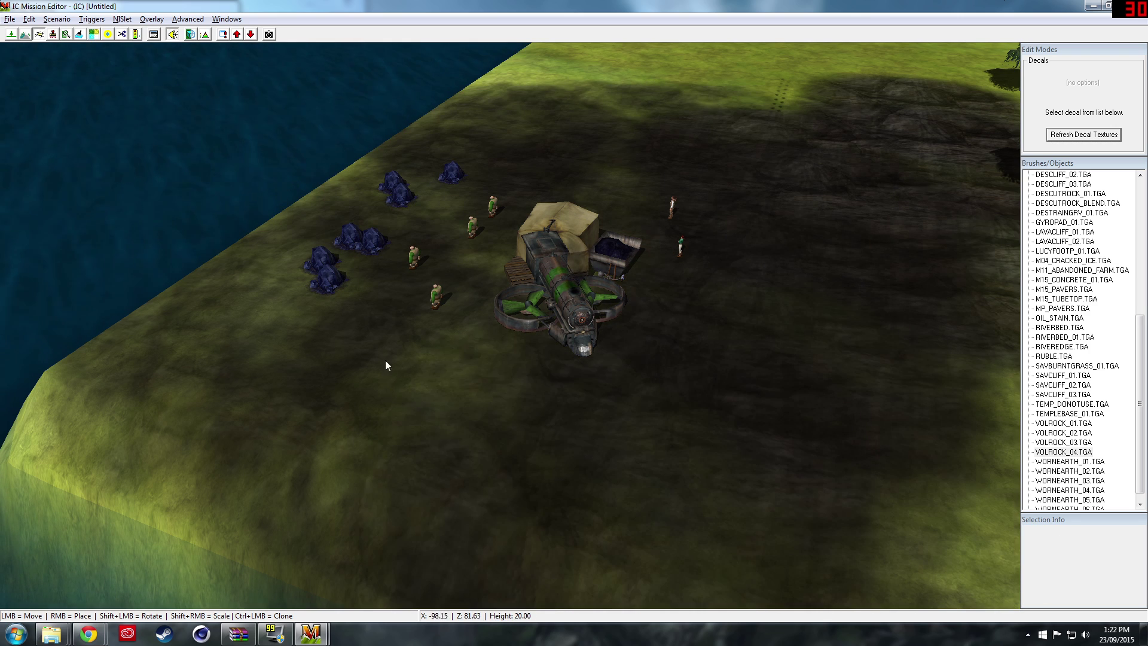
right_click(359, 394)
right_click(556, 185)
right_click(427, 245)
right_click(233, 299)
right_click(179, 427)
right_click(410, 164)
right_click(508, 108)
right_click(675, 98)
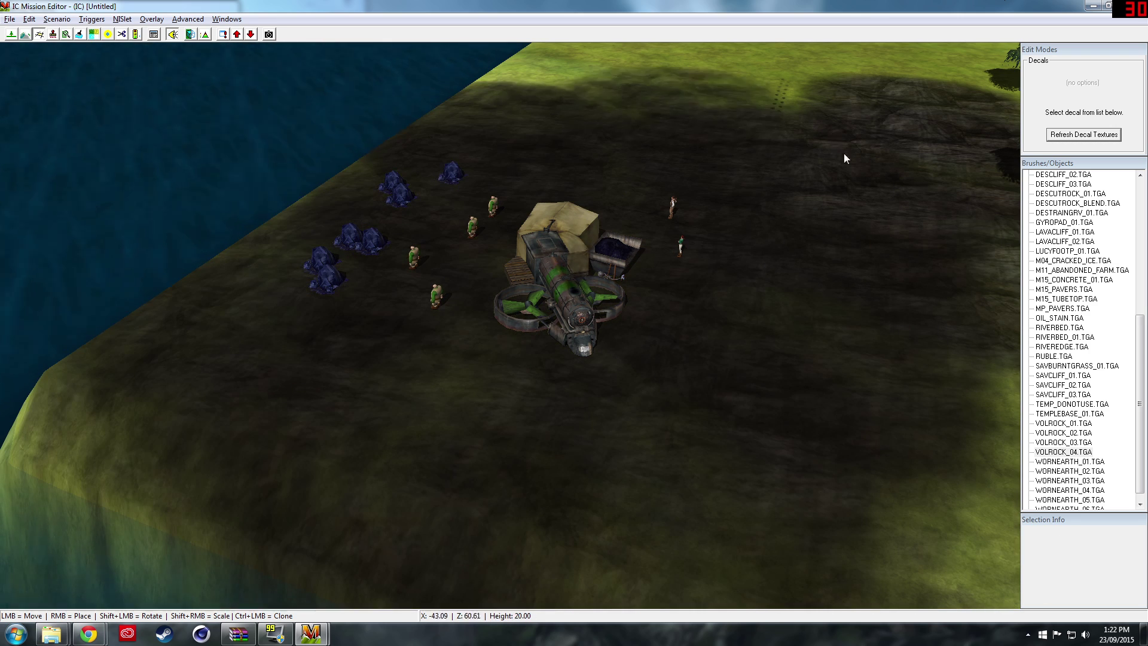
right_click(845, 153)
scroll(1076, 389, up, 1)
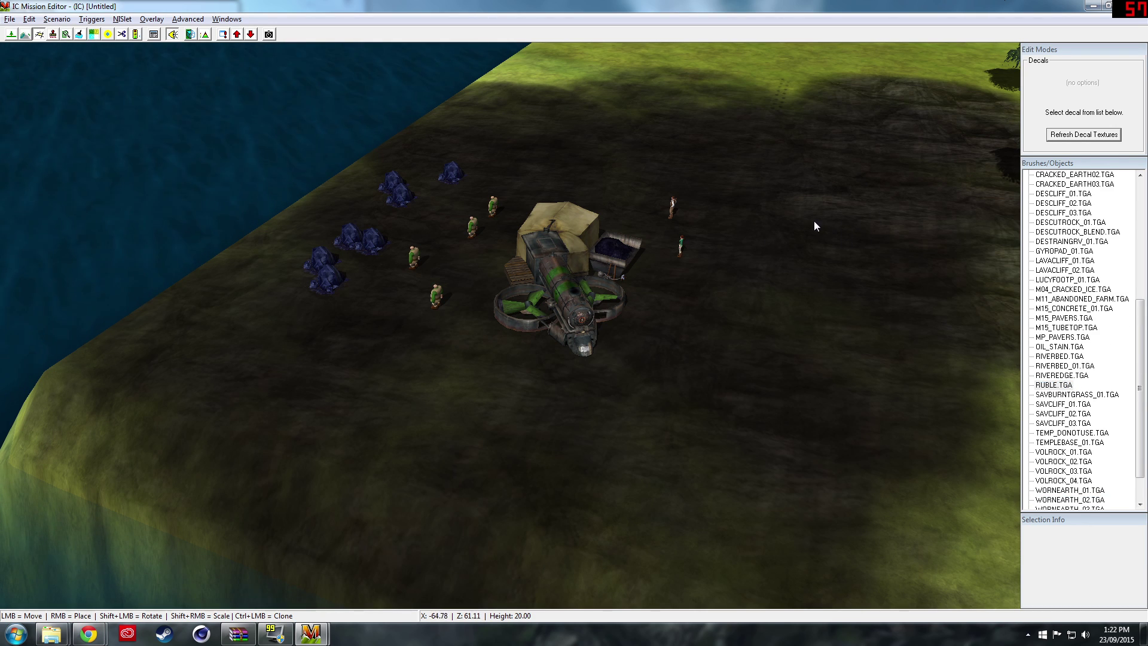
Add a different, reddish-brown rock decal over the dark ground in front of the green player's lab.
right_click(835, 319)
right_click(752, 444)
right_click(484, 445)
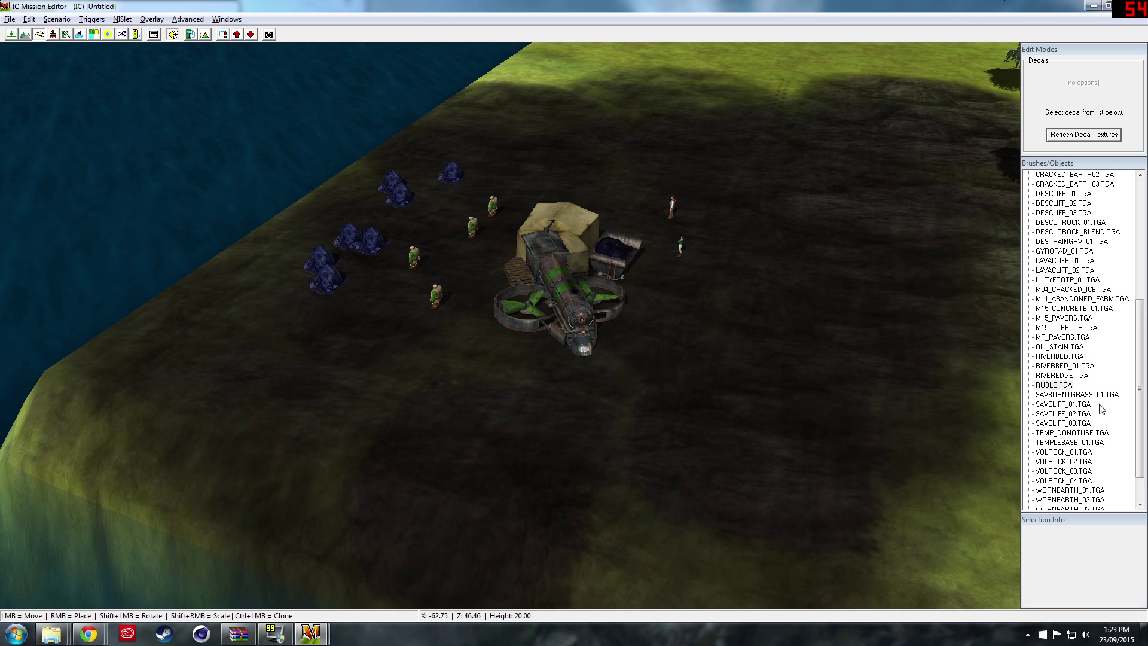
Paint a reddish texture onto the grass beyond the dark rock area with Texture Stamping.
scroll(1079, 336, up, 2)
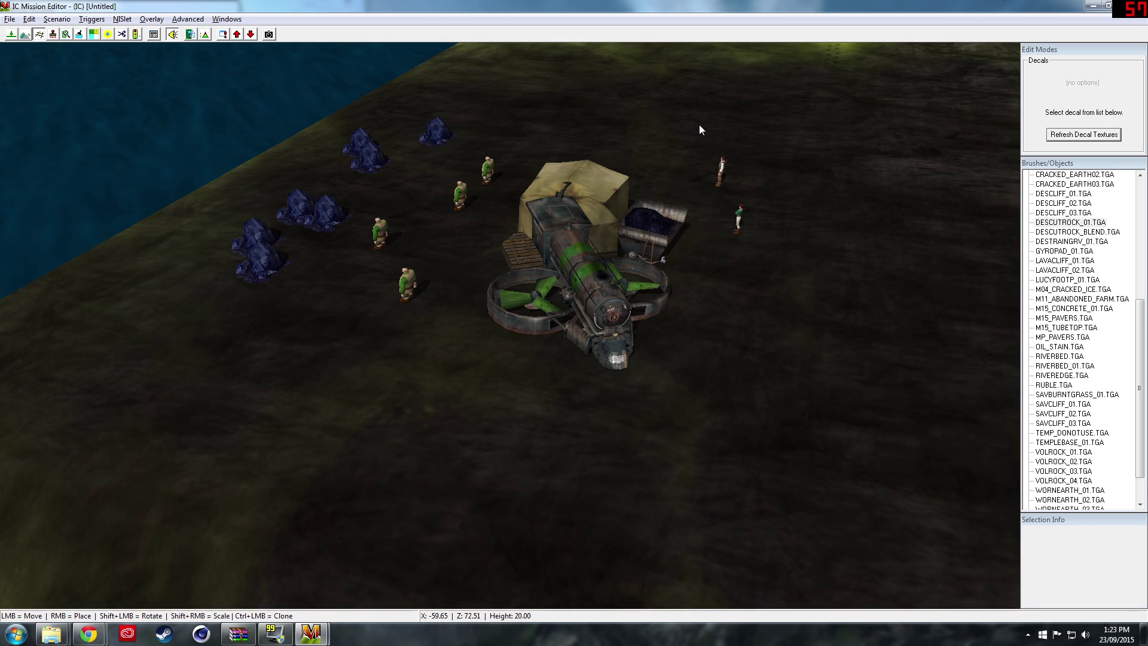
scroll(700, 130, down, 3)
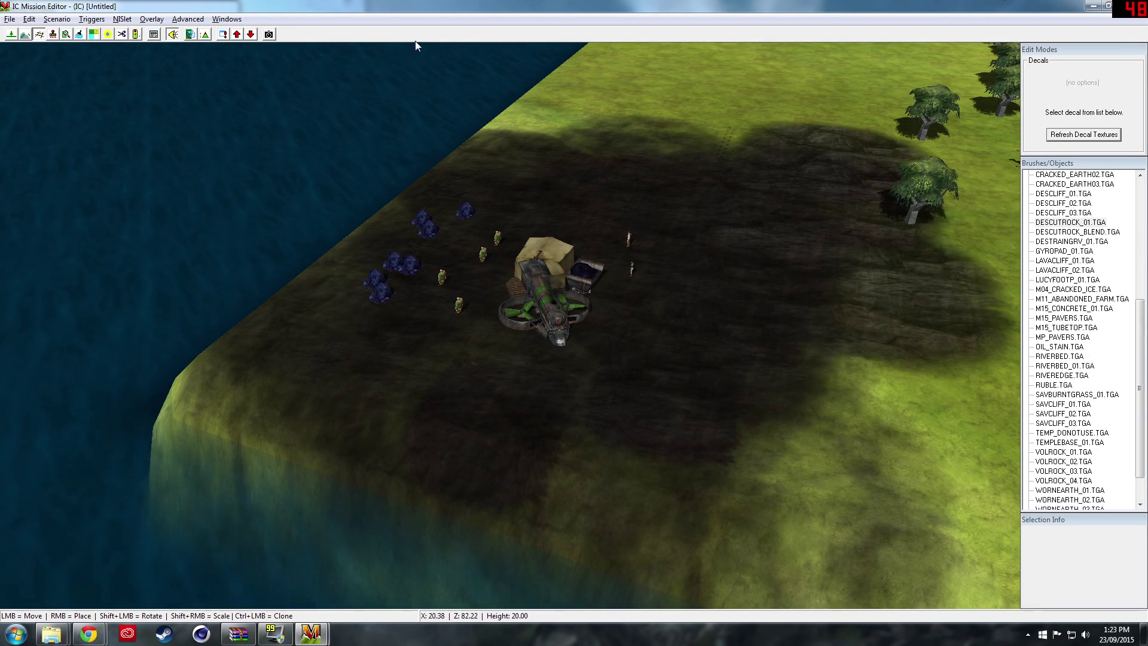
click(67, 34)
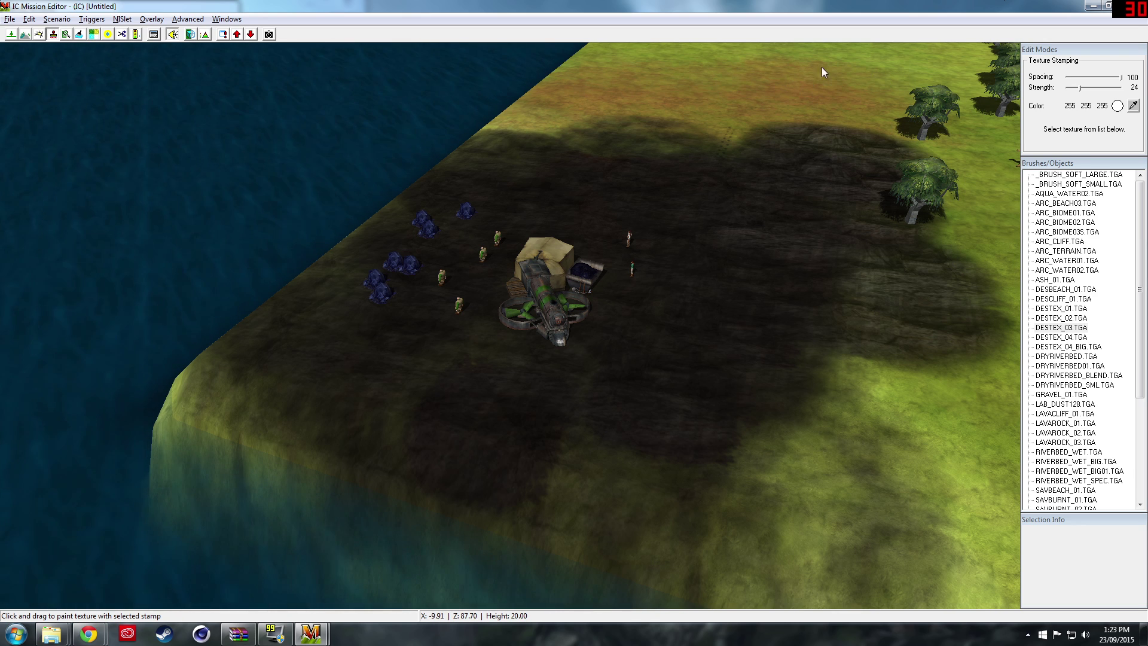
Apply the BEACH_01.TGA detail texture to a grass tile near the waterfall and replace it with SAVANNA_01.TGA.
click(66, 35)
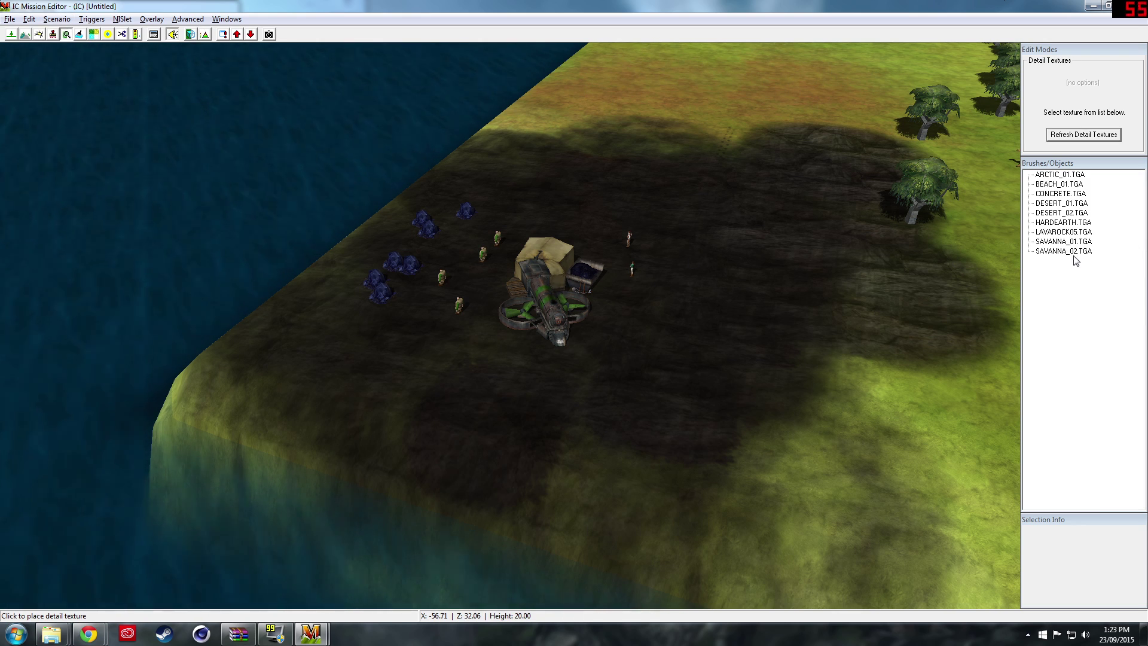
click(1062, 180)
key(Right)
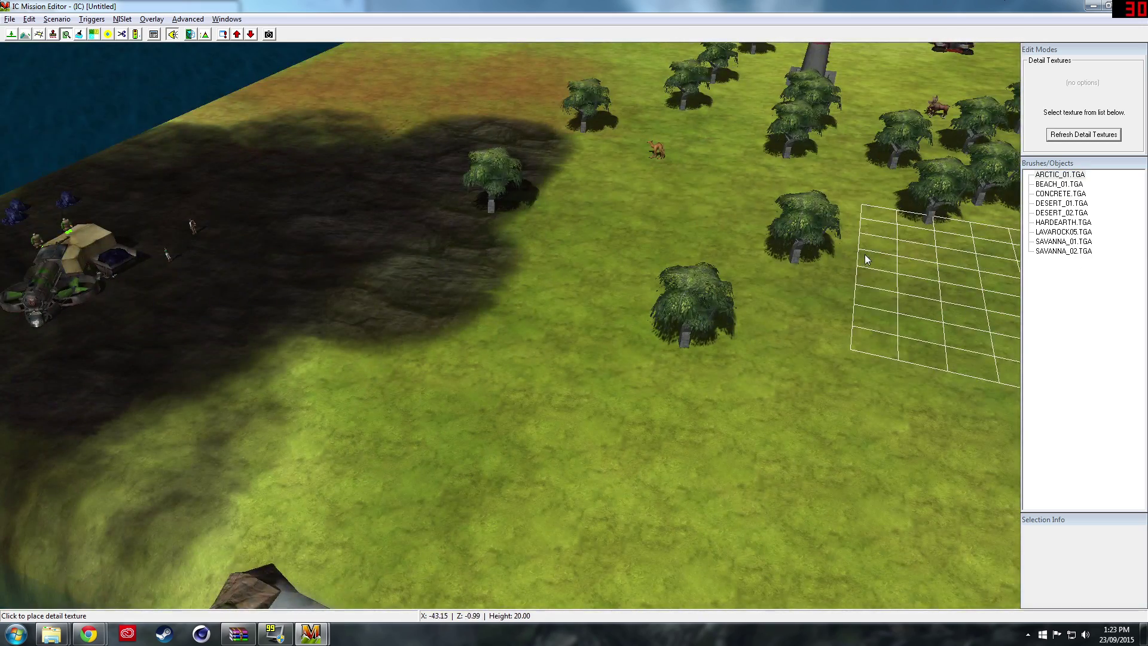
scroll(866, 258, down, 5)
scroll(774, 443, up, 4)
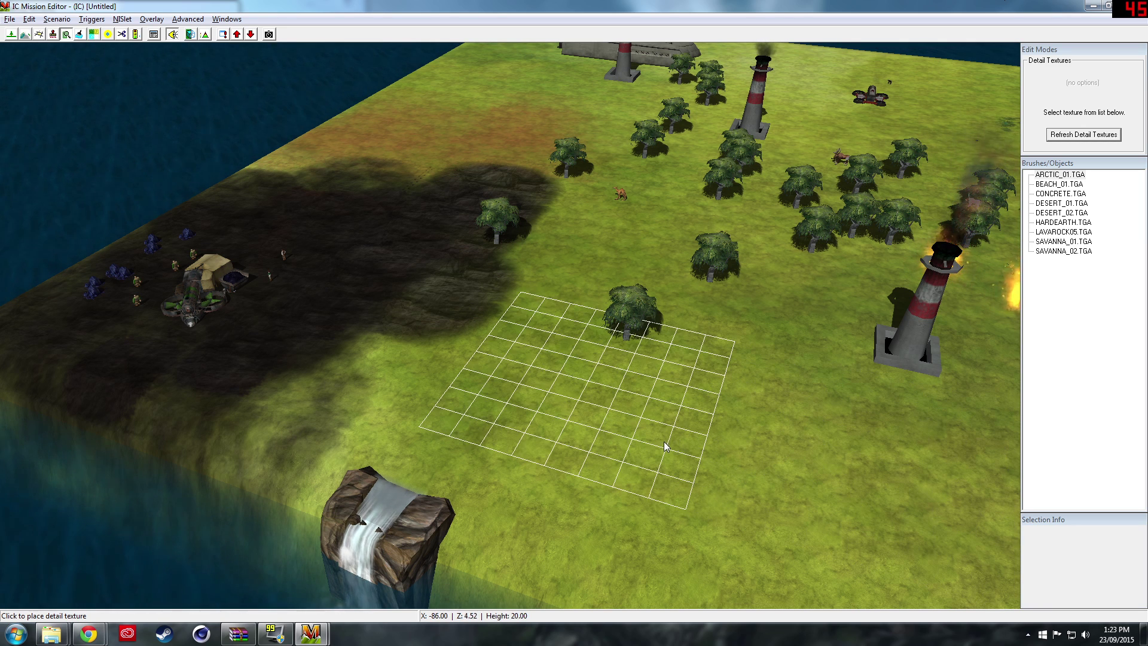
click(646, 434)
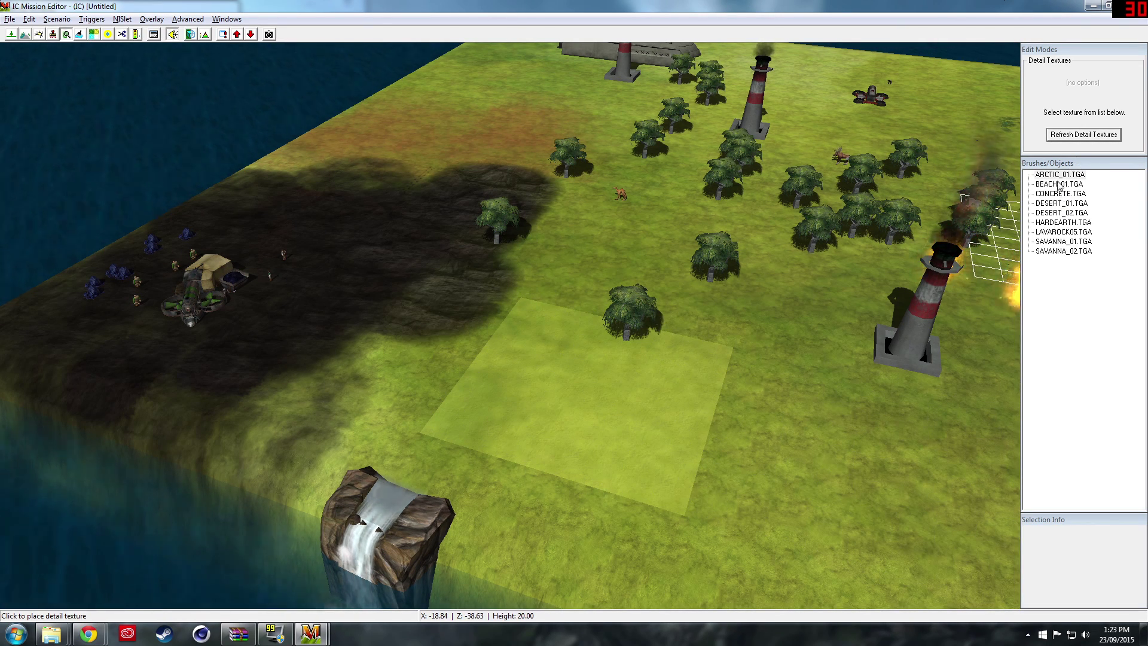
click(1068, 243)
click(586, 396)
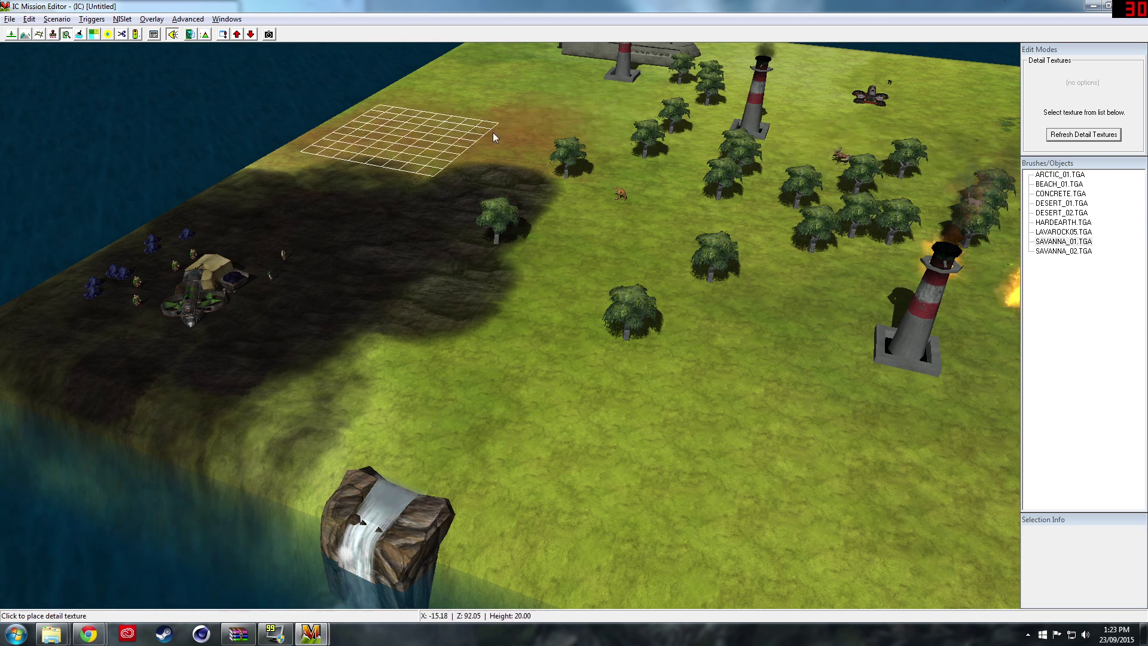
Set the water paint colour to purple (165, 27, 165) and paint the sea around the island's corner by the green player's lab.
click(79, 34)
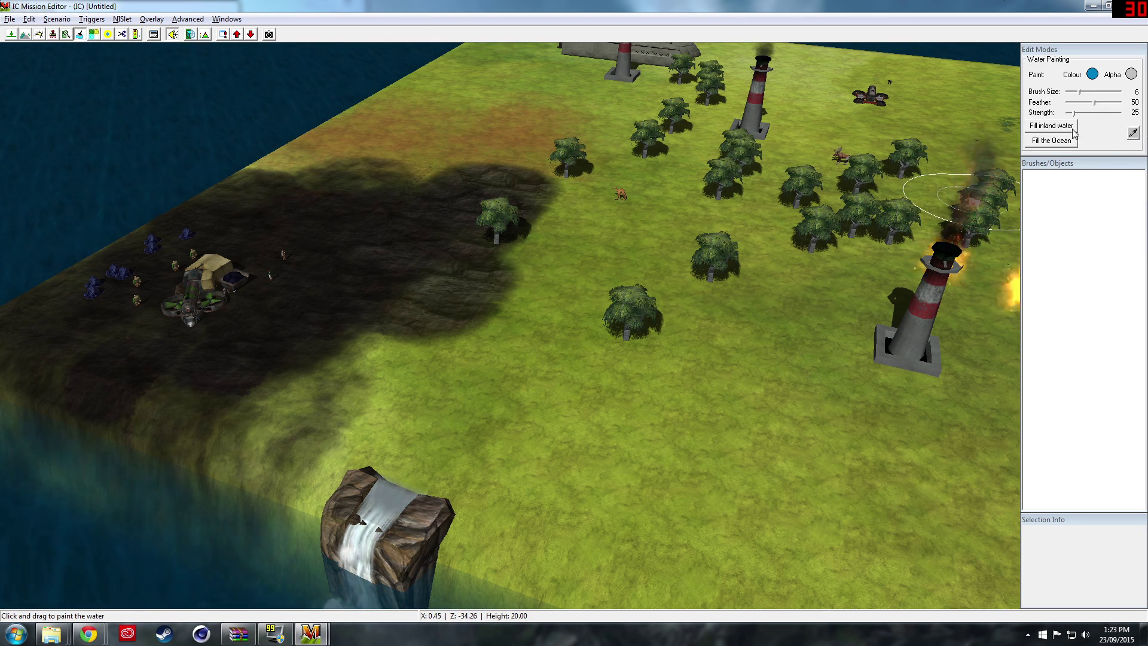
click(1092, 74)
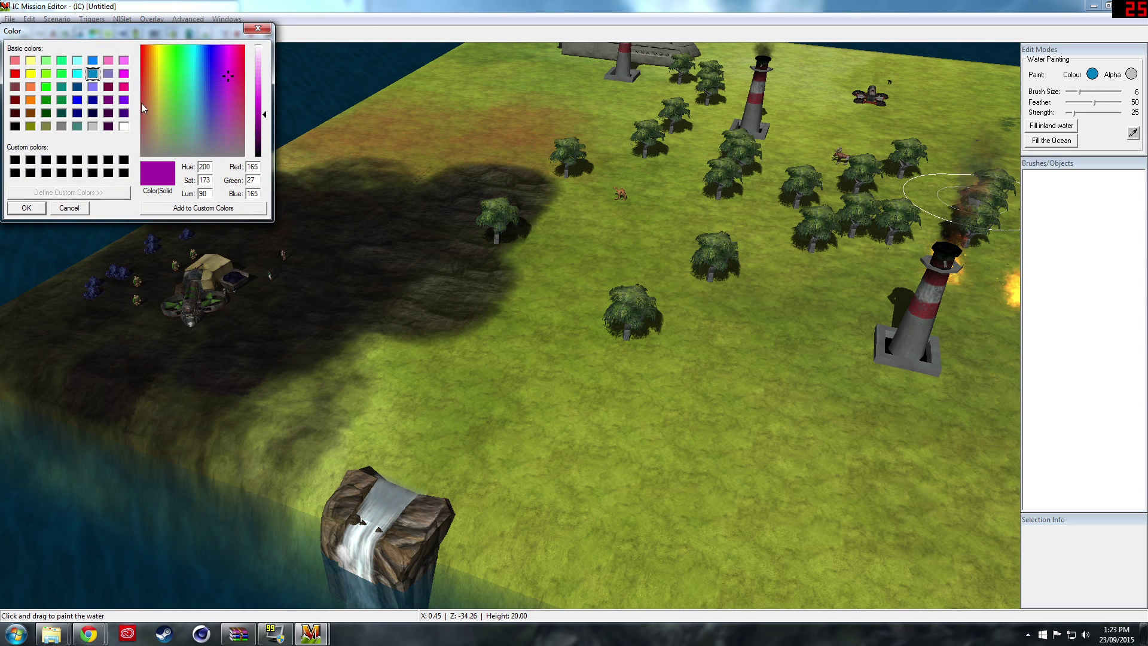
click(22, 210)
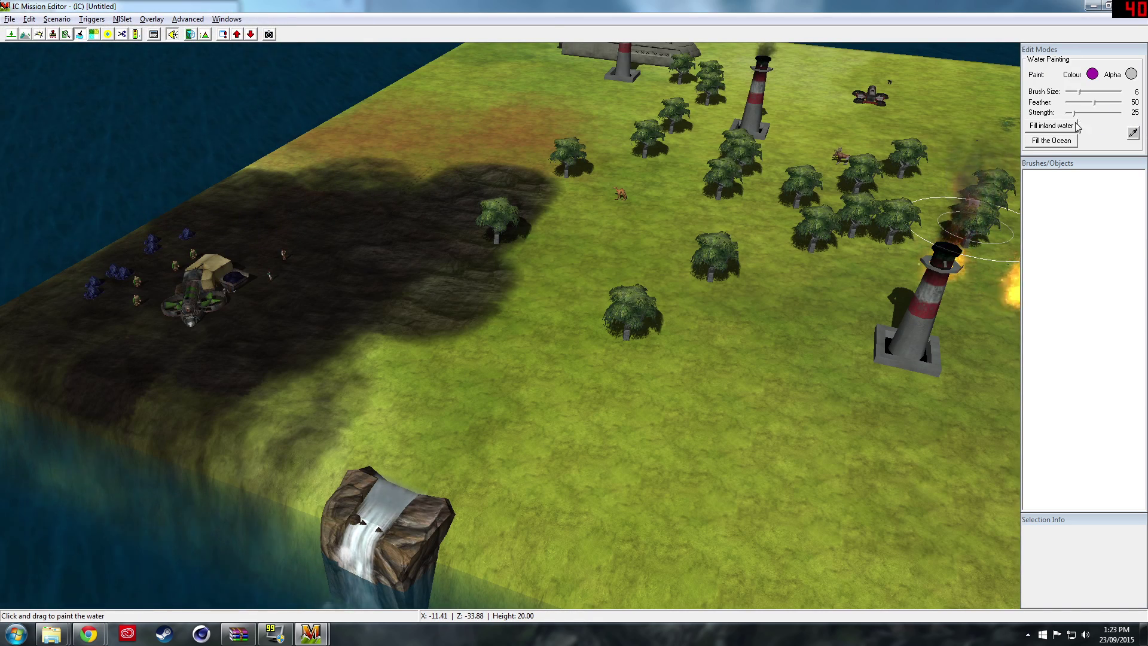
middle_drag(713, 235, 550, 232)
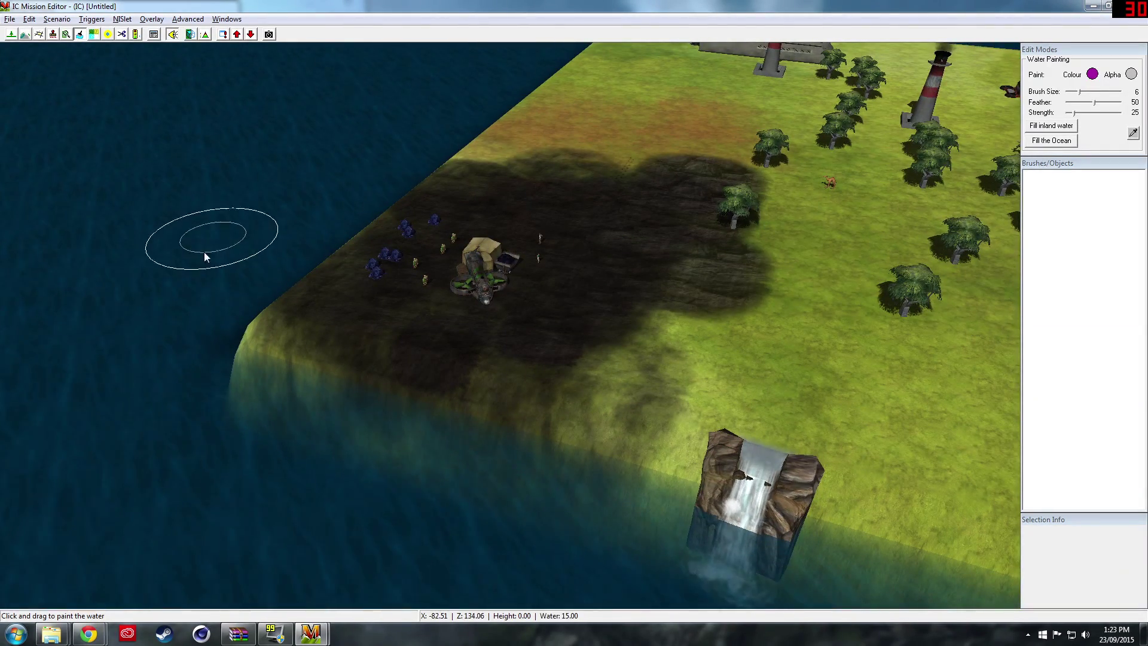
mouse_move(230, 244)
mouse_down()
mouse_move(173, 331)
mouse_move(226, 244)
mouse_move(164, 287)
mouse_move(261, 254)
mouse_move(184, 405)
mouse_move(169, 412)
mouse_move(154, 319)
mouse_move(281, 289)
mouse_move(236, 328)
mouse_move(212, 416)
mouse_move(324, 467)
mouse_move(90, 426)
mouse_move(490, 556)
mouse_move(356, 469)
mouse_move(418, 460)
mouse_move(549, 522)
mouse_move(339, 582)
mouse_up()
scroll(322, 559, down, 3)
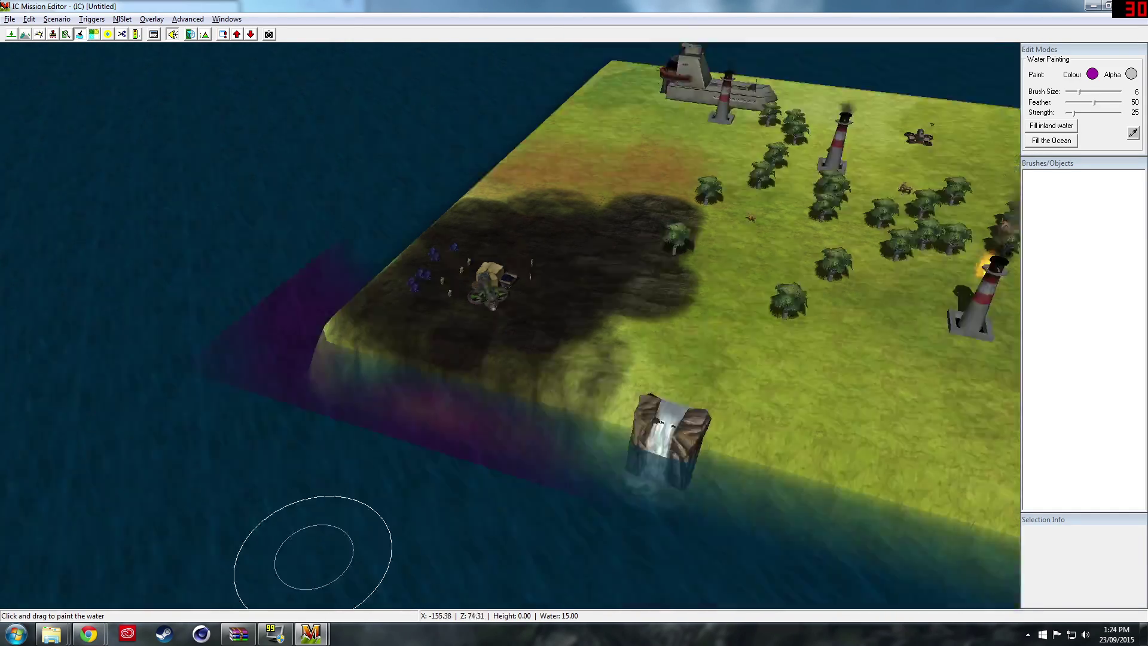
Extend the purple water paint along the shore from the green player's corner to the waterfall, using brush size 6.
key(Left)
key(Down)
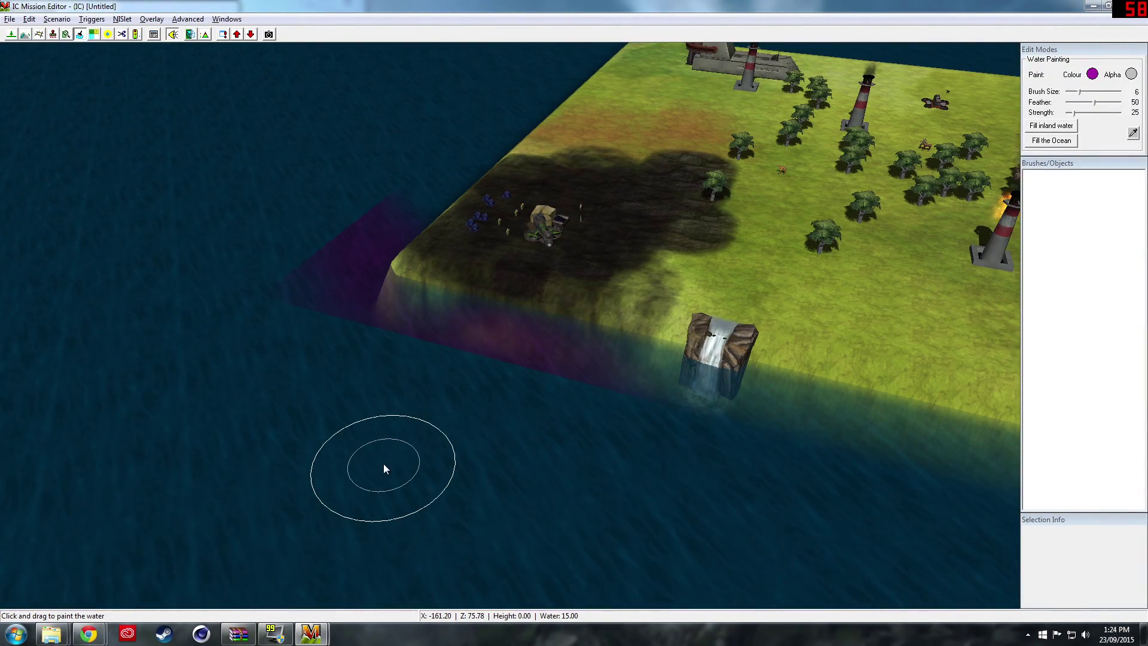
key(Up)
key(Right)
scroll(601, 439, up, 3)
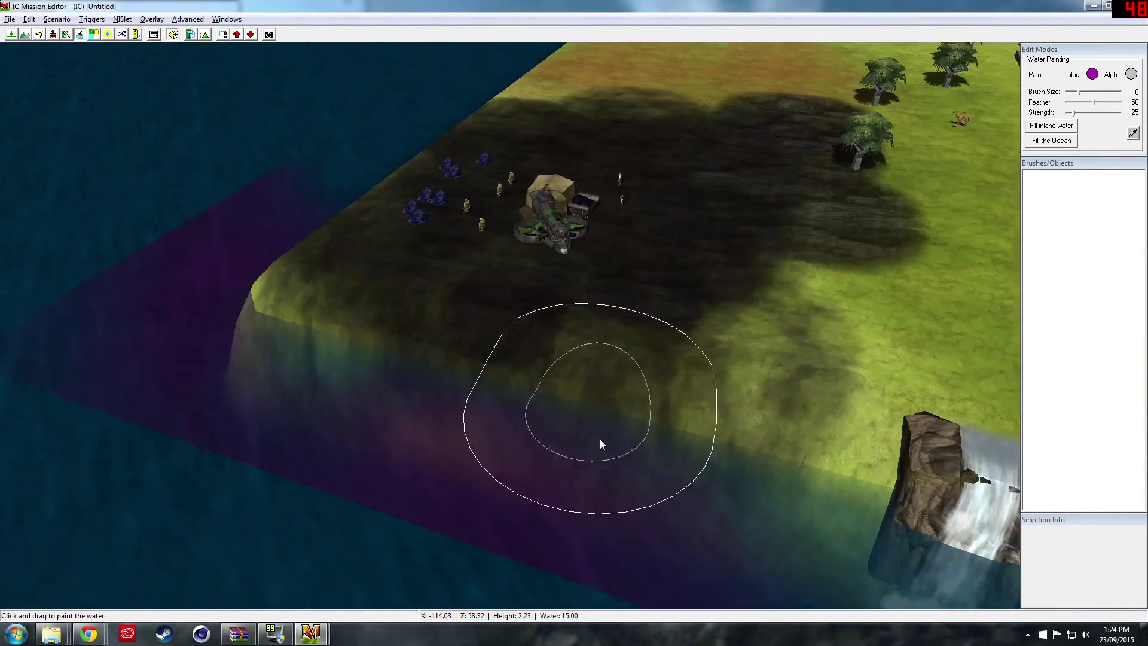
mouse_move(948, 501)
mouse_down()
mouse_move(852, 598)
mouse_move(773, 504)
mouse_up()
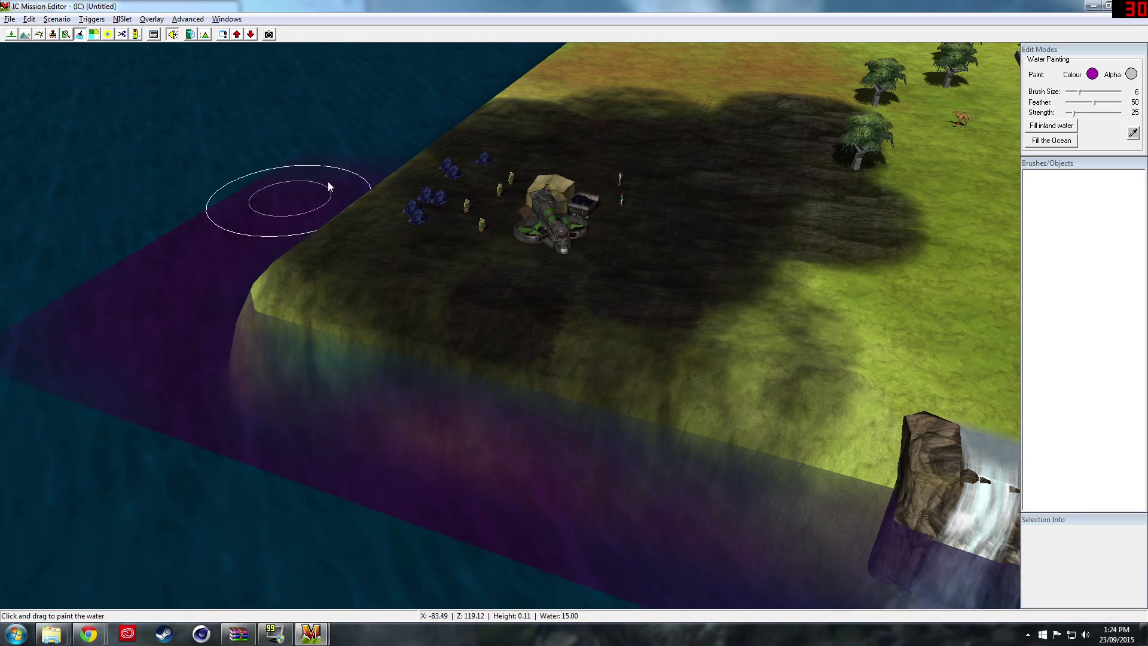
Paint the Snow terrain type with brush size 6 over the dark rock, the surrounding grass and the shore around the waterfall.
click(94, 34)
right_drag(821, 218, 702, 303)
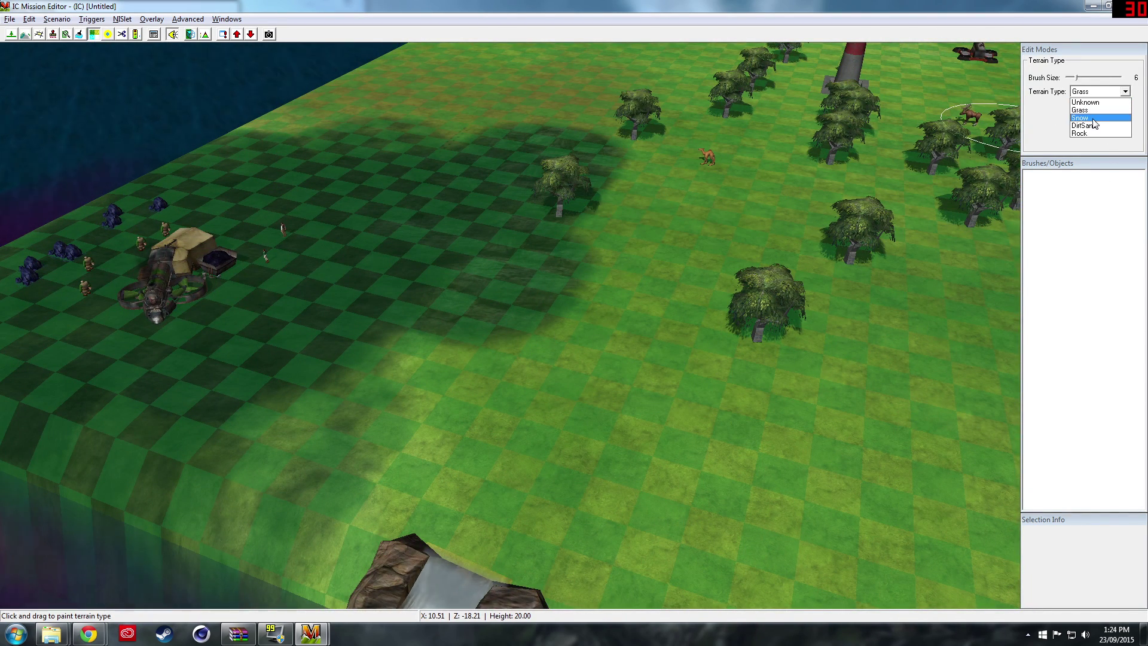
click(1093, 119)
mouse_move(703, 269)
mouse_down()
mouse_move(741, 387)
mouse_move(609, 460)
mouse_move(317, 473)
mouse_move(516, 407)
mouse_move(703, 262)
mouse_move(712, 167)
mouse_move(580, 98)
mouse_up()
drag(92, 292, 67, 276)
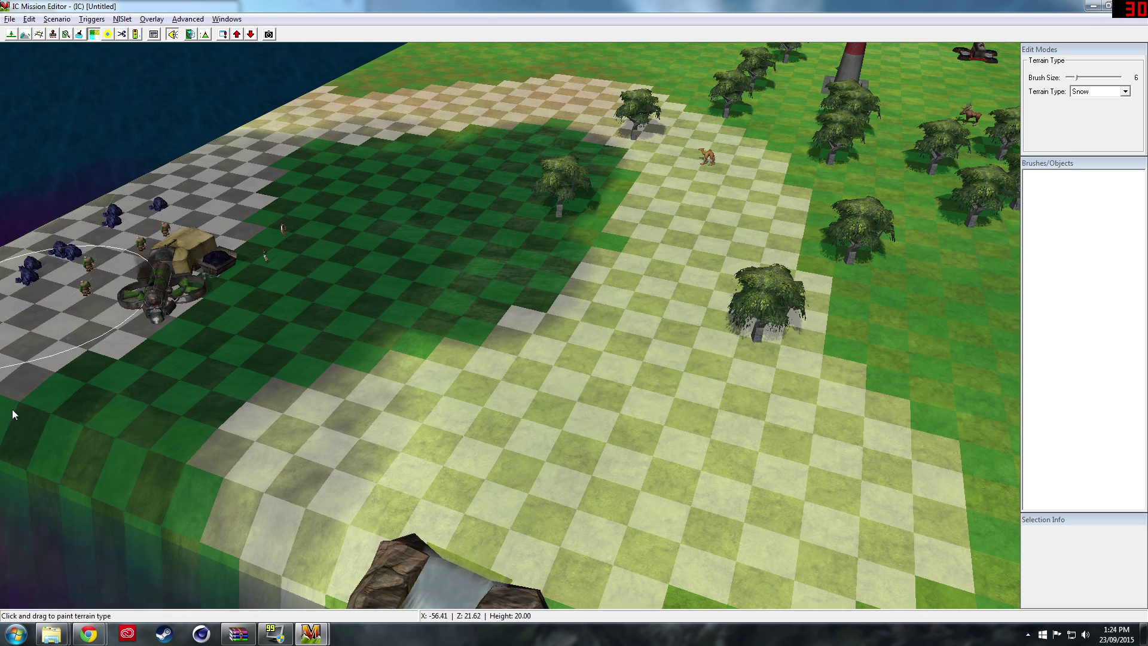
mouse_move(12, 409)
mouse_down()
mouse_move(215, 365)
mouse_move(209, 349)
mouse_move(318, 98)
mouse_move(596, 136)
mouse_up()
mouse_move(795, 385)
mouse_down()
mouse_move(467, 55)
mouse_move(476, 73)
mouse_up()
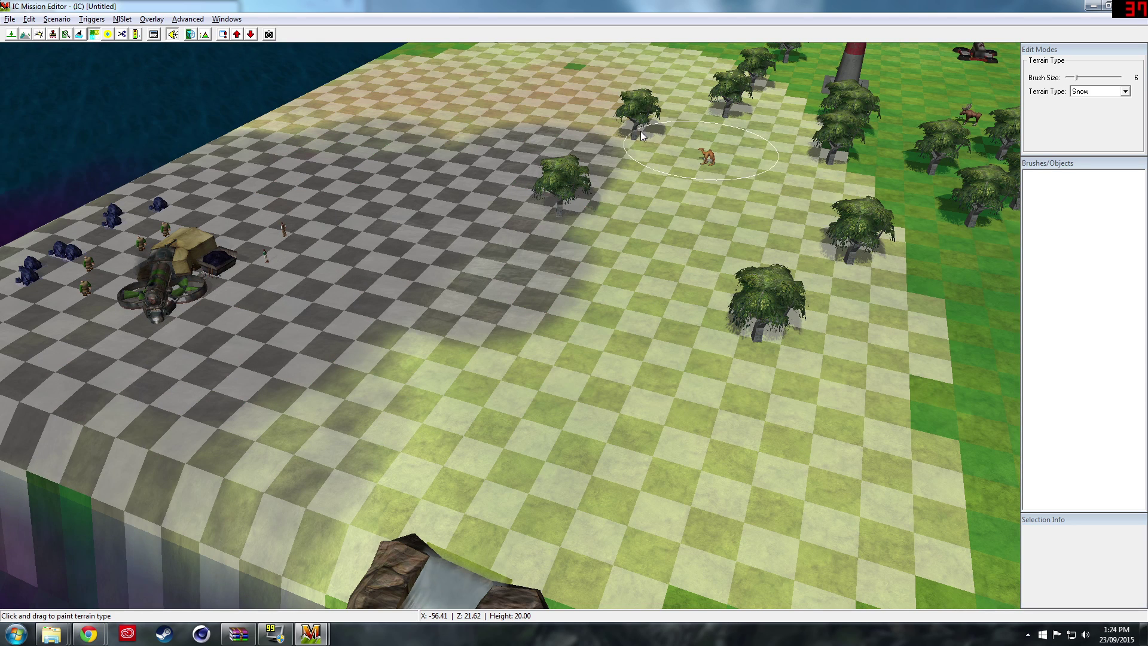
mouse_move(556, 49)
mouse_down()
mouse_move(913, 479)
mouse_move(942, 364)
mouse_up()
scroll(942, 364, down, 5)
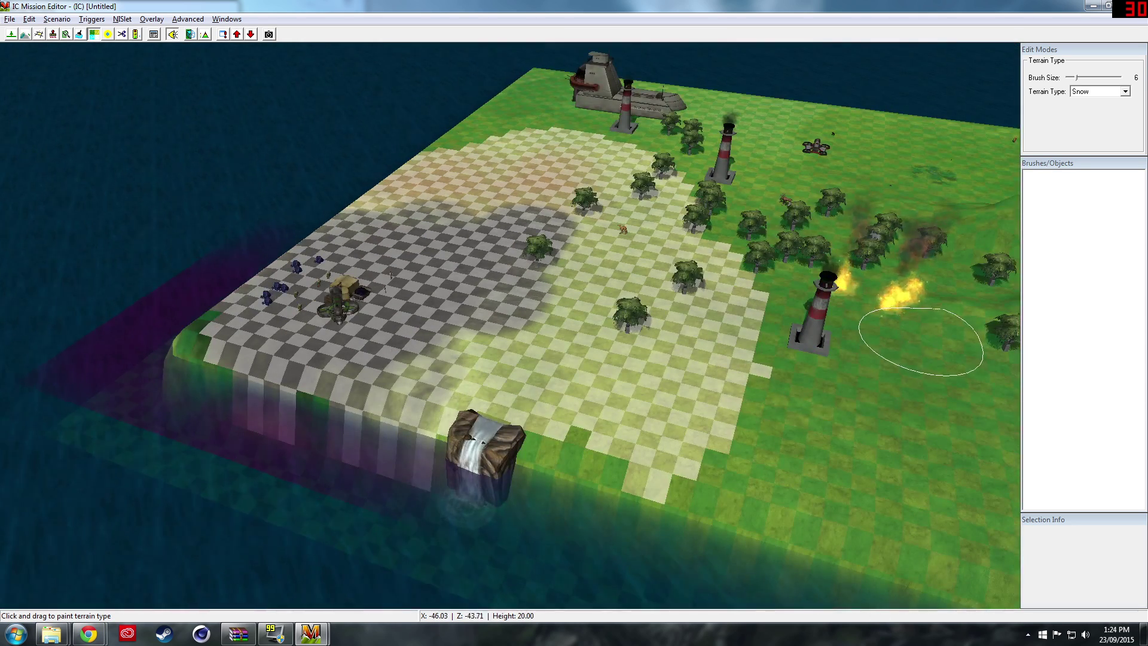
mouse_move(420, 512)
mouse_down()
mouse_move(394, 472)
mouse_move(311, 431)
mouse_move(127, 373)
mouse_move(225, 519)
mouse_move(446, 566)
mouse_move(300, 497)
mouse_move(182, 367)
mouse_up()
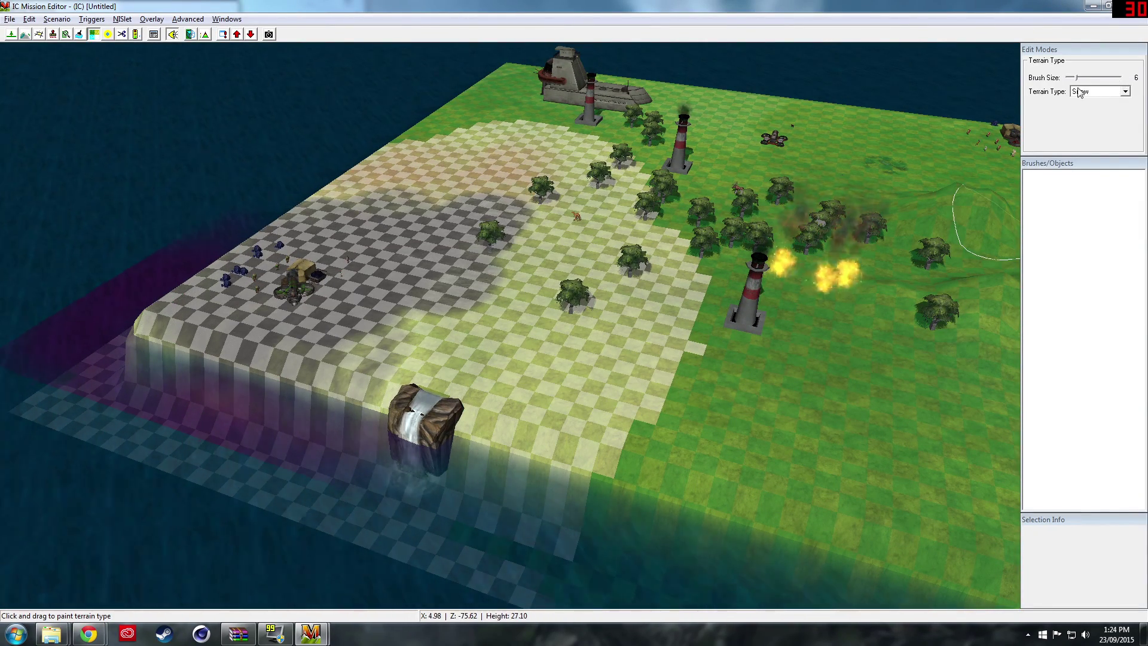
Set the terrain type brush to size 32 and paint Rock over the forest, hills and grass beyond the snow area.
drag(1076, 77, 1121, 77)
click(1125, 91)
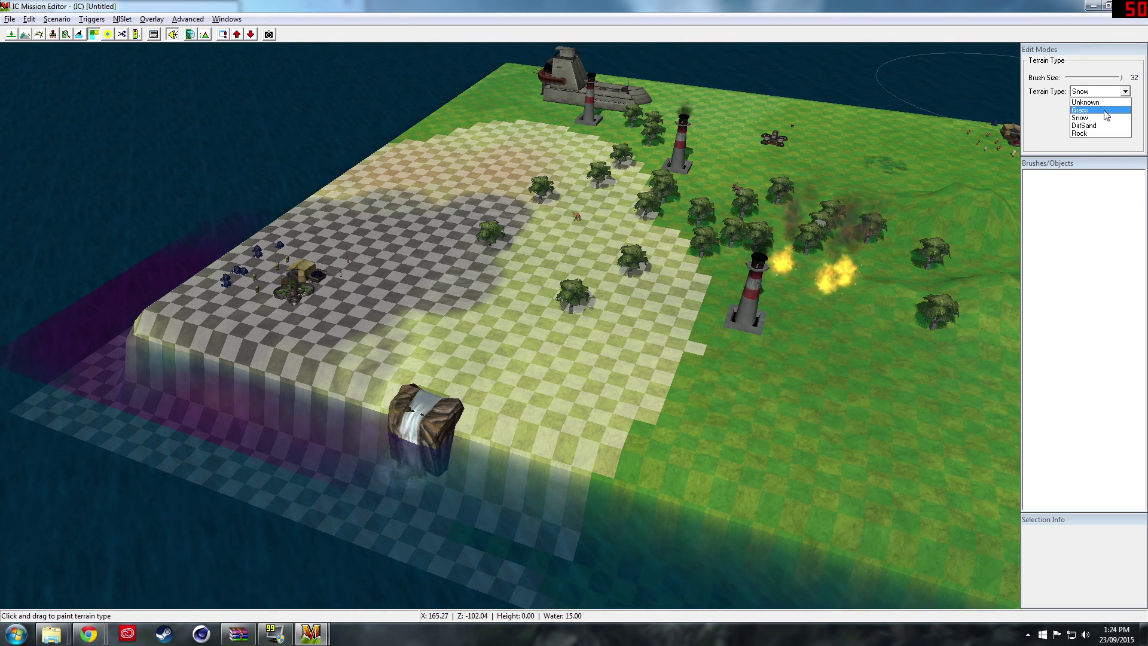
click(1105, 134)
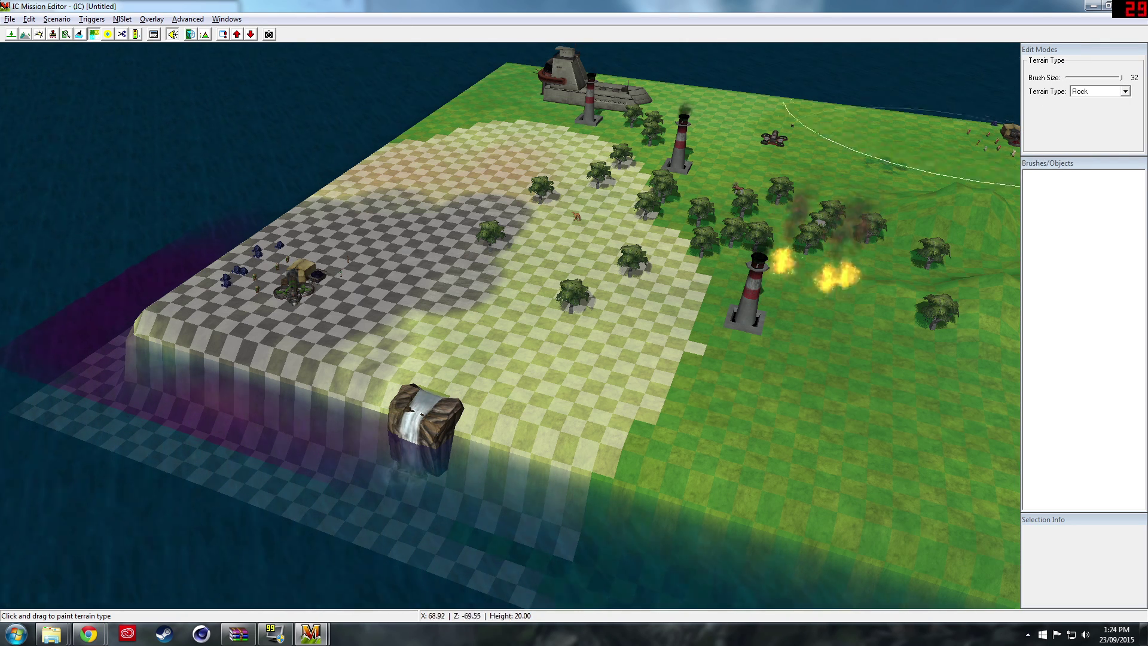
right_drag(915, 167, 1029, 160)
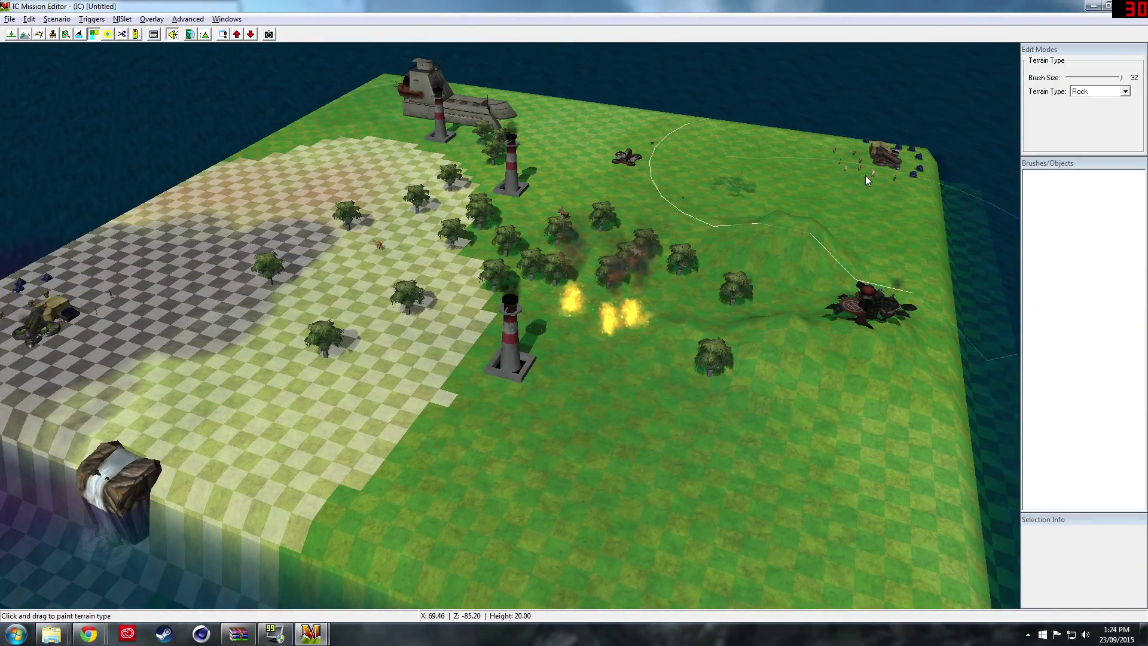
mouse_move(866, 175)
mouse_down()
mouse_move(862, 150)
mouse_move(748, 215)
mouse_move(835, 379)
mouse_move(698, 539)
mouse_move(810, 303)
mouse_move(765, 216)
mouse_move(680, 251)
mouse_up()
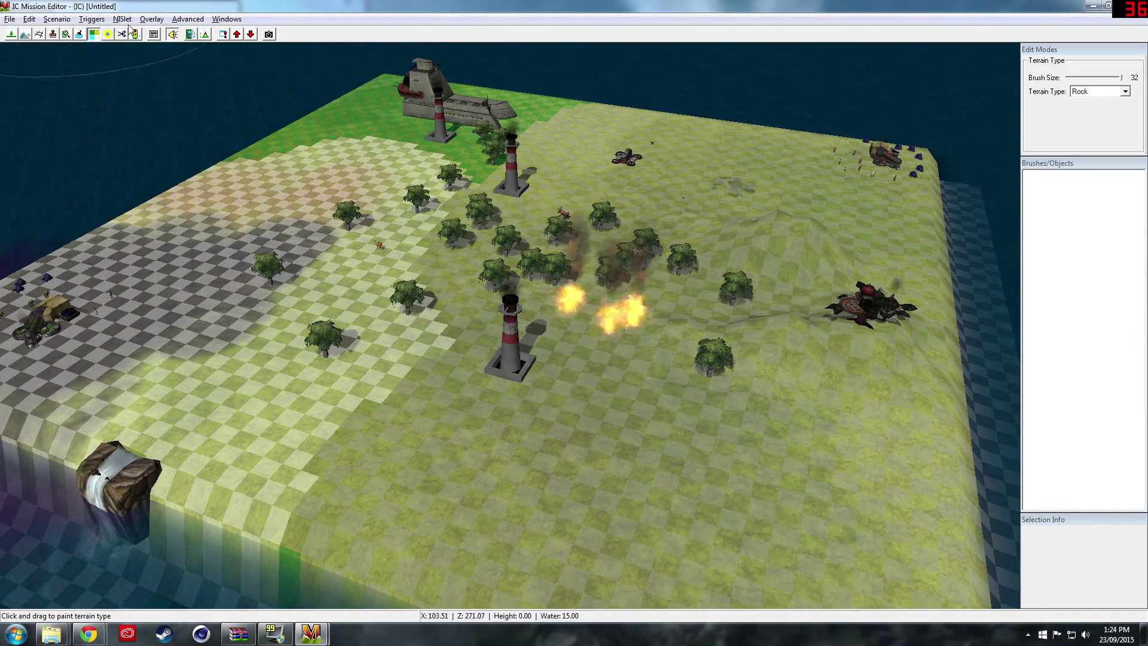
Open the Terrain Cropping mode and set the crop size to 1/1.
click(108, 35)
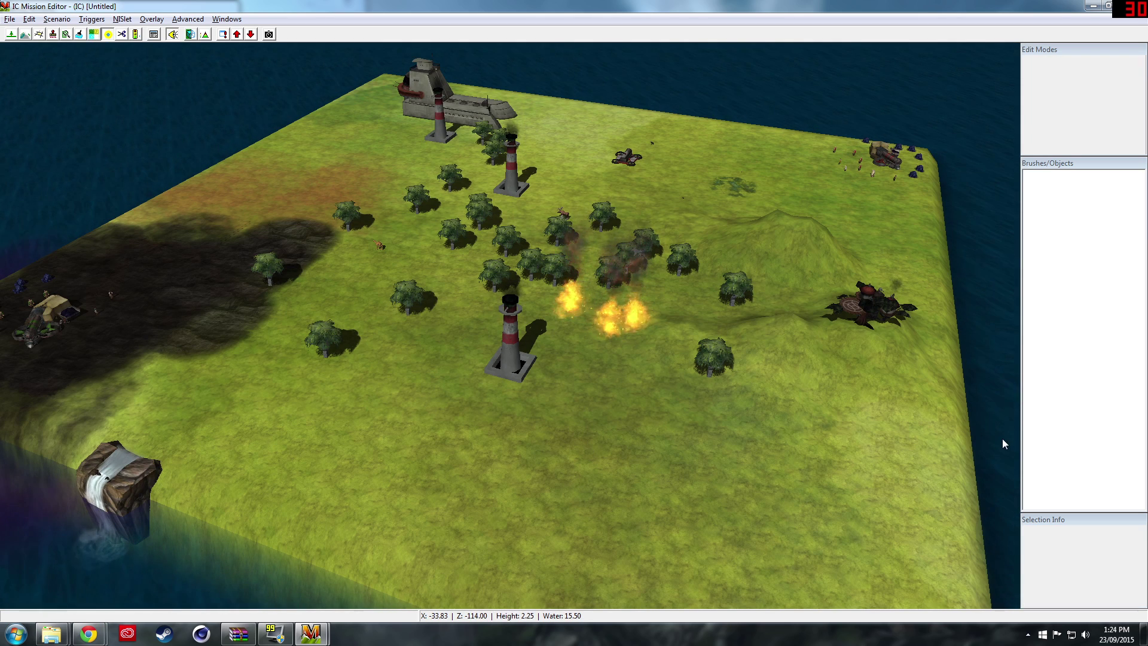
click(94, 34)
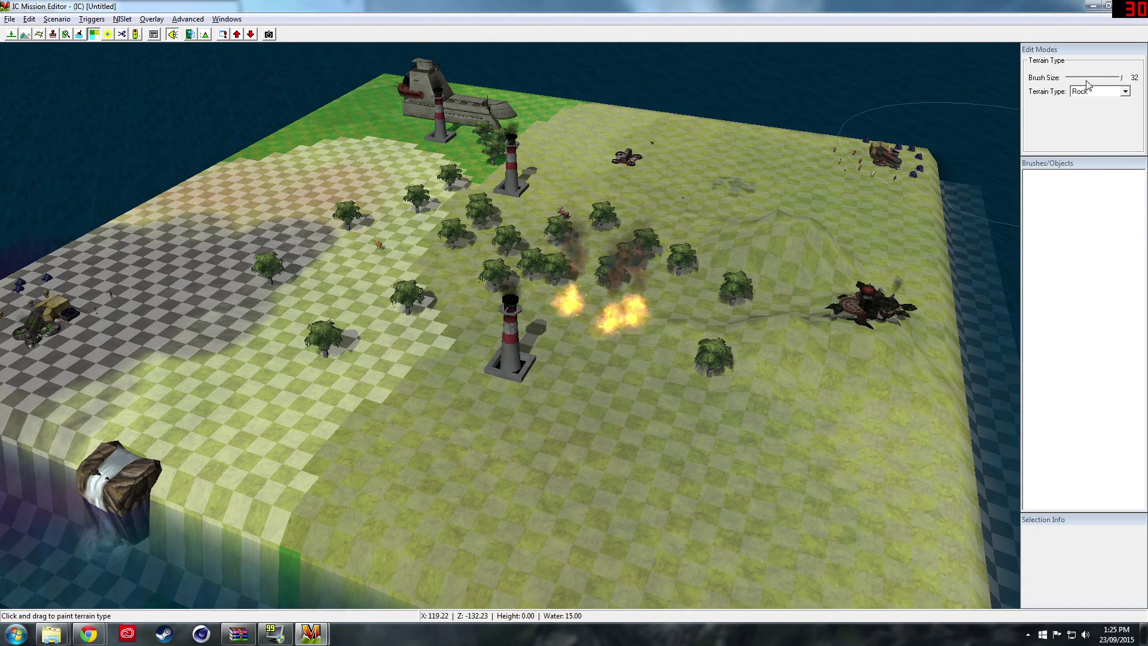
click(122, 35)
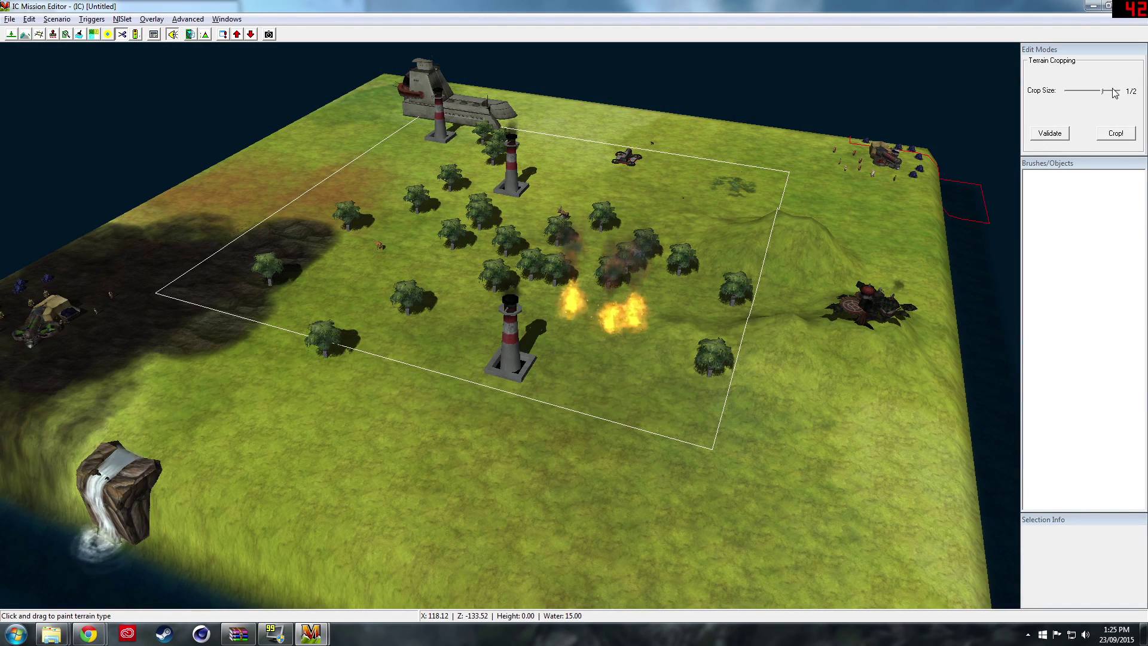
drag(1102, 91, 1116, 93)
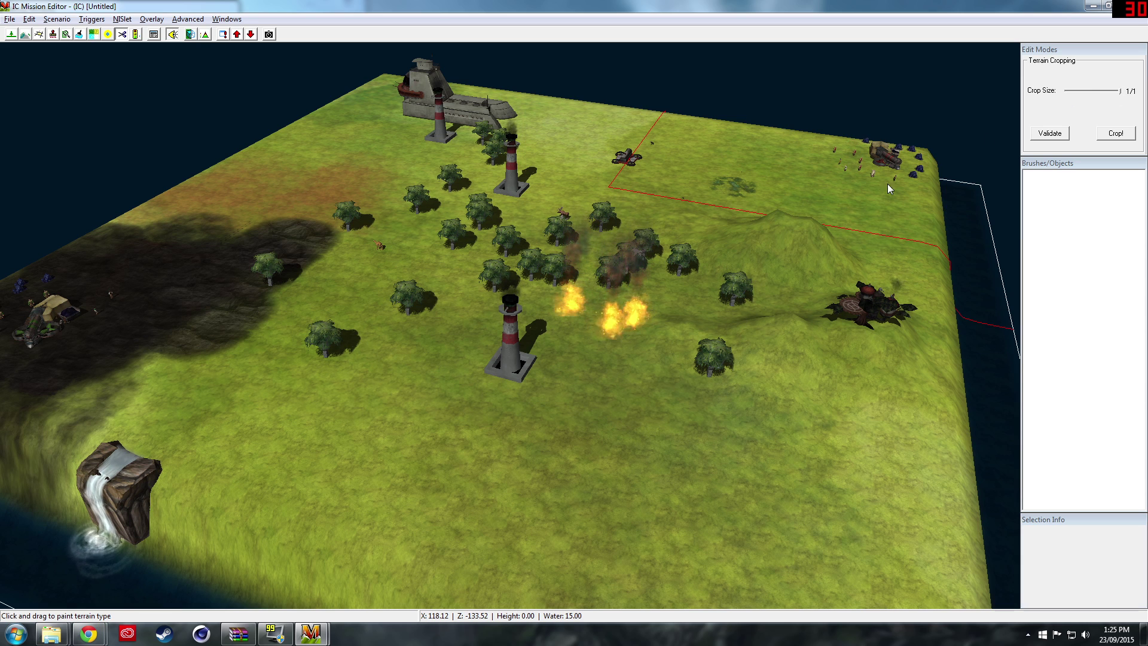
Switch to the impass map and paint Passible over the hills near the red player's lab with brush size 32.
click(135, 34)
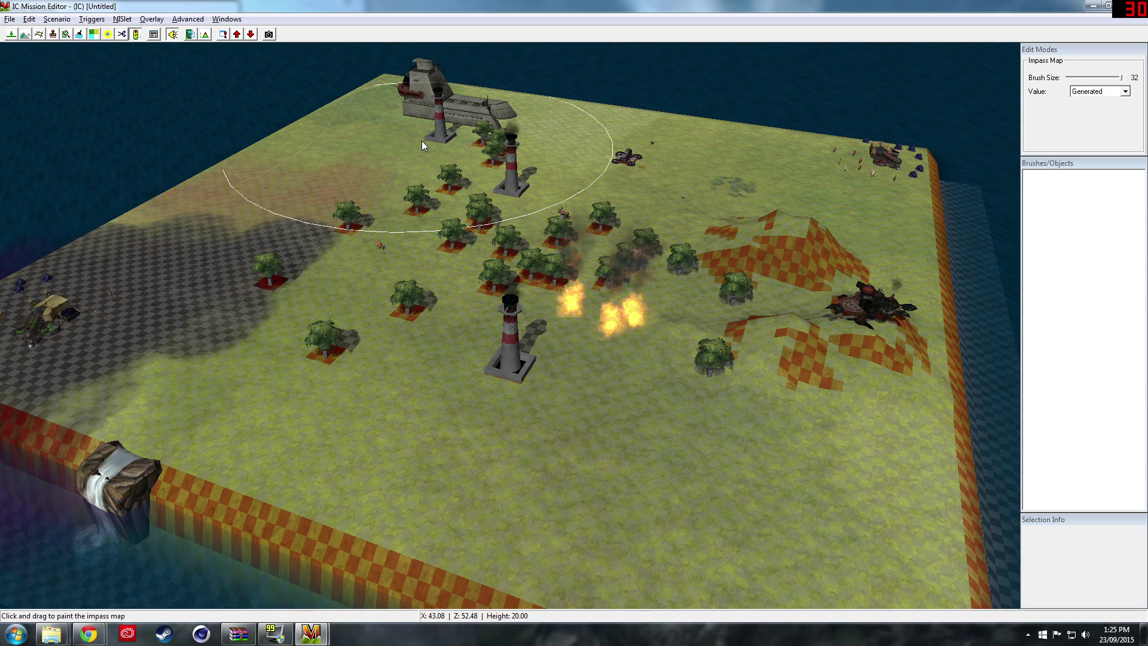
click(1103, 92)
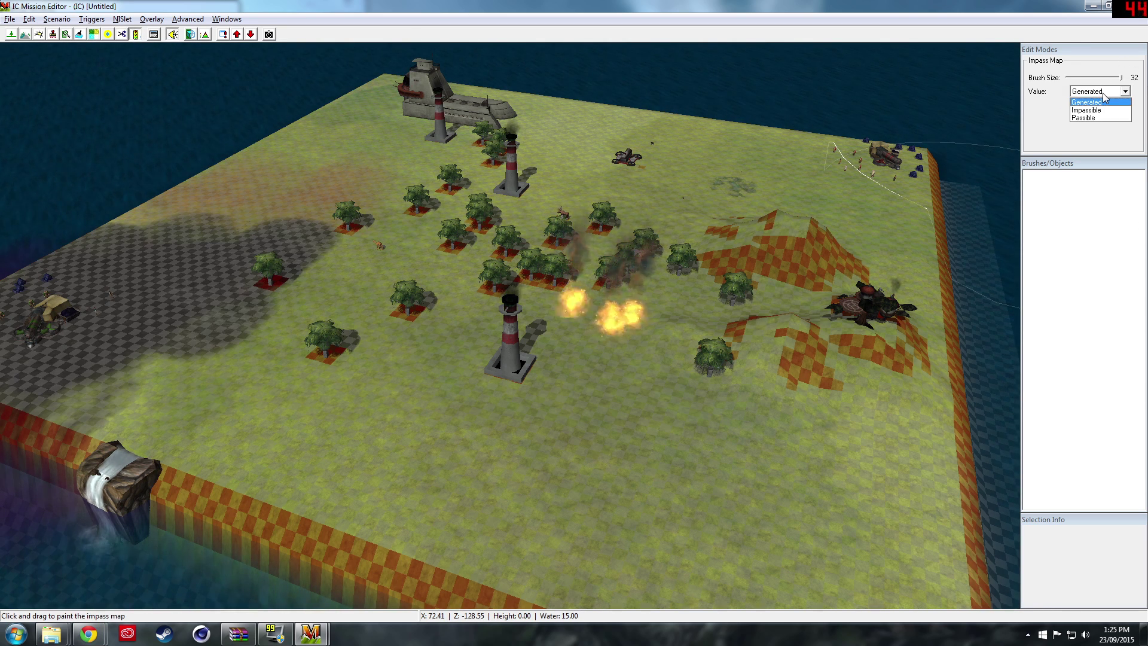
click(1094, 118)
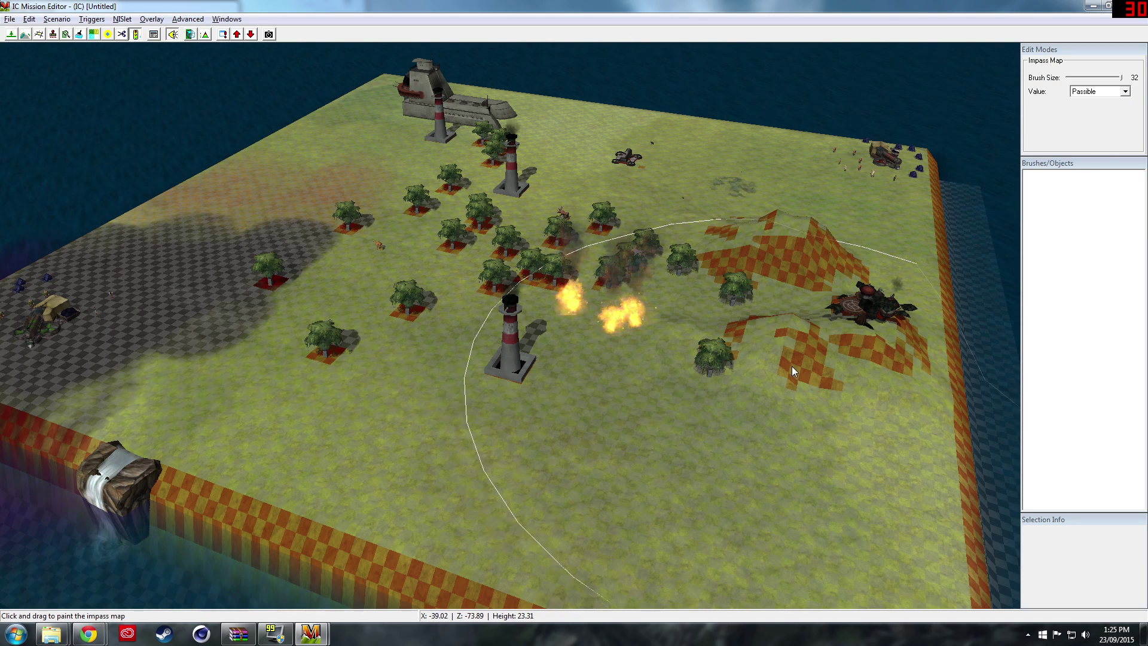
drag(792, 366, 910, 348)
Set the impass brush to size 20 and paint Passible over the hills, the waterfall shore and the green player's side of the island.
click(1103, 91)
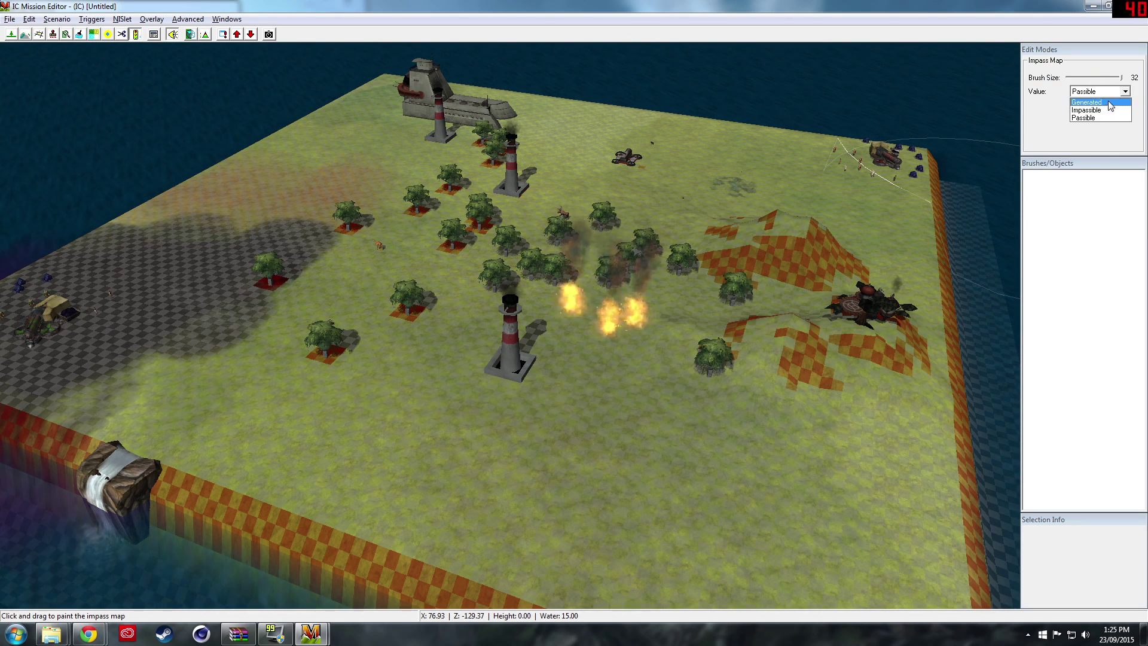
click(1094, 102)
drag(1121, 78, 1087, 78)
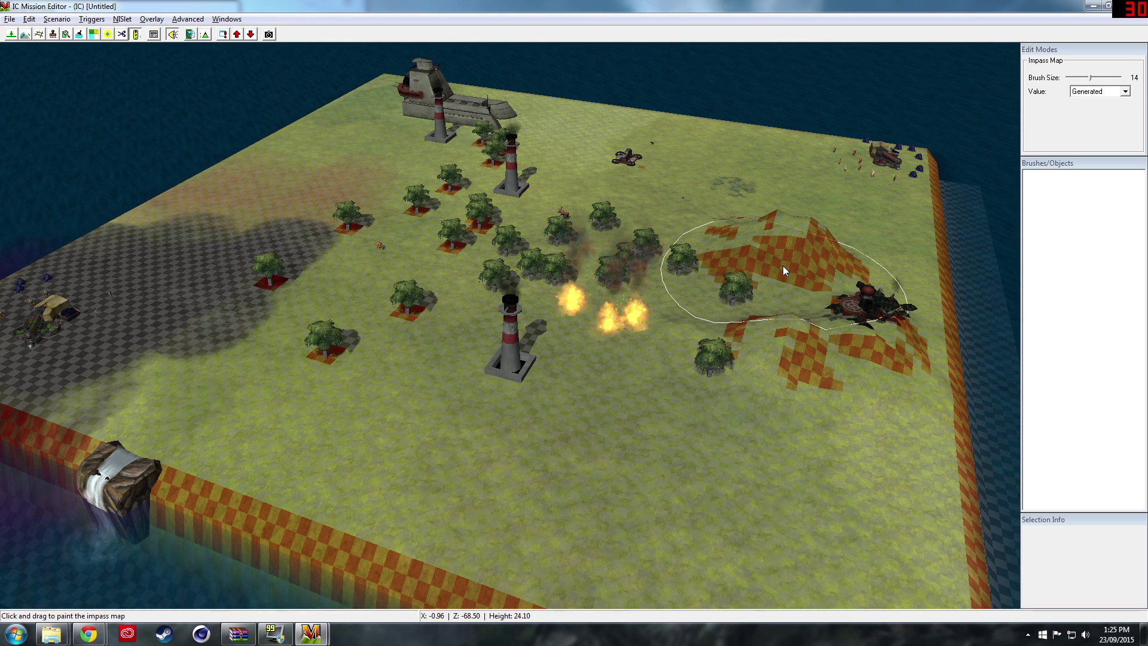
click(1100, 78)
click(1095, 93)
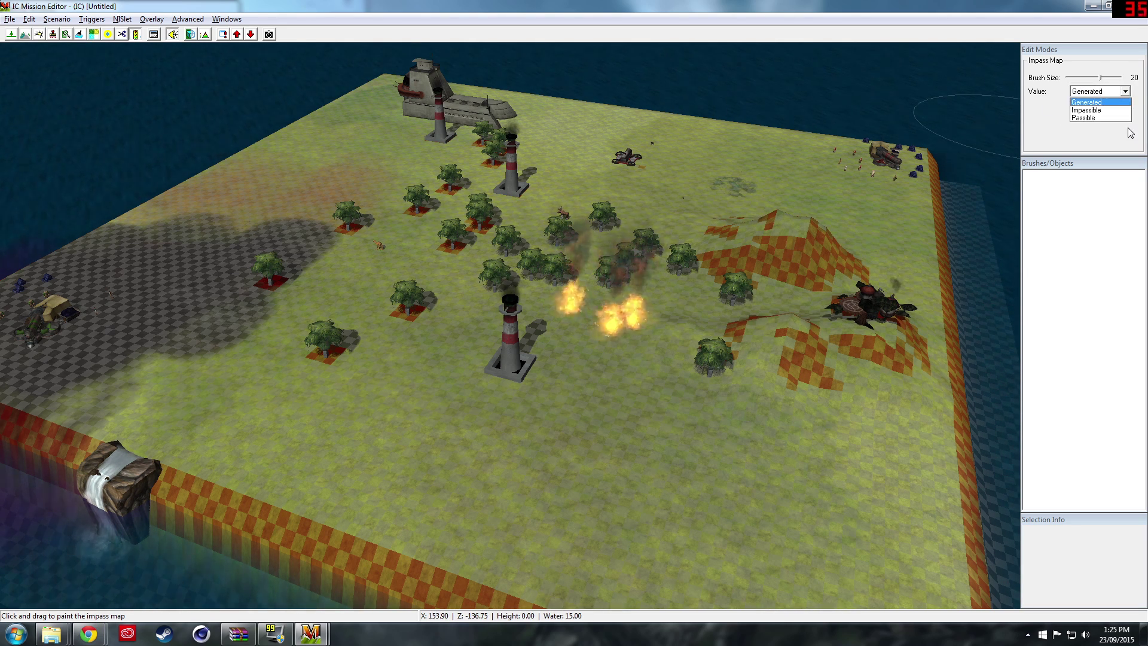
click(1083, 118)
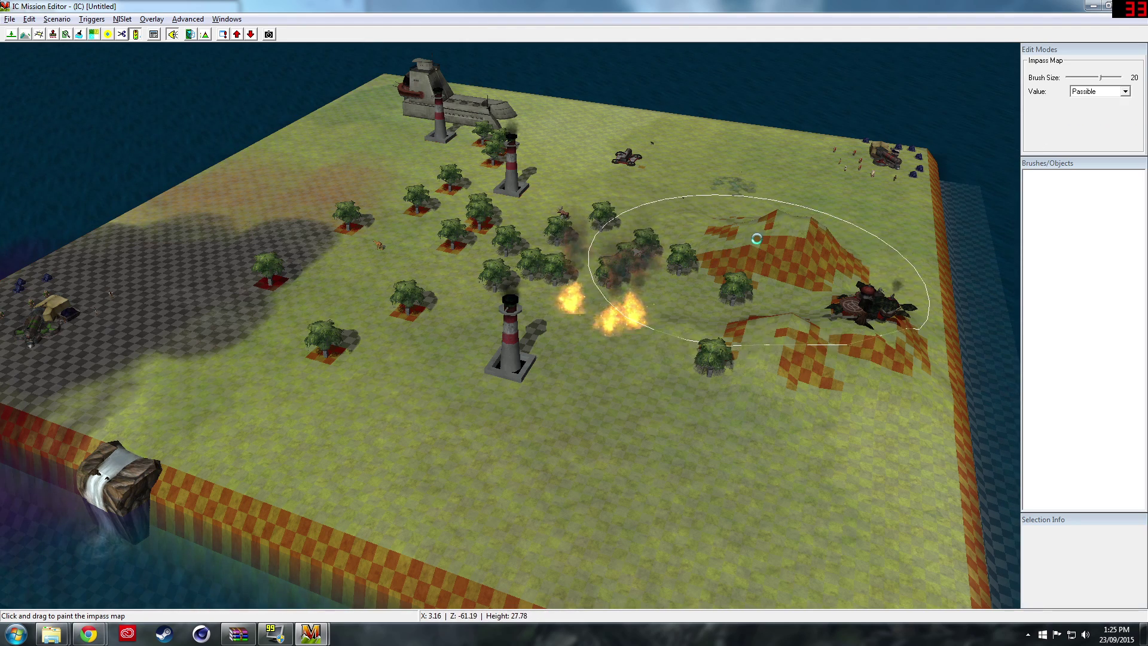
mouse_move(741, 302)
mouse_down()
mouse_move(770, 353)
mouse_move(542, 403)
mouse_move(645, 367)
mouse_up()
scroll(489, 478, down, 5)
mouse_move(474, 482)
mouse_down()
mouse_move(261, 400)
mouse_move(314, 274)
mouse_move(412, 208)
mouse_up()
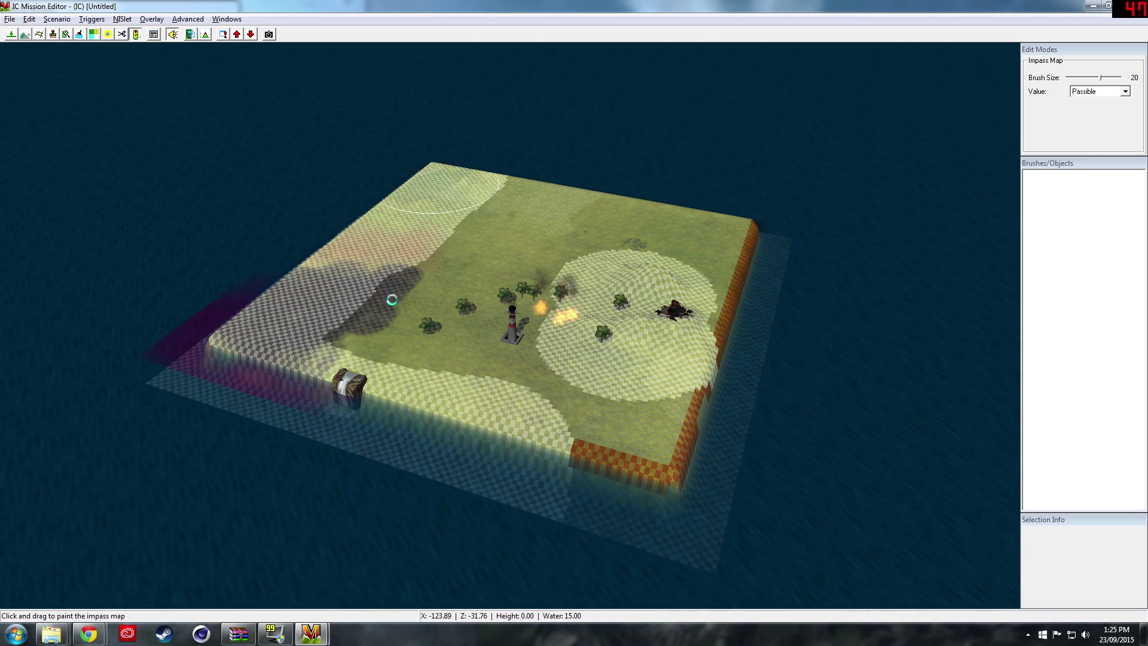
mouse_move(383, 318)
mouse_down()
mouse_move(572, 143)
mouse_move(627, 118)
mouse_move(748, 162)
mouse_move(745, 272)
mouse_move(644, 417)
mouse_up()
Scatter COAL_01 deposits assigned to World across the island's grass, forest edge, dark rock area and outer borders.
scroll(489, 402, up, 5)
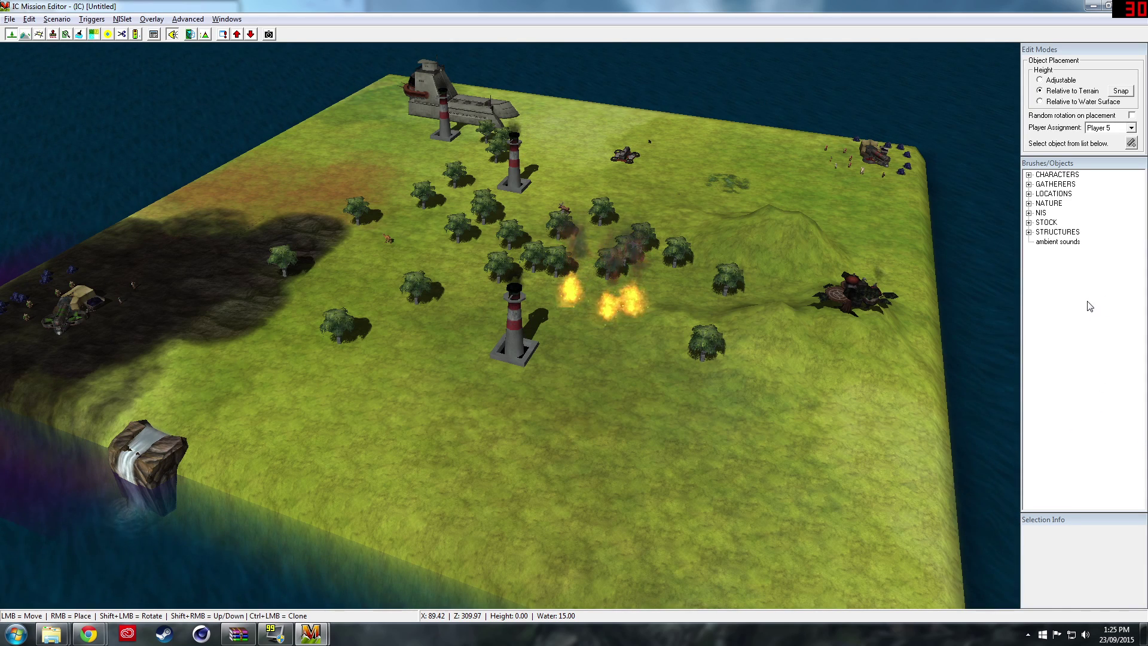
click(1029, 203)
click(1071, 383)
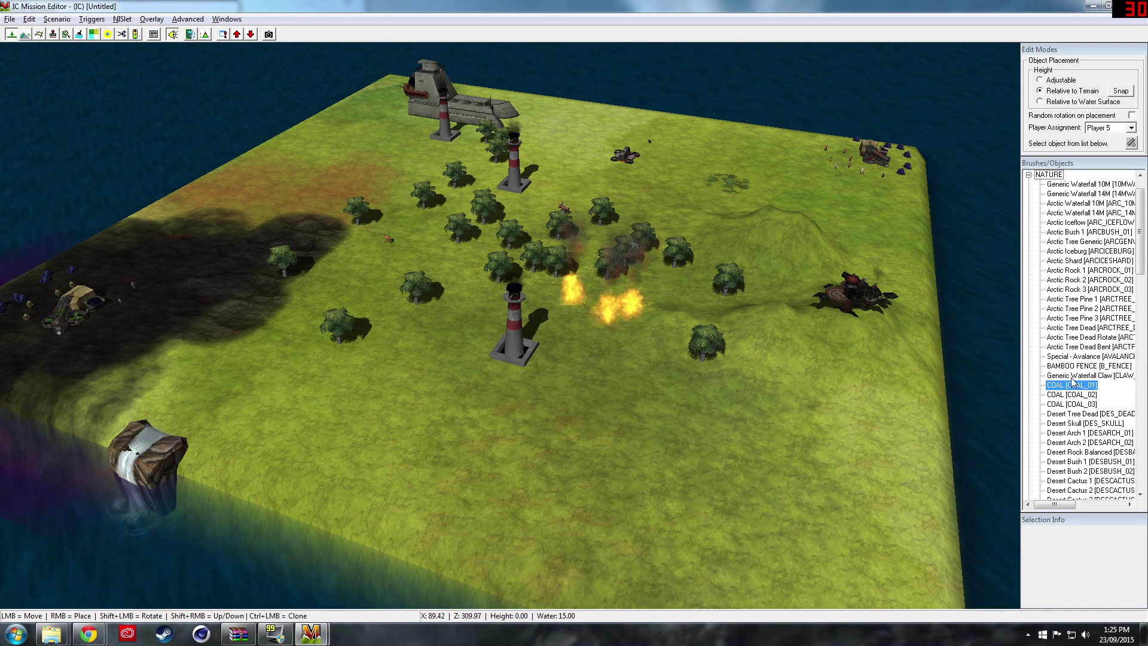
click(1132, 128)
click(1106, 137)
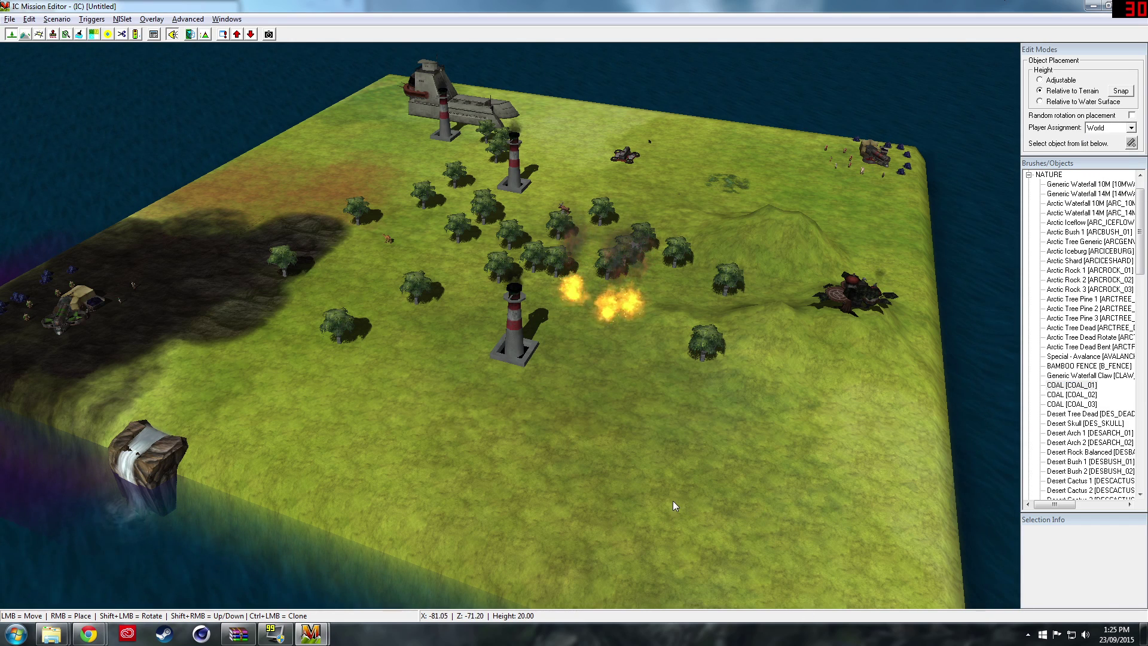
right_click(709, 518)
right_click(681, 481)
right_click(647, 471)
right_click(576, 467)
right_click(507, 398)
right_click(474, 354)
right_click(455, 266)
right_click(450, 253)
right_click(417, 149)
right_click(481, 155)
right_click(521, 111)
right_click(558, 103)
right_click(605, 106)
right_click(699, 128)
right_click(782, 157)
right_click(835, 193)
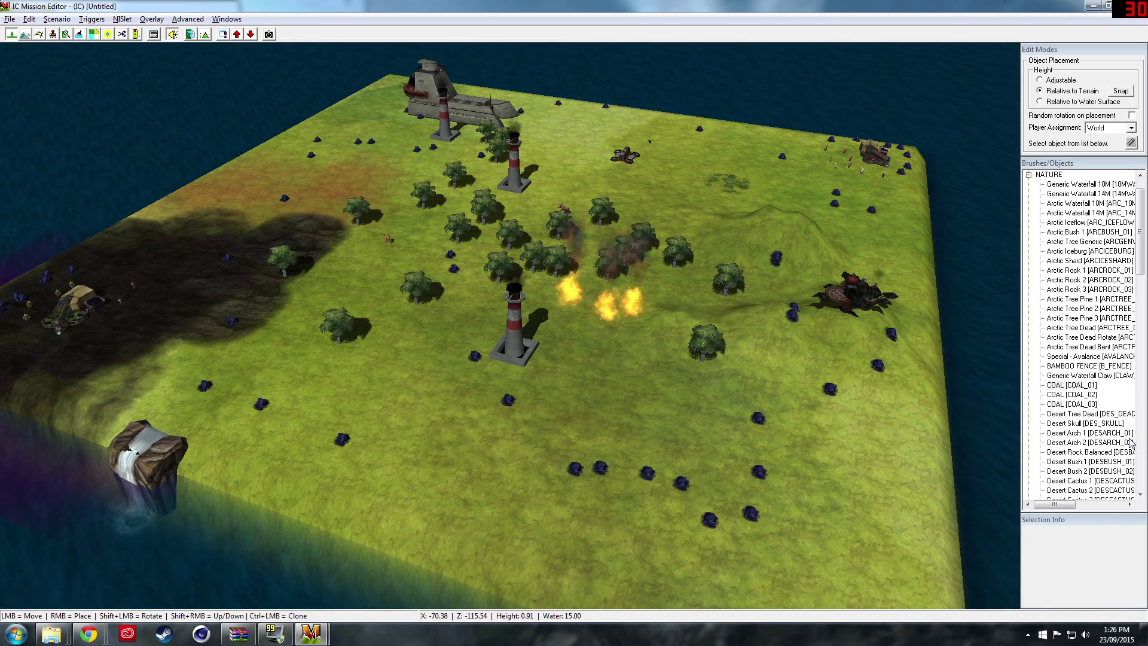
Scatter geysers assigned to World across the grass, the dark rock area and the reddish ground.
scroll(1129, 438, down, 5)
scroll(791, 407, up, 5)
click(1107, 415)
scroll(1108, 419, down, 6)
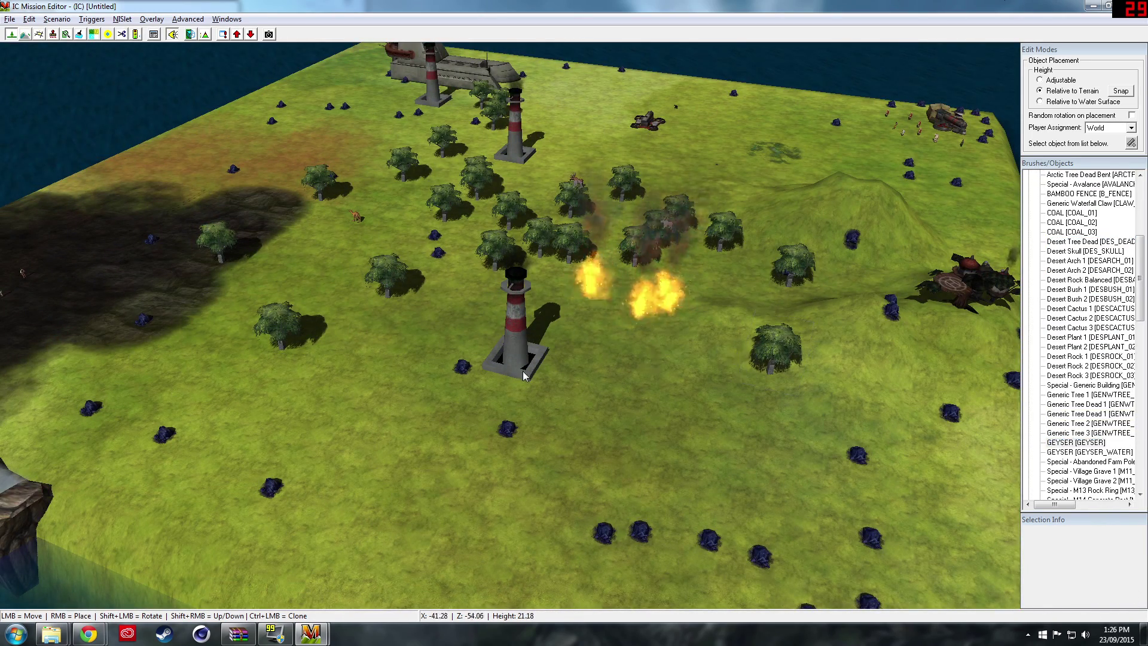
right_click(313, 393)
right_click(193, 208)
right_click(198, 150)
right_click(330, 160)
right_click(595, 129)
right_click(782, 119)
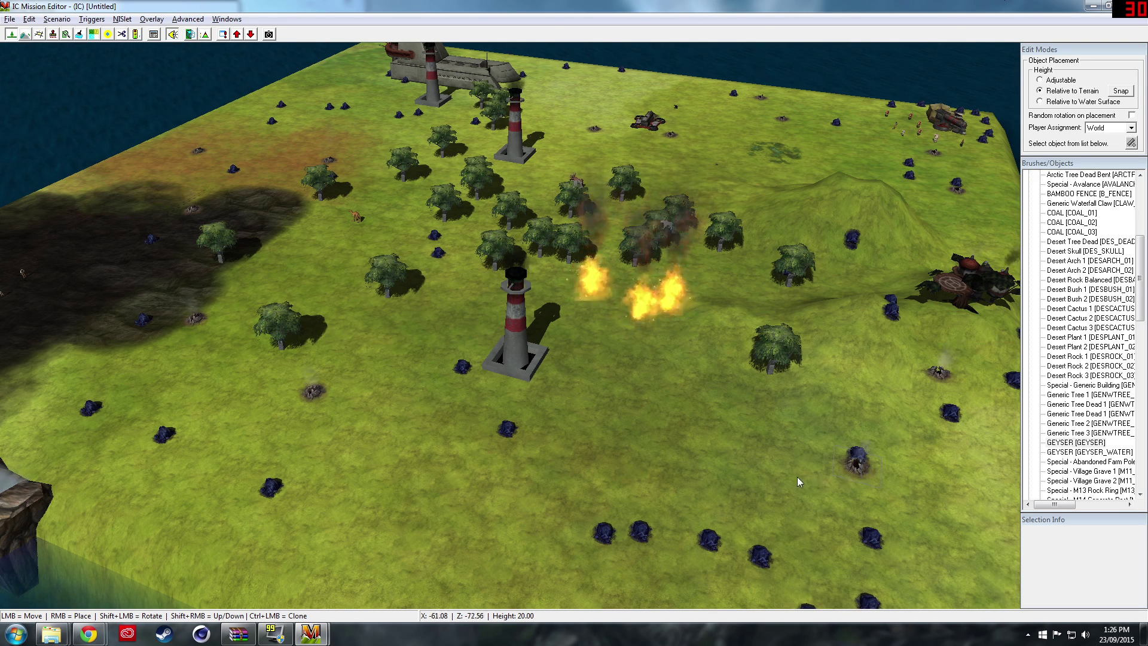
Look through the remaining nature objects, from the village graves to the waterfall effects, and view the whole island.
scroll(1083, 472, down, 4)
scroll(1083, 472, up, 5)
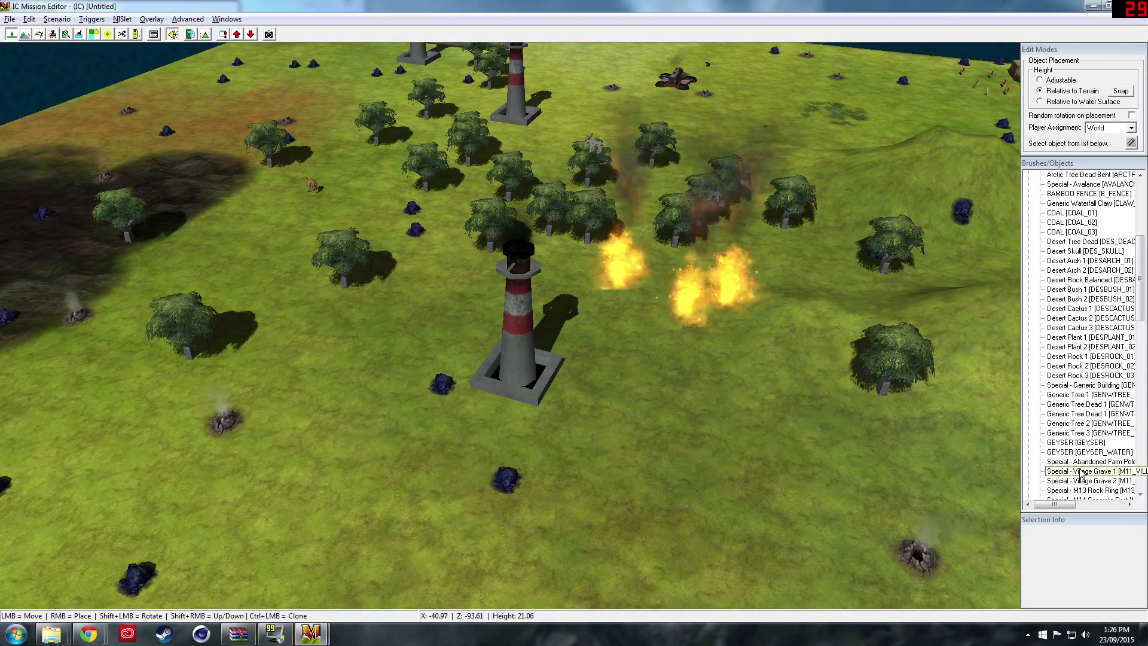
click(1083, 472)
scroll(1083, 471, down, 3)
scroll(1083, 473, down, 9)
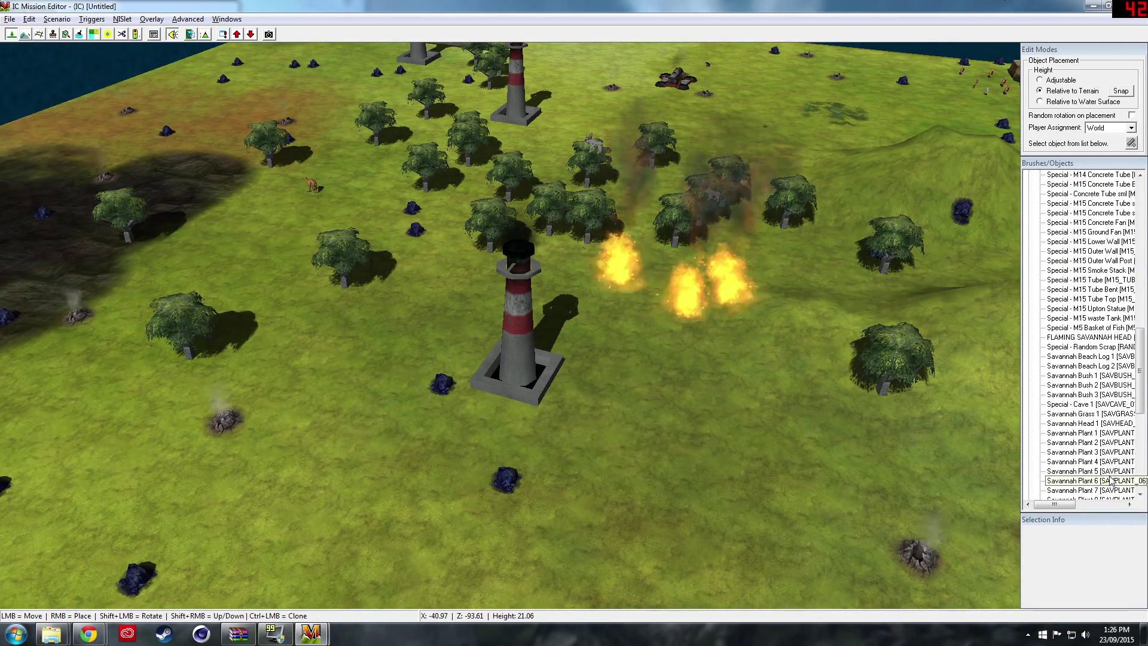
scroll(1099, 476, down, 7)
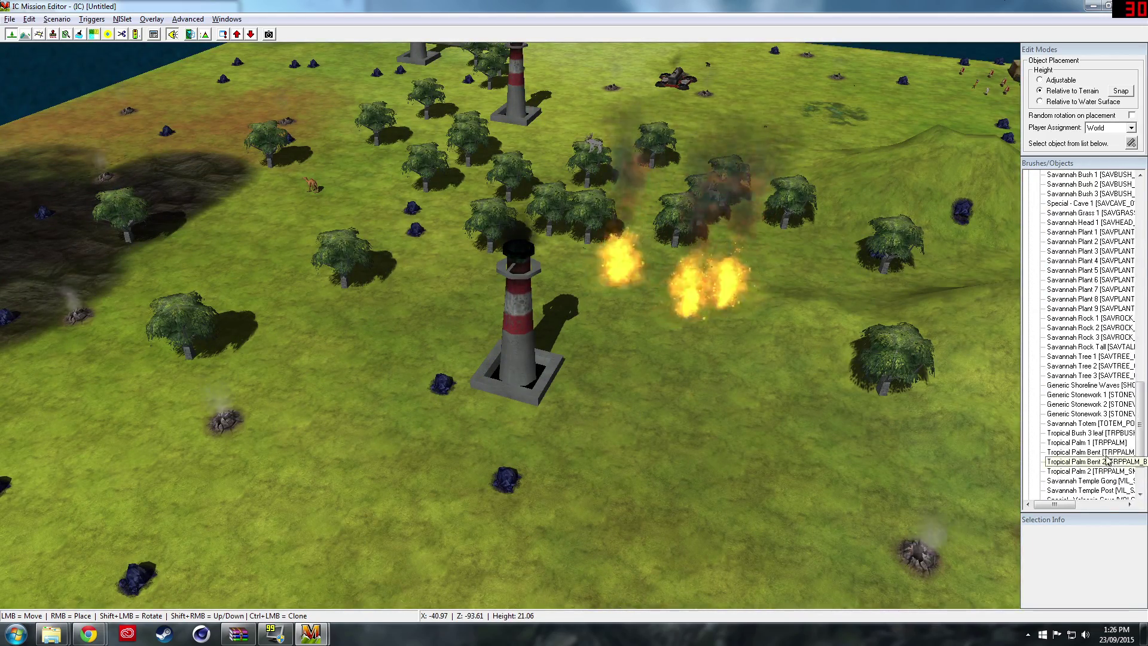
scroll(1100, 452, down, 3)
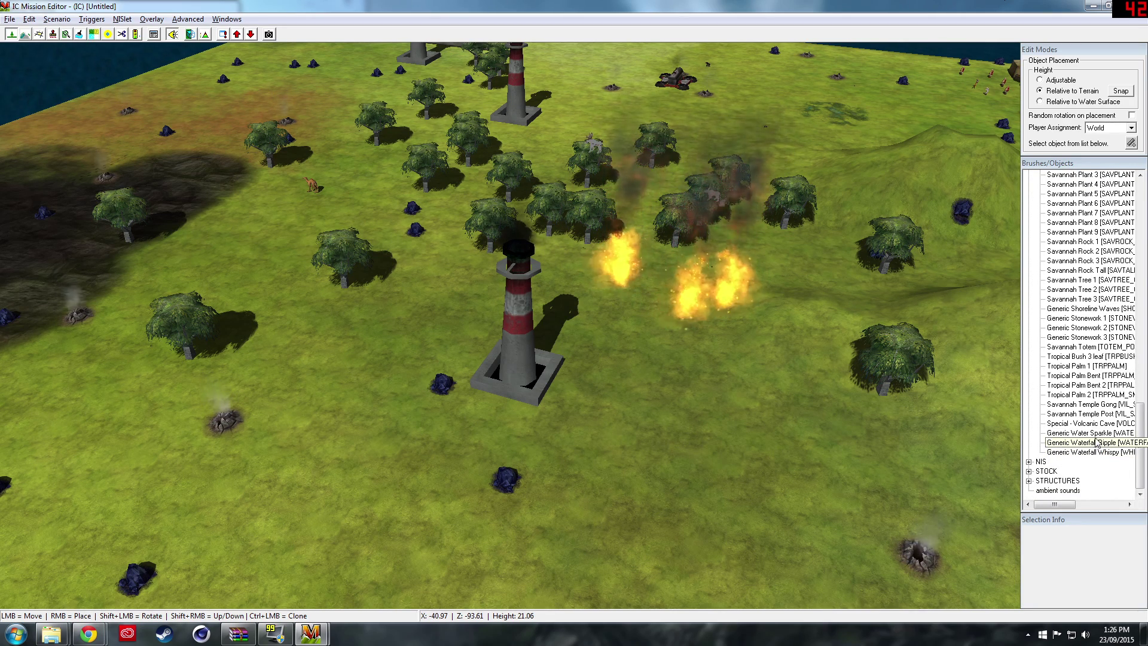
scroll(533, 458, down, 10)
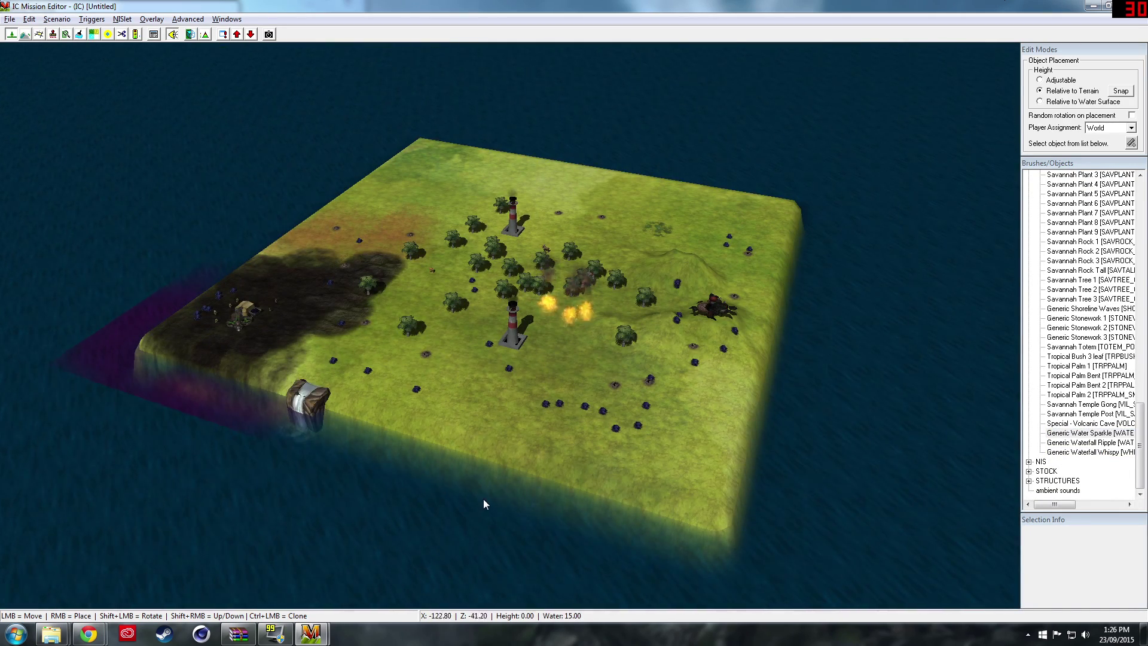
Check the map type choices in the scenario properties and close them with Skirmish / Multiplayer Map kept.
scroll(560, 501, up, 5)
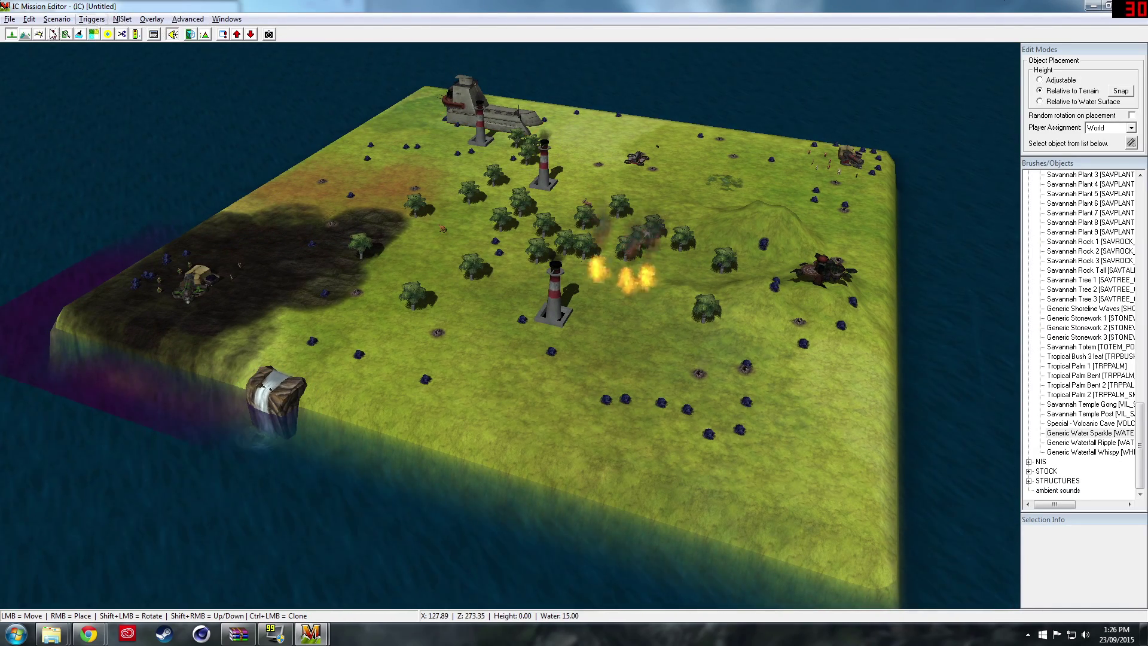
click(92, 19)
click(57, 19)
click(77, 31)
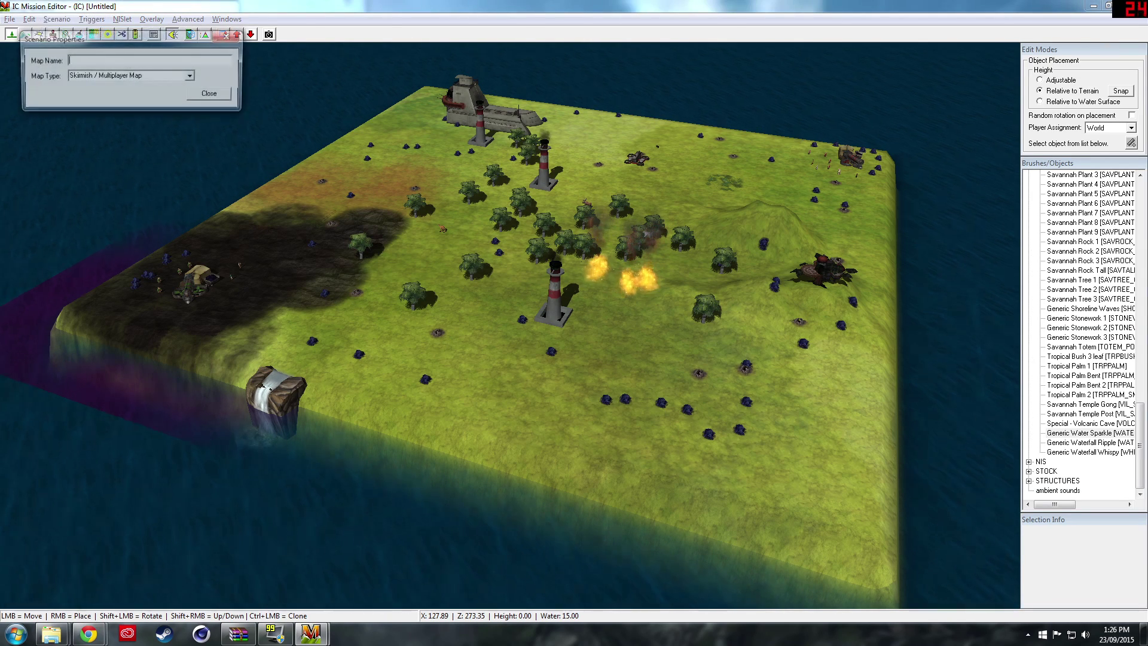
click(191, 77)
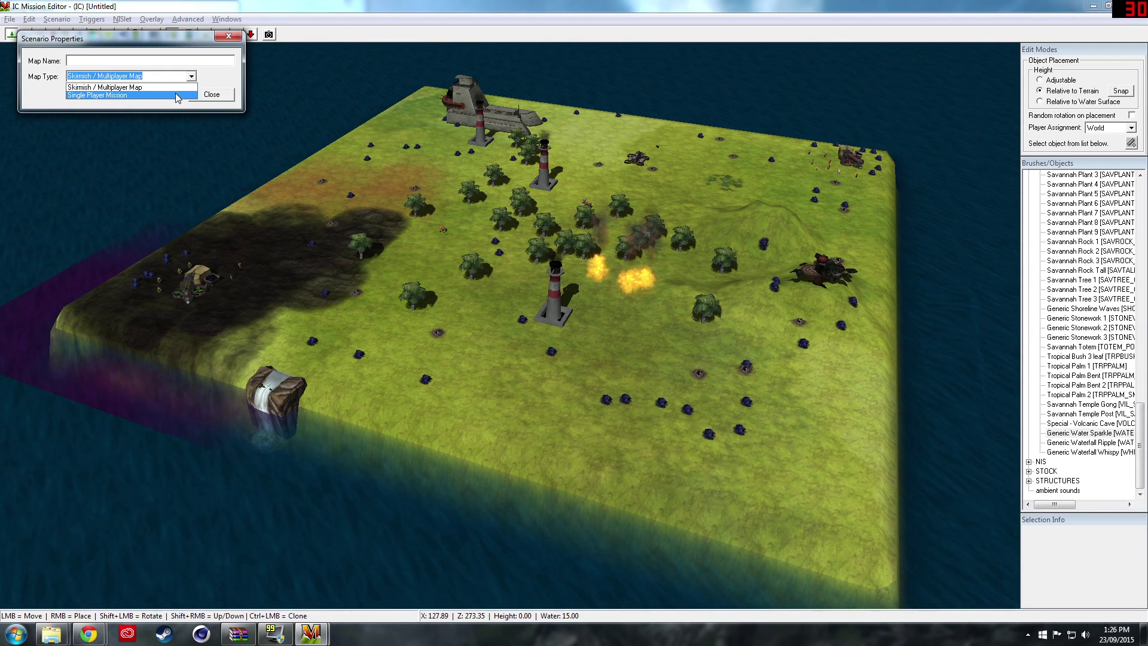
click(227, 37)
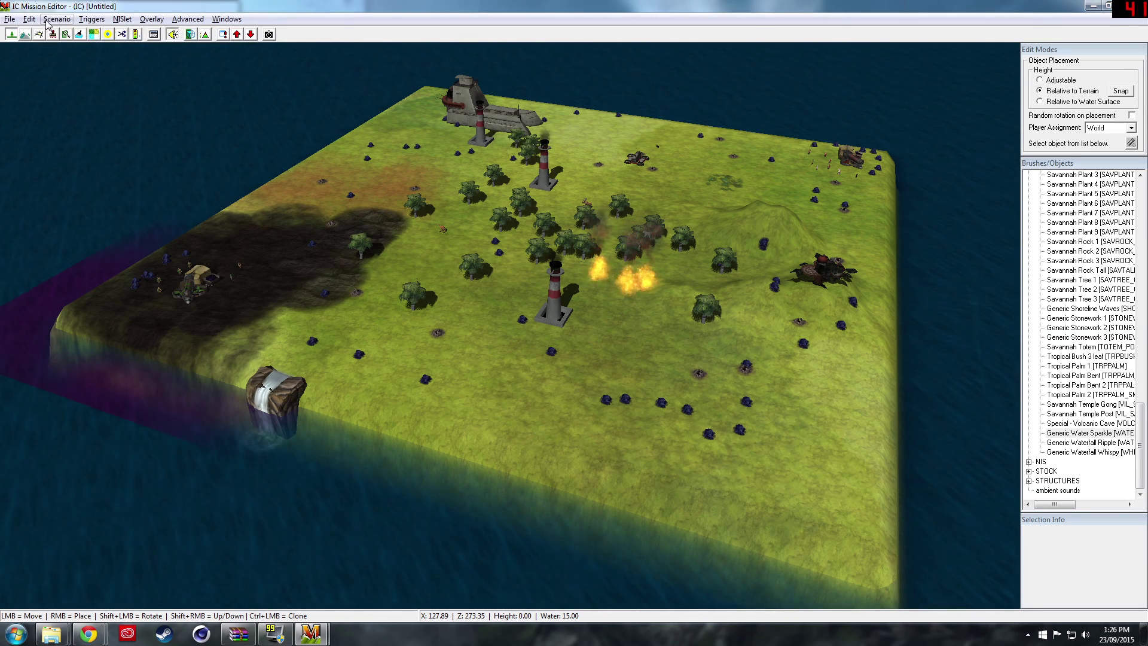
click(94, 19)
mouse_move(120, 19)
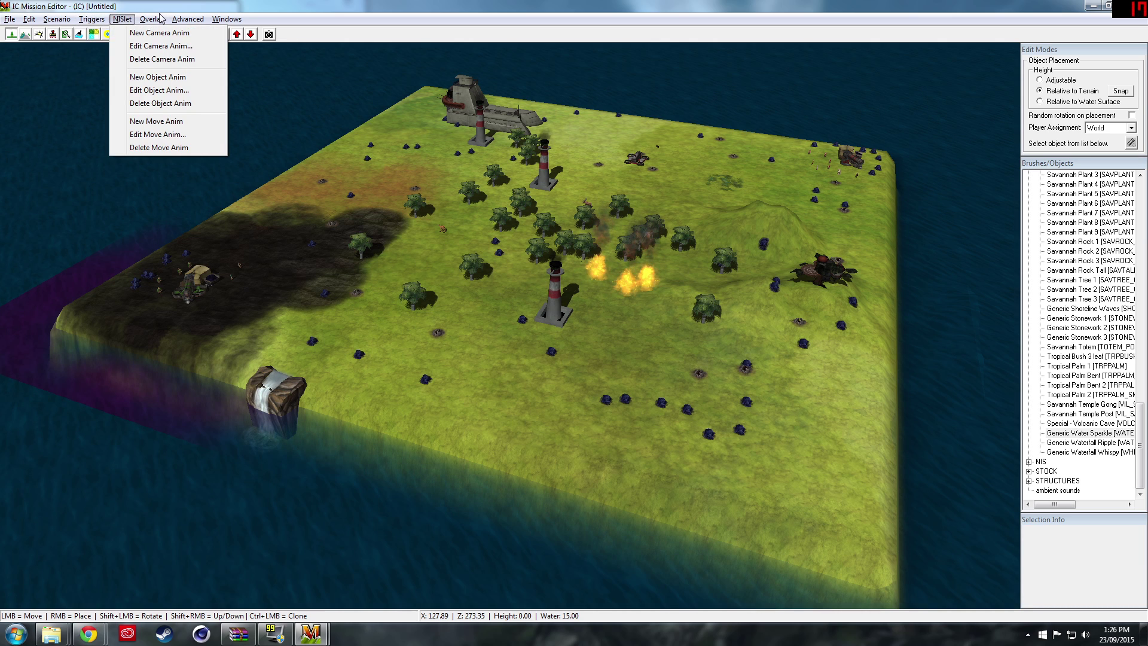
Export the scenario as "The Ultimate Map thing" into the game's Data\Scenarios\mp folder.
mouse_move(160, 18)
mouse_move(11, 21)
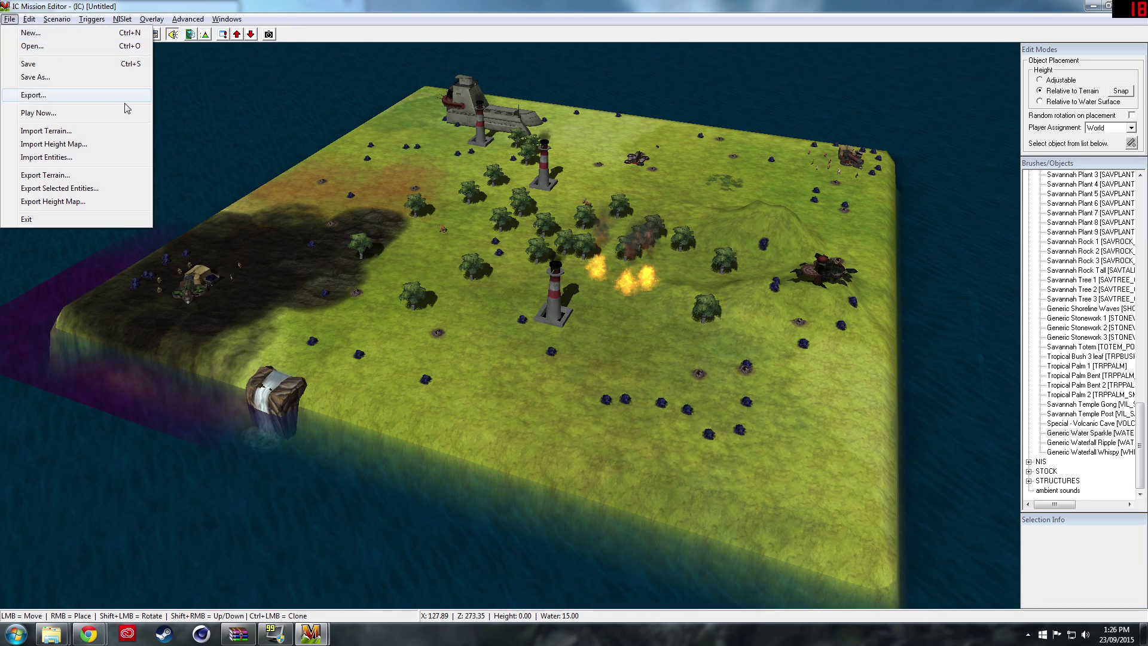
click(79, 66)
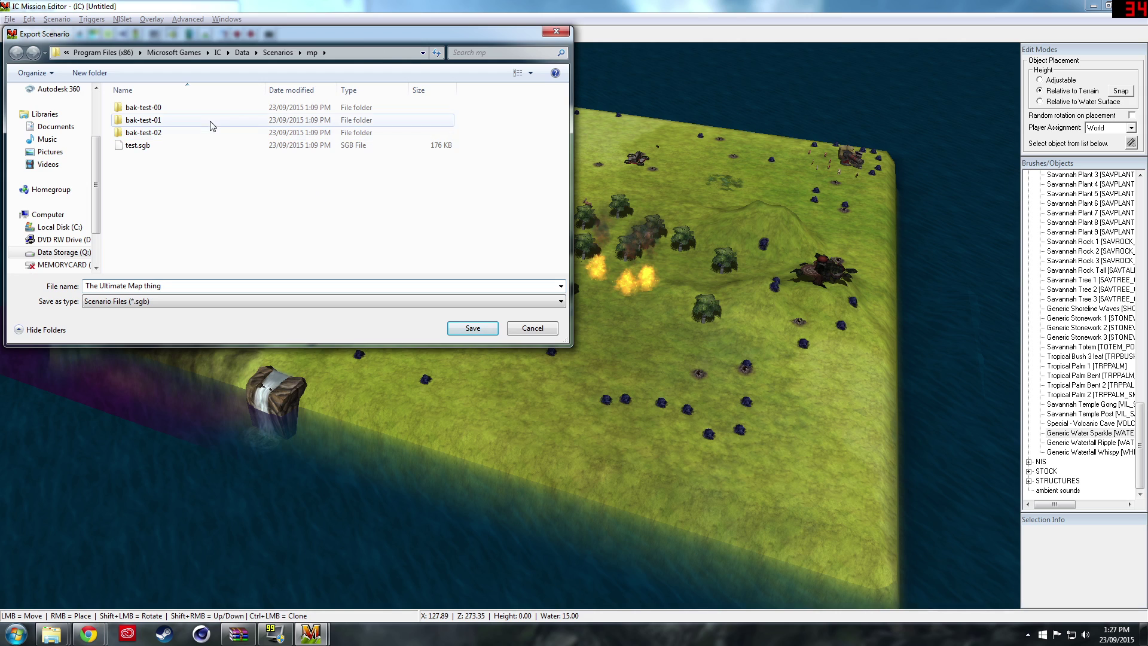
click(217, 52)
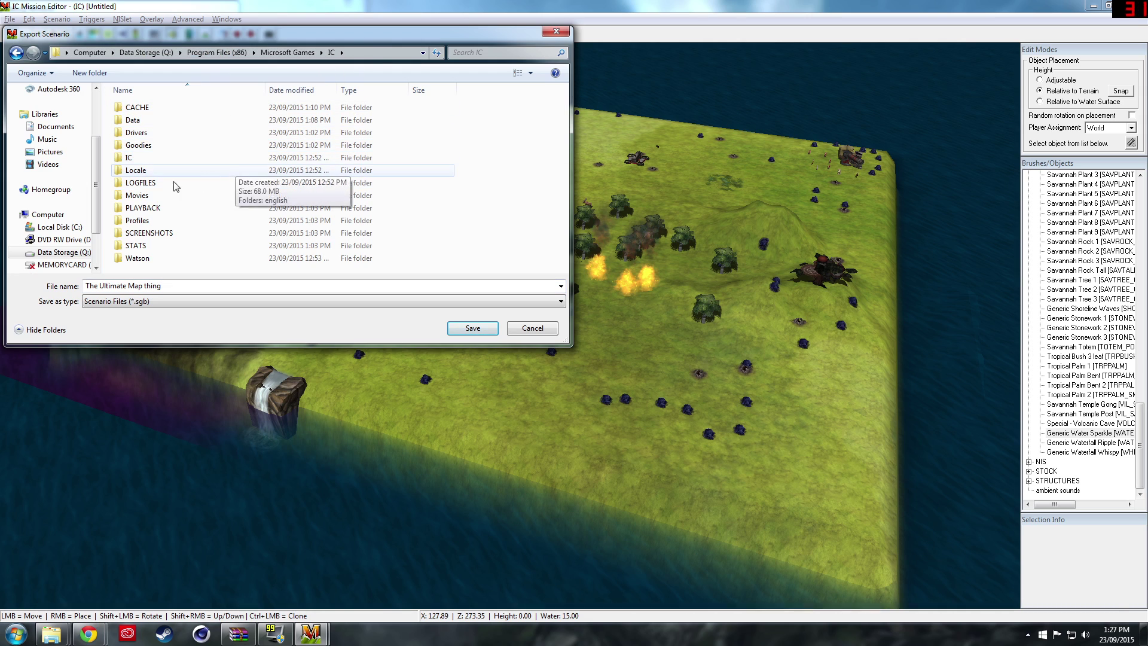
double_click(183, 124)
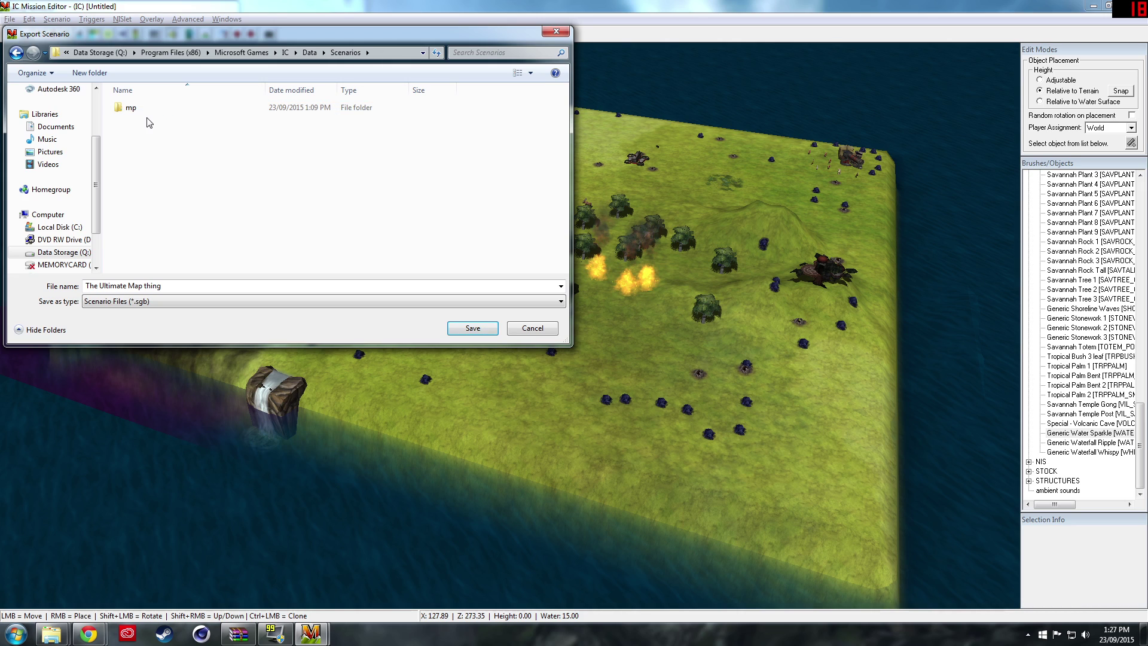
click(149, 111)
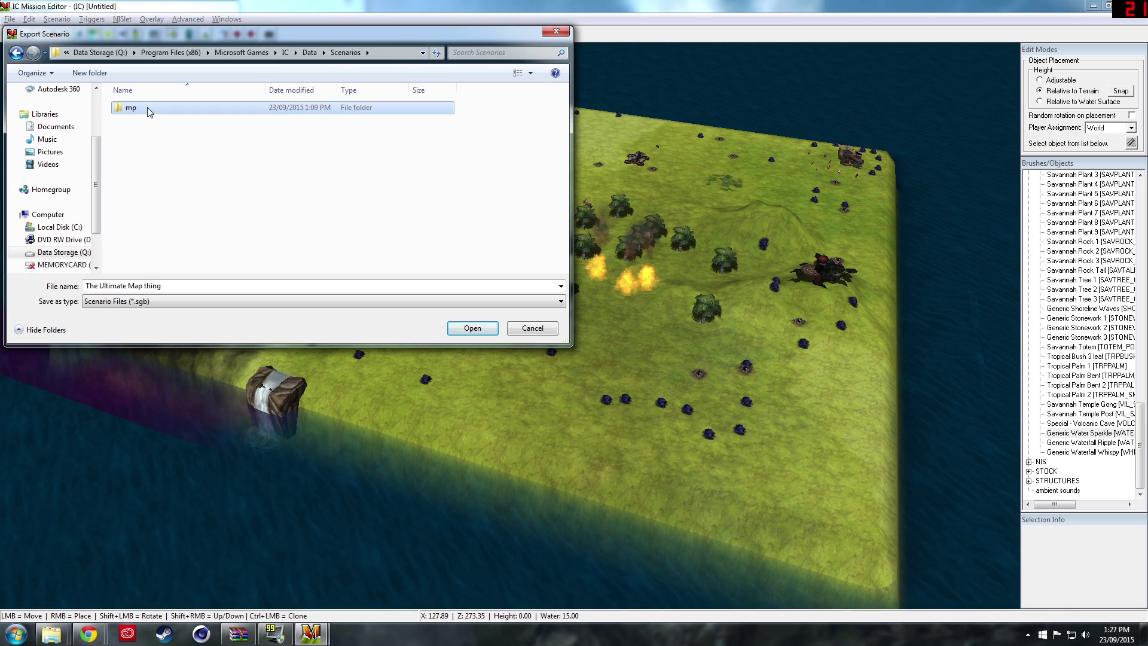
double_click(149, 111)
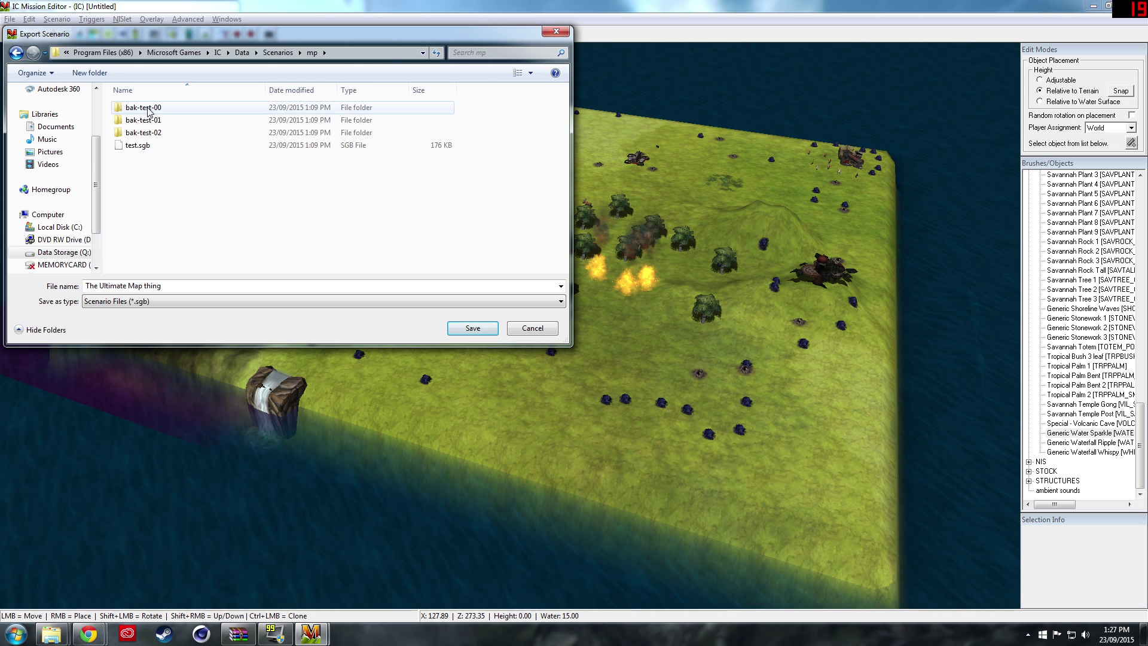
click(450, 325)
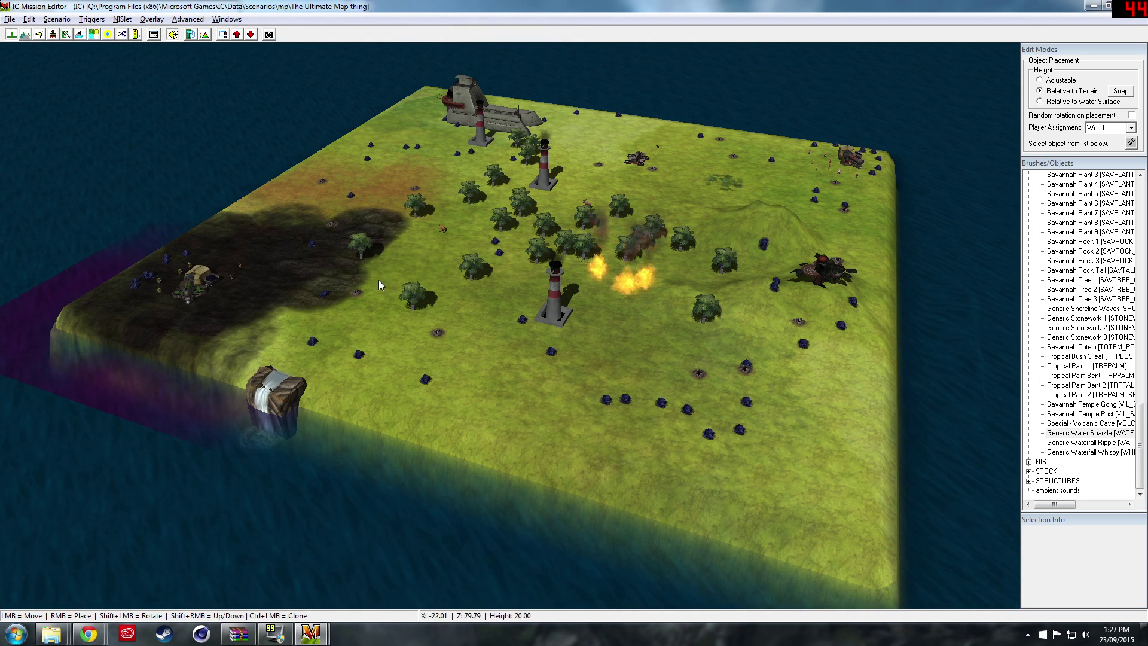
Switch to the Impossible Creatures game, leave the mod selection and open the Player vs Computer setup.
click(9, 19)
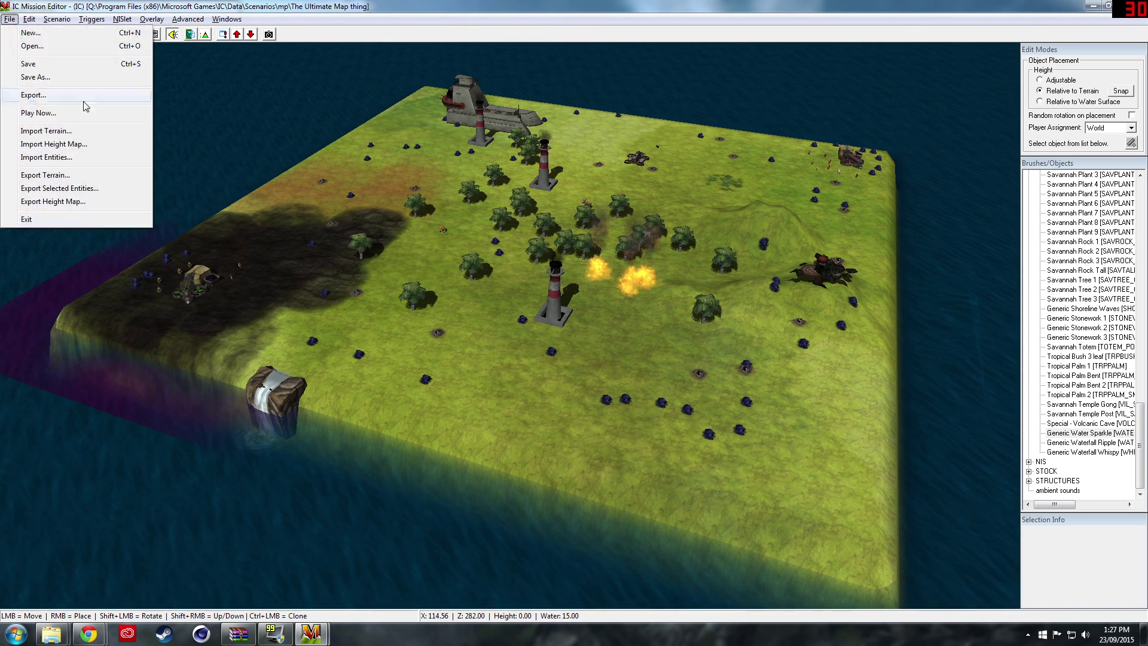
click(665, 382)
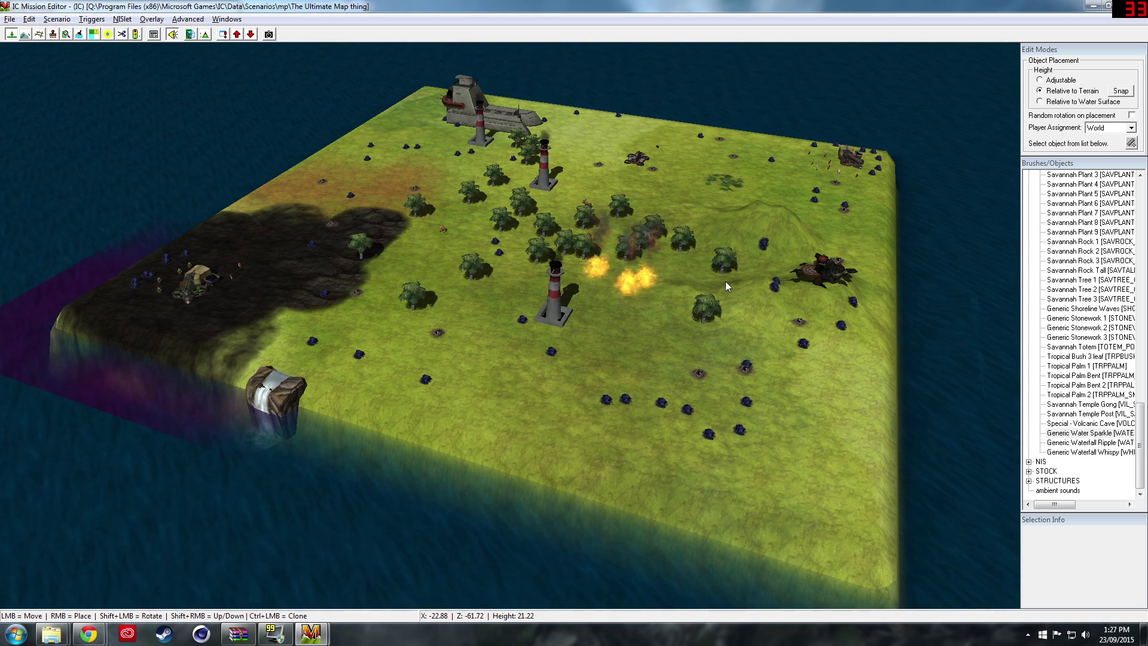
double_click(996, 9)
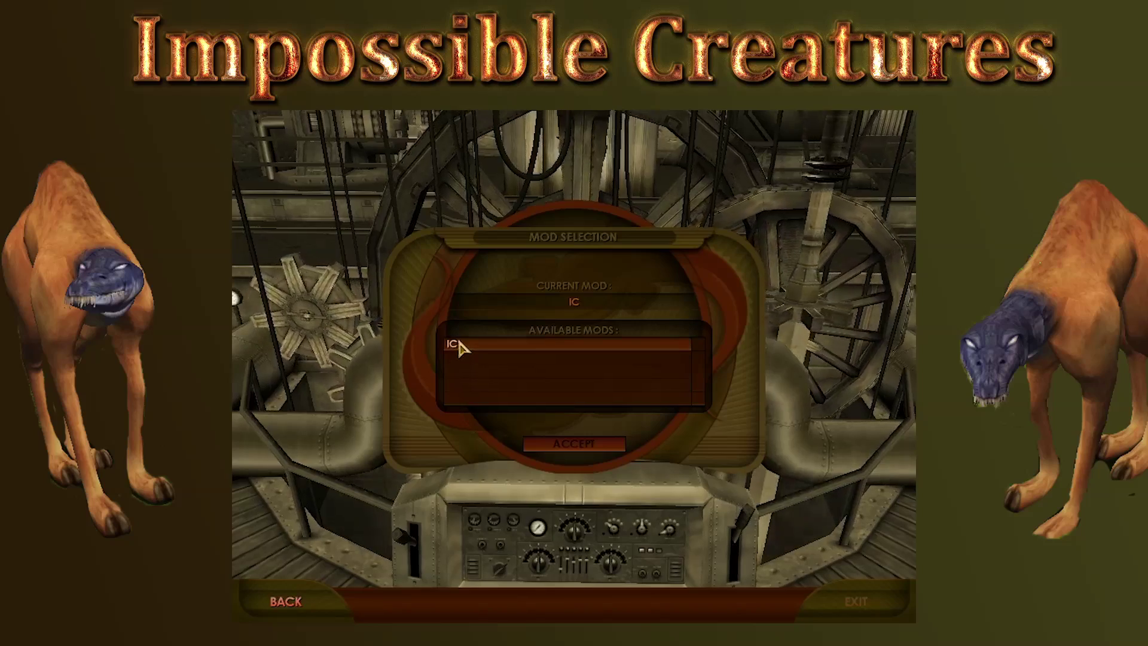
click(287, 602)
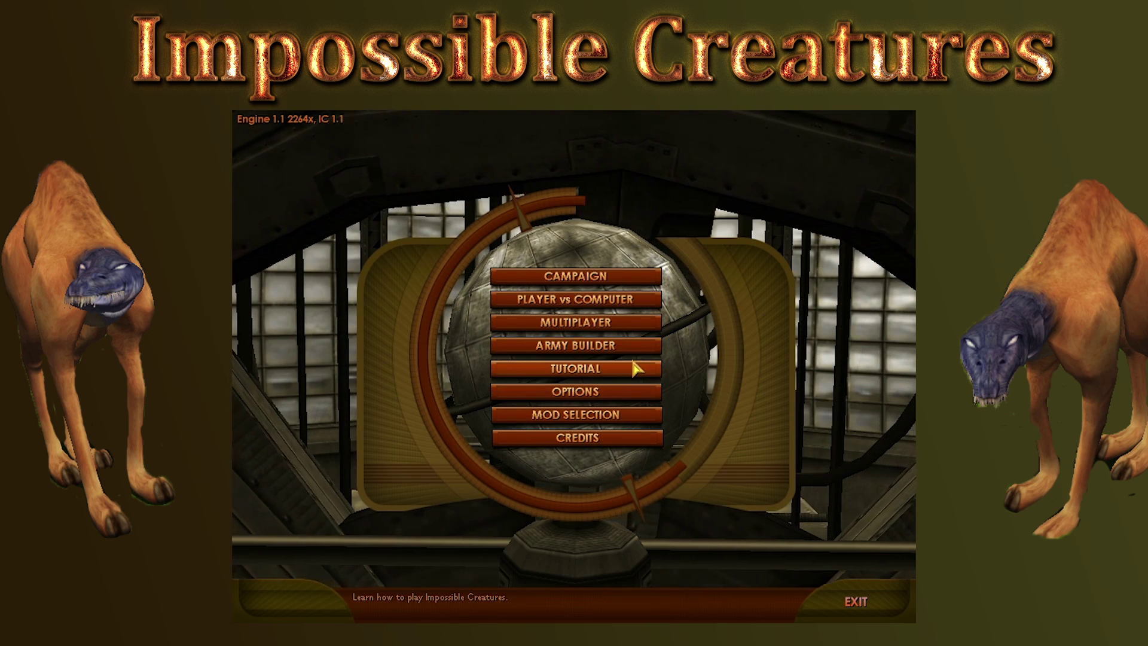
click(605, 304)
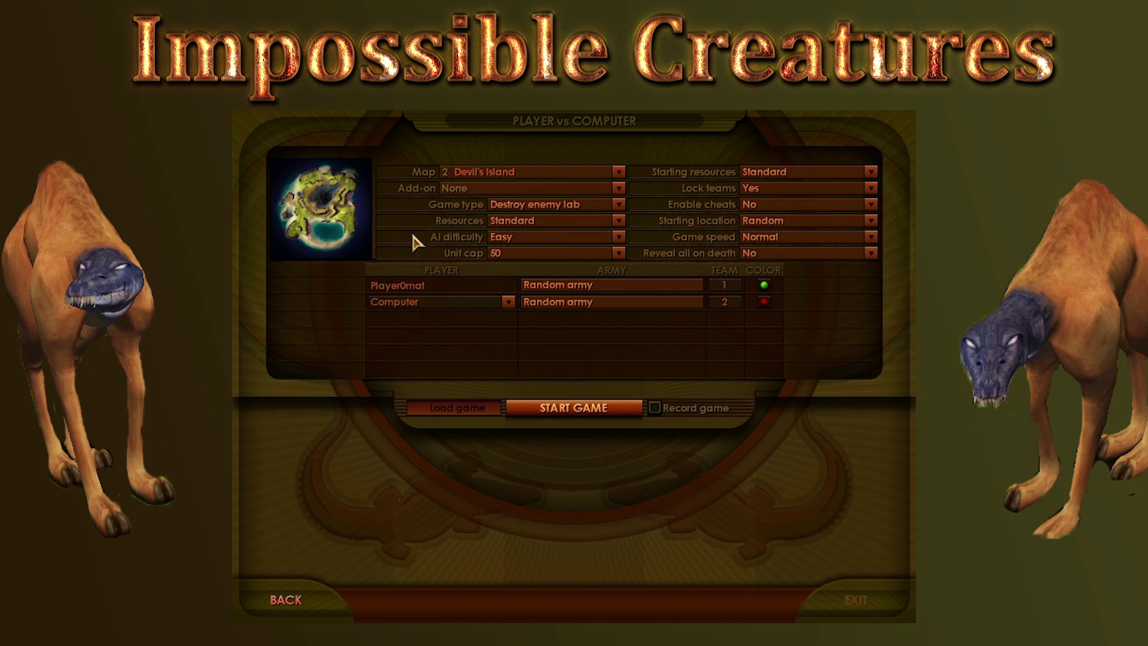
Choose "The Ultimate Map thing" as the map for the Player vs Computer match.
click(455, 171)
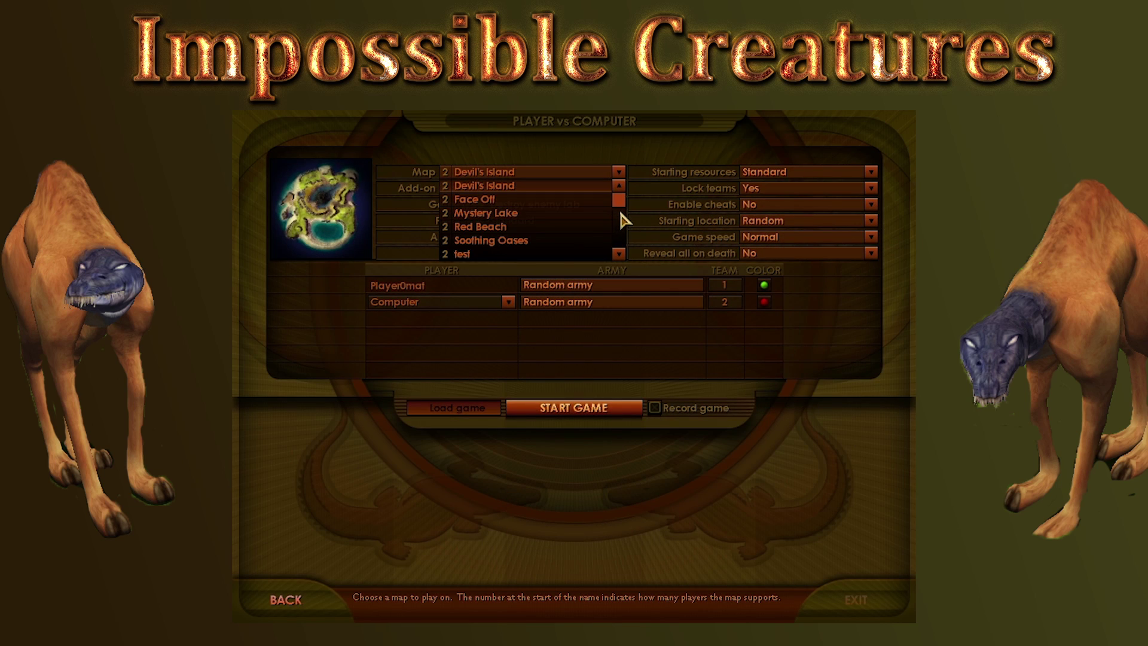
drag(624, 207, 625, 218)
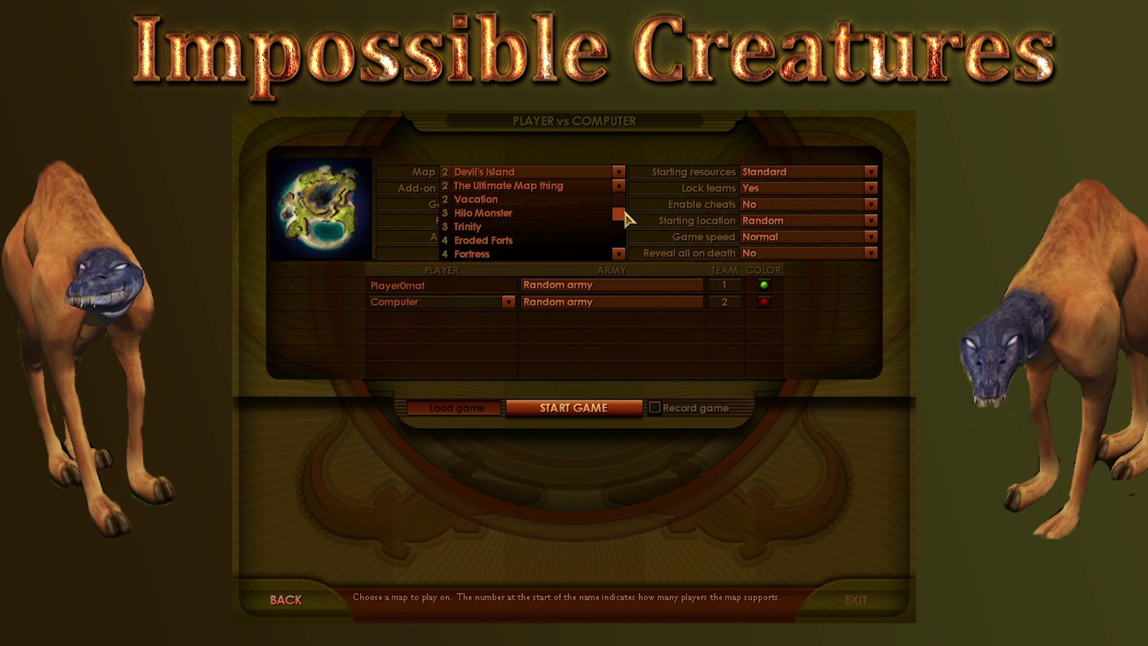
click(558, 184)
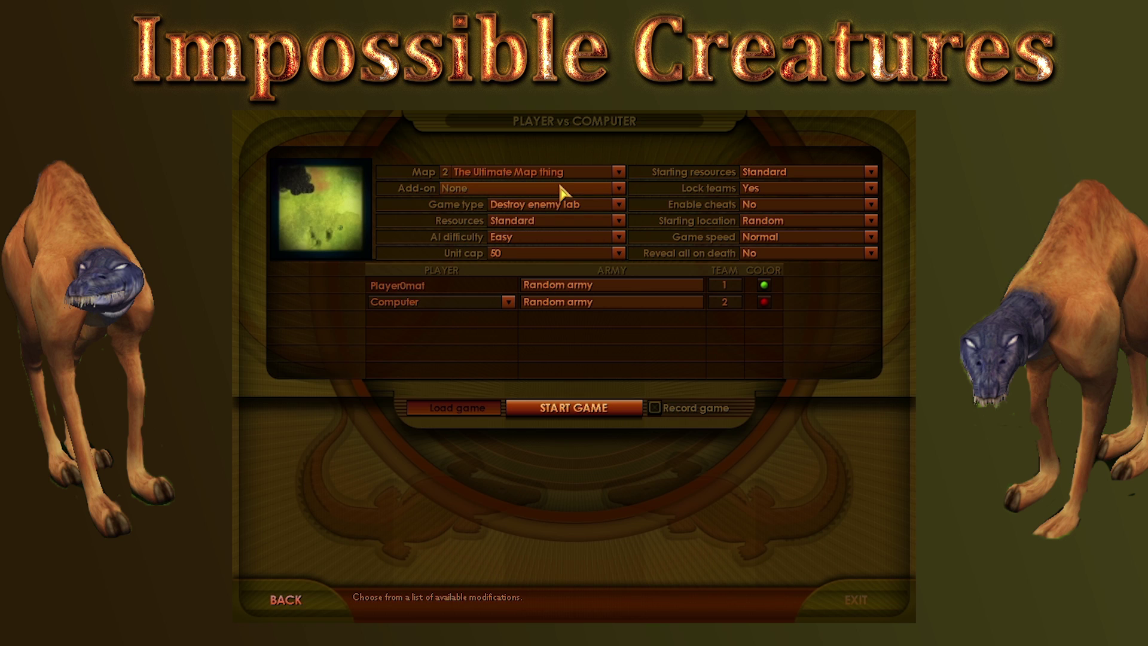
click(558, 169)
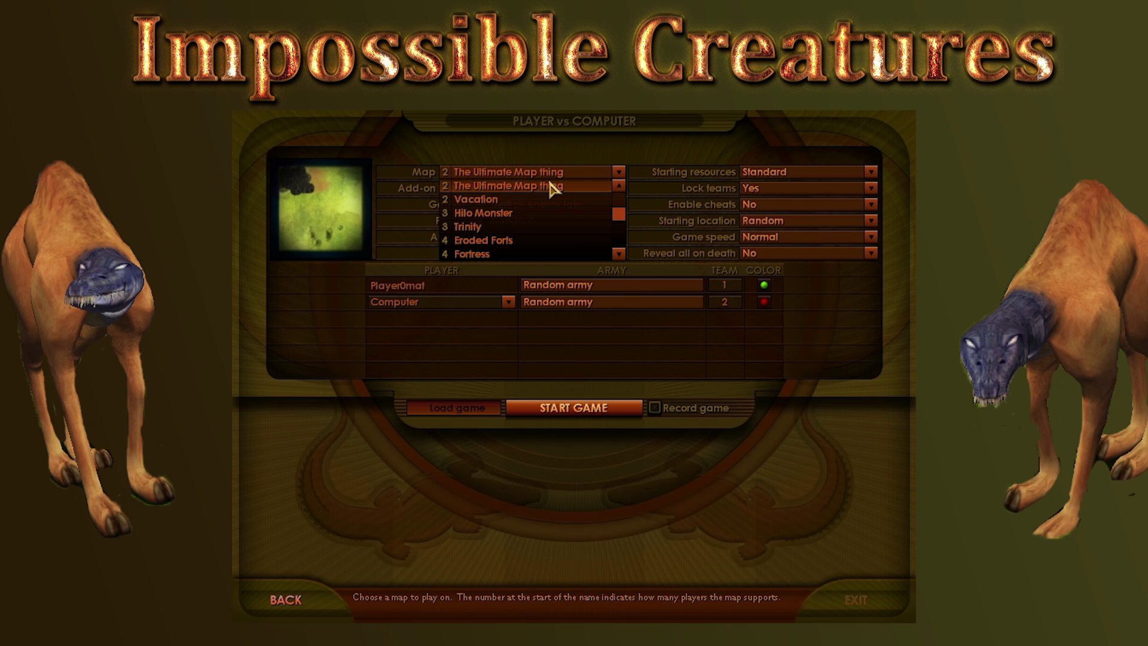
click(550, 168)
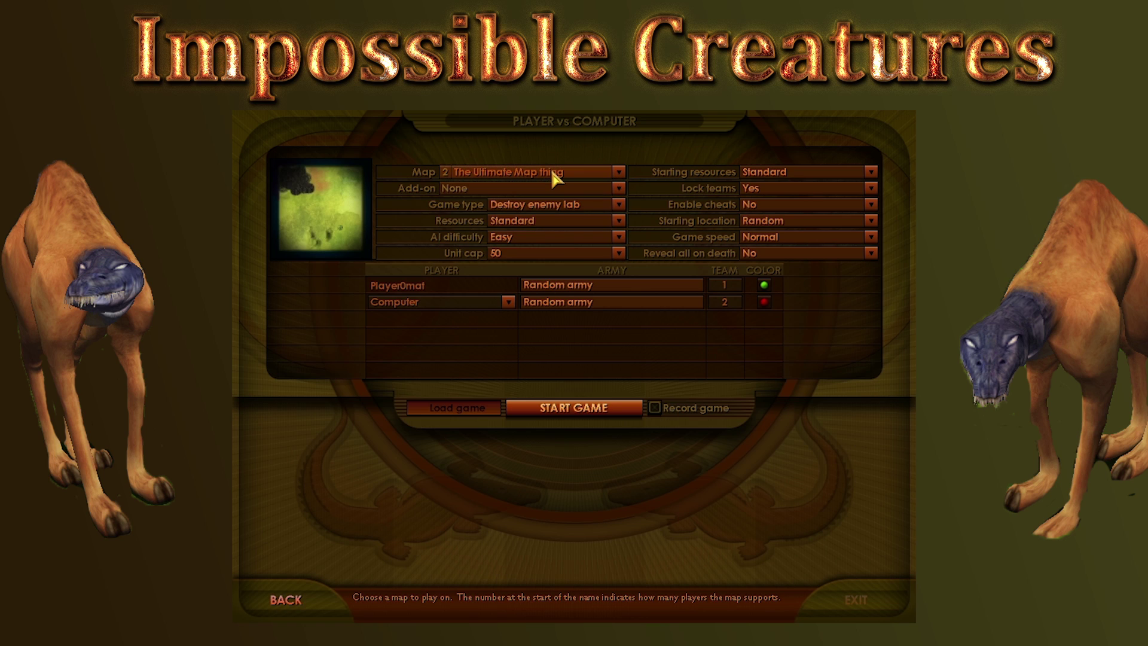
click(550, 166)
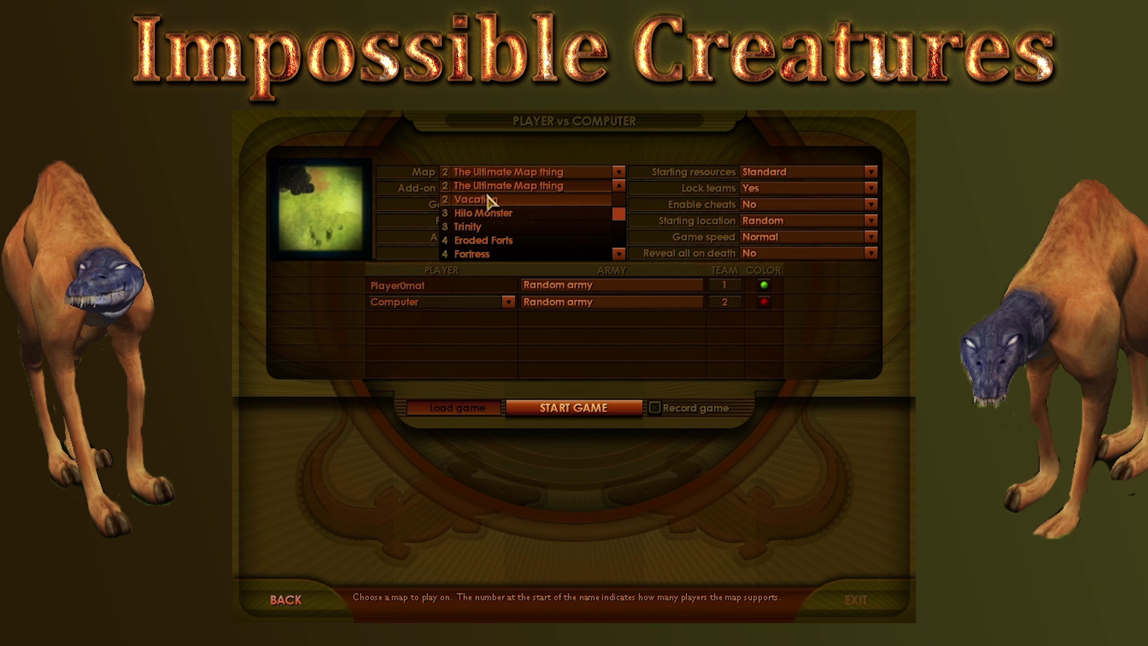
click(535, 168)
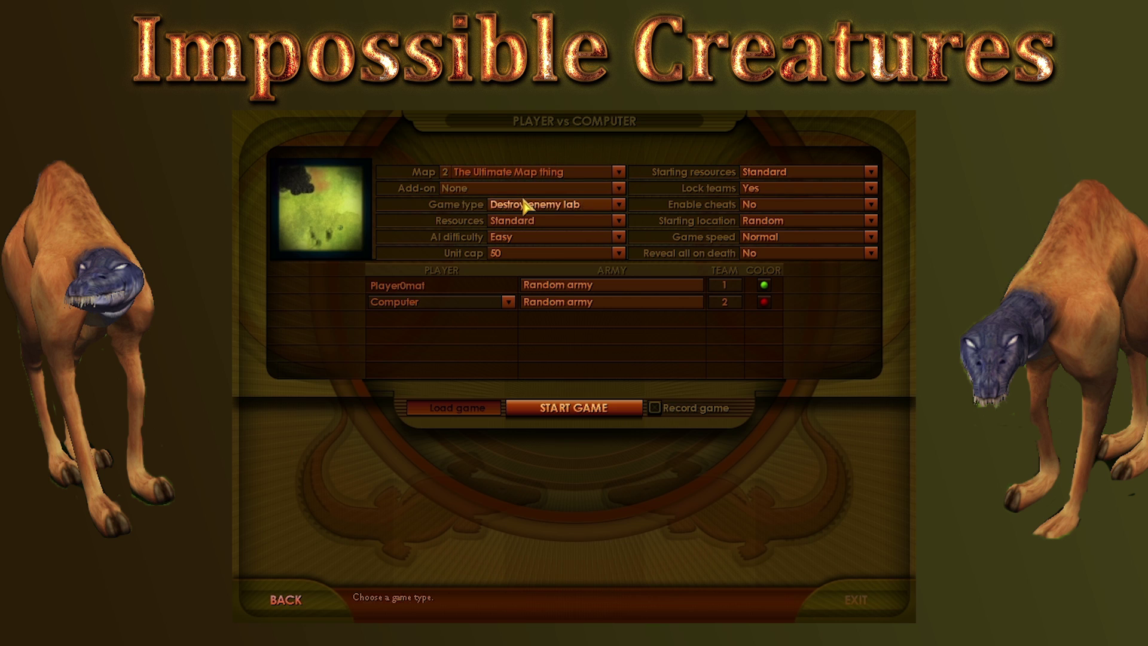
Set the match's unit cap to 75 and its resources to High, keeping the AI difficulty at Easy.
click(526, 253)
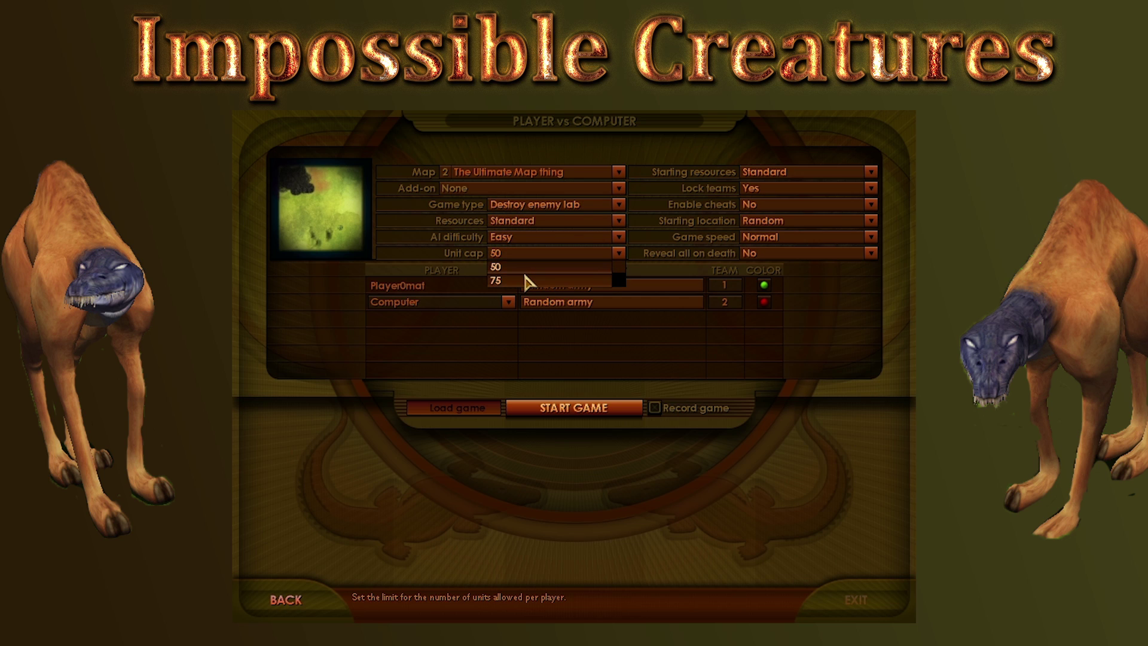
click(526, 281)
click(520, 239)
click(523, 244)
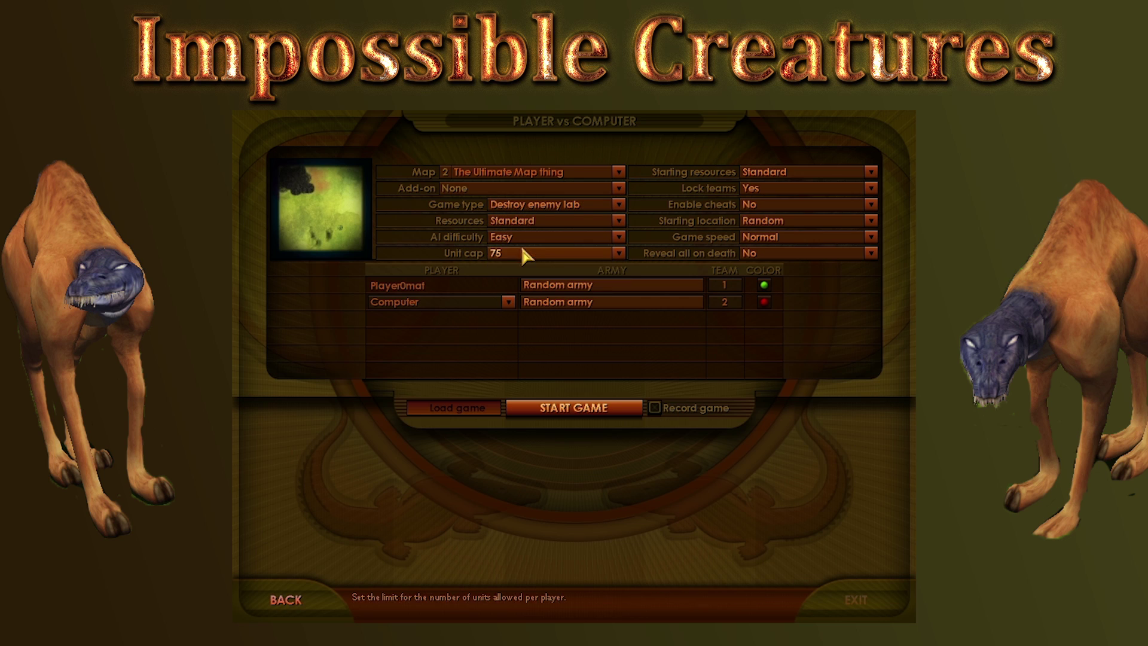
click(616, 221)
click(550, 262)
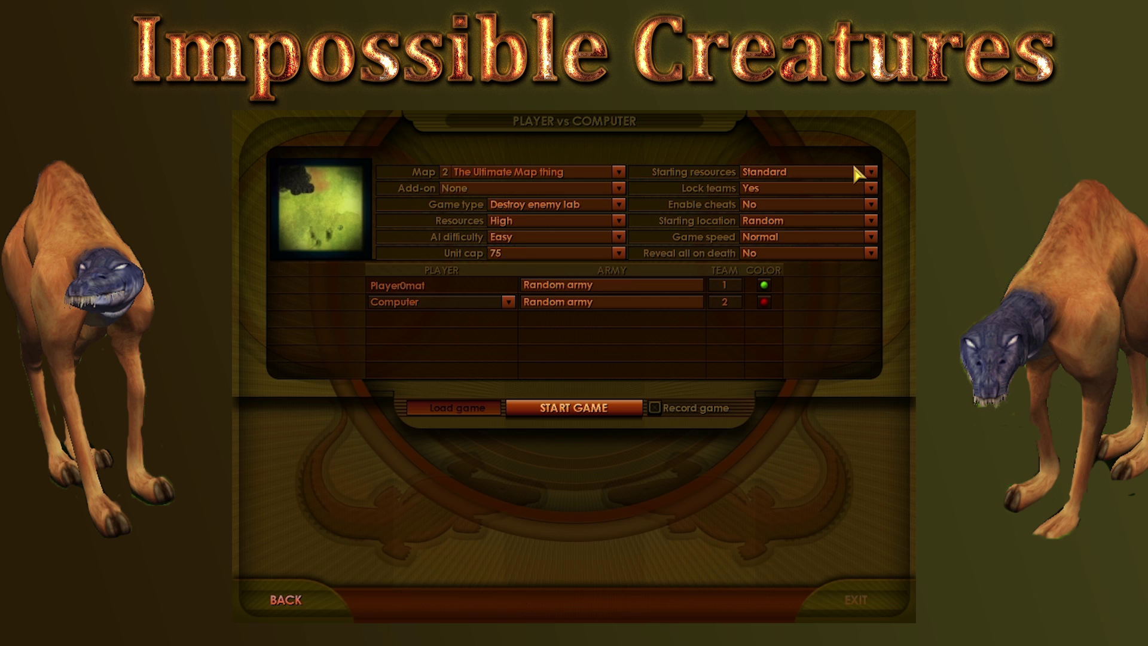
Set the starting resources to Quick-start and the starting location to Fixed, with Lock teams kept at Yes.
click(831, 171)
click(792, 204)
click(787, 190)
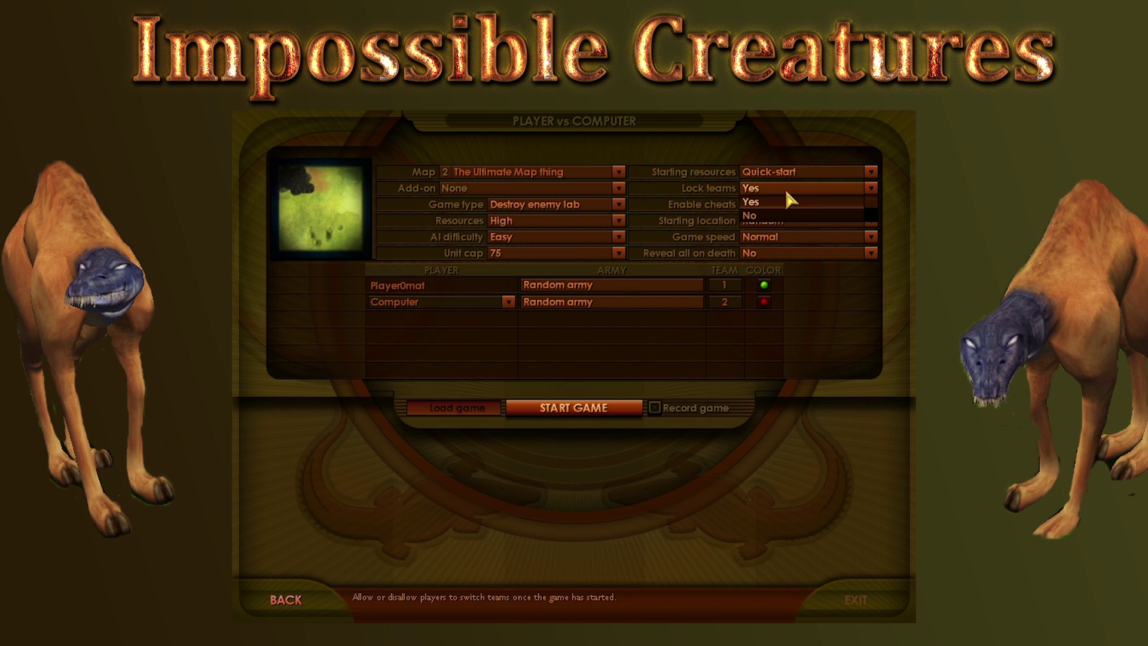
click(785, 202)
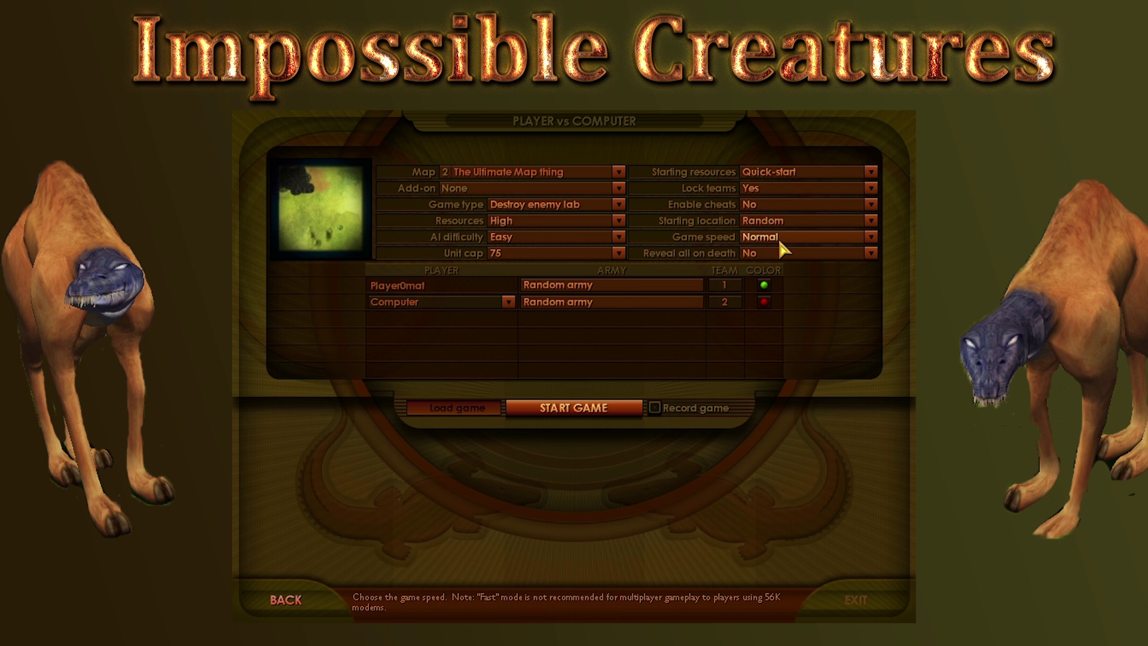
click(779, 238)
click(783, 221)
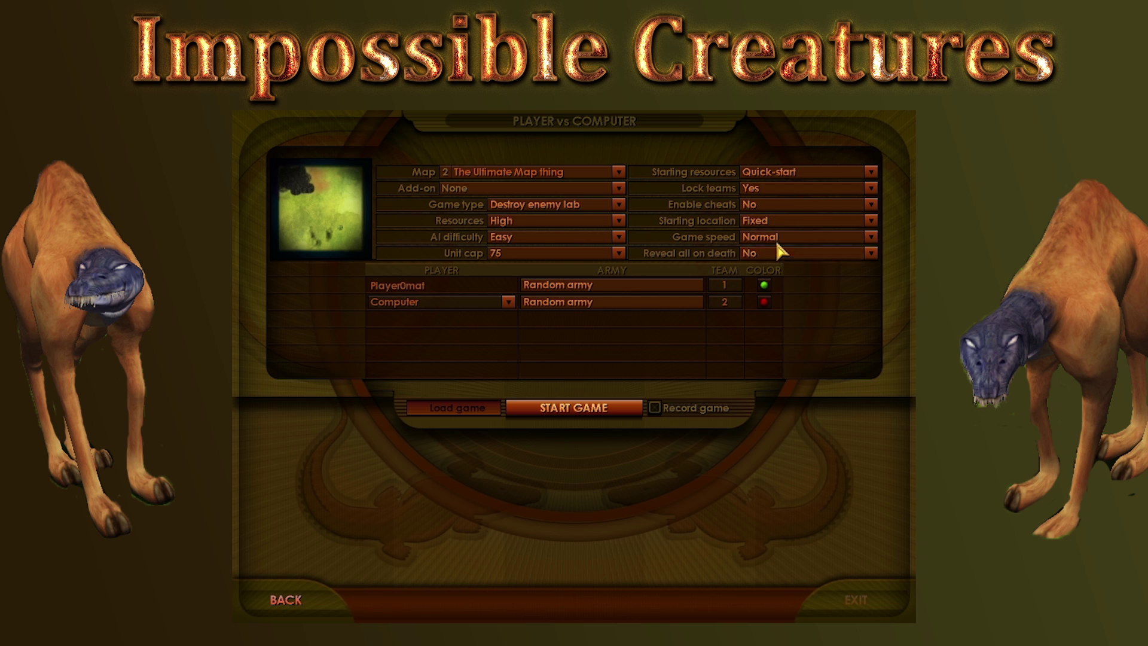
Choose the game speed and the reveal-all-on-death option, and start the match.
click(777, 238)
click(775, 278)
click(774, 253)
click(786, 277)
click(557, 405)
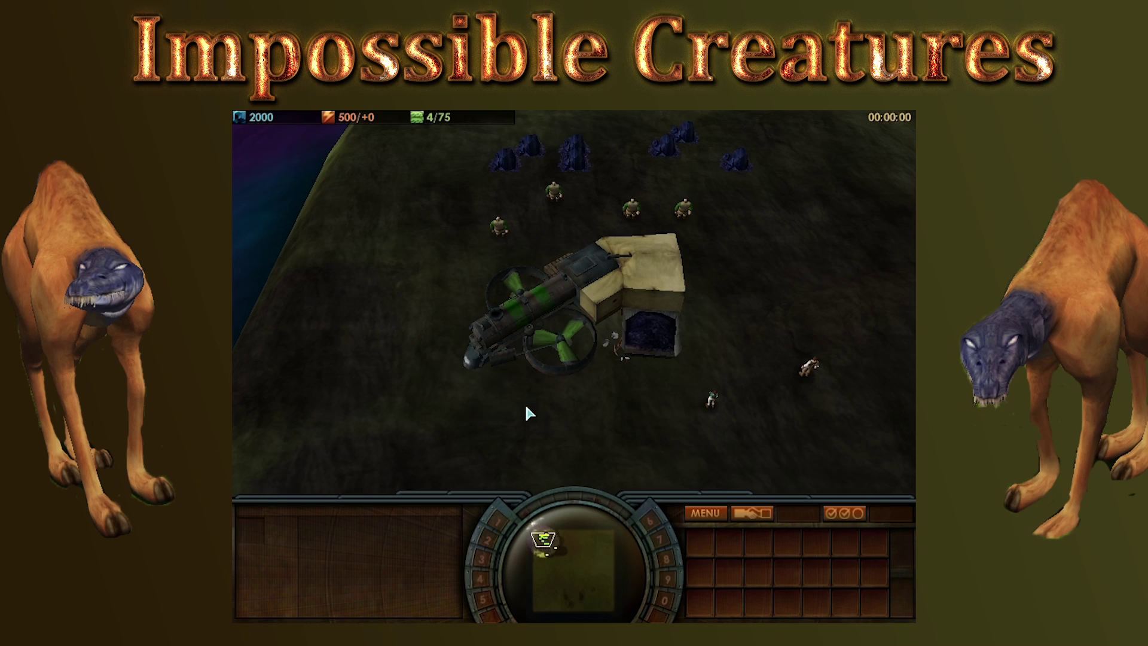
Look over the dark start area around the lab in the running match and select Rex Chance.
mouse_move(915, 427)
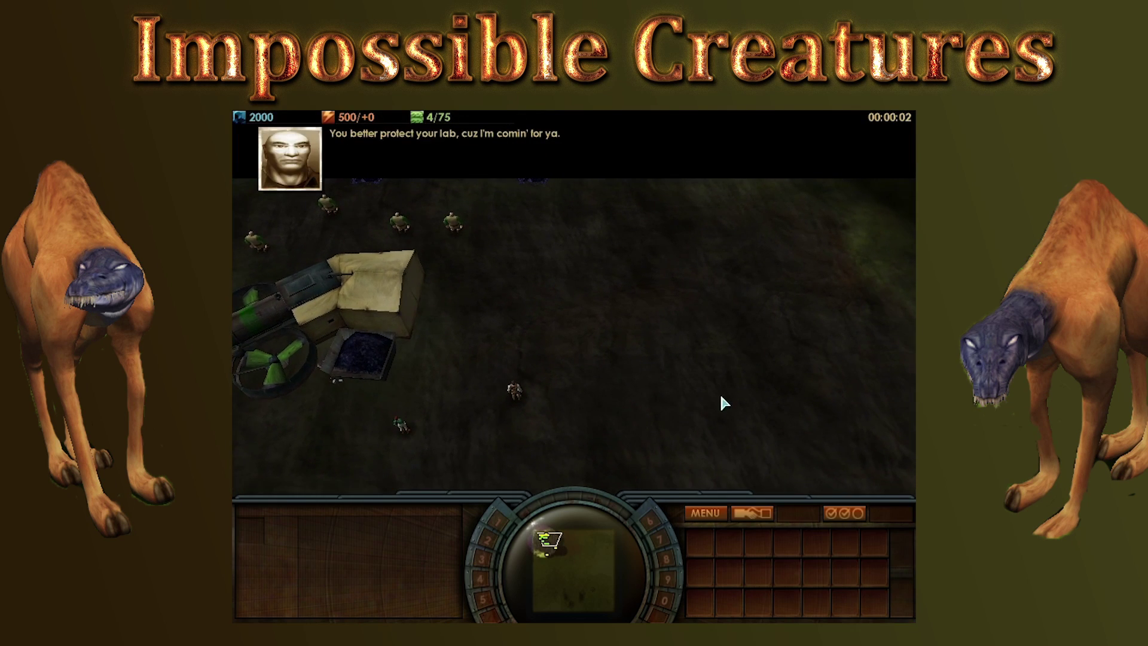
scroll(468, 433, down, 2)
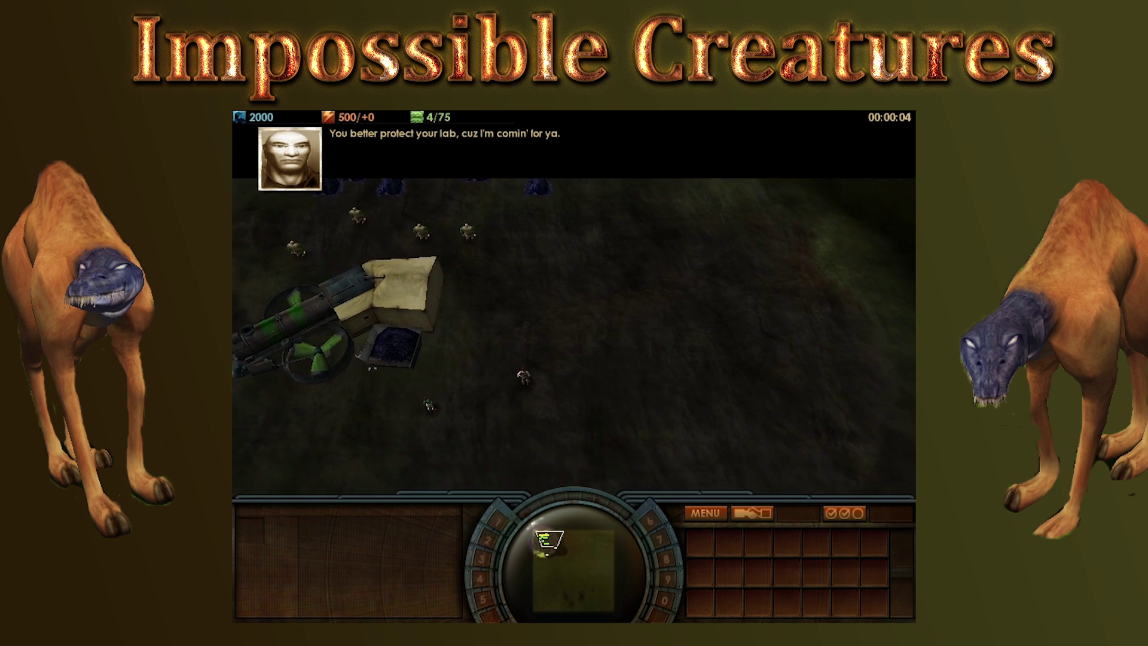
drag(546, 544, 548, 543)
scroll(479, 429, up, 2)
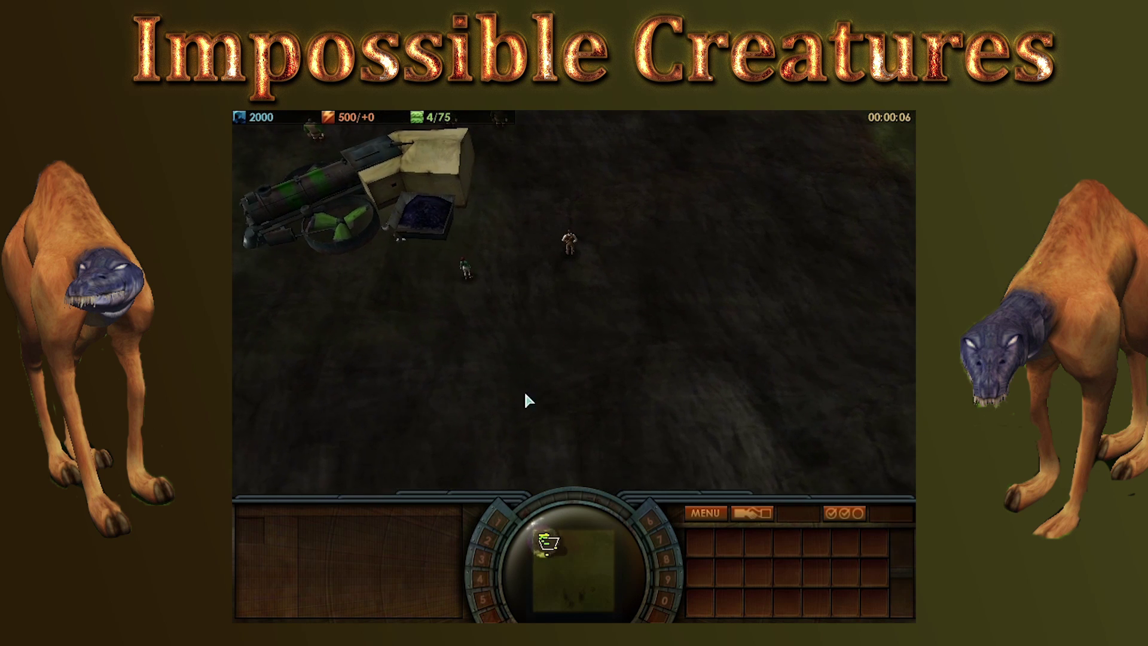
scroll(552, 335, down, 3)
drag(574, 322, 615, 260)
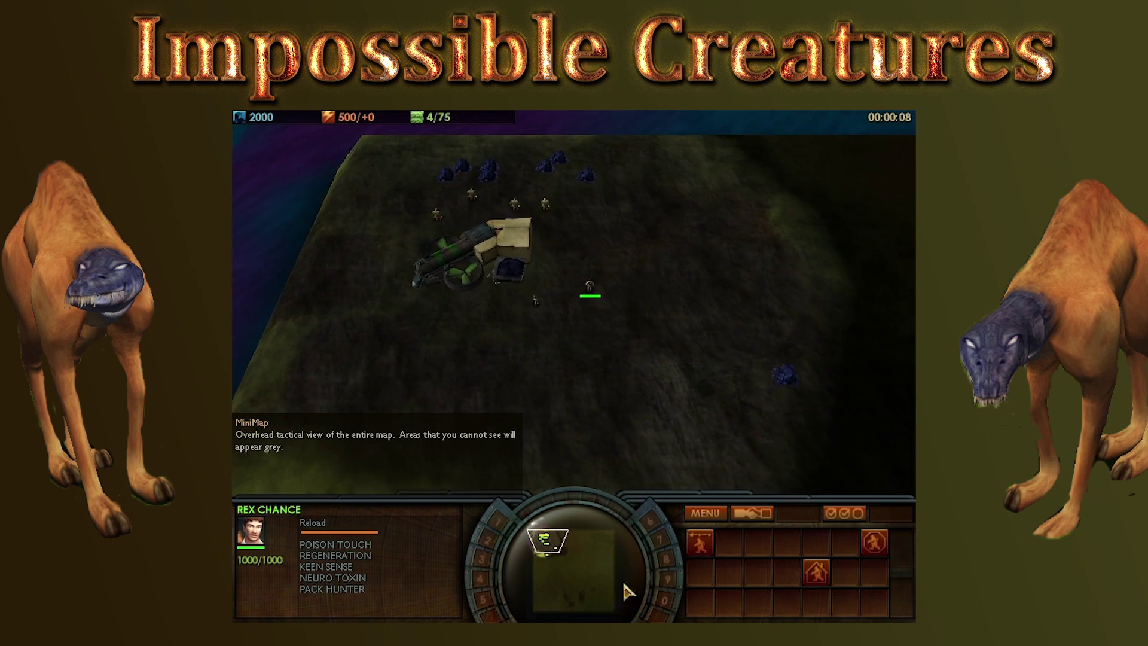
Select Lucy Willing and have her build a Creature Chamber on the open ground beside the lab.
scroll(538, 316, up, 3)
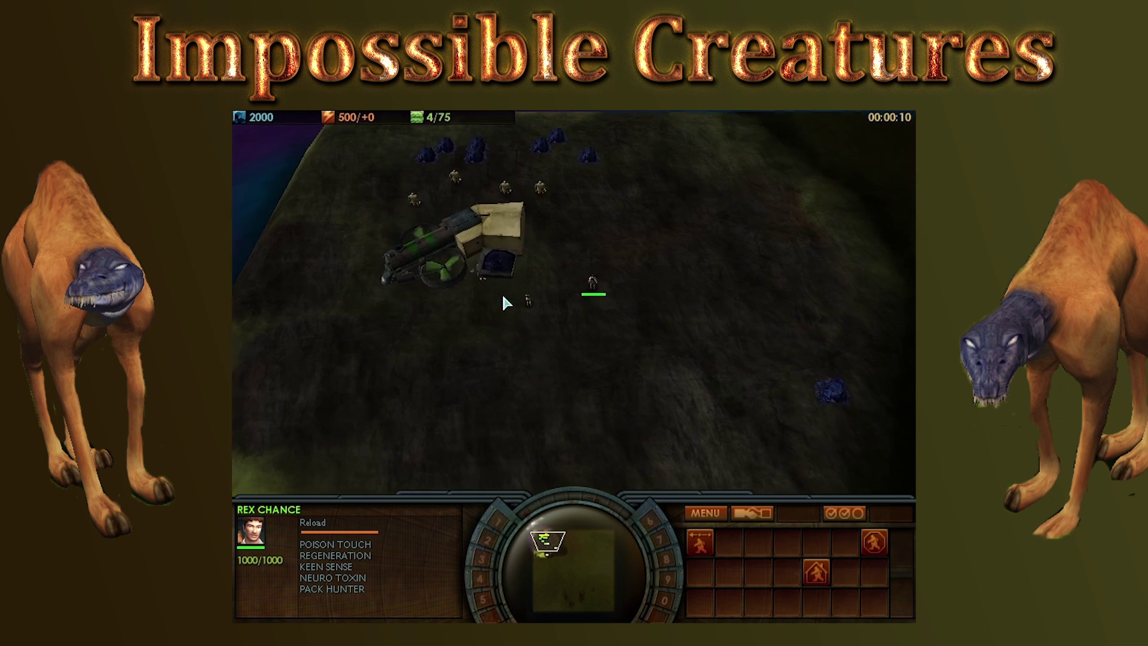
drag(501, 293, 544, 355)
click(543, 539)
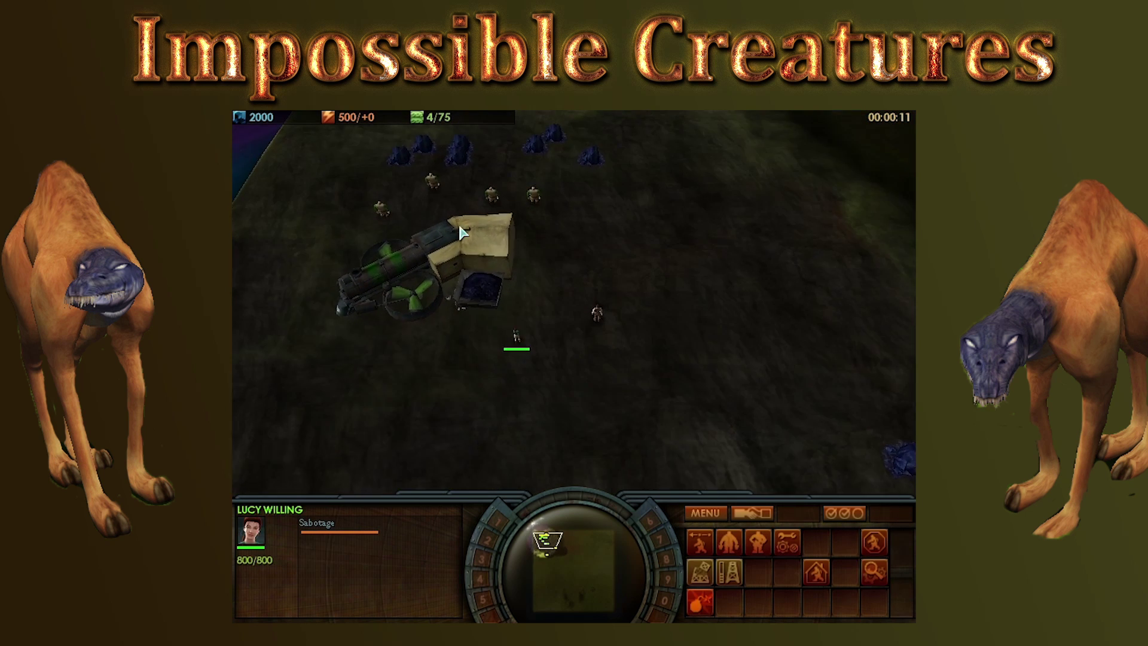
click(705, 577)
key(Down)
click(760, 552)
click(685, 419)
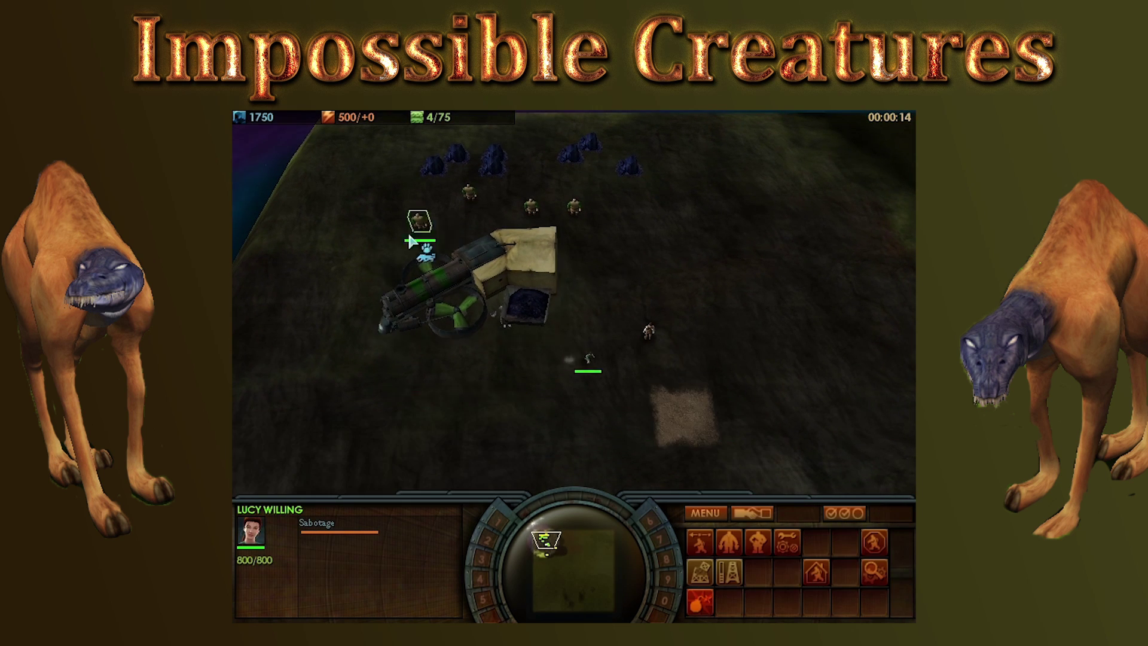
Send the four henchmen to gather coal and queue three more henchmen at the lab.
drag(400, 241, 652, 169)
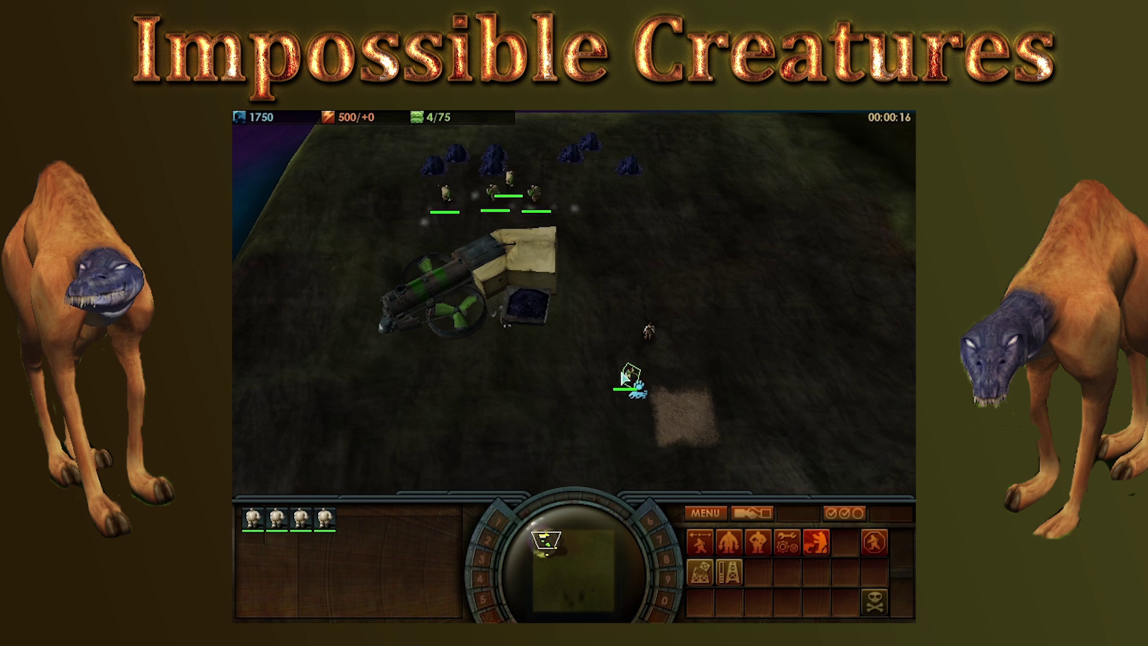
click(532, 302)
click(700, 572)
click(700, 573)
click(700, 572)
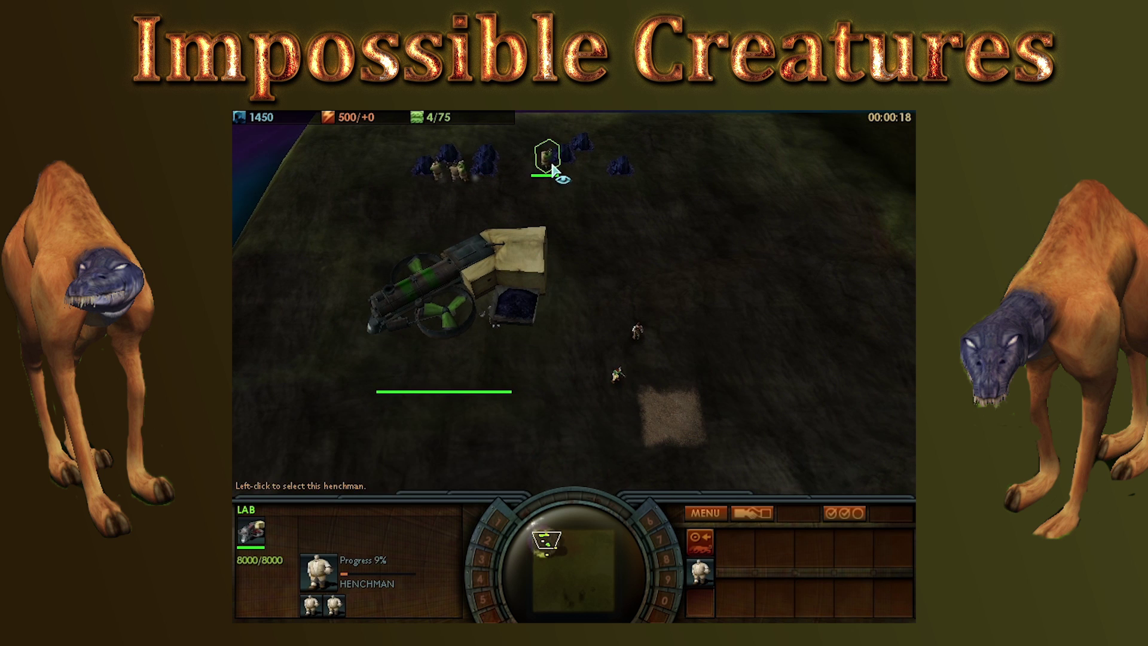
click(685, 411)
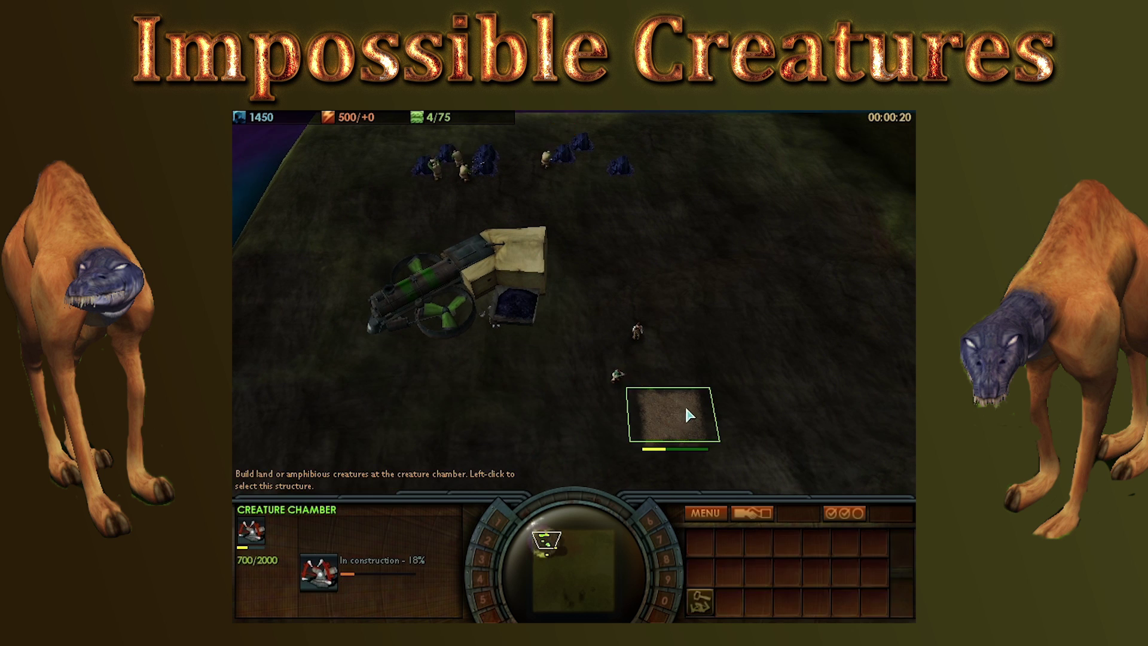
Select Rex Chance and send him towards the opposite corner of the map.
click(637, 329)
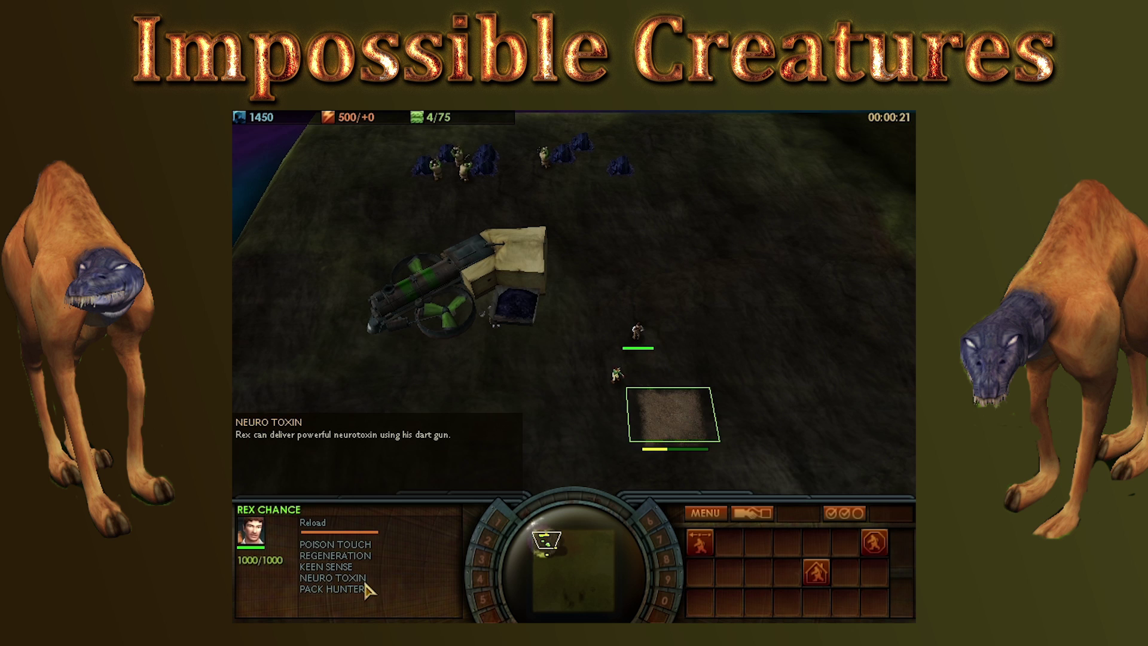
click(607, 603)
drag(601, 603, 604, 607)
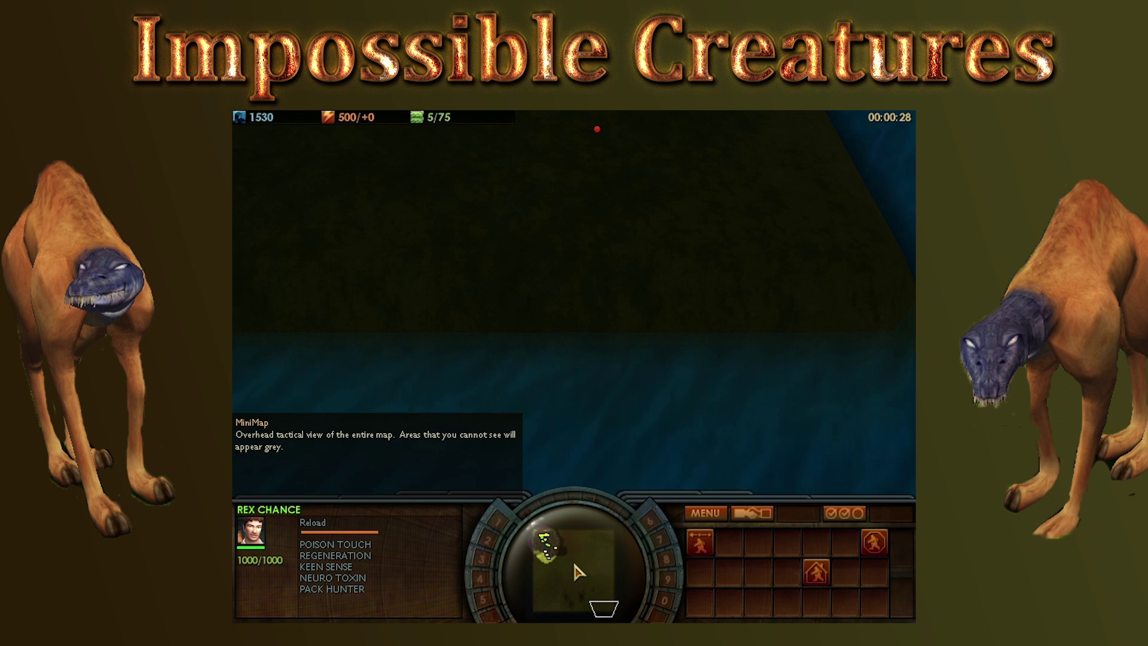
click(554, 554)
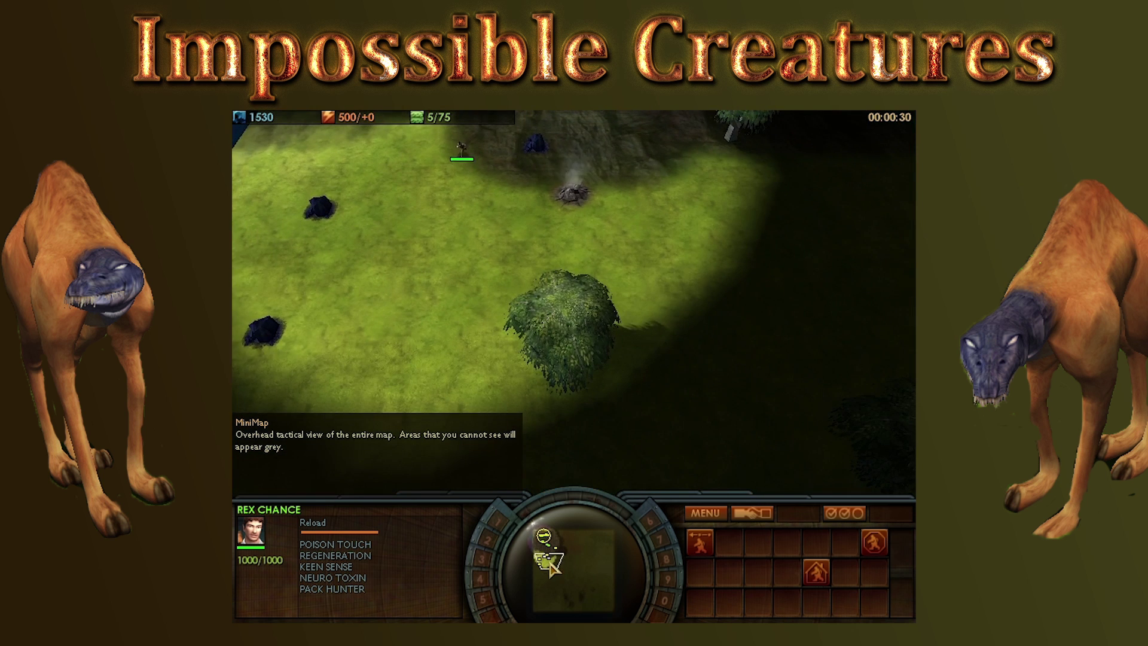
Look over the home base with its coal piles and check the henchman production at the lab.
key(Up)
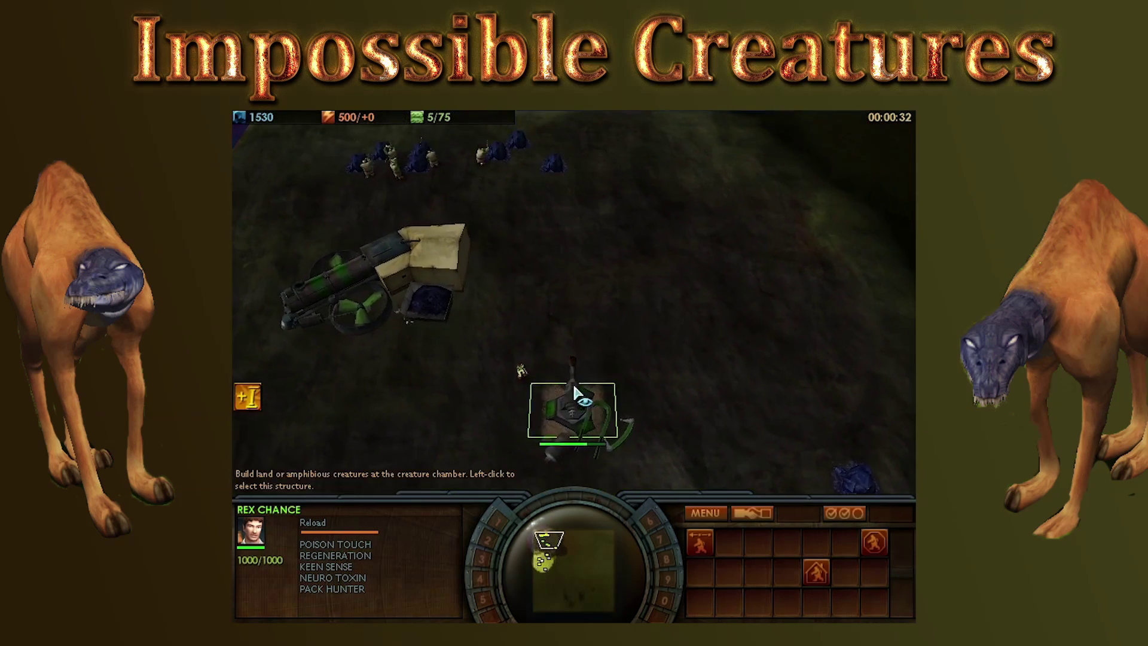
key(Left)
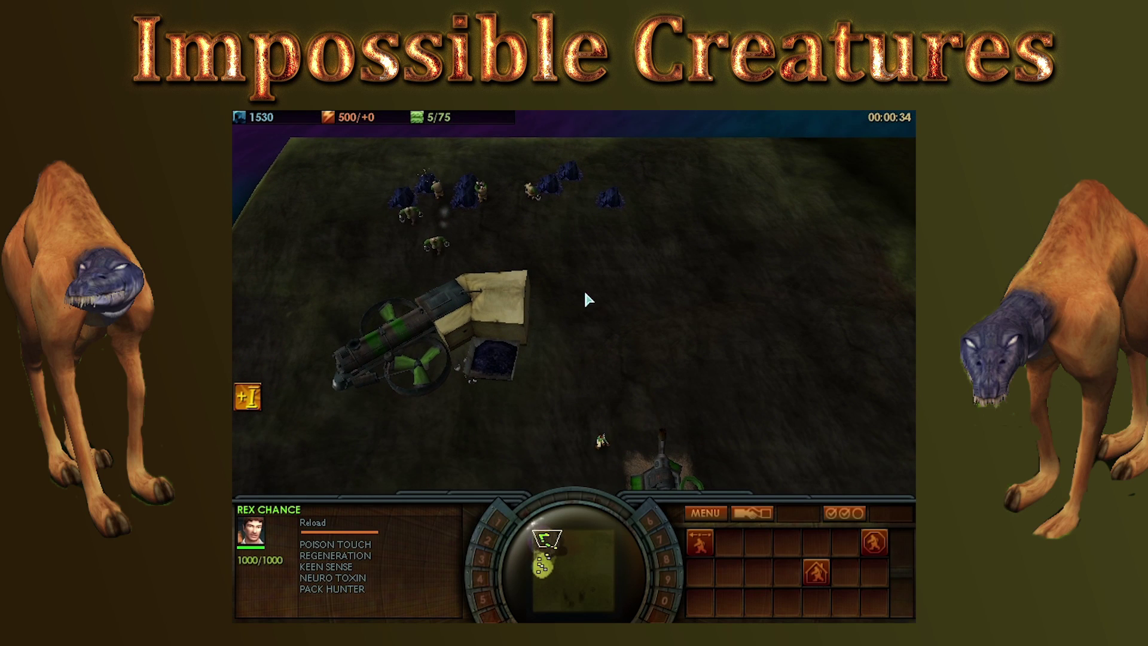
key(Left)
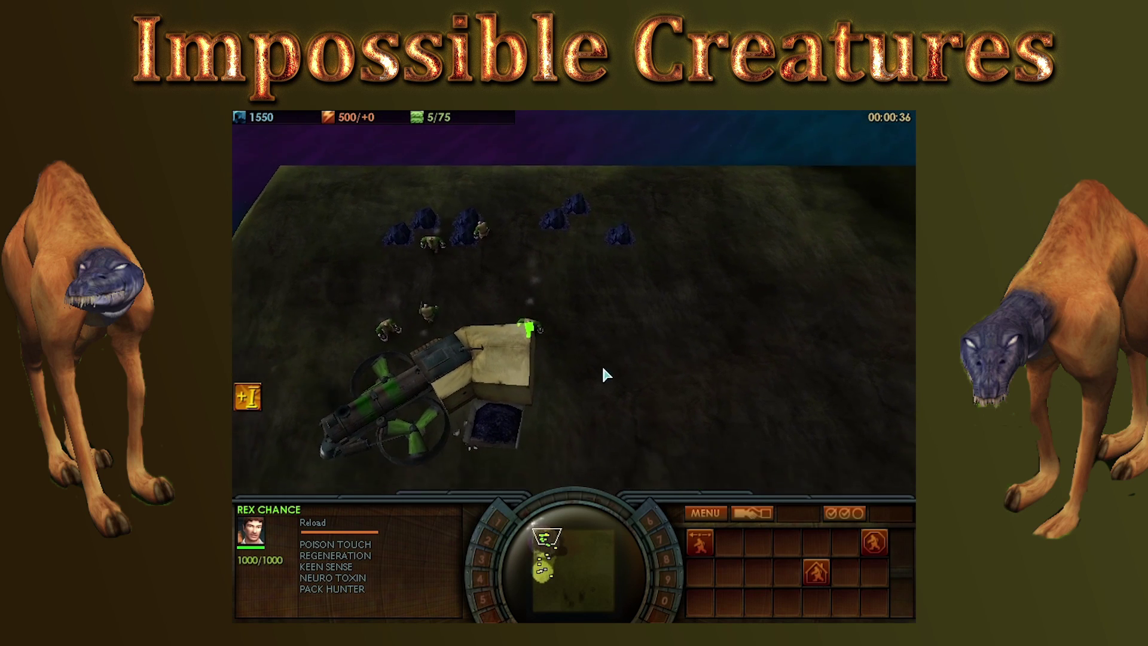
click(541, 379)
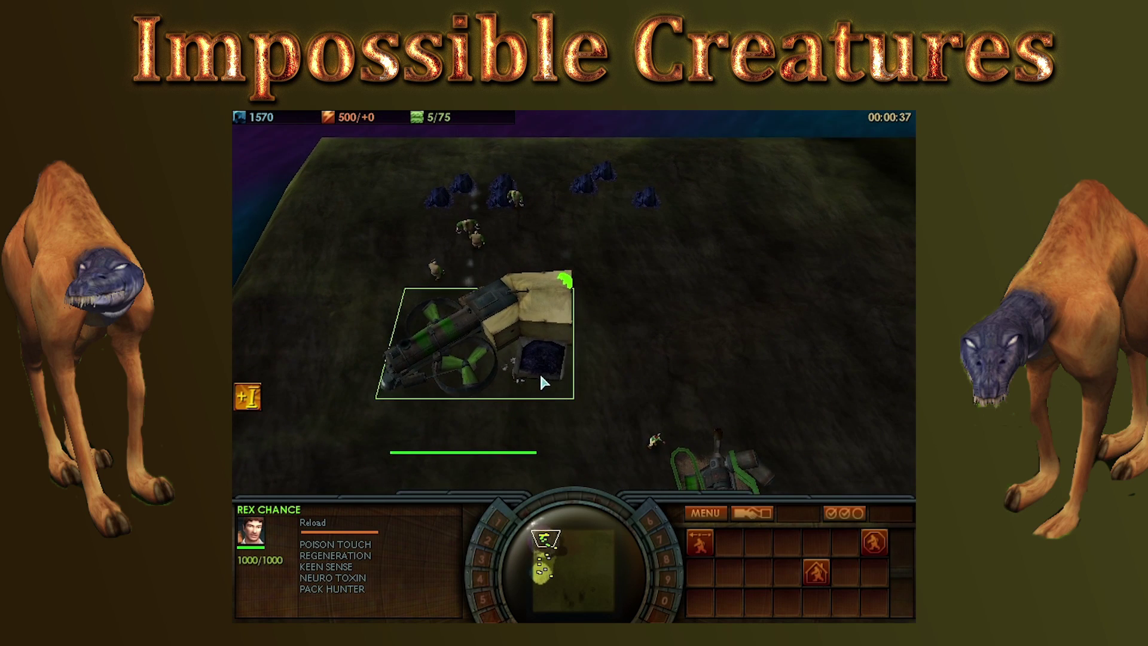
key(Down)
click(550, 335)
key(Down)
key(Right)
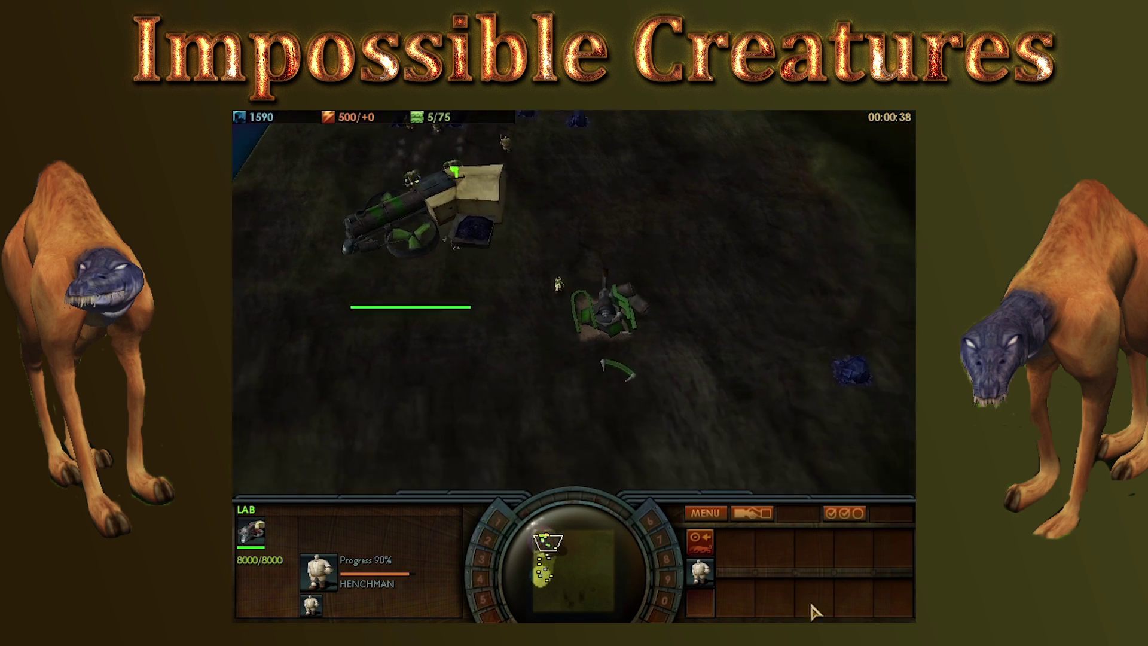
key(Up)
Queue seven Cheetowls at the finished Creature Chamber.
click(610, 326)
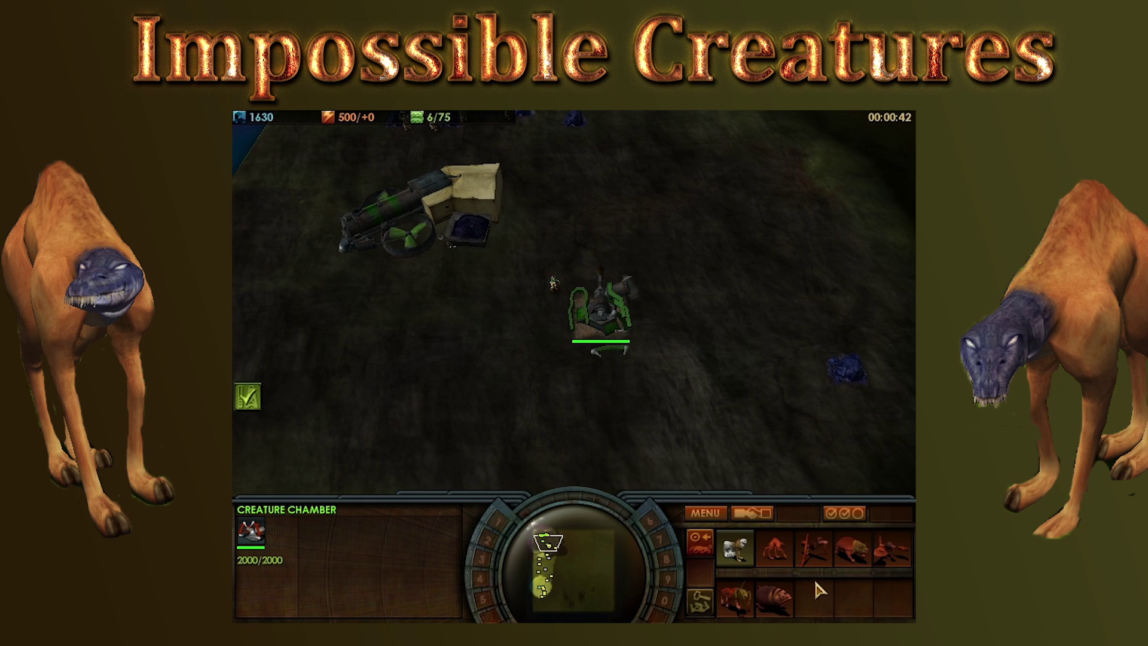
click(747, 529)
click(748, 529)
click(747, 529)
click(747, 529)
click(747, 529)
click(748, 529)
click(747, 529)
Have Lucy Willing place four lightning rods around the lab.
click(552, 297)
click(701, 570)
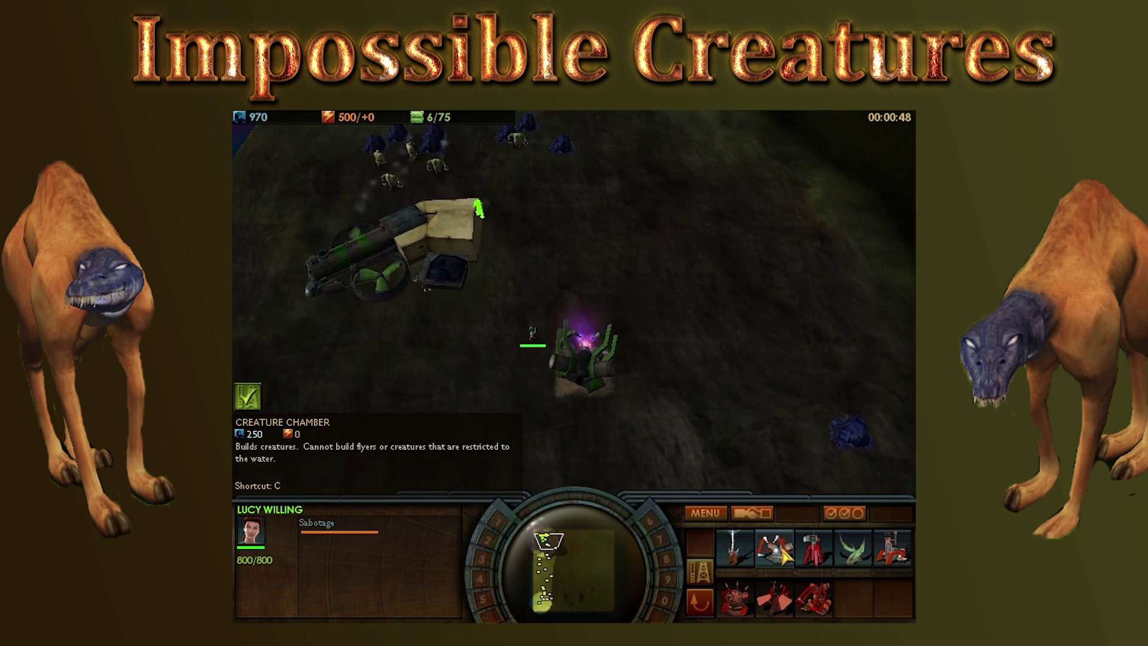
click(776, 548)
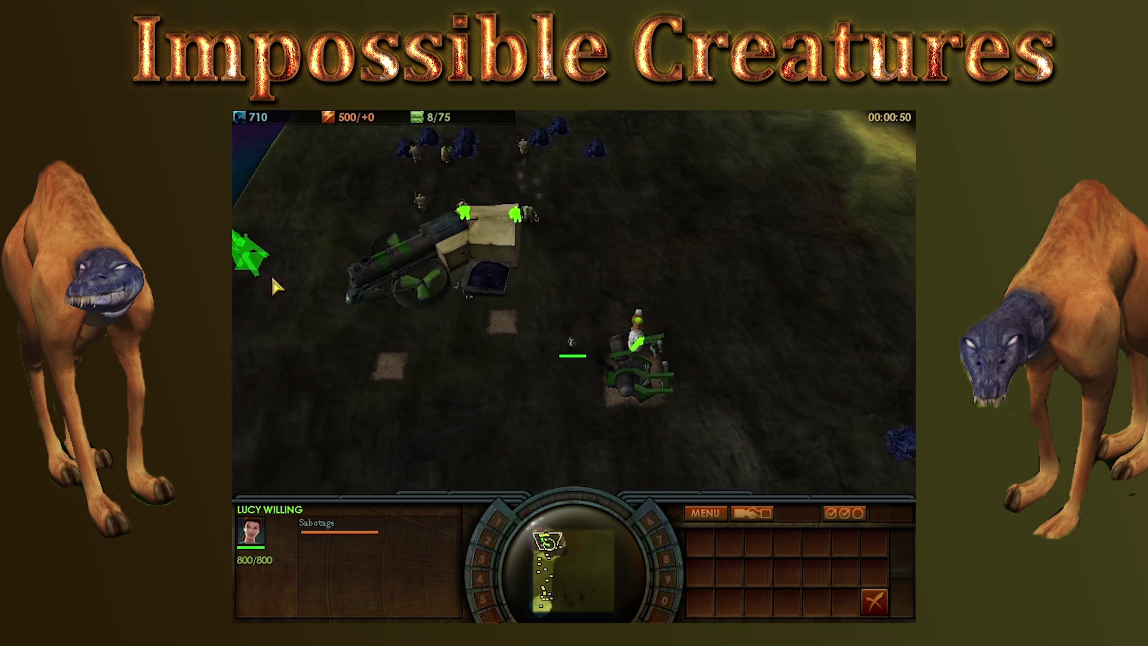
click(541, 361)
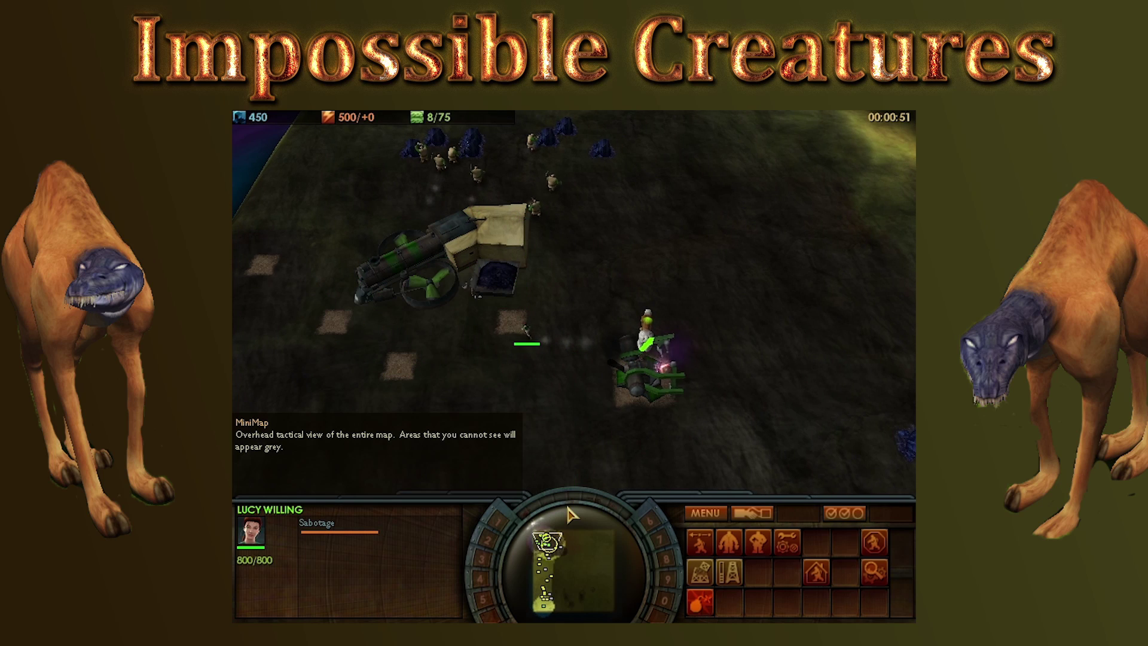
Follow Rex Chance's route across the map, examining the grassy hills, coal piles and geysers he passes.
click(653, 371)
click(555, 600)
key(Down)
key(Right)
key(Down)
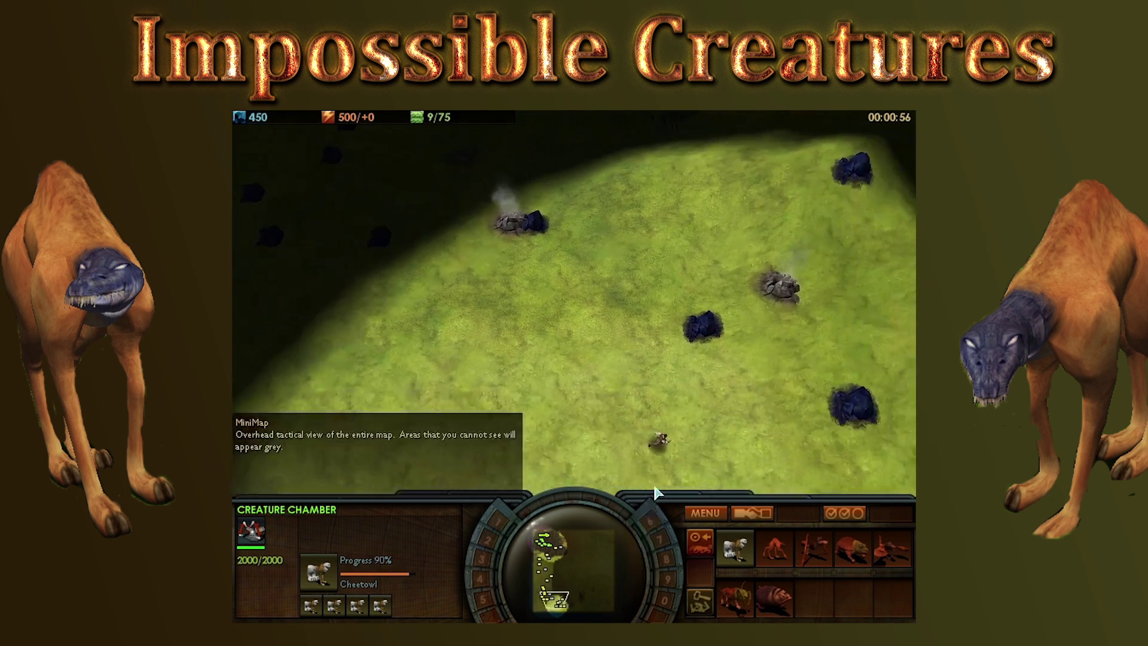
key(Right)
key(Down)
key(Right)
key(Up)
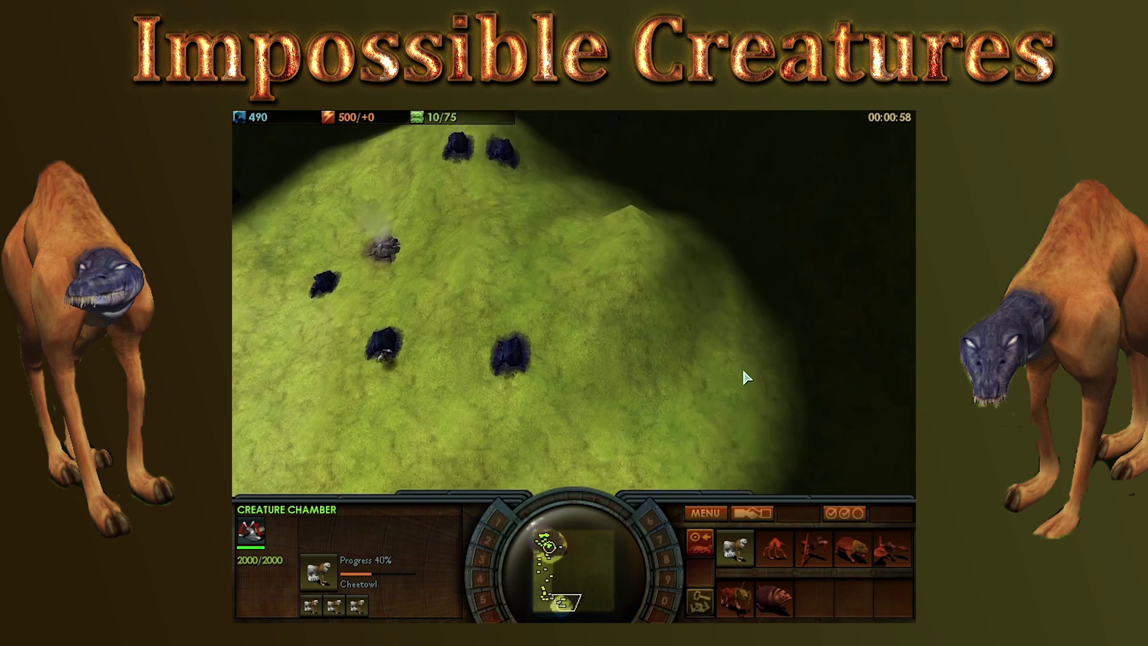
key(Right)
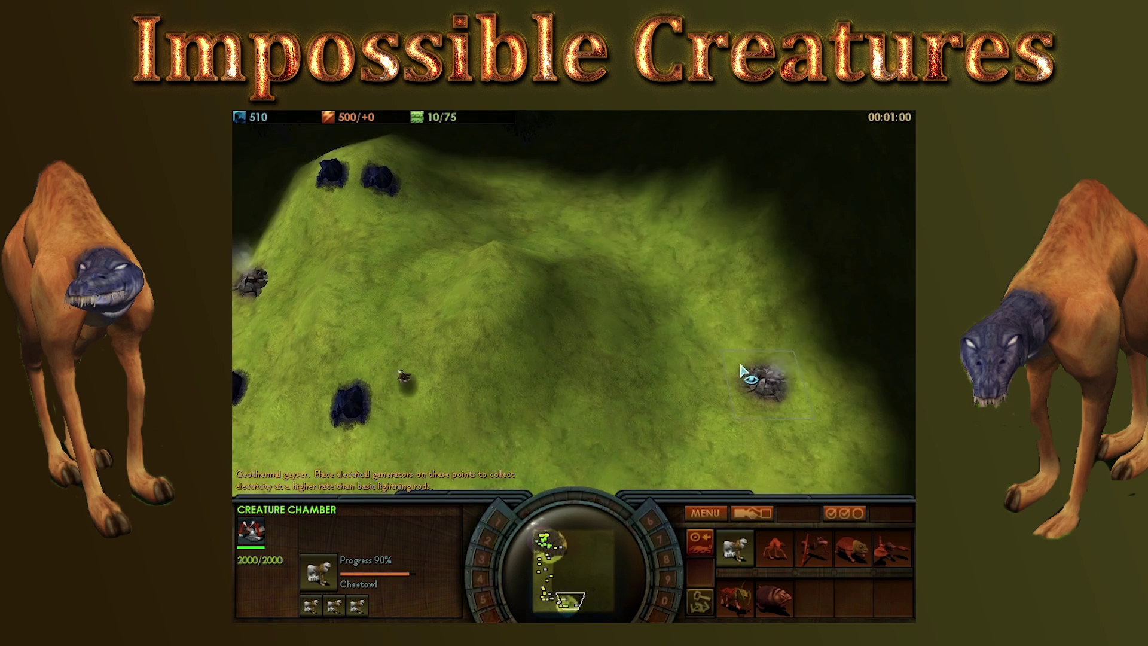
key(Right)
key(Up)
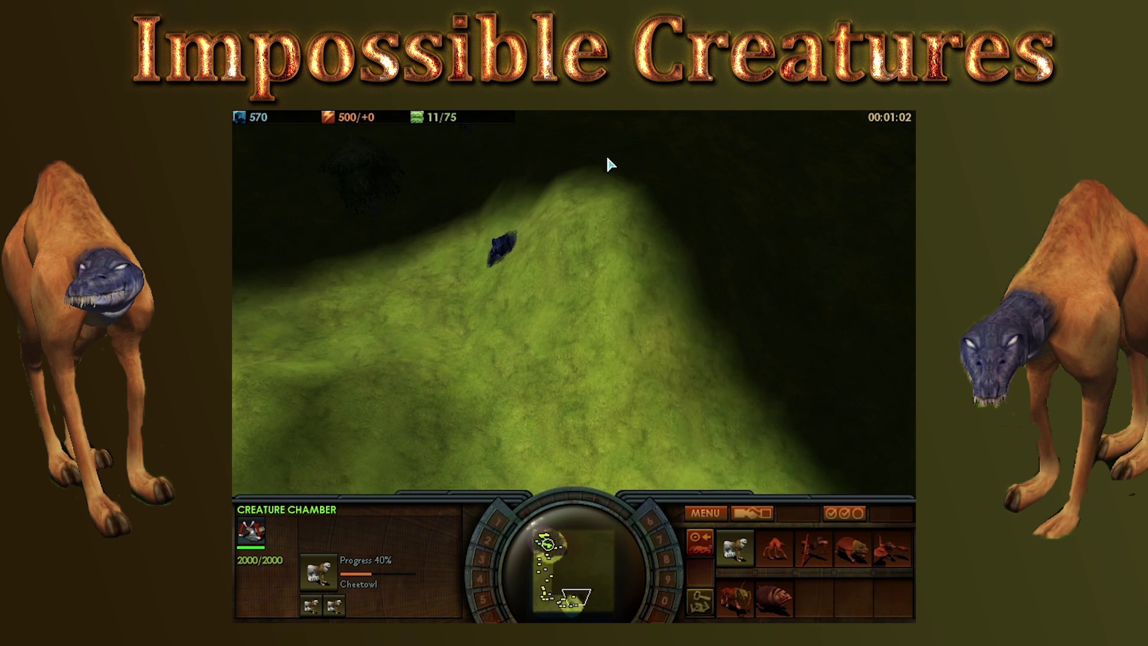
key(Down)
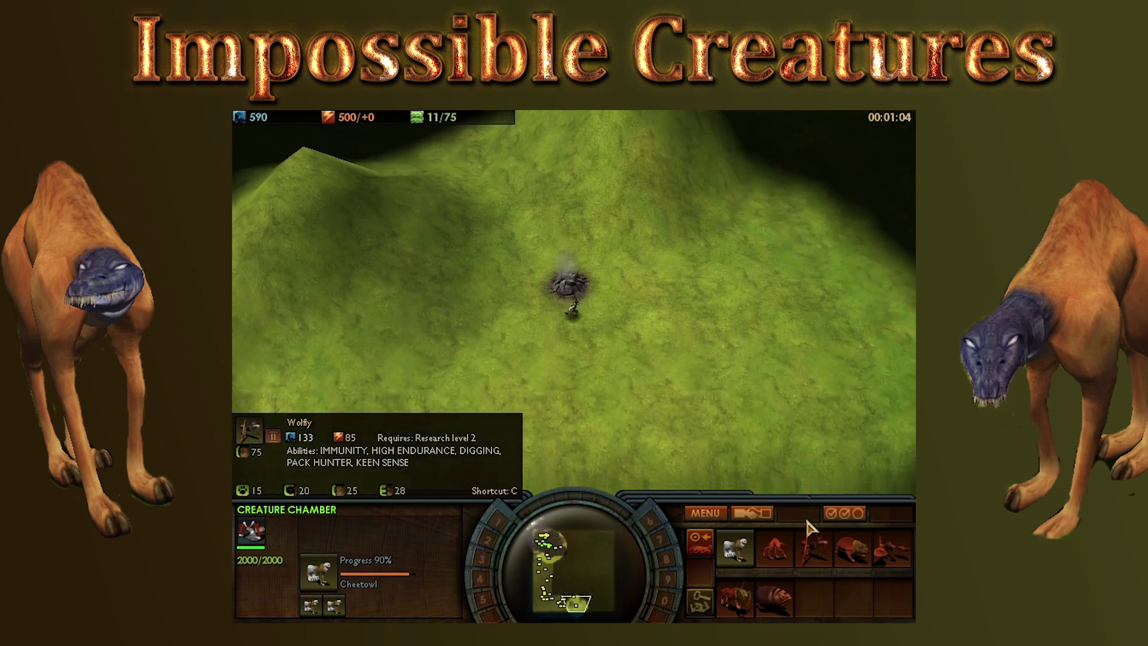
key(Up)
key(Down)
Send Rex Chance up the hill north of the geyser and follow his climb.
click(688, 423)
key(Up)
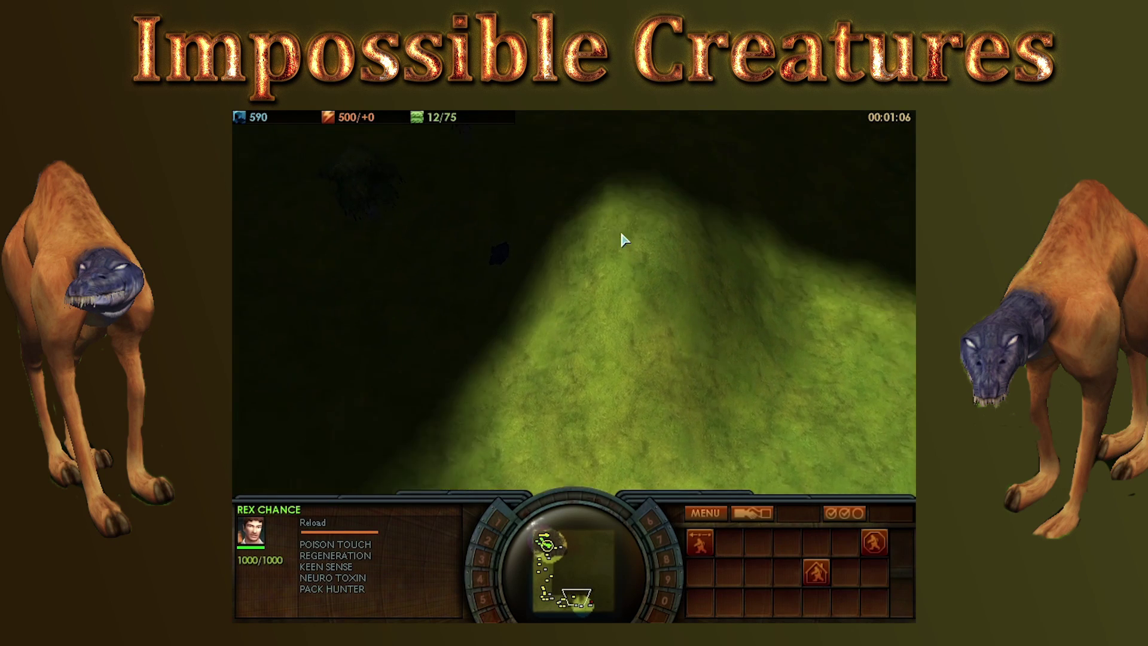
right_click(619, 231)
key(Left)
key(Right)
key(Down)
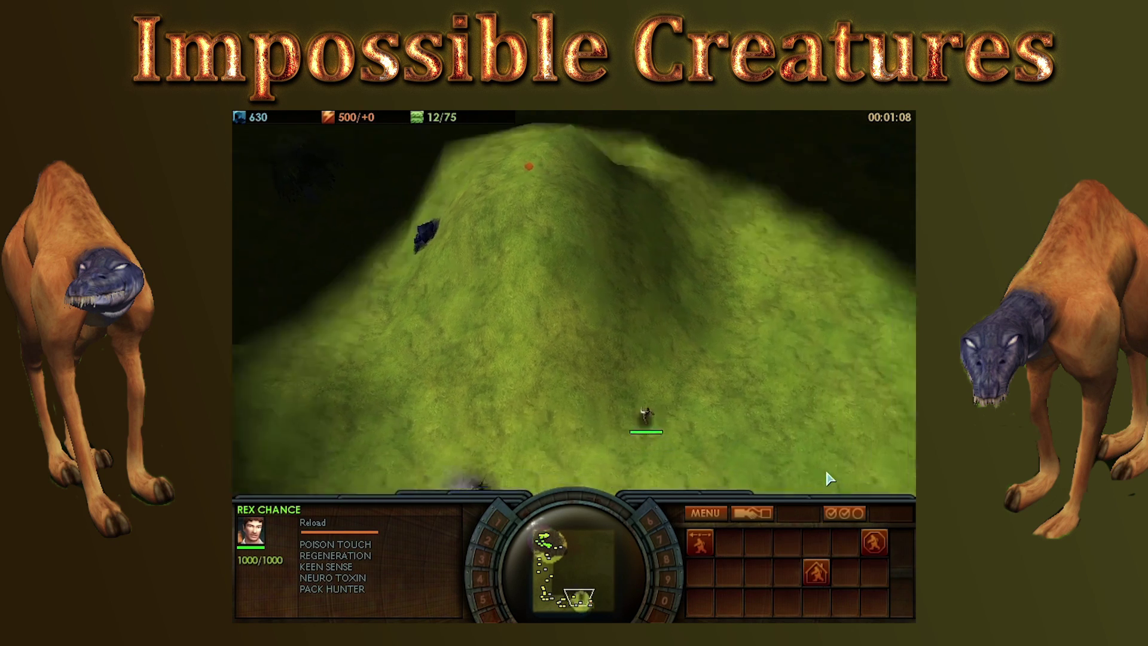
key(Right)
key(Down)
key(Left)
key(Up)
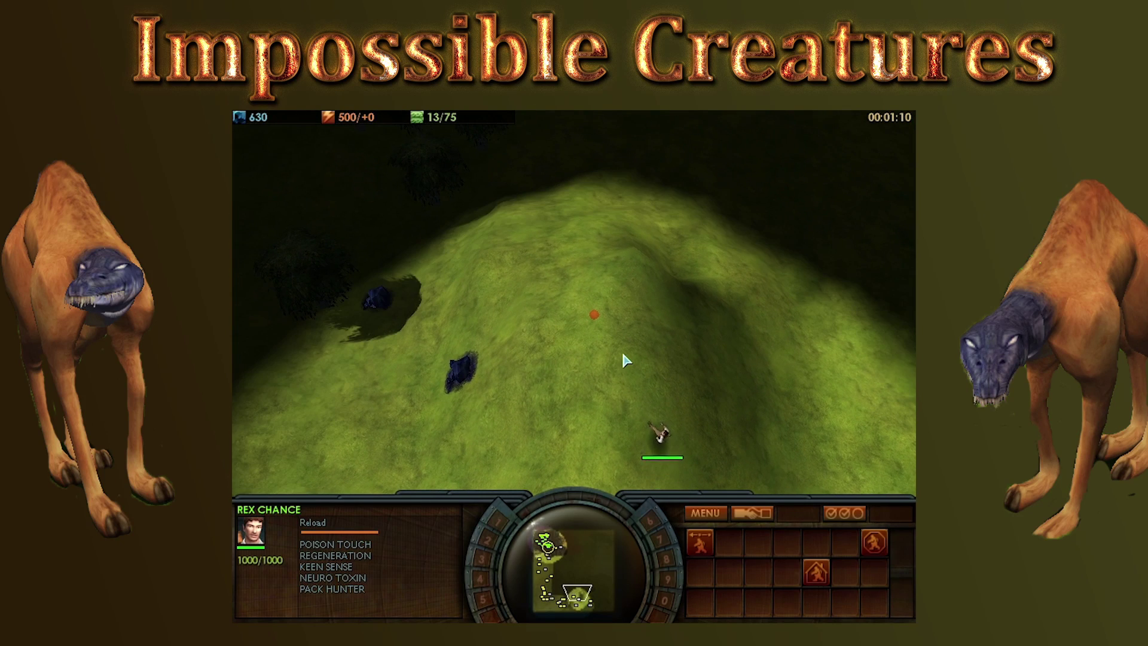
Redirect Rex Chance to the unexplored far corner of the map, where the enemy starts.
key(Left)
key(Down)
key(Up)
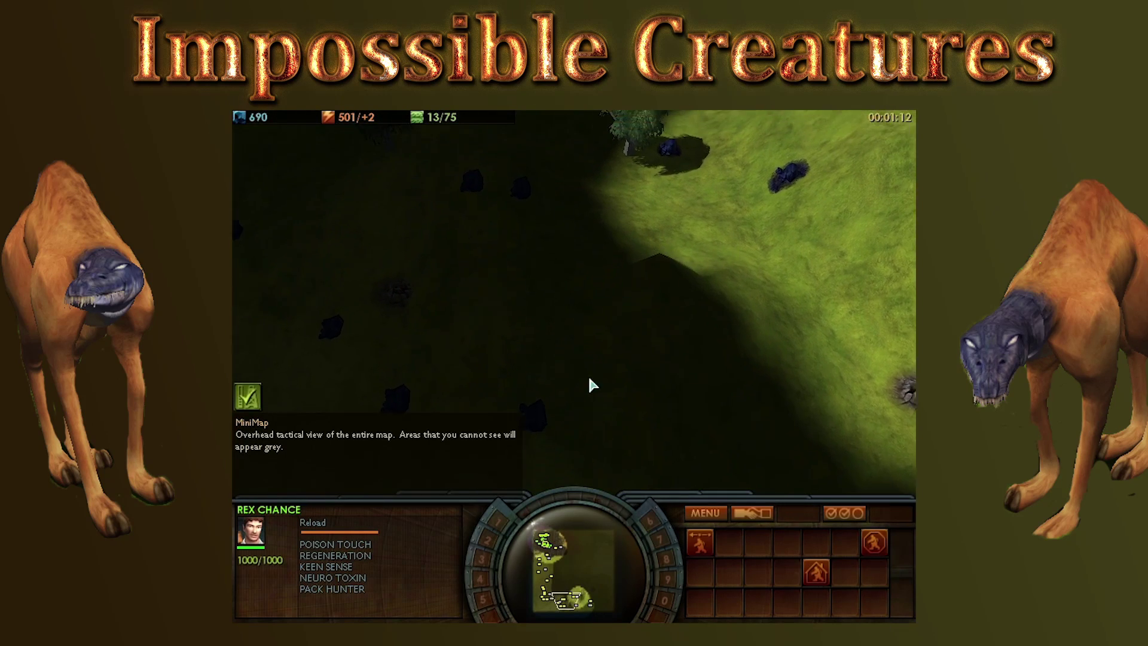
click(599, 605)
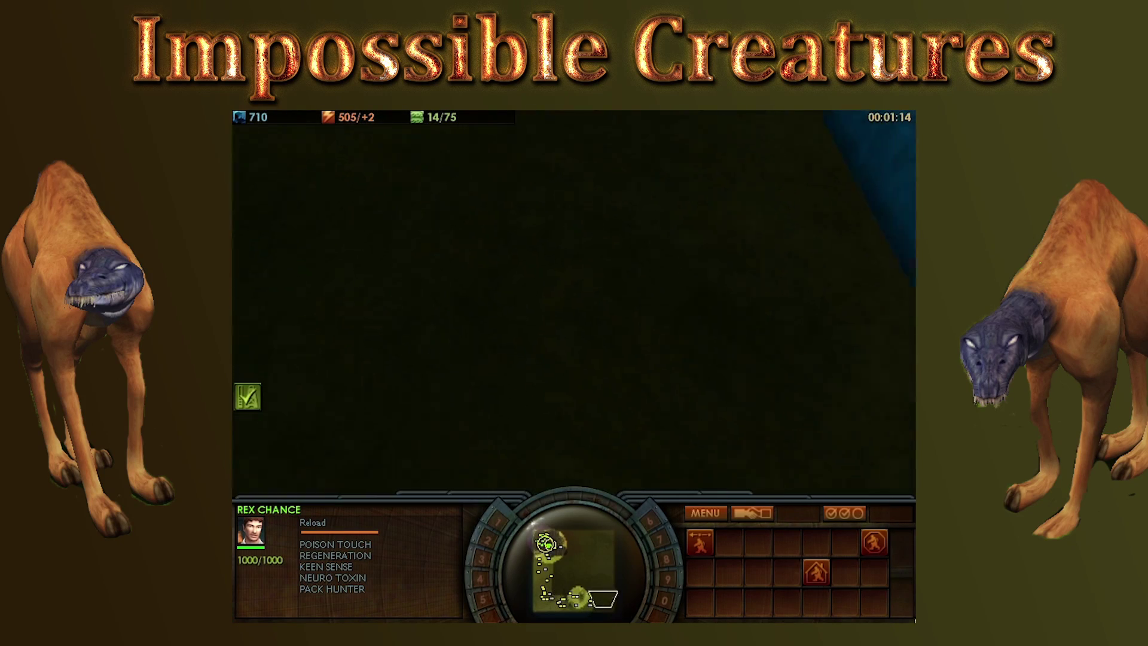
right_click(656, 473)
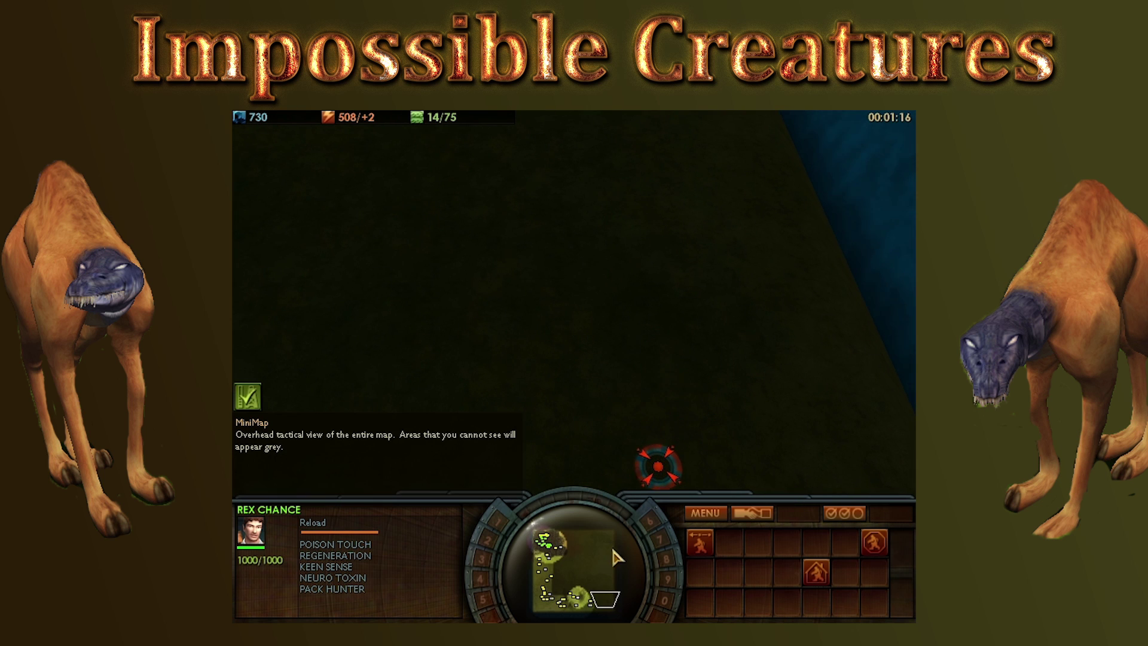
click(582, 600)
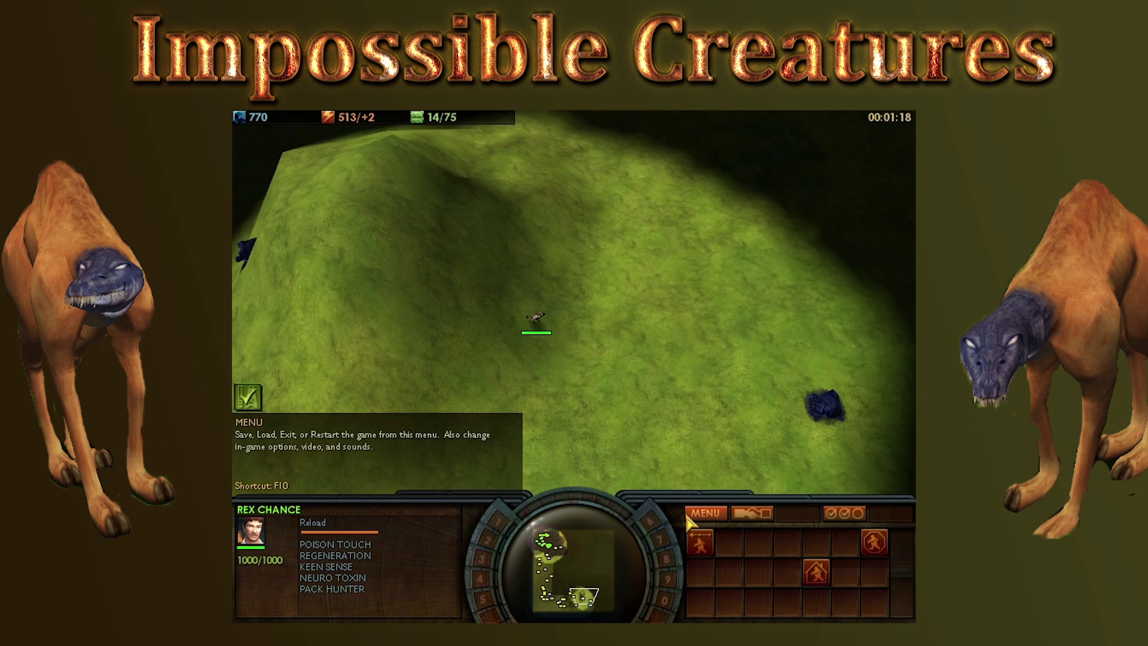
Examine the enemy henchman near the coal piles and the enemy lab area from close up and from different angles.
key(Down)
key(Right)
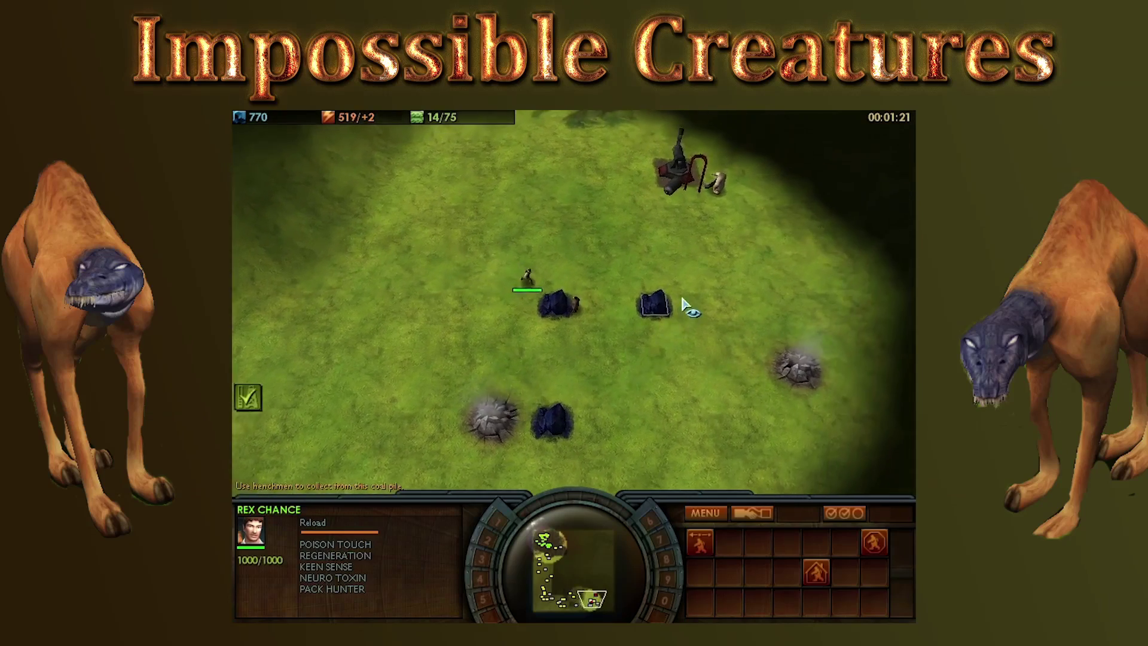
click(721, 191)
key(Up)
key(Right)
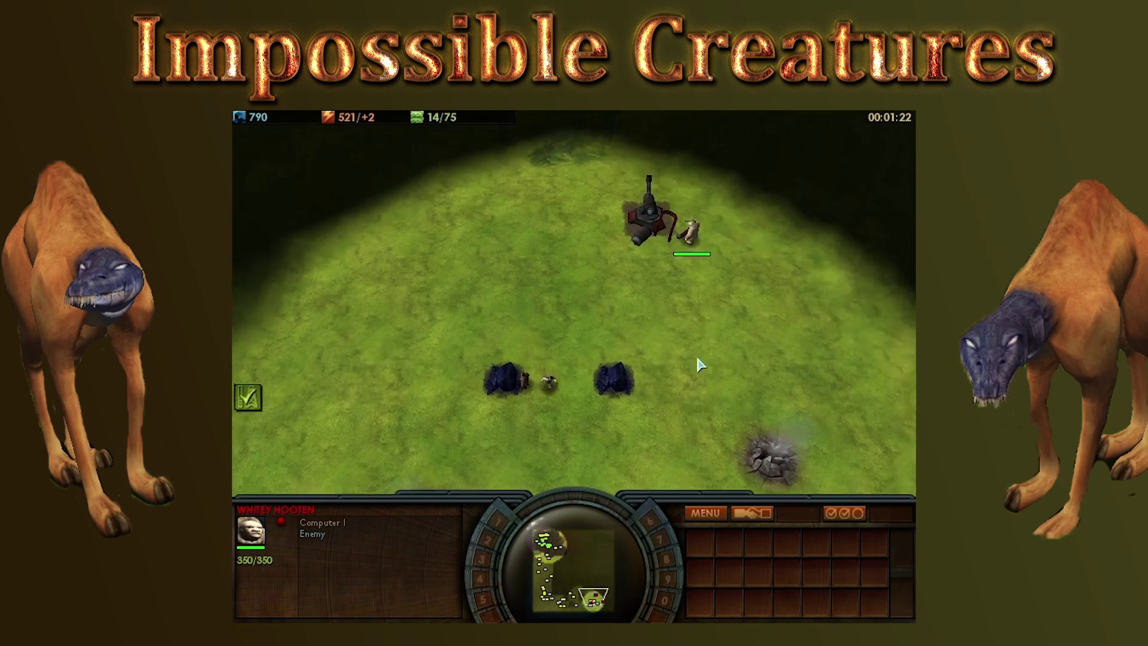
scroll(705, 350, up, 5)
middle_drag(699, 359, 658, 236)
key(Up)
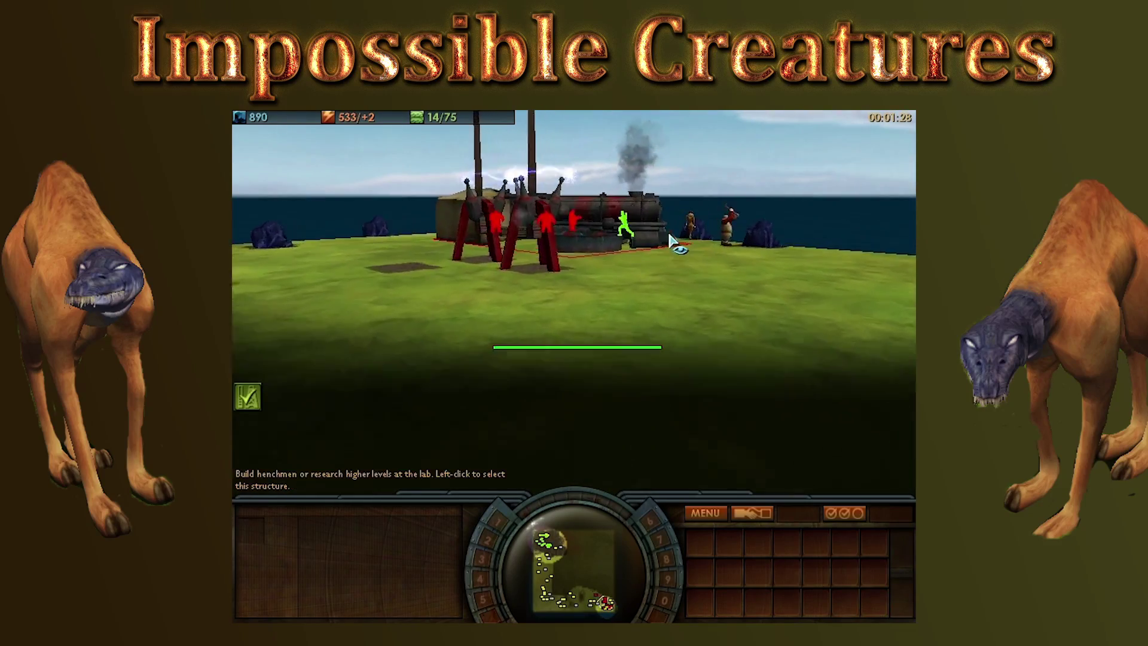
key(Right)
middle_drag(615, 269, 605, 282)
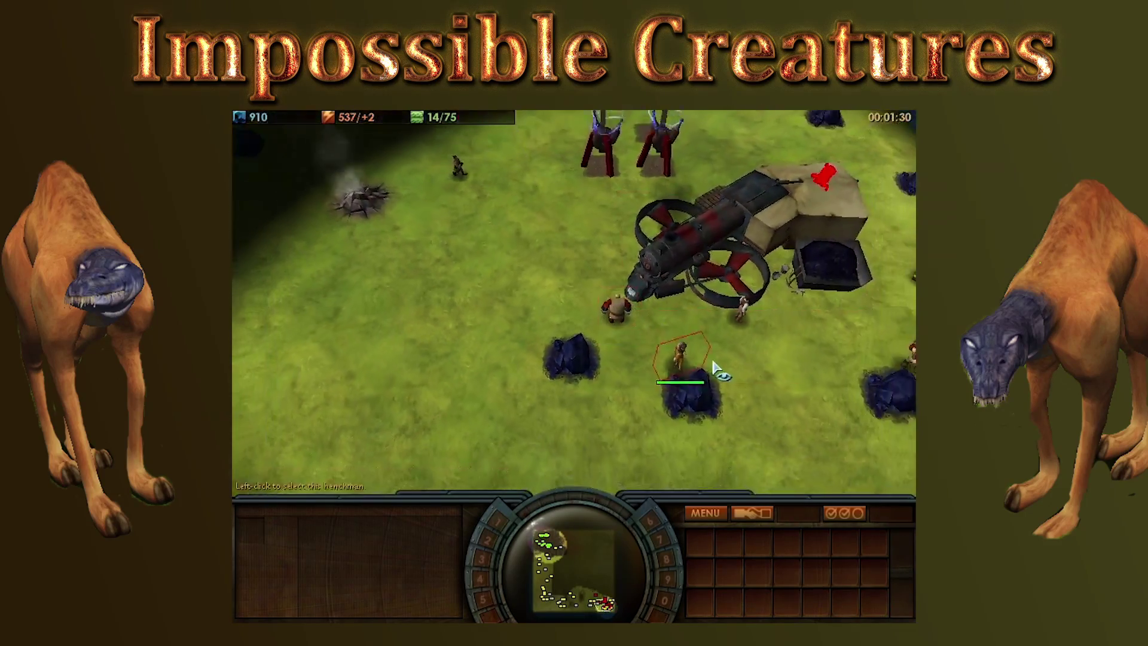
scroll(706, 367, down, 3)
click(685, 337)
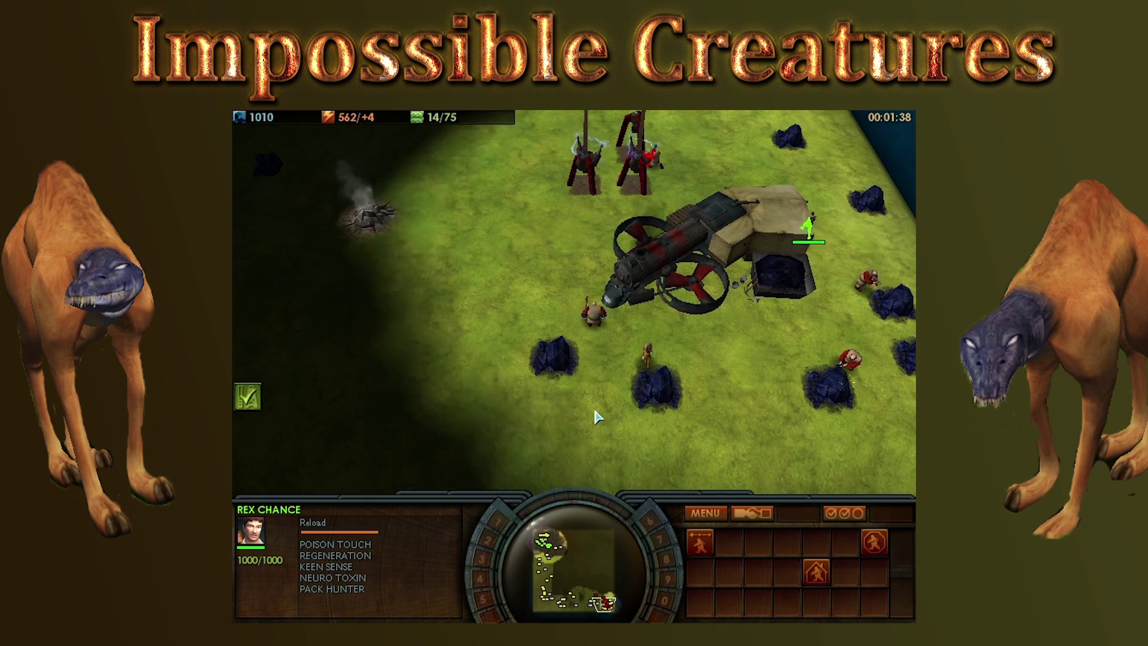
Order the seven creatures gathered around the creature chamber to attack-move to the enemy lab in the opposite corner.
drag(602, 601, 596, 595)
click(543, 538)
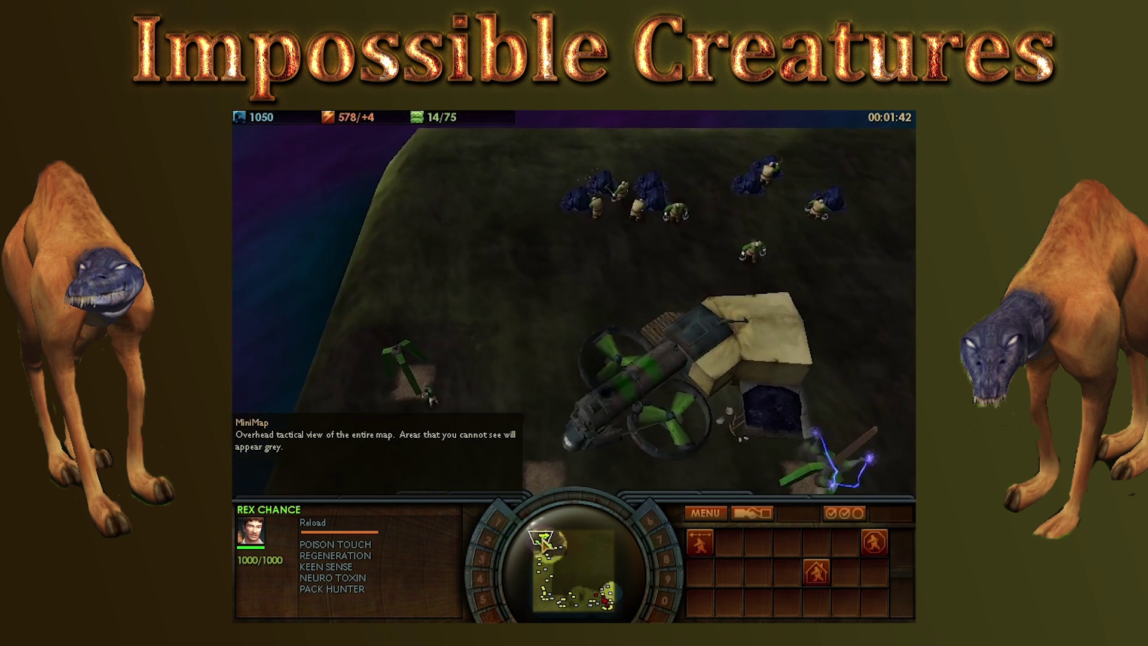
key(Down)
key(Right)
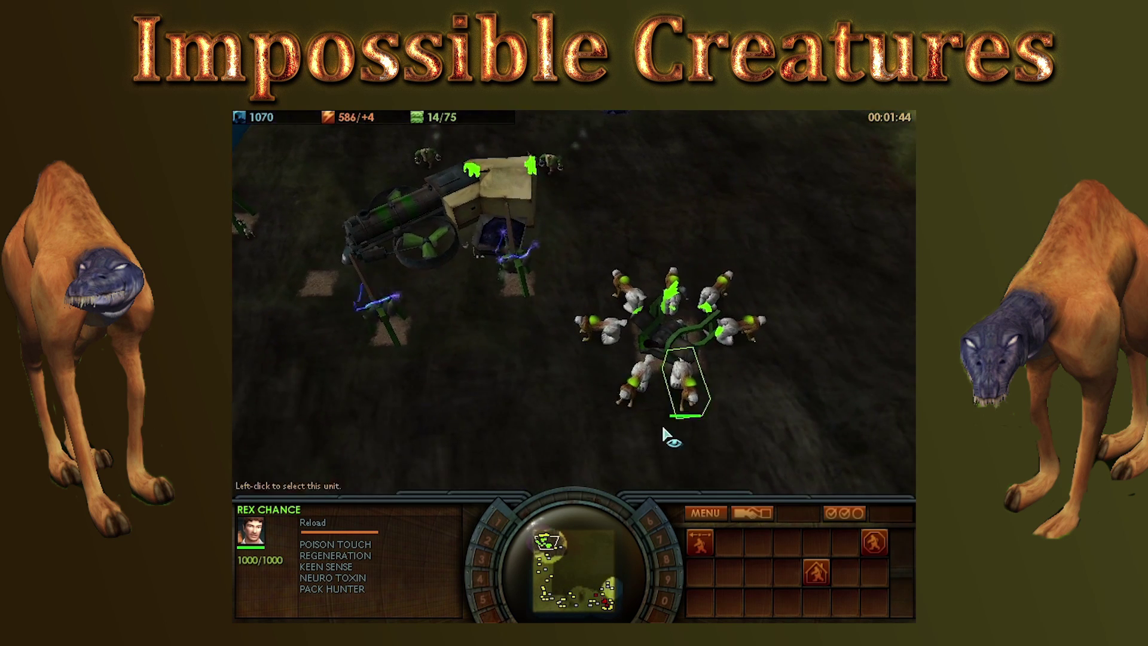
double_click(667, 426)
click(605, 602)
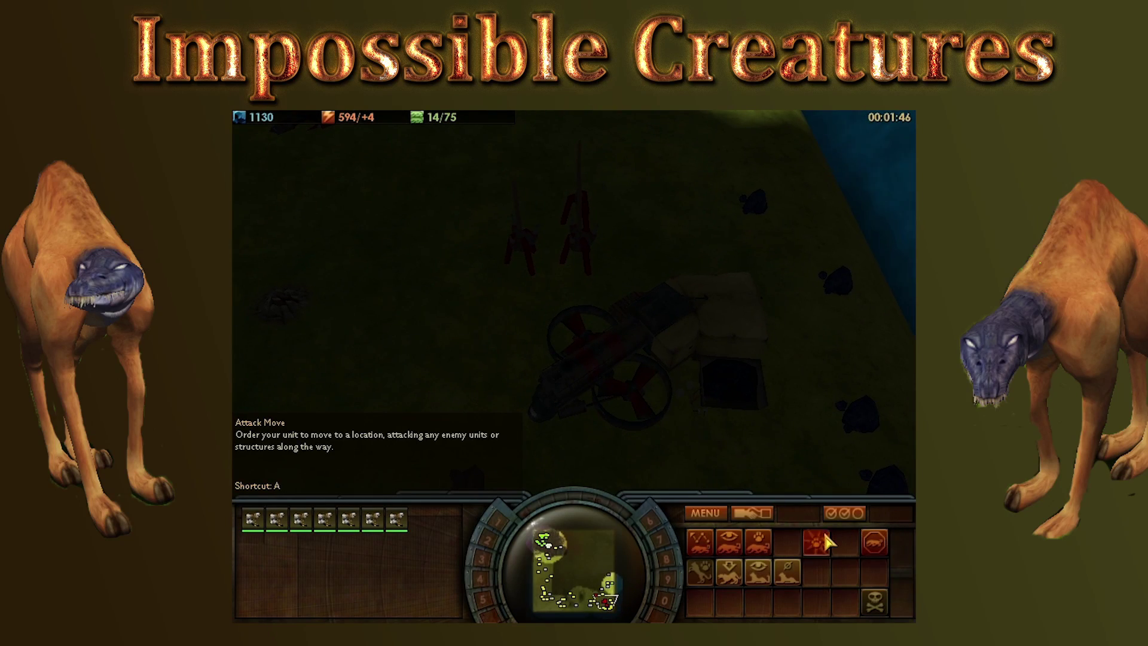
click(821, 538)
click(607, 602)
Check on the departing squad and start researching Research level 2 at the lab.
click(545, 553)
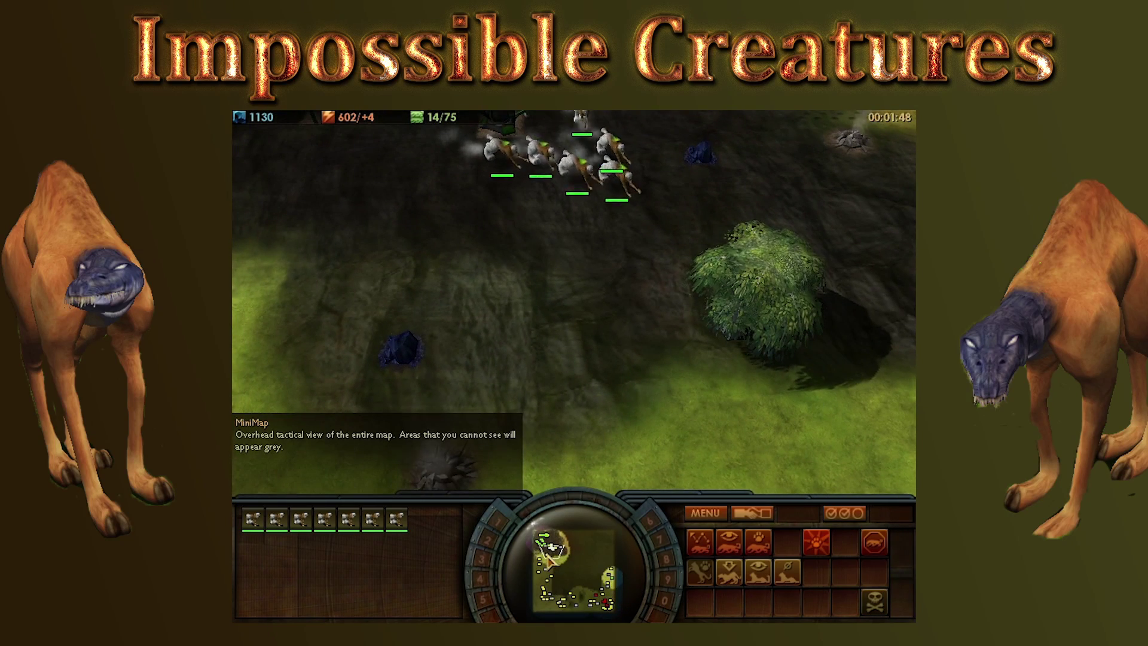
key(Up)
click(498, 187)
key(Up)
key(Left)
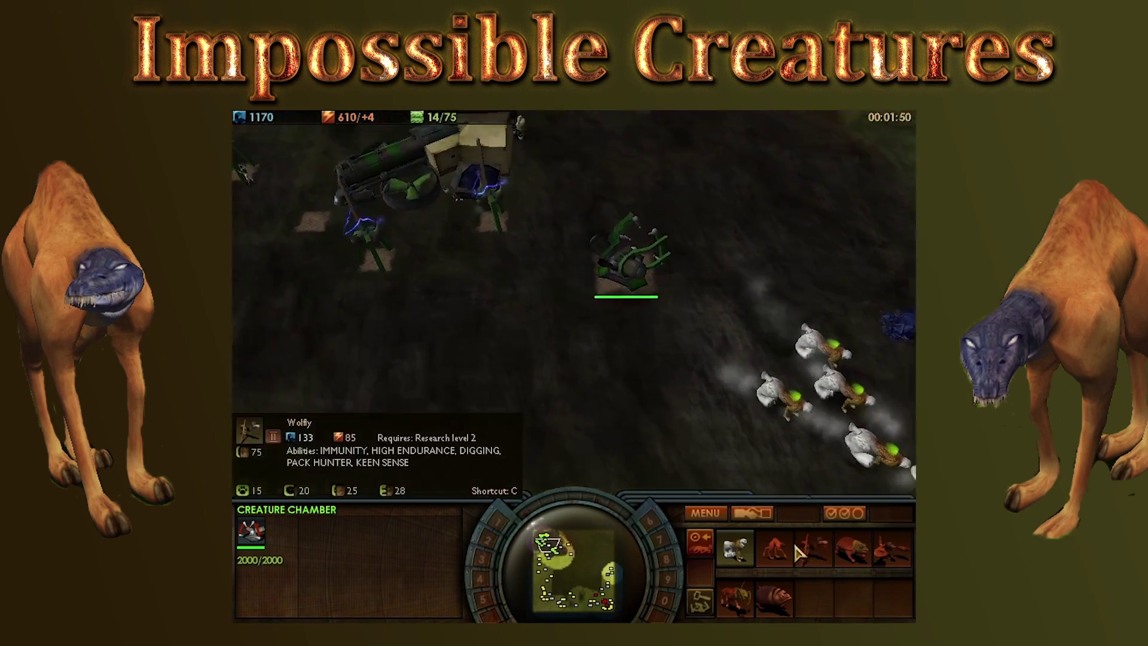
click(507, 206)
click(806, 561)
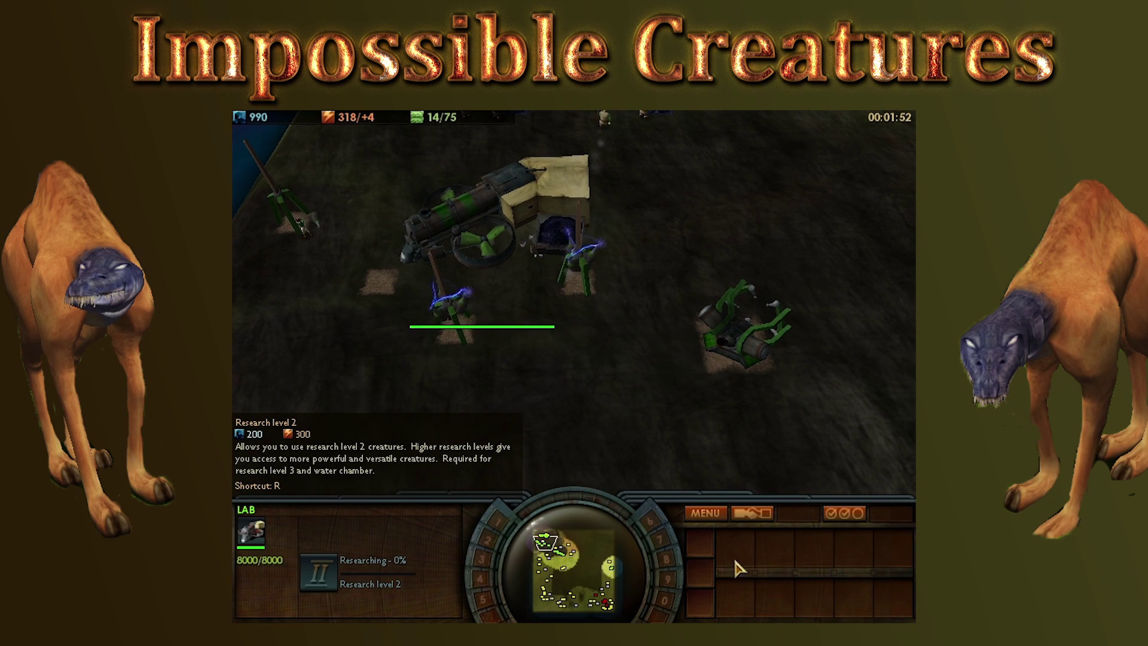
Select Rex Chance on the grassy strip beside the water and follow his route along the map edge.
click(615, 565)
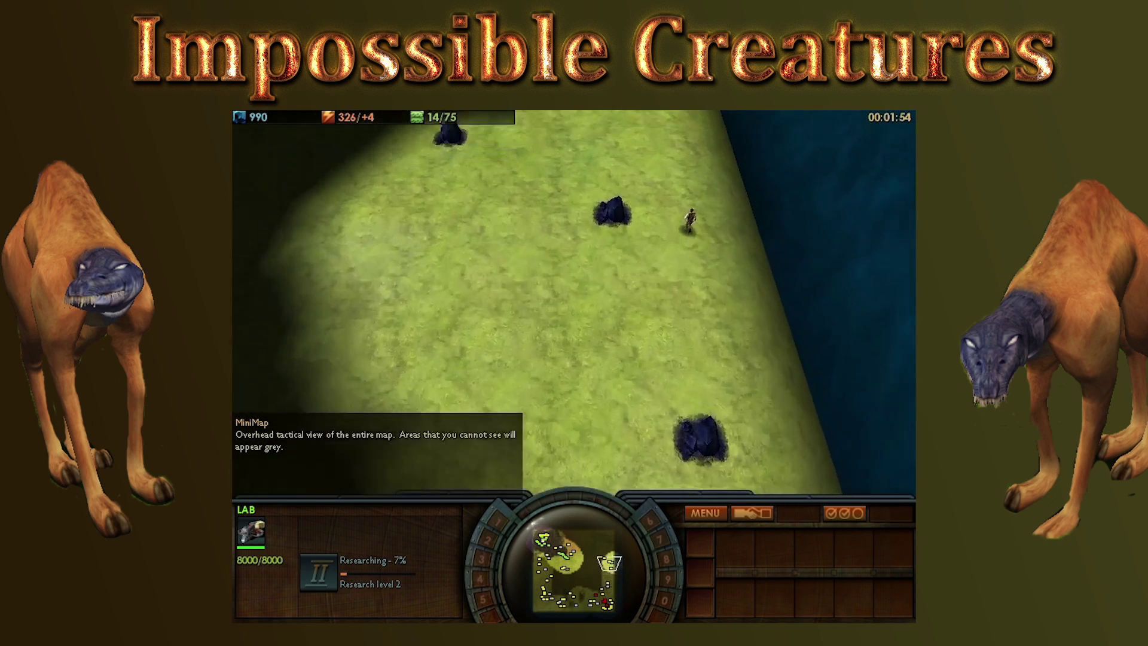
drag(610, 289, 734, 177)
scroll(712, 436, down, 3)
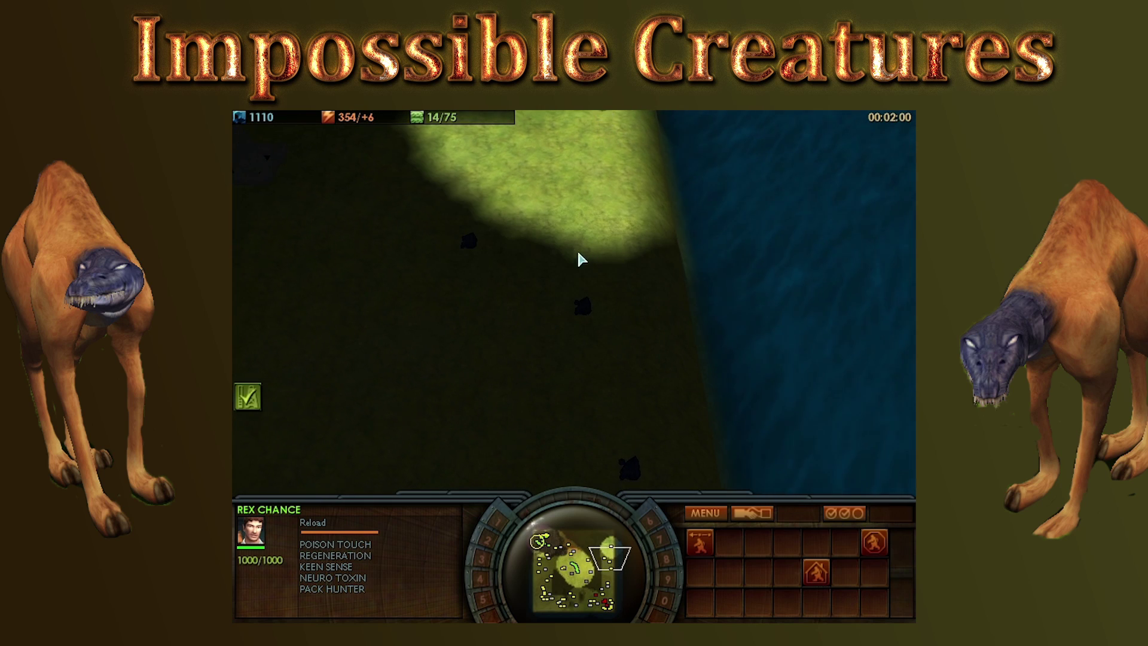
key(Left)
key(Up)
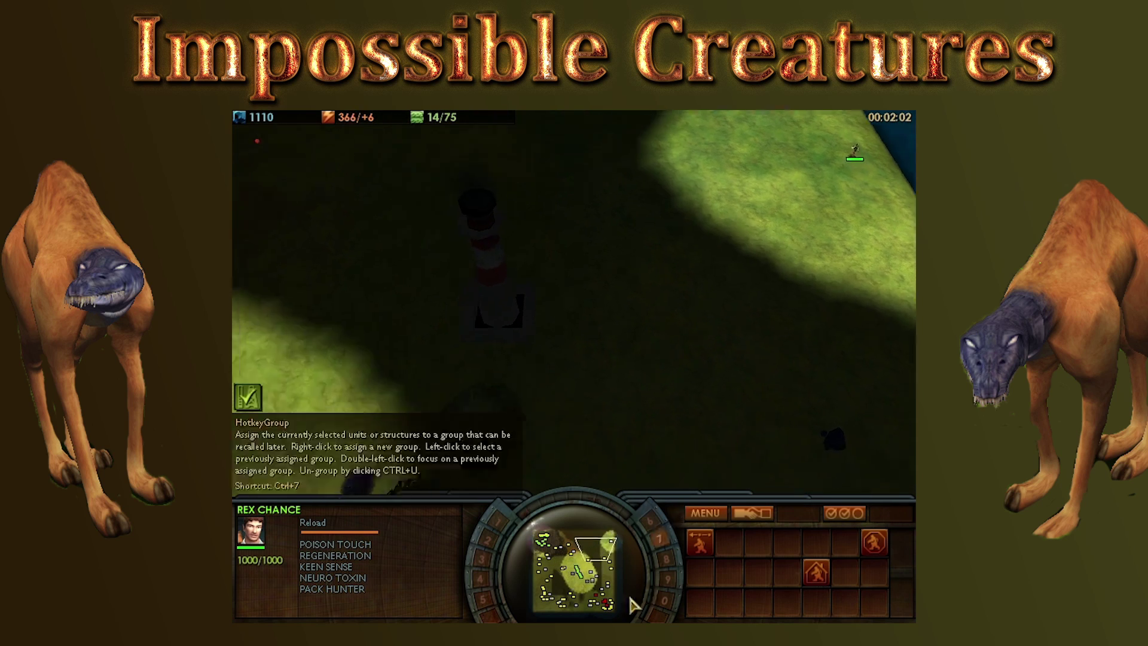
Follow the attack squad from the lighthouse and trees across the grassland to the enemy creature chamber, then select the squad.
click(572, 569)
click(520, 370)
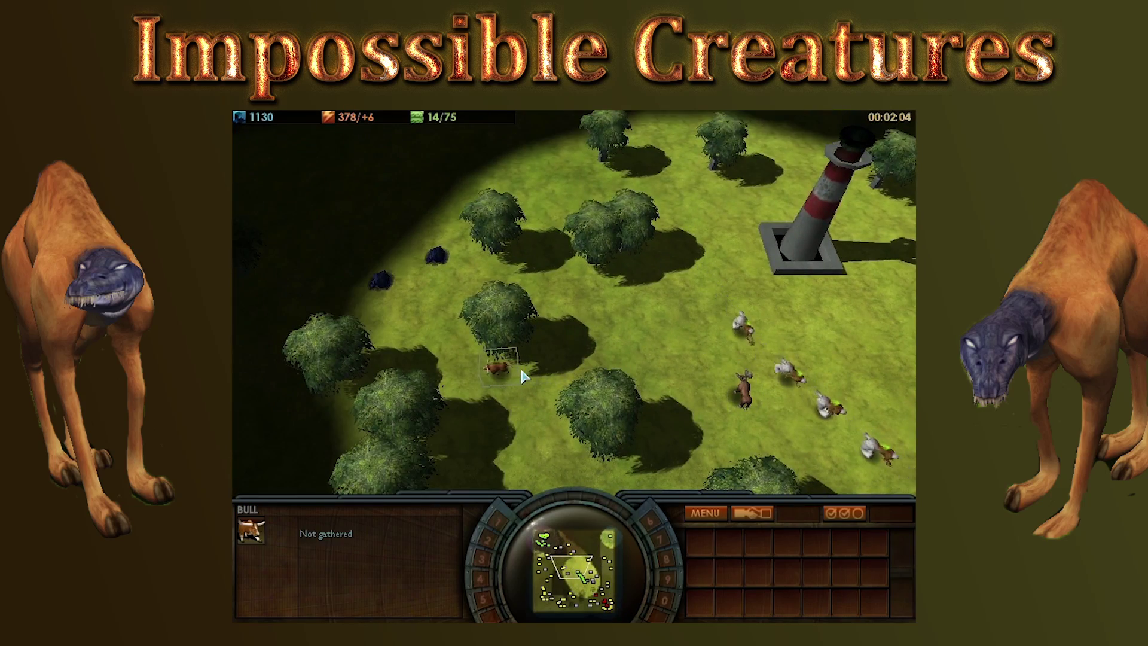
key(Down)
key(Down)
key(Right)
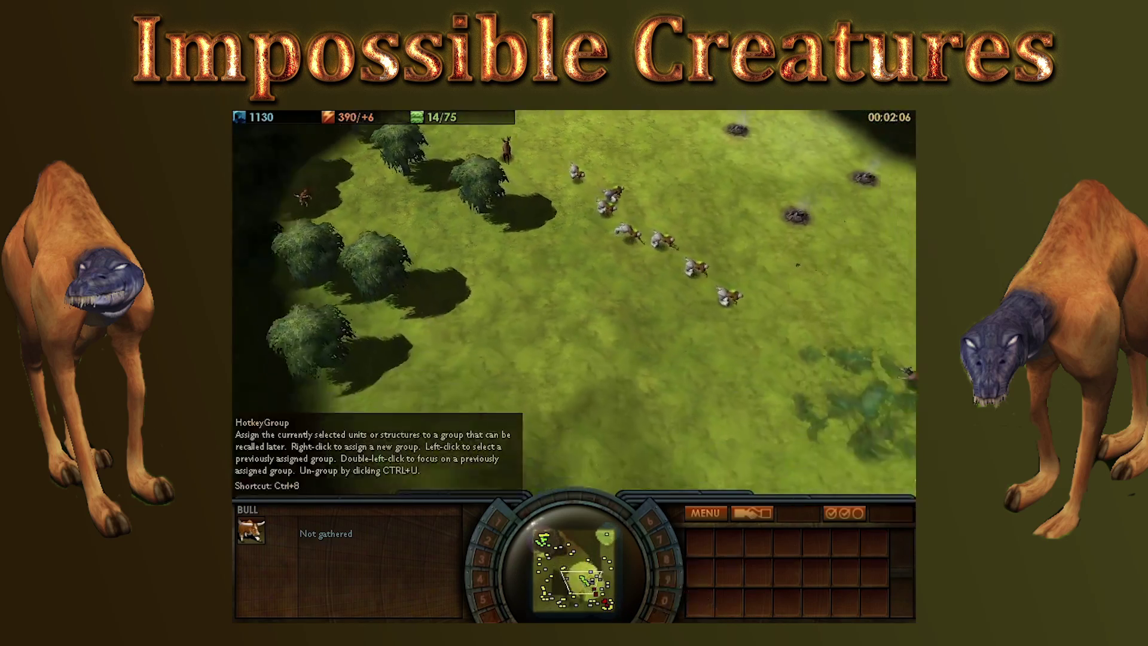
click(638, 333)
key(Up)
drag(495, 329, 696, 180)
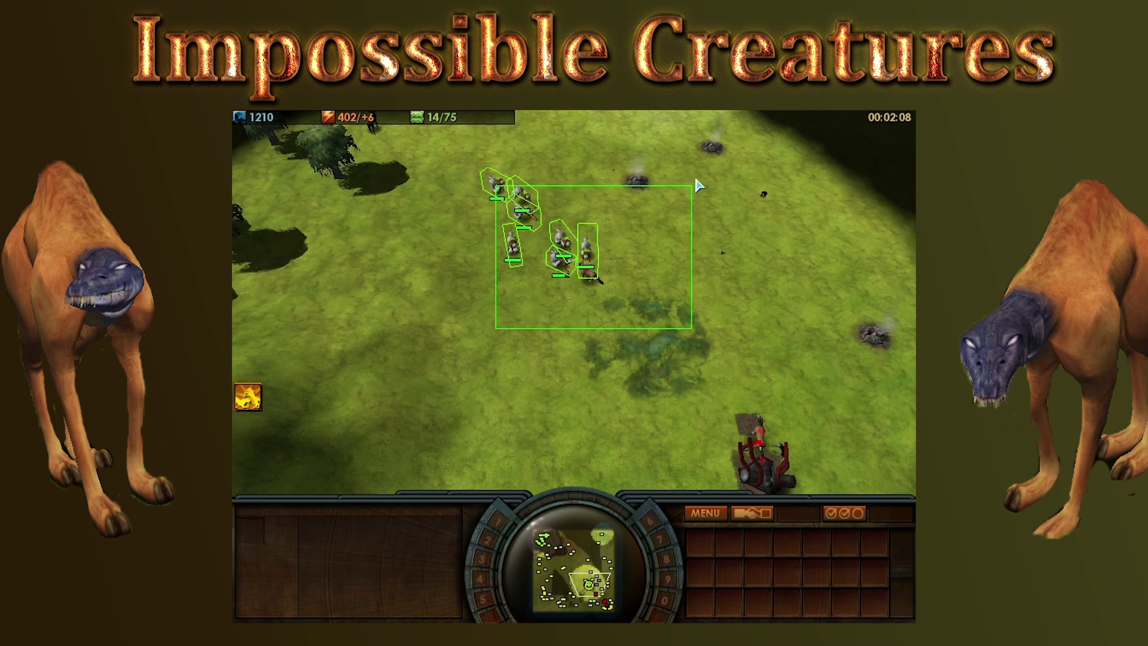
Queue eight Cheetowls at the creature chamber in the home base.
click(546, 545)
key(Up)
click(653, 293)
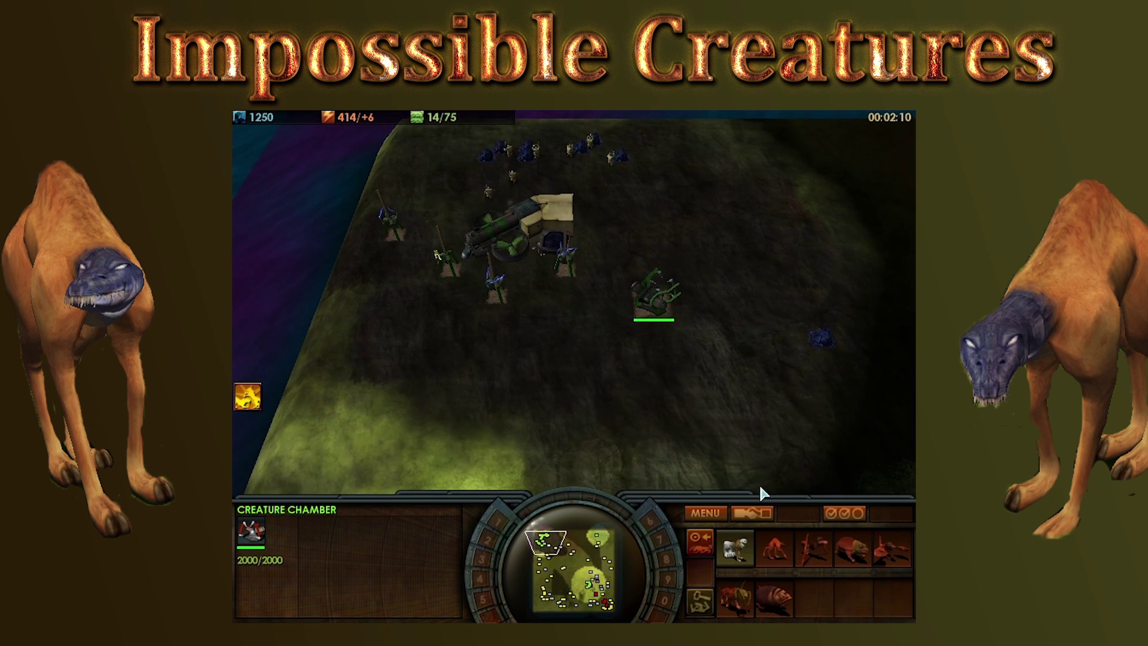
click(735, 547)
click(735, 547)
click(736, 547)
click(736, 547)
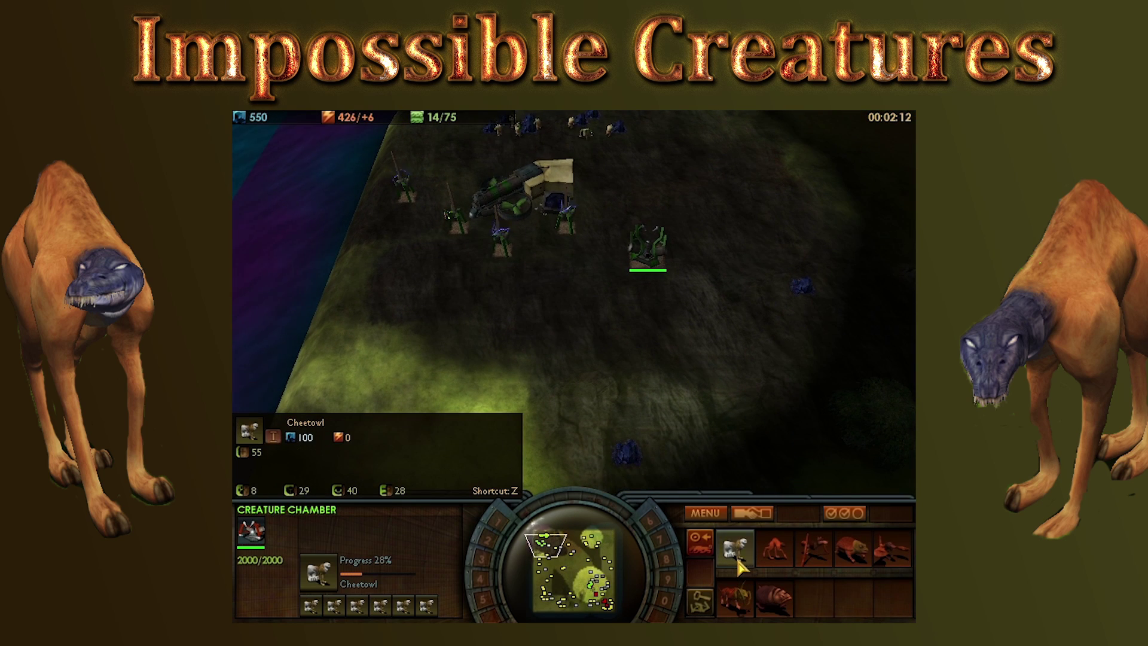
click(736, 554)
Watch the squad's fight against the enemy creatures around the enemy creature chamber.
click(589, 591)
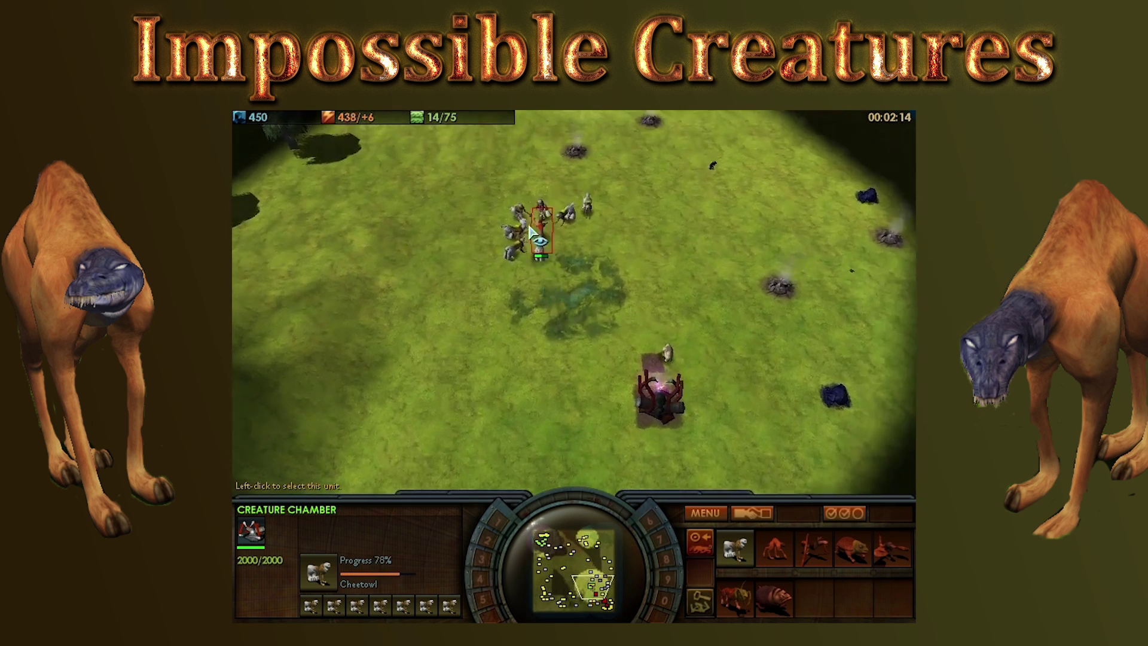
key(Down)
key(Right)
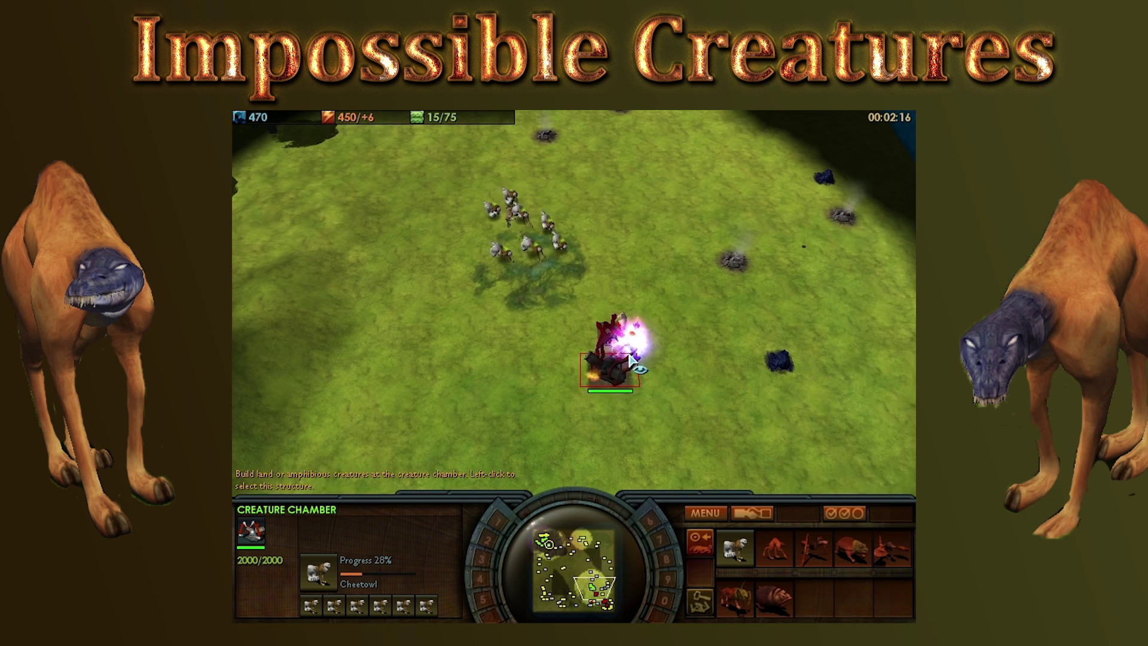
key(Down)
key(Right)
key(Up)
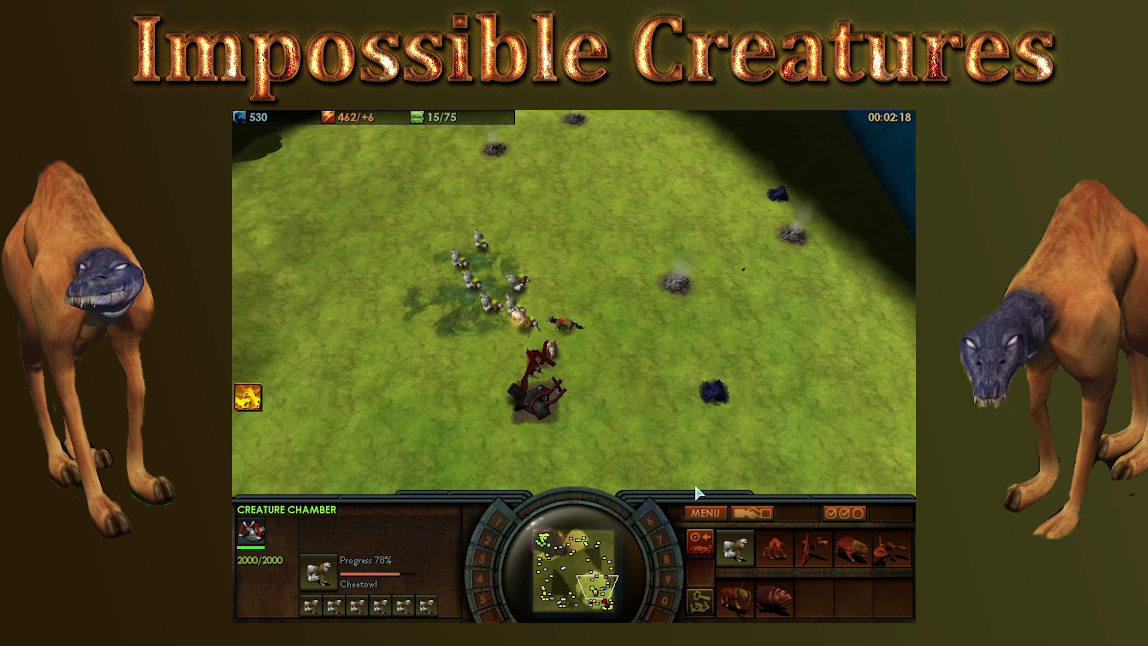